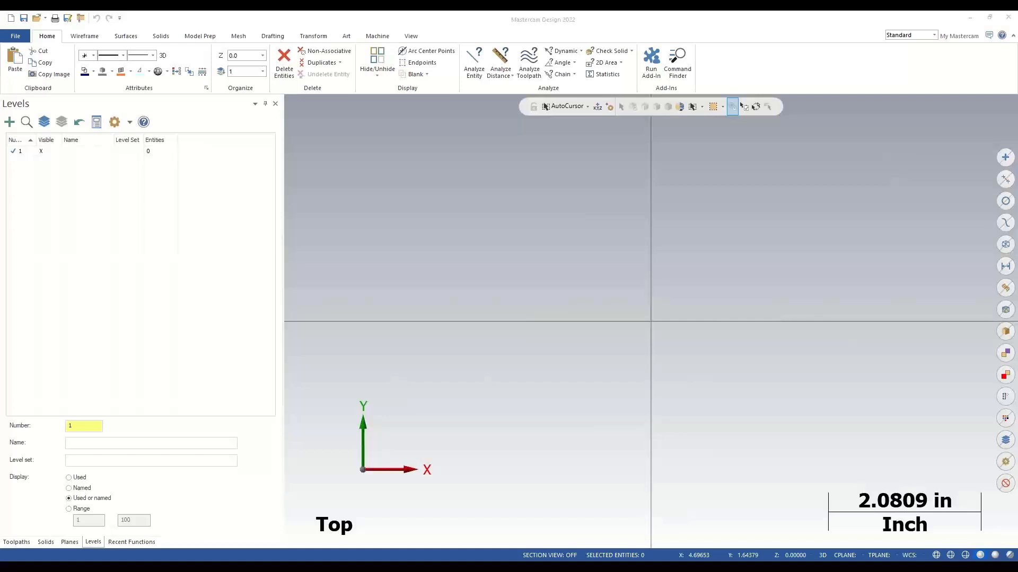
Step: Open the recent file Relative Point.mcam and check the dimensions in the Drawing Lab 1.jpg reference image
{"action": "left_click", "coordinate": [45, 18]}
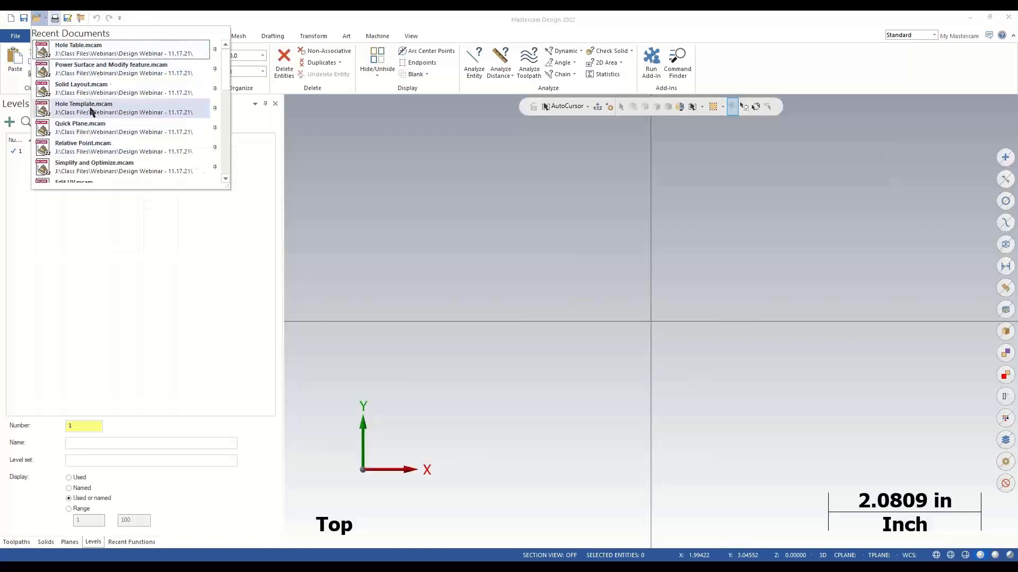
{"action": "mouse_move", "coordinate": [96, 83]}
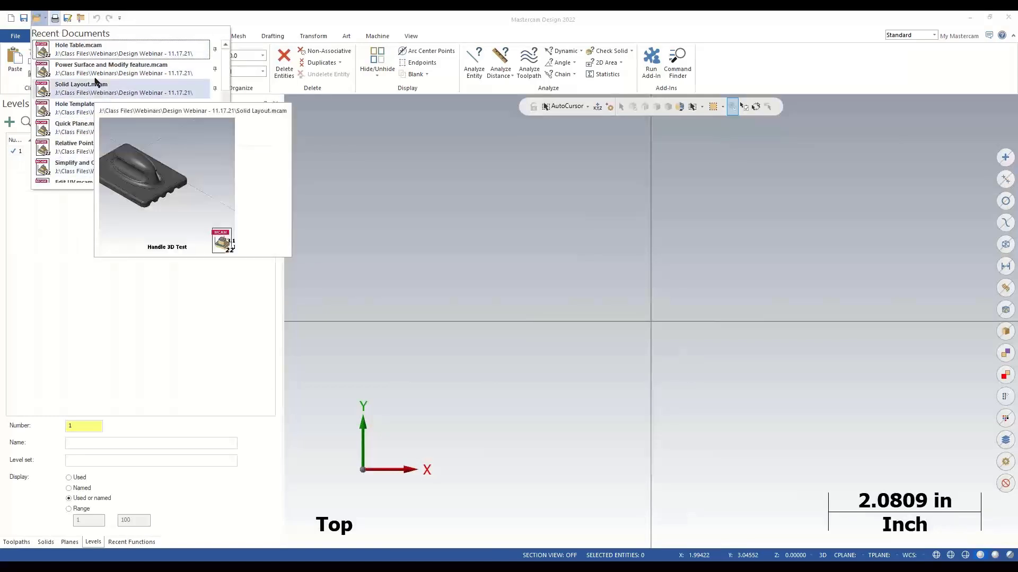
{"action": "left_click", "coordinate": [65, 151]}
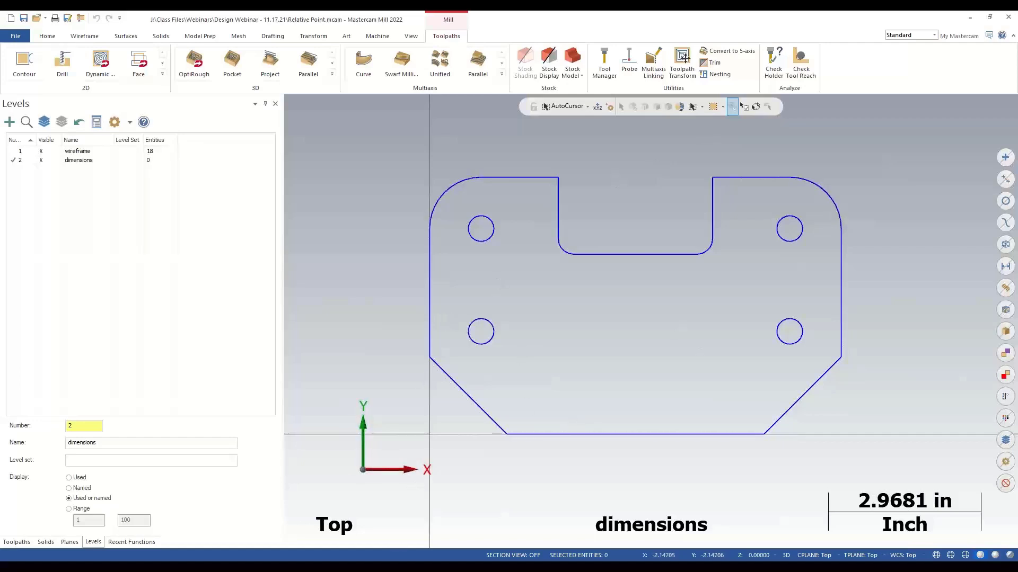
{"action": "key", "text": "alt+Tab"}
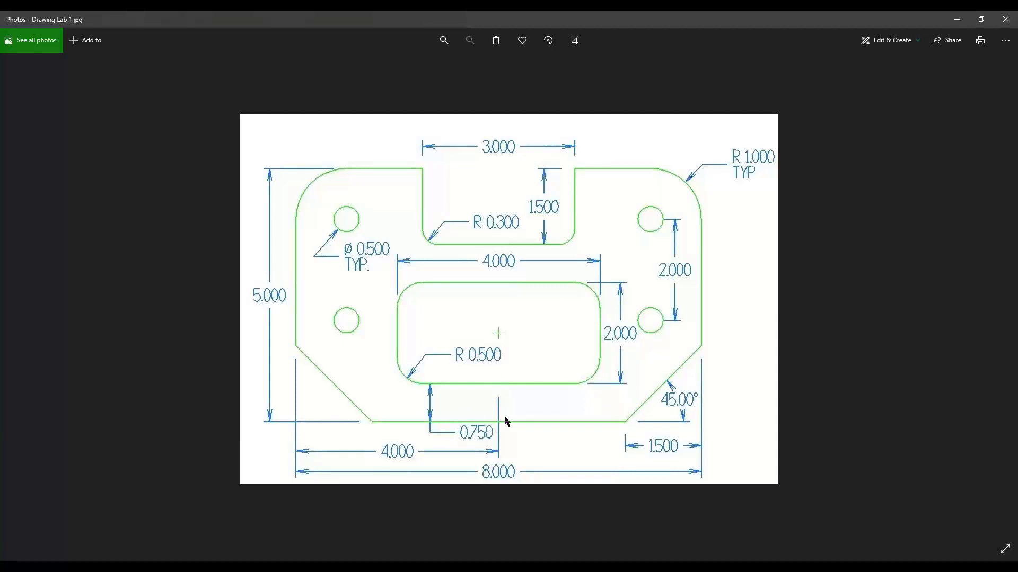
{"action": "left_click", "coordinate": [953, 24]}
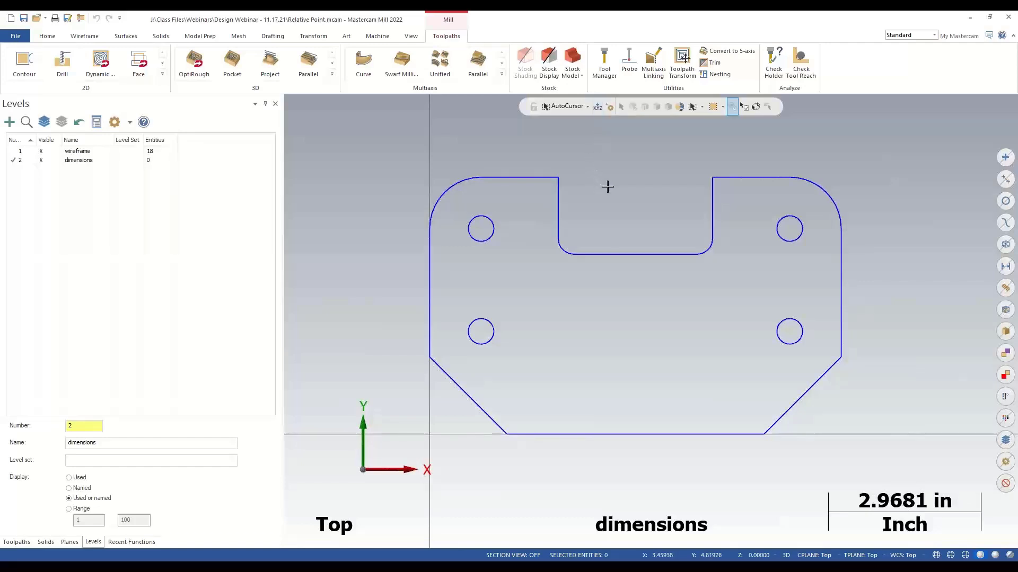
Step: Set up a Rectangular Shape with a bottom-centre origin, width 4, height 2 and fillet radius 0.5
{"action": "left_click", "coordinate": [98, 37]}
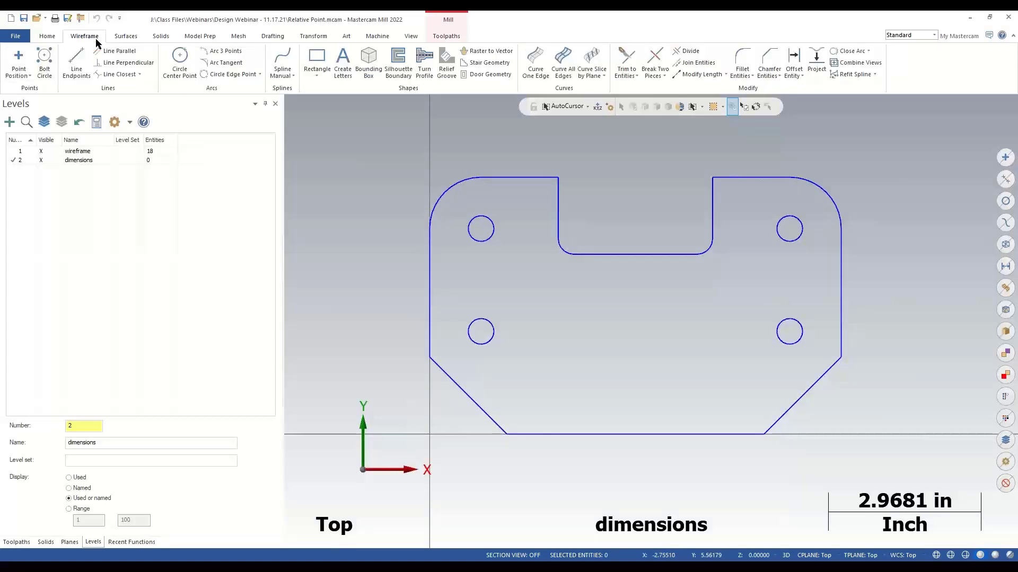
{"action": "left_click", "coordinate": [324, 77]}
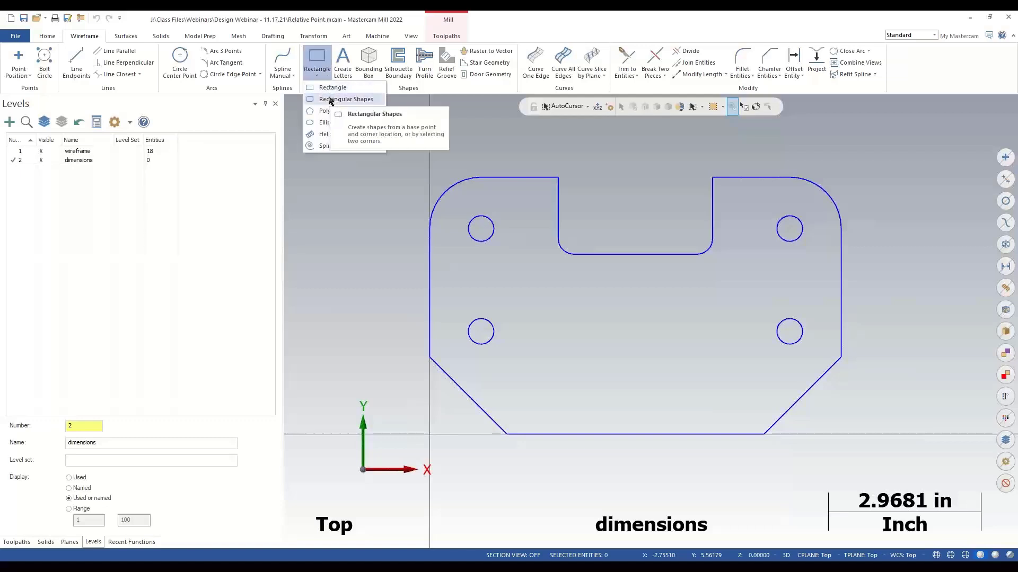
{"action": "left_click", "coordinate": [330, 99]}
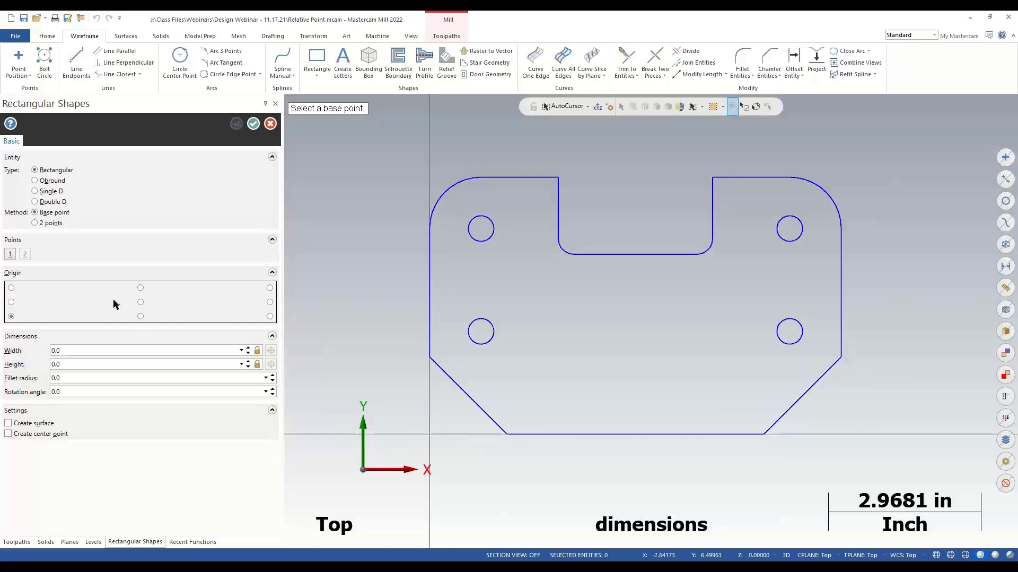
{"action": "left_click", "coordinate": [141, 317]}
{"action": "left_click", "coordinate": [98, 350]}
{"action": "type", "text": "4"}
{"action": "key", "text": "Return"}
{"action": "left_click", "coordinate": [144, 362]}
{"action": "type", "text": "2"}
{"action": "key", "text": "Return"}
{"action": "left_click", "coordinate": [105, 379]}
{"action": "type", "text": ".5"}
{"action": "key", "text": "Return"}
Step: Place the rounded rectangle with its base point 0.75 in above the midpoint of the plate's bottom edge, checking the offset in the reference drawing
{"action": "left_click", "coordinate": [635, 434], "text": "shift"}
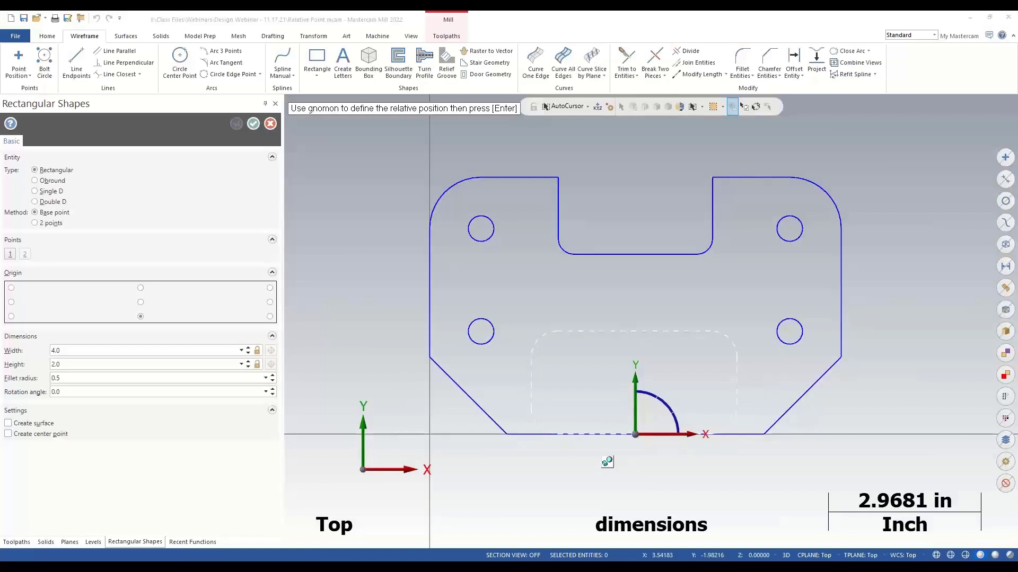
{"action": "key", "text": "alt+Tab"}
{"action": "left_click", "coordinate": [457, 431]}
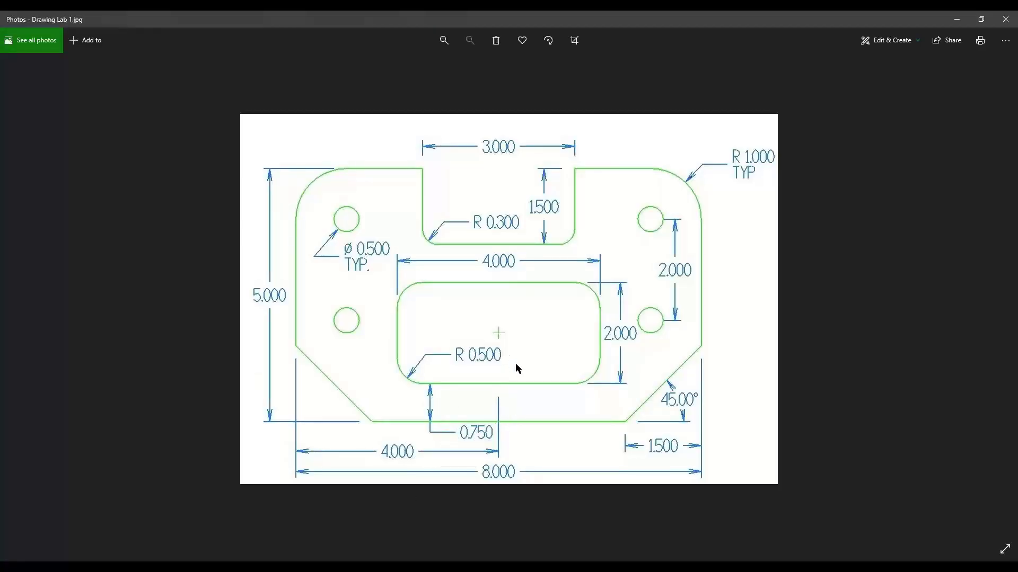
{"action": "left_click", "coordinate": [957, 19]}
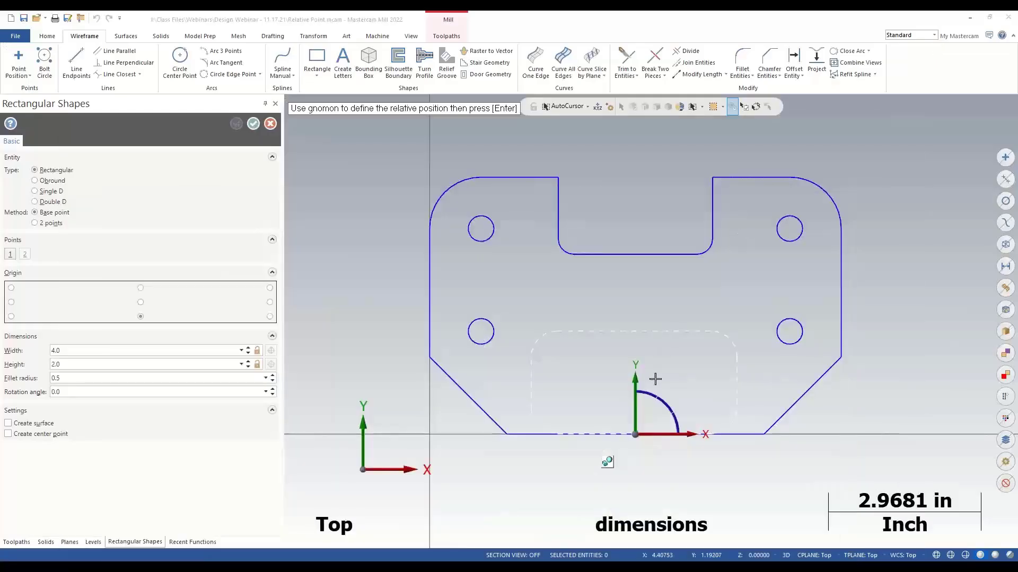
{"action": "left_click", "coordinate": [636, 407]}
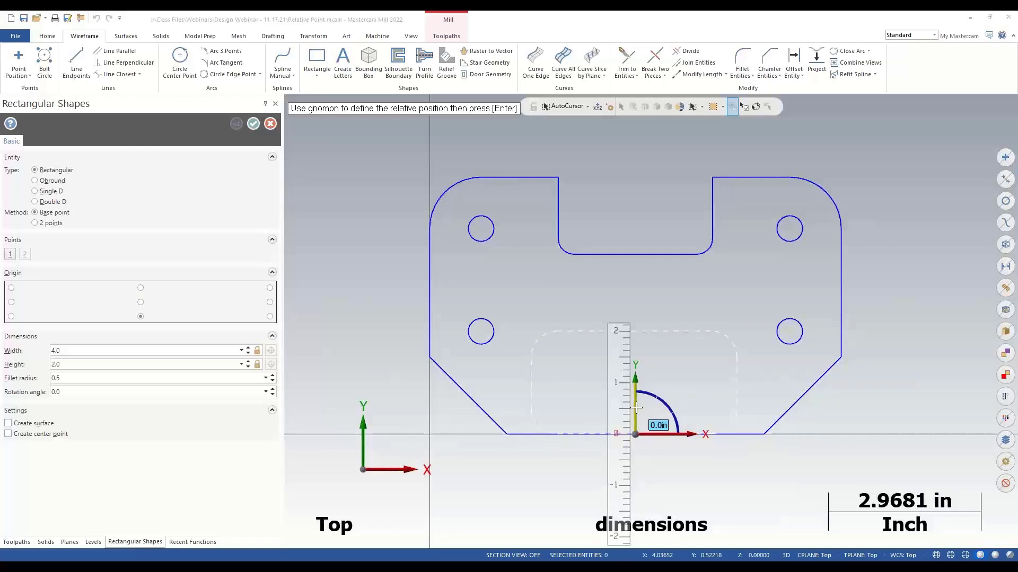
{"action": "left_click_drag", "start_coordinate": [635, 407], "coordinate": [869, 247]}
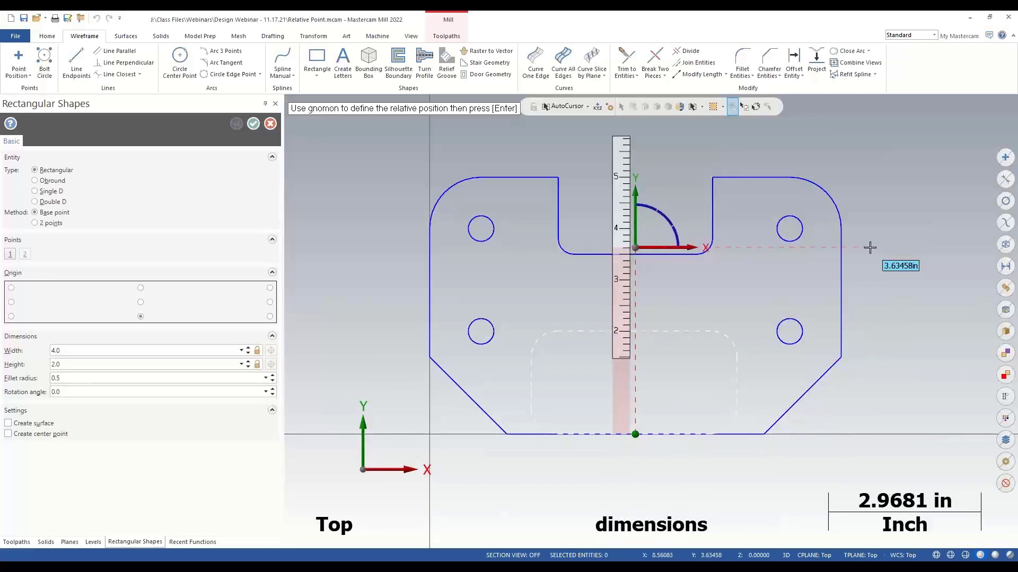
{"action": "left_click_drag", "start_coordinate": [869, 247], "coordinate": [622, 359]}
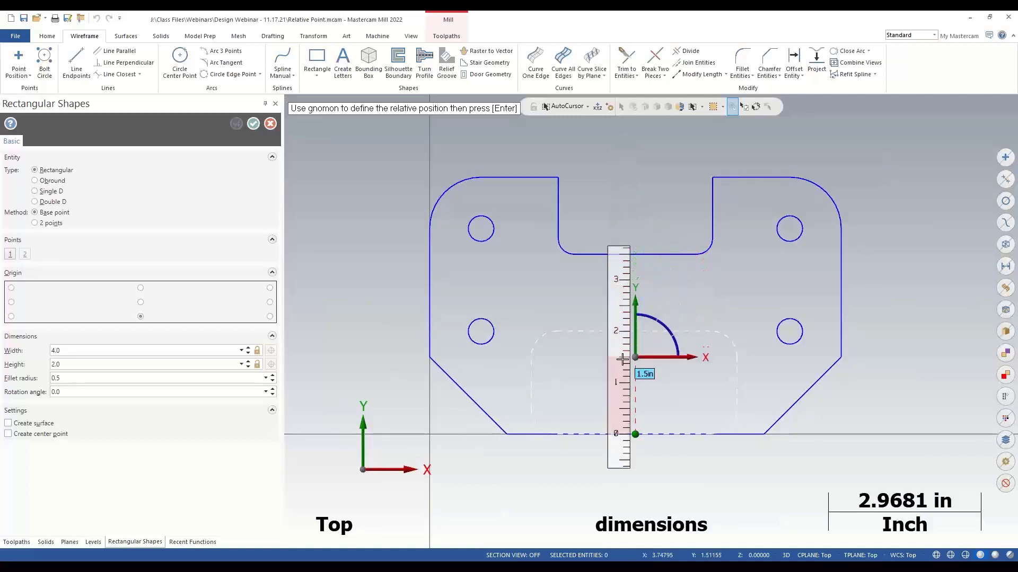
{"action": "scroll", "coordinate": [622, 359], "scroll_direction": "up", "scroll_amount": 8}
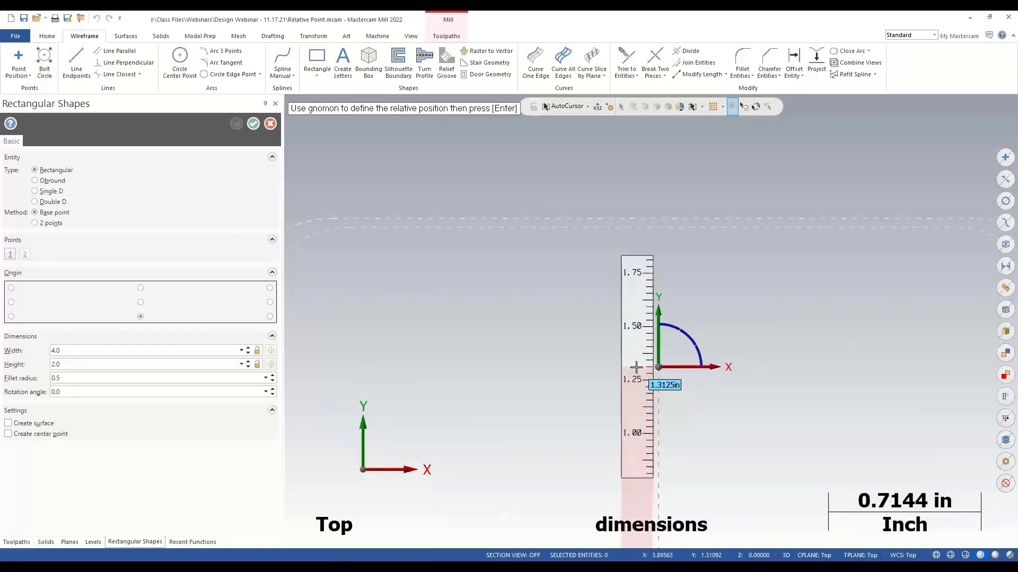
{"action": "scroll", "coordinate": [636, 367], "scroll_direction": "down", "scroll_amount": 8}
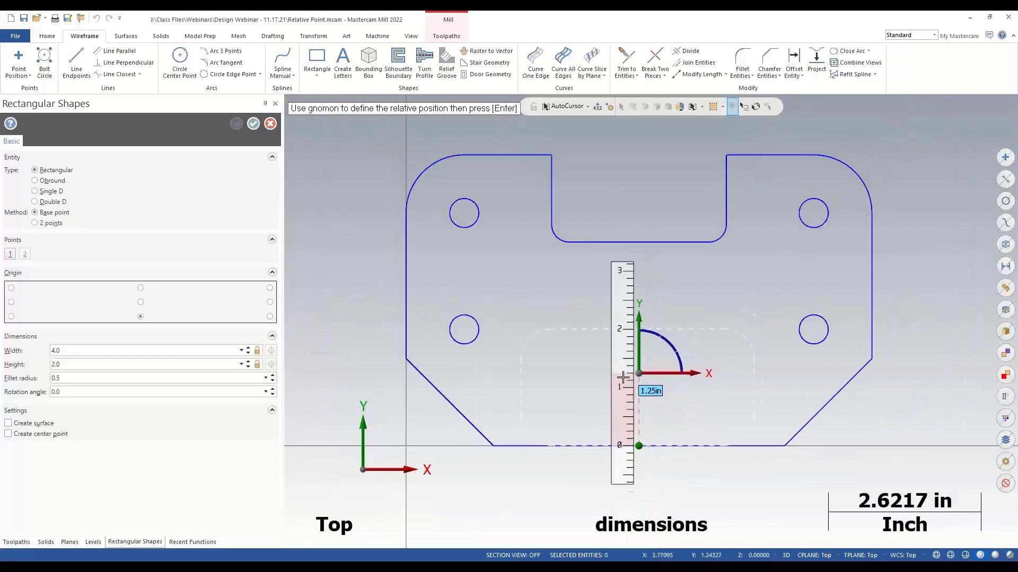
{"action": "left_click_drag", "start_coordinate": [623, 377], "coordinate": [622, 378]}
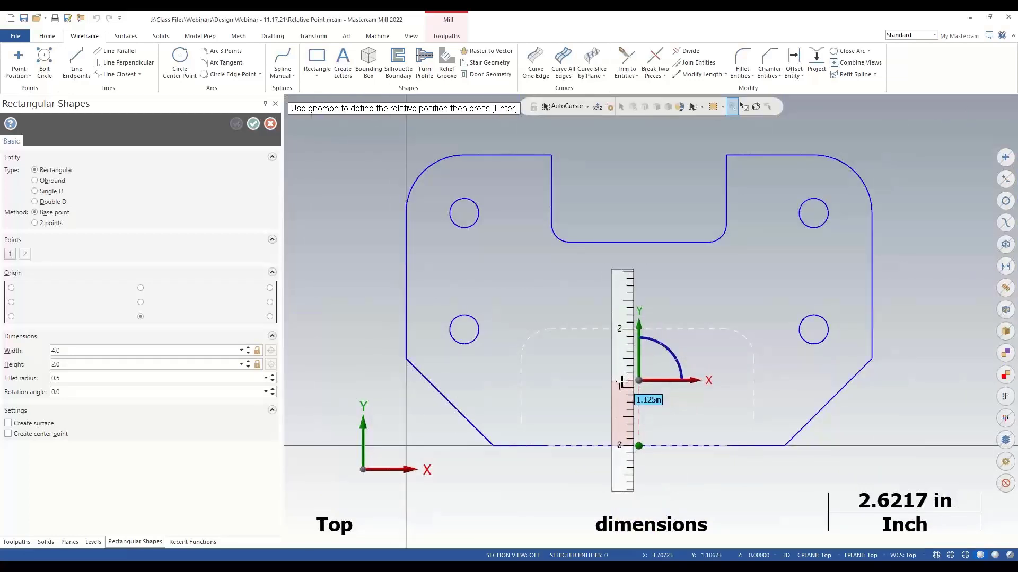
{"action": "left_click_drag", "start_coordinate": [621, 382], "coordinate": [621, 401]}
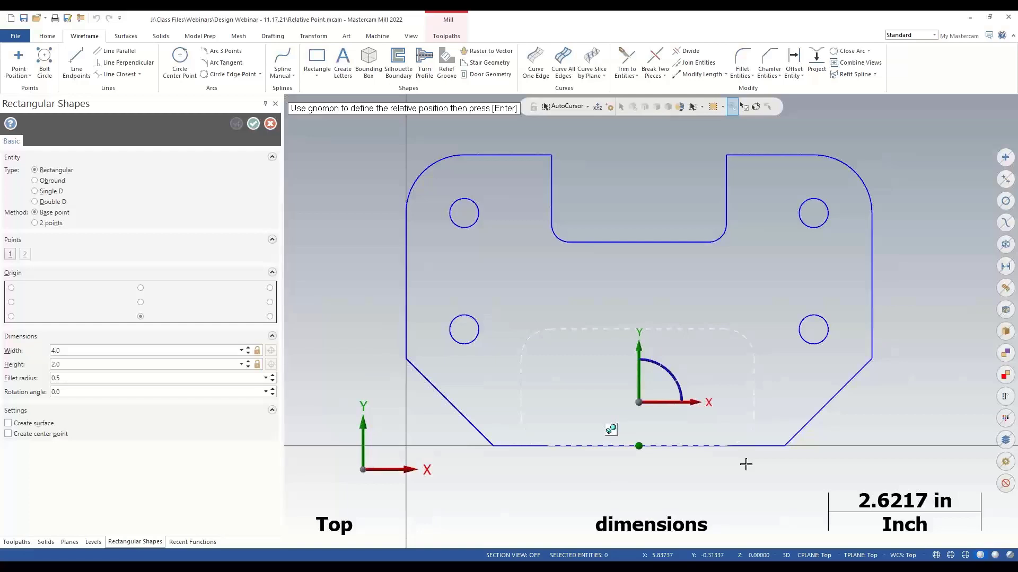
{"action": "key", "text": "Return"}
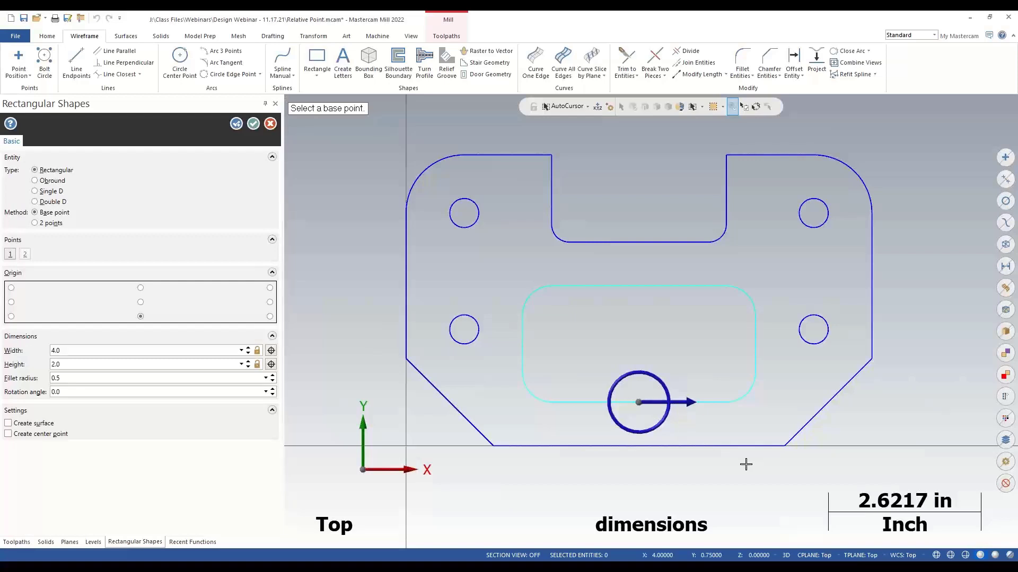
{"action": "left_click", "coordinate": [253, 123]}
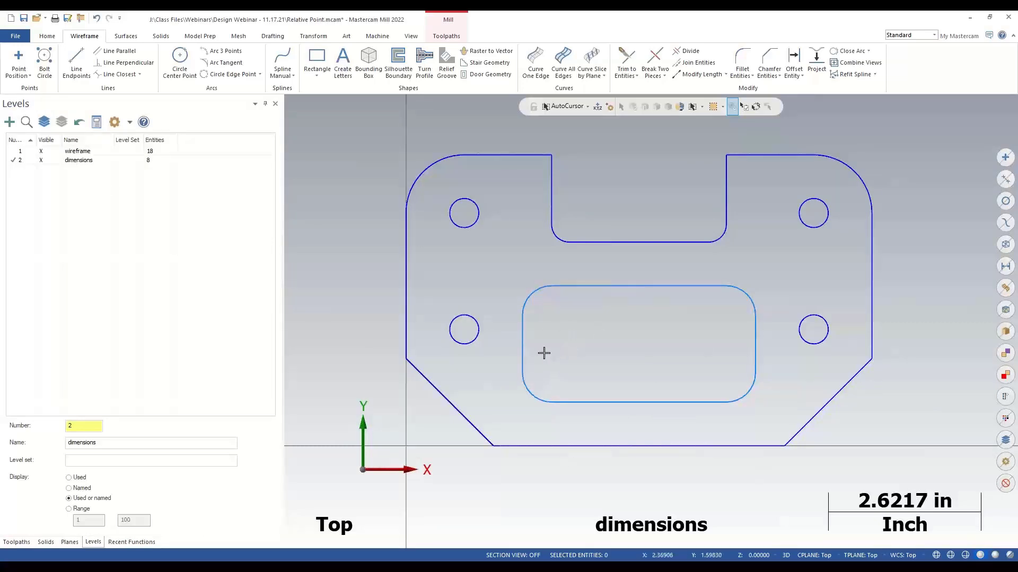
Step: Create a 0.5 in diameter circle centred 1 in above and 0.625 in right of the midpoint of the notch's bottom edge
{"action": "left_click", "coordinate": [180, 63]}
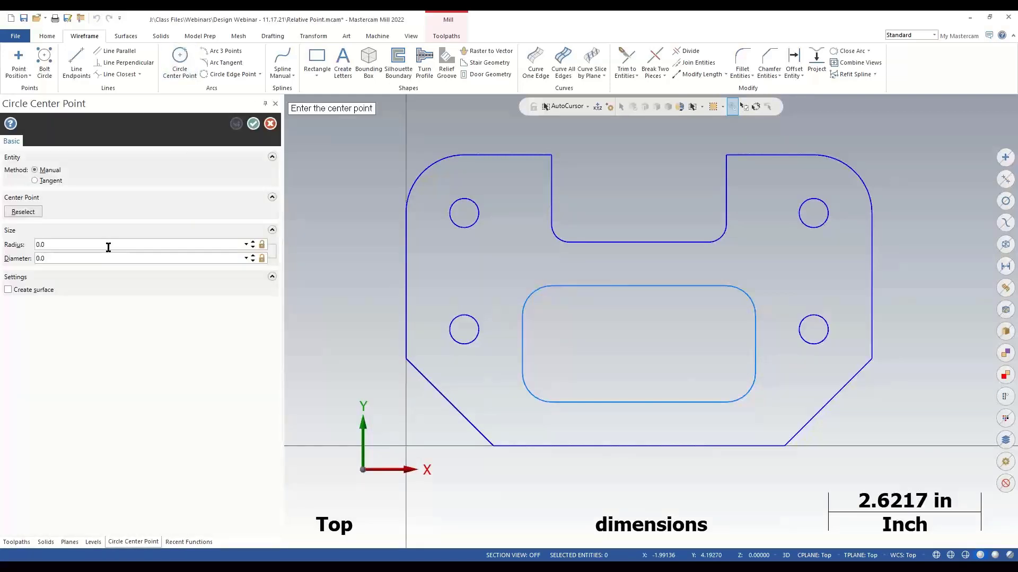
{"action": "left_click", "coordinate": [108, 259]}
{"action": "type", "text": "0.5"}
{"action": "key", "text": "Return"}
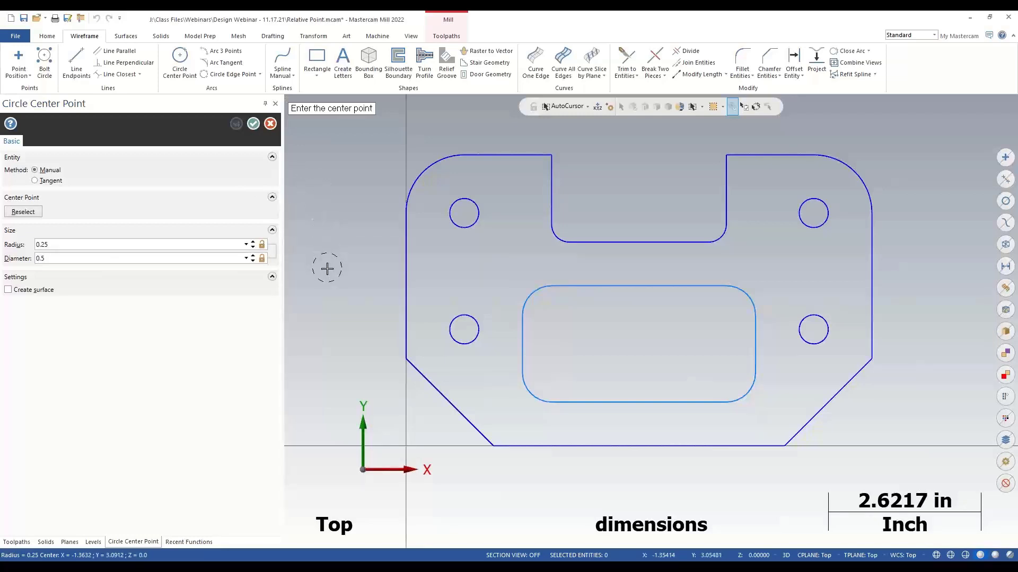
{"action": "left_click", "coordinate": [638, 245], "text": "shift"}
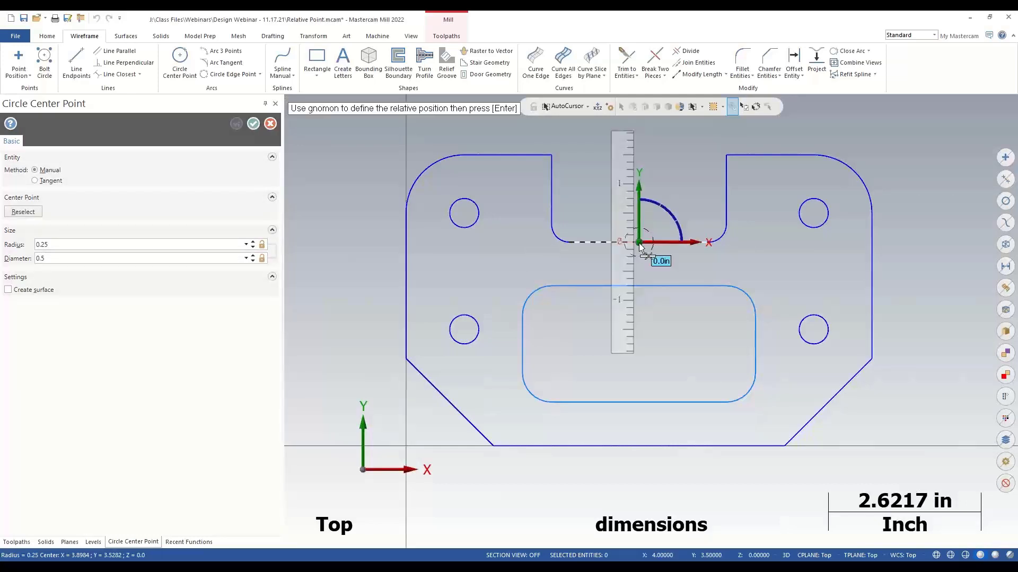
{"action": "left_click_drag", "start_coordinate": [640, 246], "coordinate": [674, 199]}
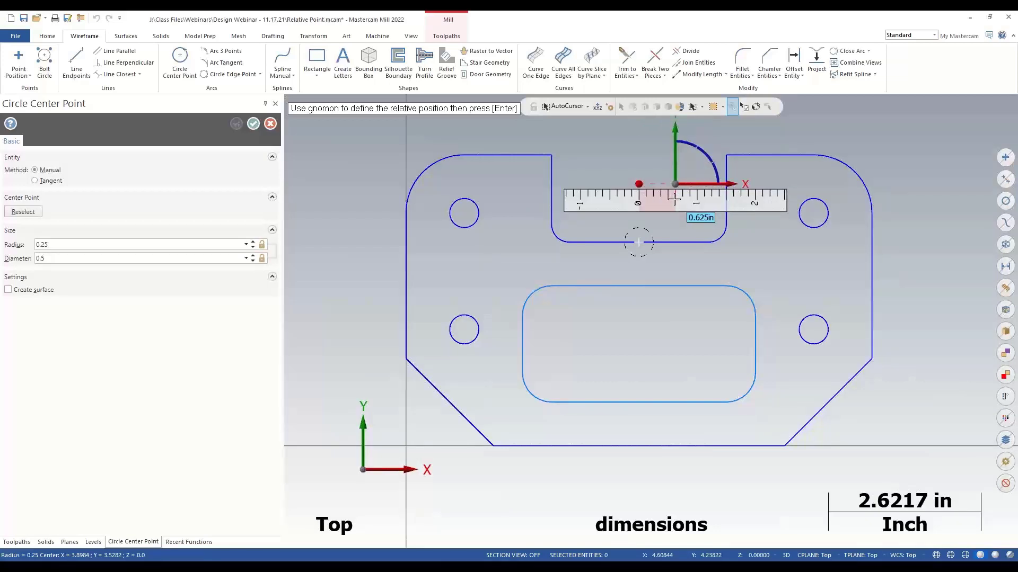
{"action": "left_click_drag", "start_coordinate": [674, 198], "coordinate": [674, 198]}
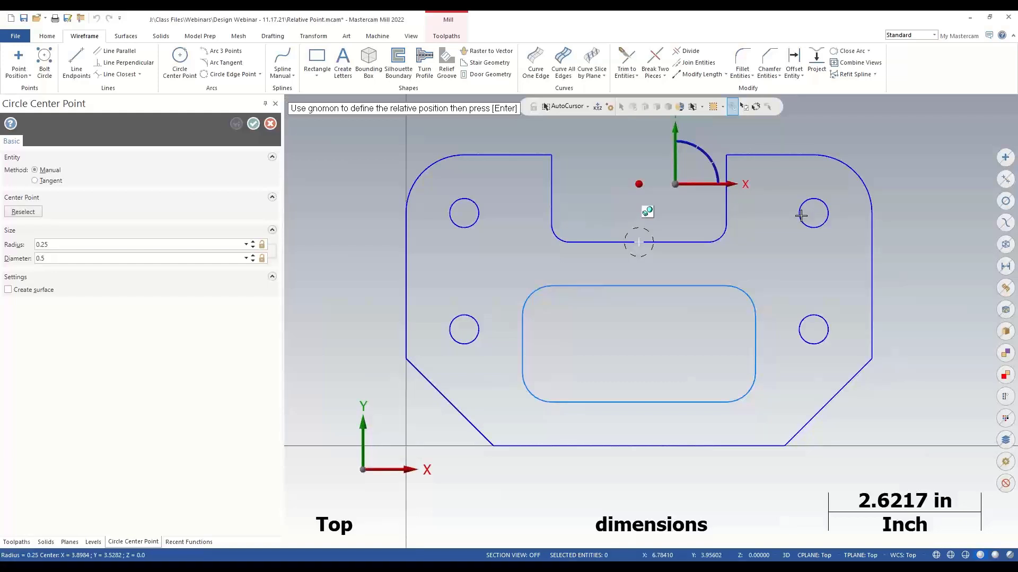
{"action": "key", "text": "Return"}
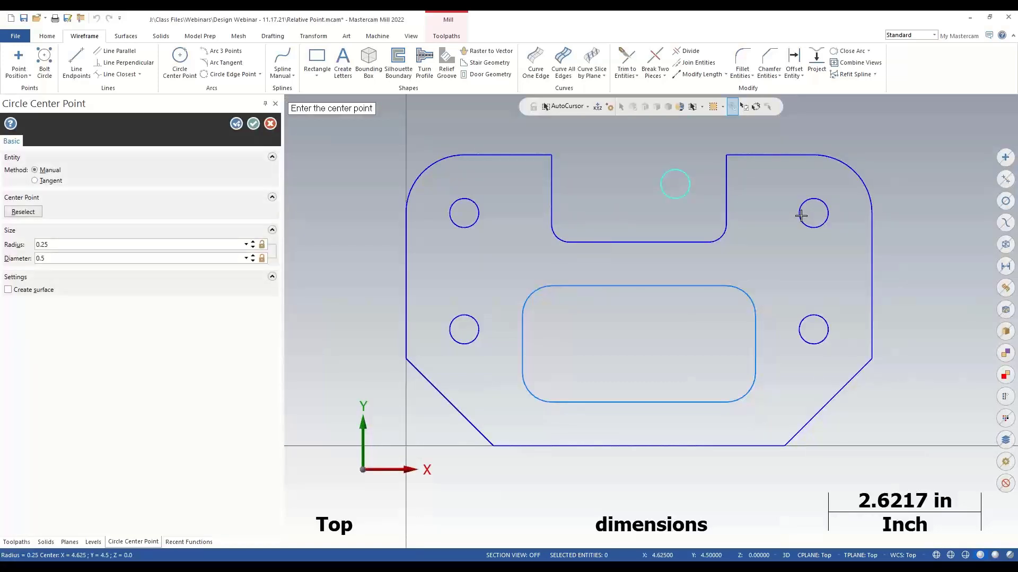
{"action": "left_click", "coordinate": [252, 125]}
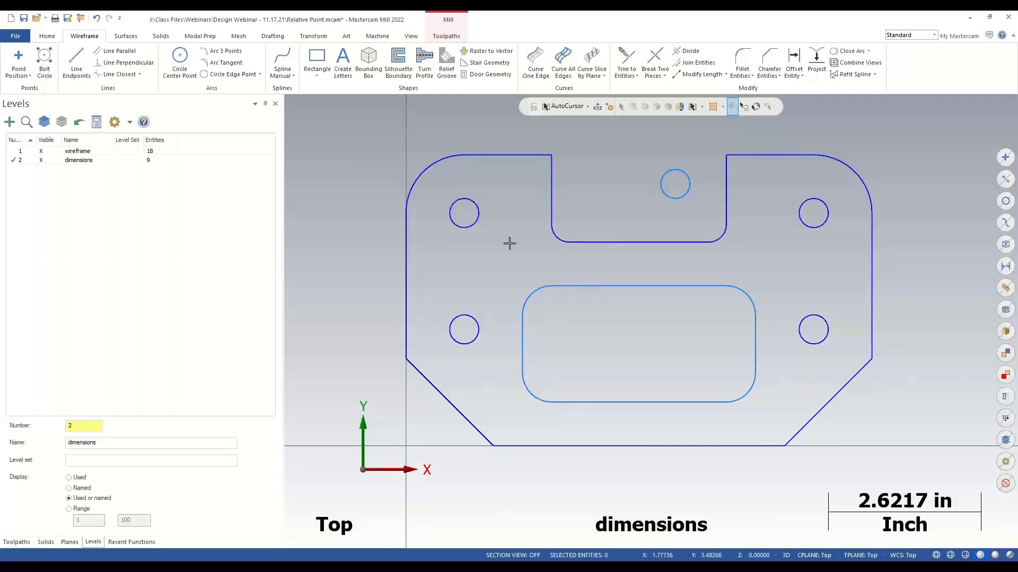
Step: Examine the arc properties of the plate's upper-left hole, including its radius, diameter and centre coordinates
{"action": "left_click", "coordinate": [481, 220]}
{"action": "right_click", "coordinate": [345, 202]}
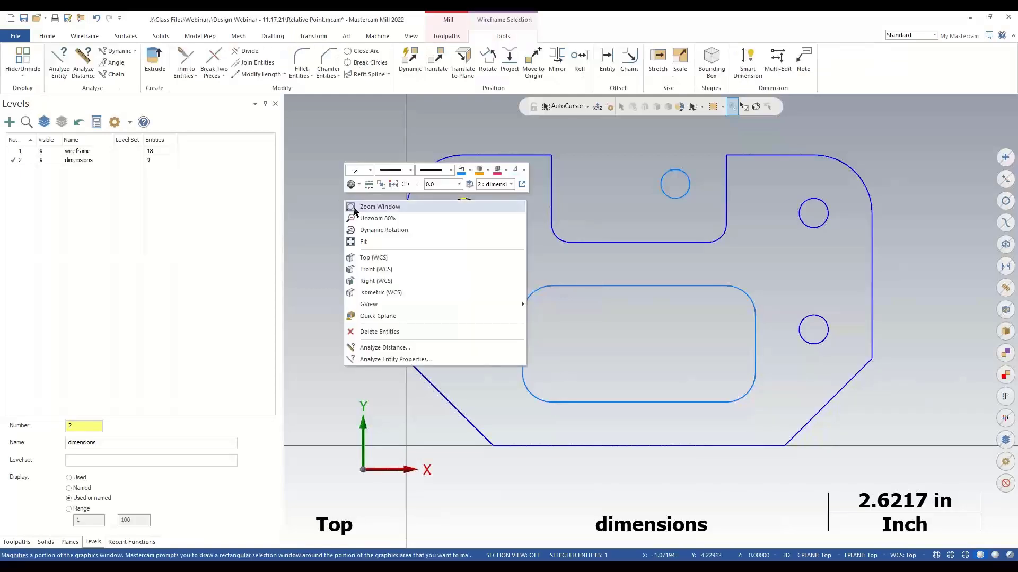
{"action": "left_click", "coordinate": [380, 358]}
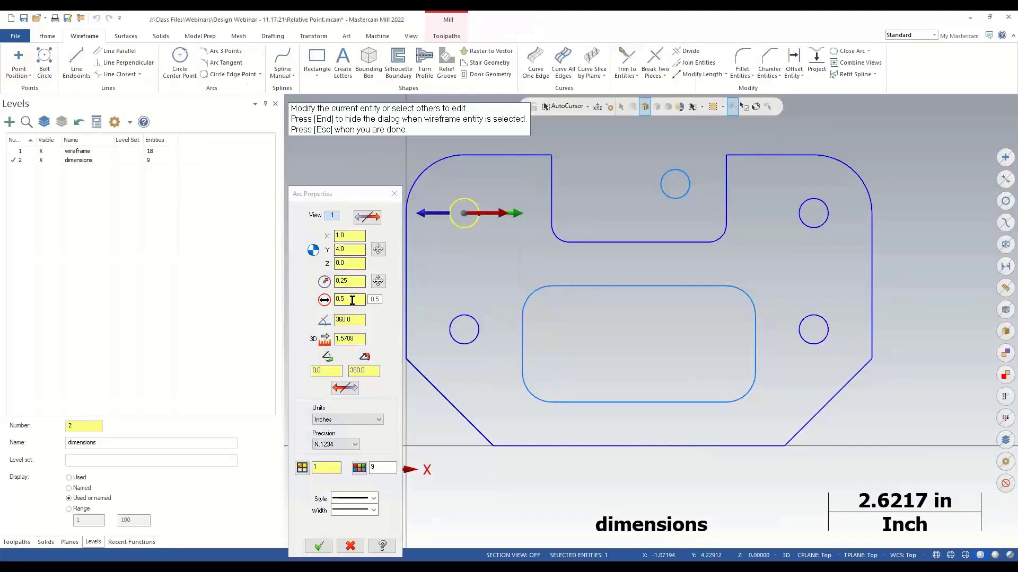
{"action": "left_click", "coordinate": [342, 281]}
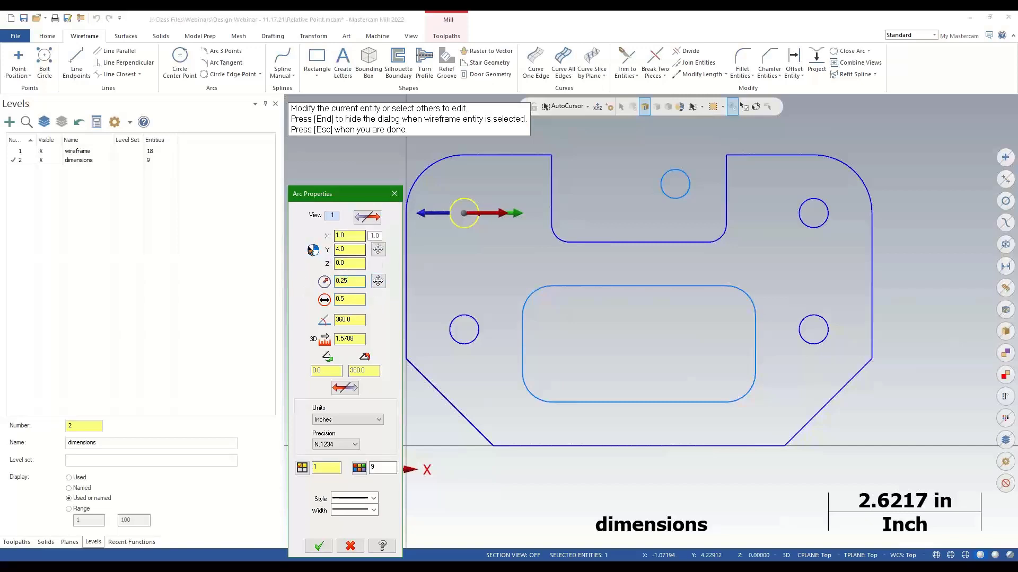
{"action": "left_click", "coordinate": [394, 194]}
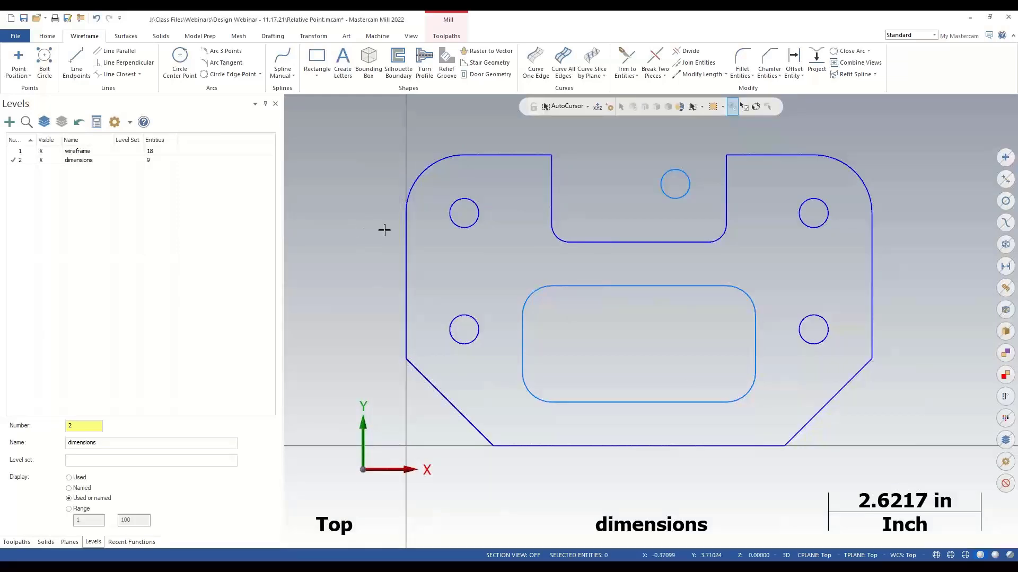
Step: Edit the plate's upper-left hole directly and set its radius to 0.75 in
{"action": "double_click", "coordinate": [465, 200]}
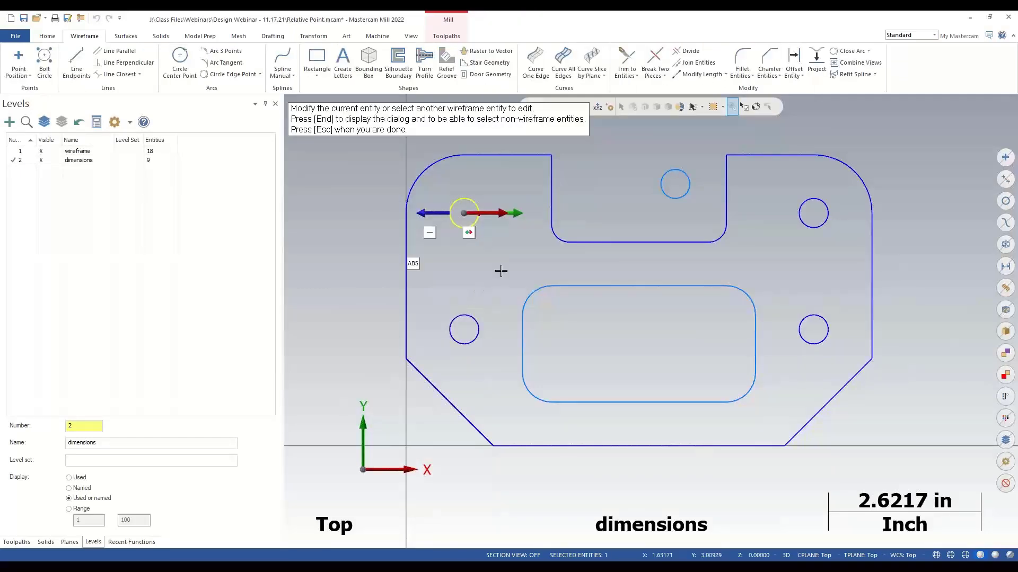
{"action": "scroll", "coordinate": [467, 202], "scroll_direction": "up", "scroll_amount": 4}
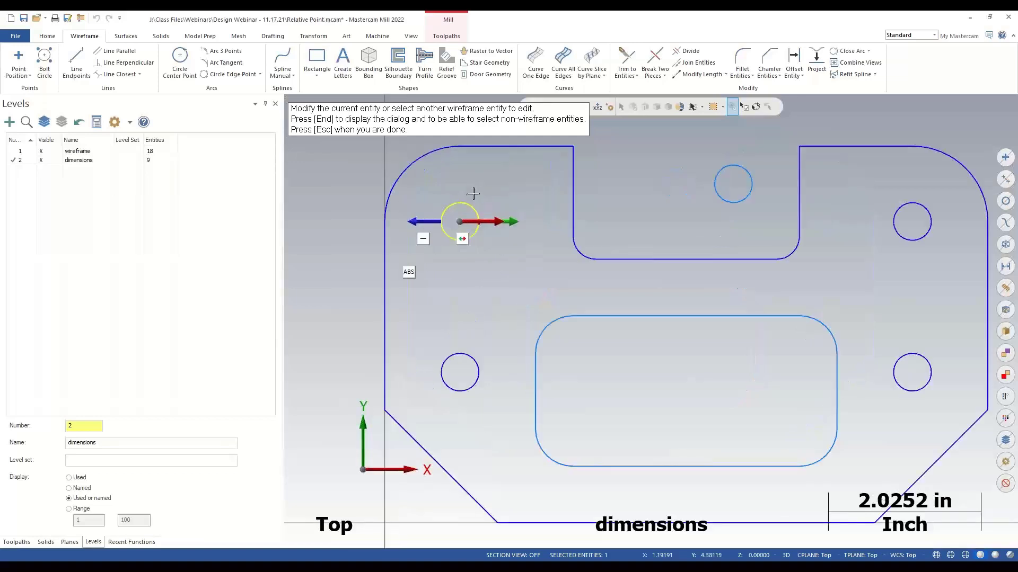
{"action": "scroll", "coordinate": [455, 209], "scroll_direction": "up", "scroll_amount": 2}
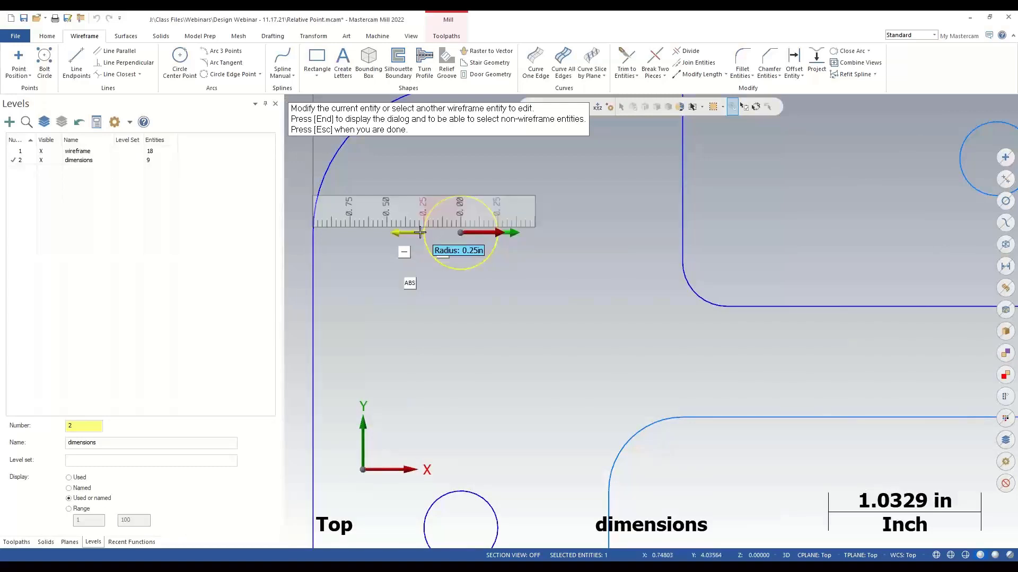
{"action": "mouse_move", "coordinate": [414, 234]}
{"action": "left_mouse_down"}
{"action": "mouse_move", "coordinate": [365, 234]}
{"action": "mouse_move", "coordinate": [534, 250]}
{"action": "mouse_move", "coordinate": [374, 248]}
{"action": "mouse_move", "coordinate": [440, 251]}
{"action": "mouse_move", "coordinate": [414, 251]}
{"action": "left_mouse_up"}
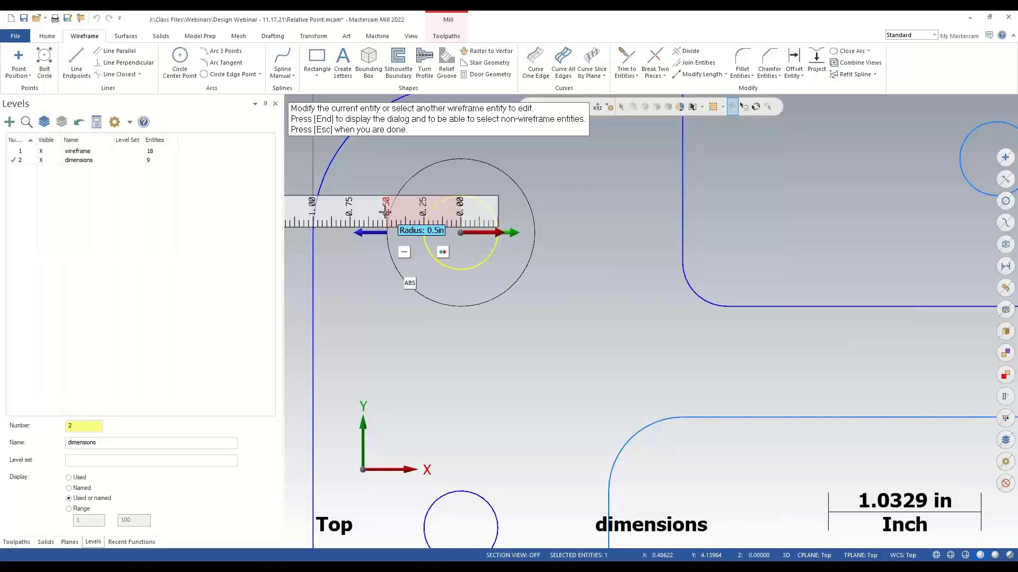
{"action": "type", "text": ".75"}
{"action": "key", "text": "Return"}
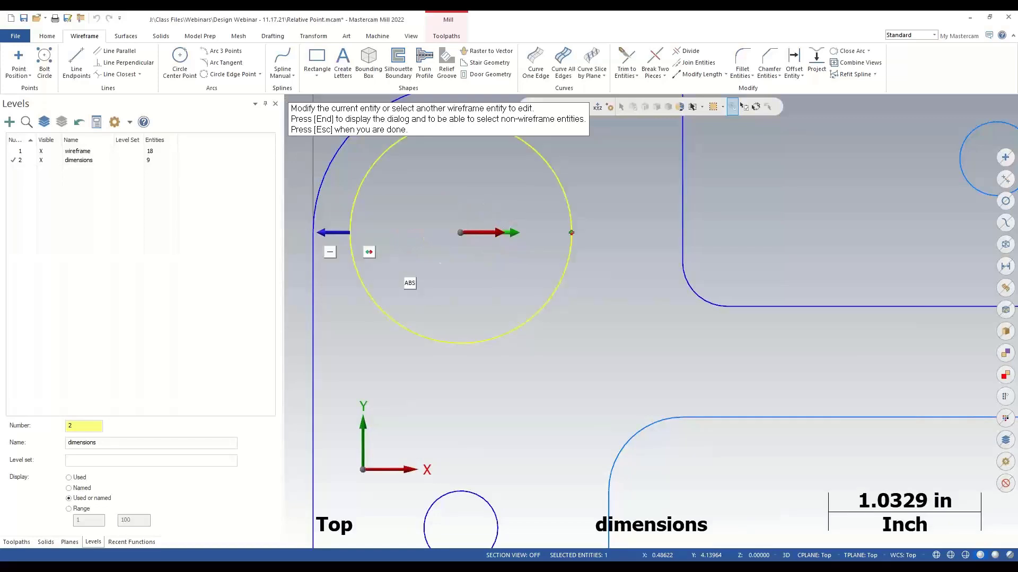
Step: Shorten the enlarged upper-left circle to roughly a half arc and restore it to a full circle
{"action": "scroll", "coordinate": [482, 285], "scroll_direction": "down", "scroll_amount": 1}
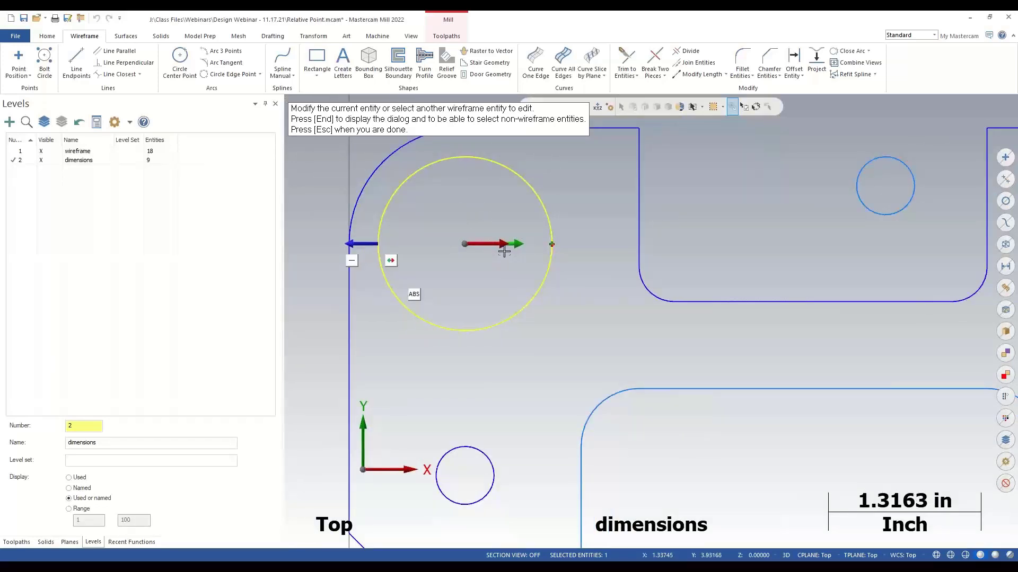
{"action": "left_click_drag", "start_coordinate": [499, 243], "coordinate": [595, 232]}
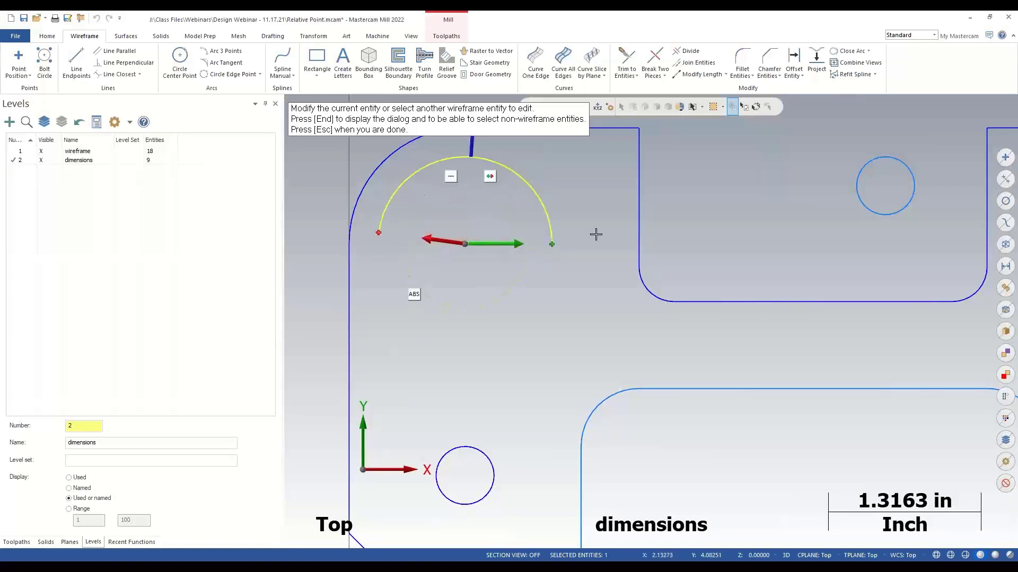
{"action": "left_click_drag", "start_coordinate": [451, 245], "coordinate": [521, 245]}
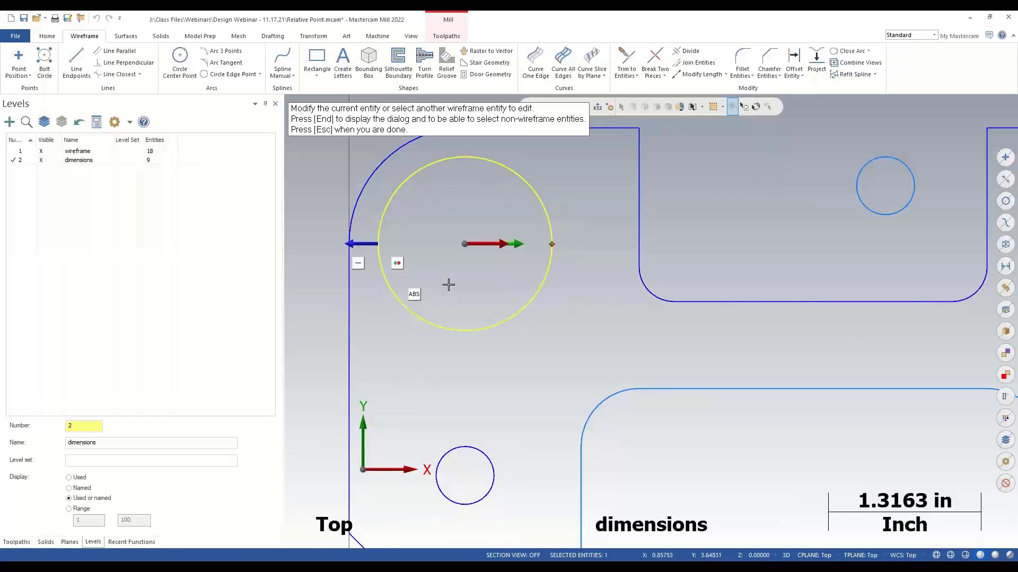
Step: Move the enlarged circle freely by its centre into the notch, to about X 3.4, Y 4.5
{"action": "scroll", "coordinate": [468, 293], "scroll_direction": "down", "scroll_amount": 1}
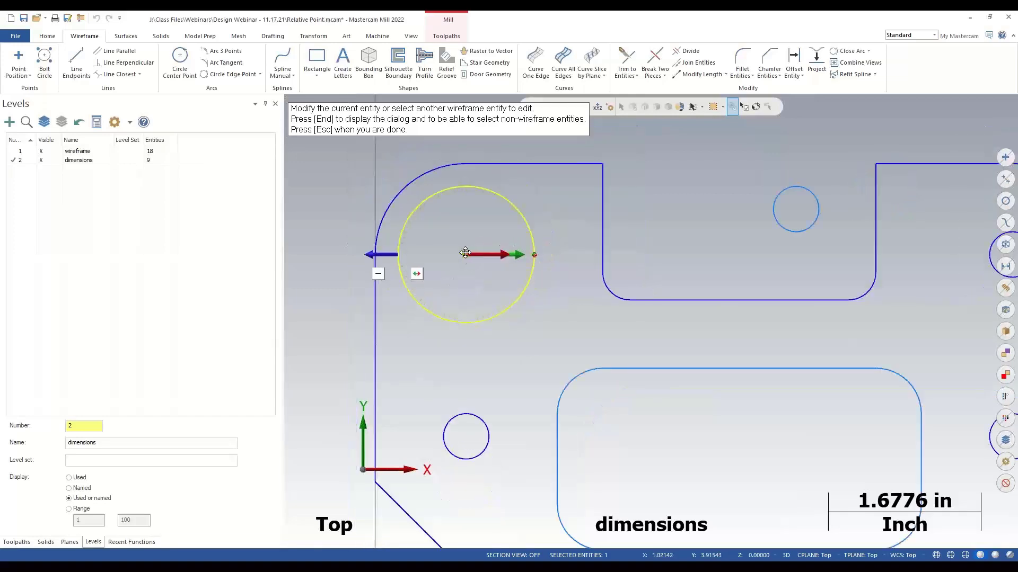
{"action": "left_click", "coordinate": [465, 253]}
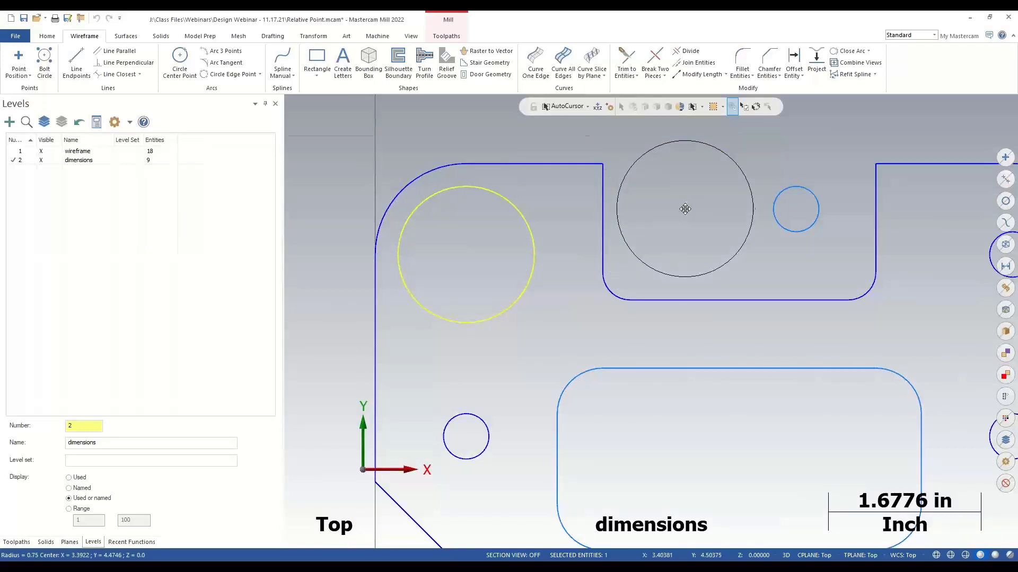
{"action": "left_click", "coordinate": [681, 212]}
{"action": "left_click", "coordinate": [683, 208]}
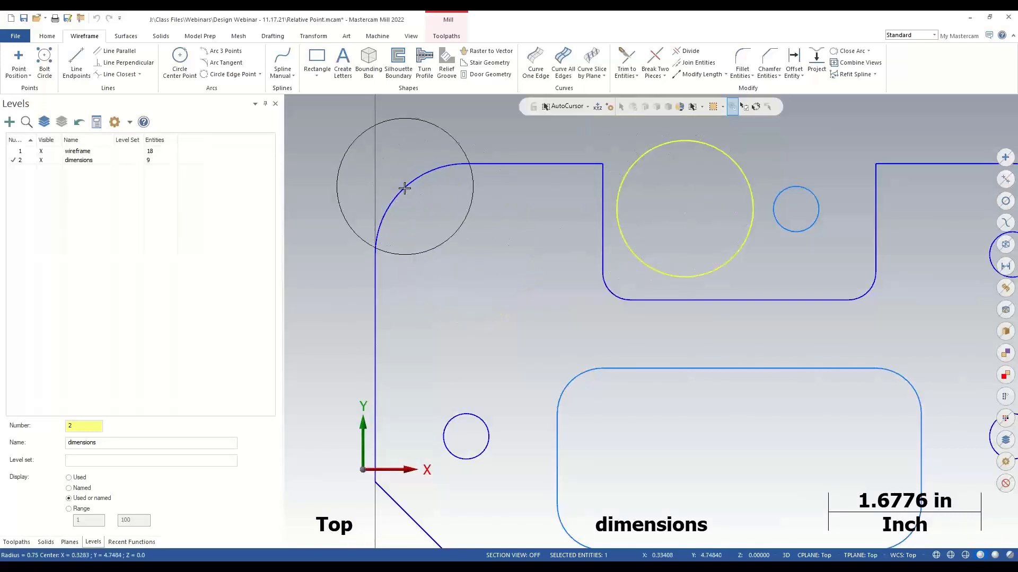
Step: Position the enlarged circle's centre 1 in directly below the left endpoint of the upper-left top edge using the relative gnomon
{"action": "left_click", "coordinate": [466, 163]}
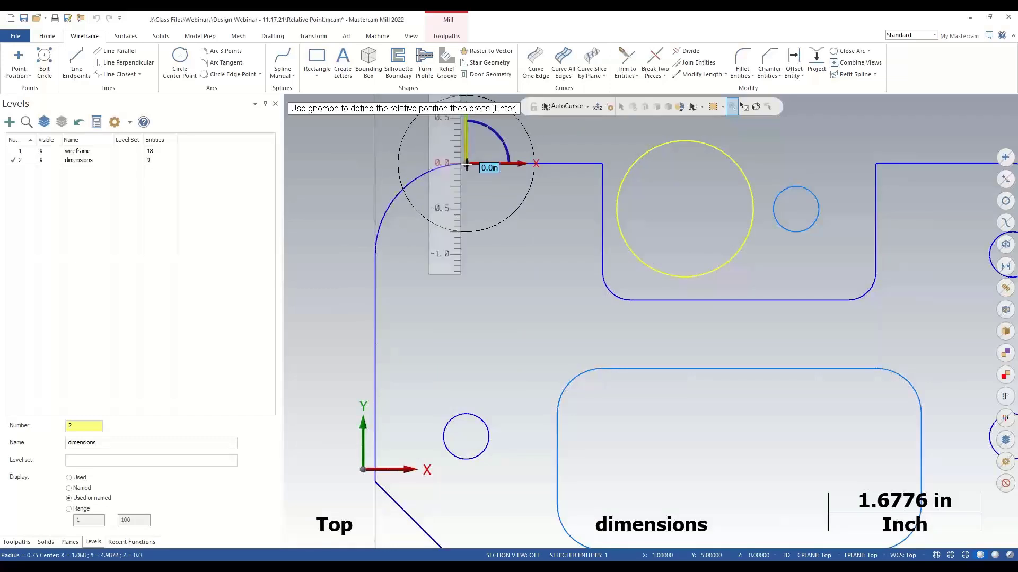
{"action": "left_click", "coordinate": [447, 255]}
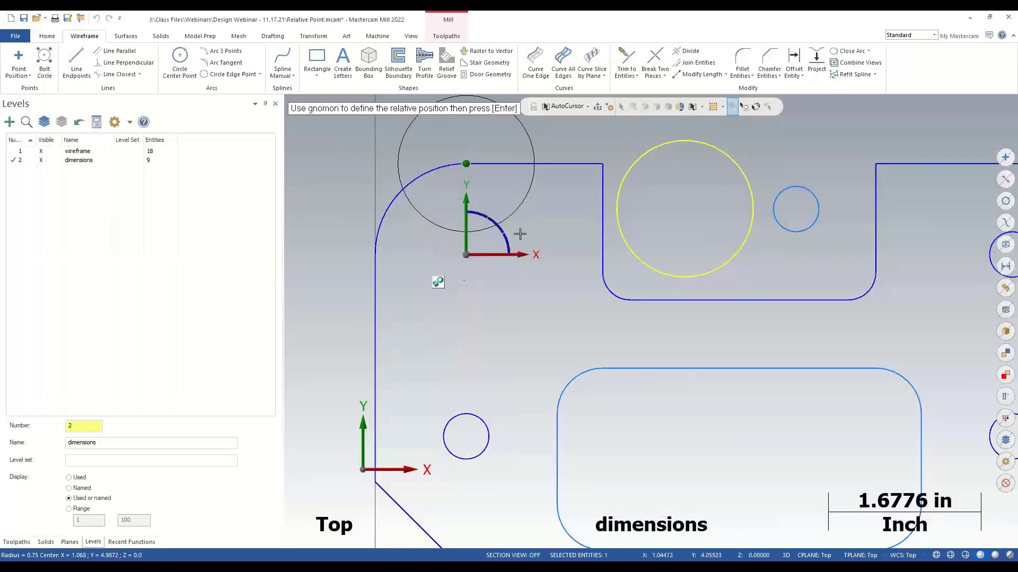
{"action": "key", "text": "Return"}
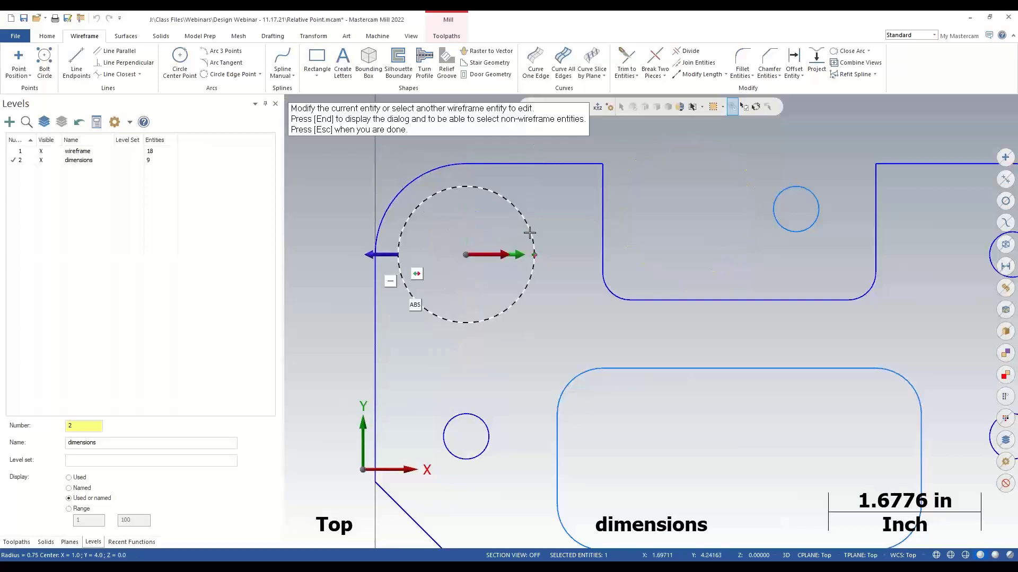
Step: Copy the enlarged circle into the notch at about X 3.37, Y 4.67, and delete the copy
{"action": "left_click", "coordinate": [392, 284]}
{"action": "key", "text": "Return"}
{"action": "left_click", "coordinate": [678, 193]}
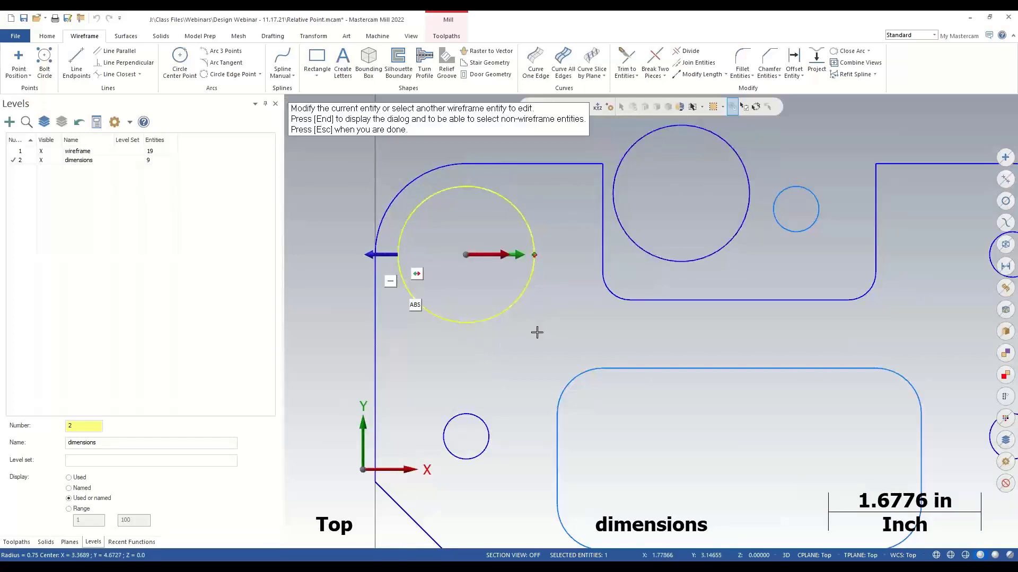
{"action": "left_click", "coordinate": [722, 139]}
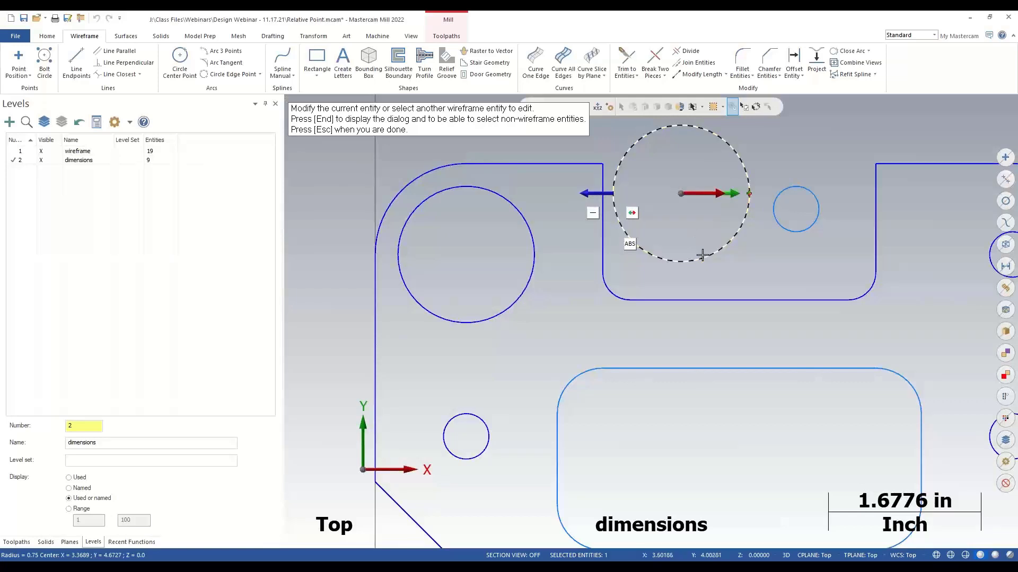
{"action": "key", "text": "Escape"}
{"action": "key", "text": "Delete"}
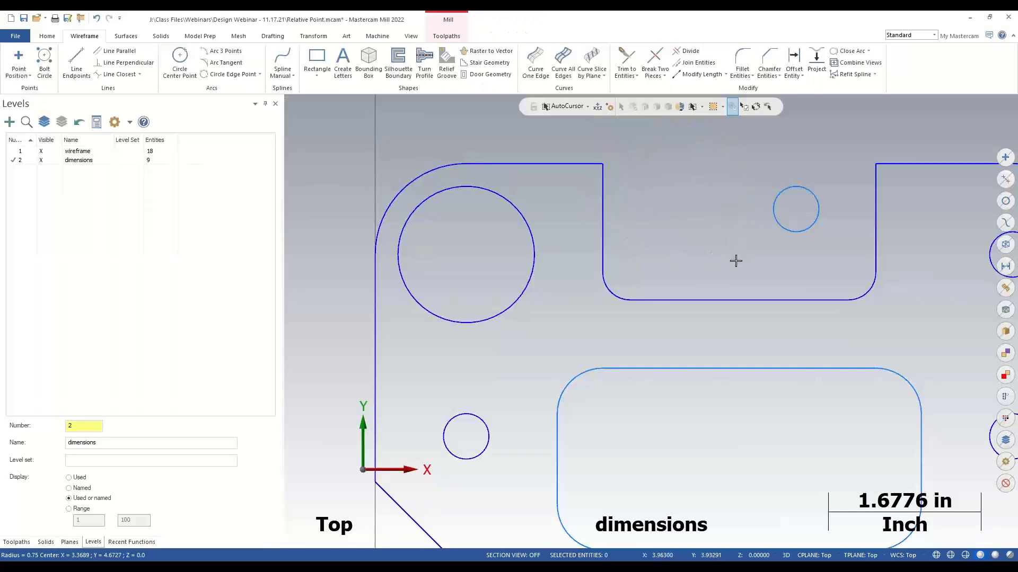
Step: Copy the plate's top edge line beside the notch to a spot above the upper-left rounded corner
{"action": "scroll", "coordinate": [652, 220], "scroll_direction": "down", "scroll_amount": 1}
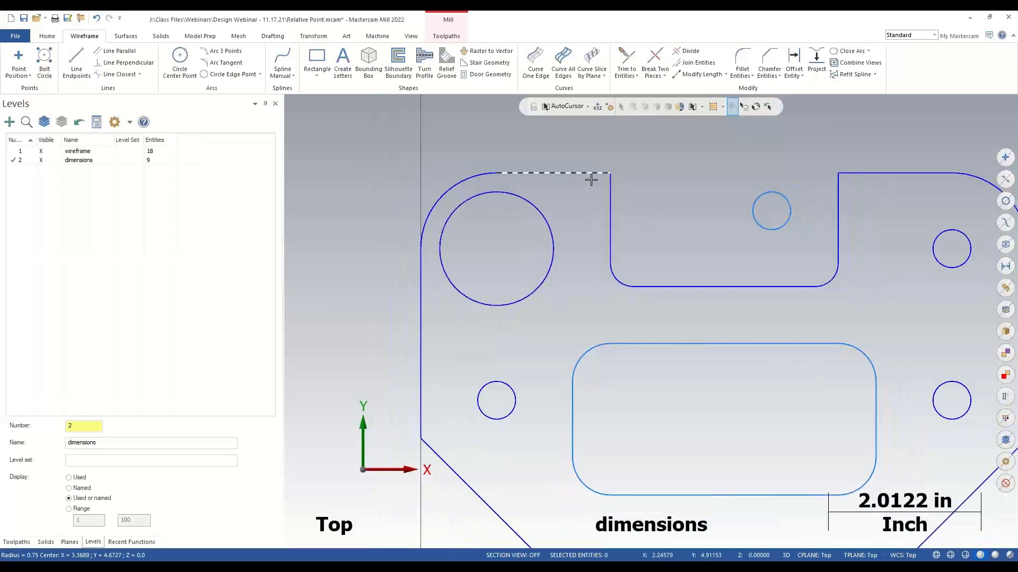
{"action": "double_click", "coordinate": [594, 175]}
{"action": "scroll", "coordinate": [530, 212], "scroll_direction": "down", "scroll_amount": 1}
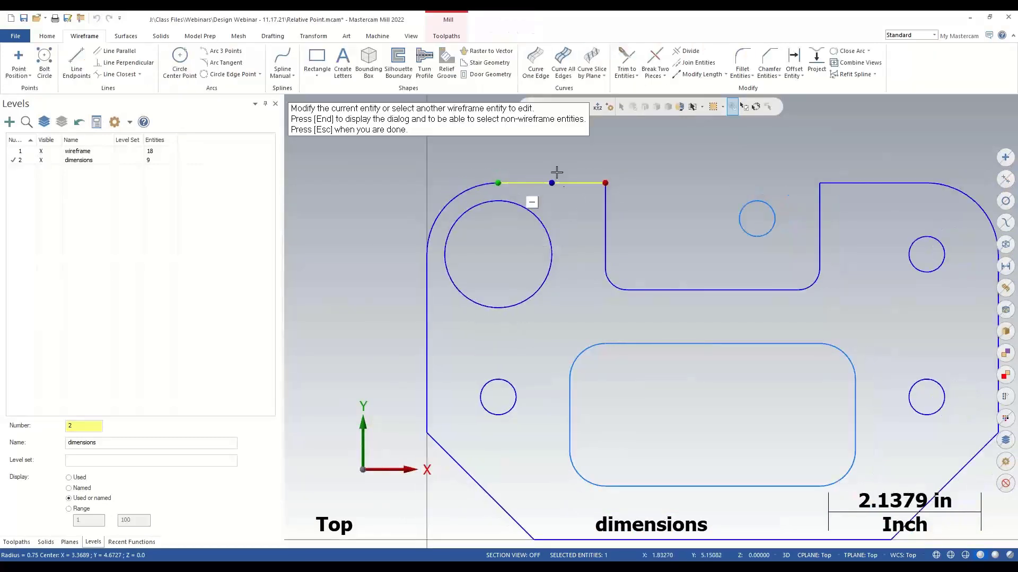
{"action": "scroll", "coordinate": [542, 177], "scroll_direction": "up", "scroll_amount": 2}
{"action": "scroll", "coordinate": [542, 177], "scroll_direction": "up", "scroll_amount": 2}
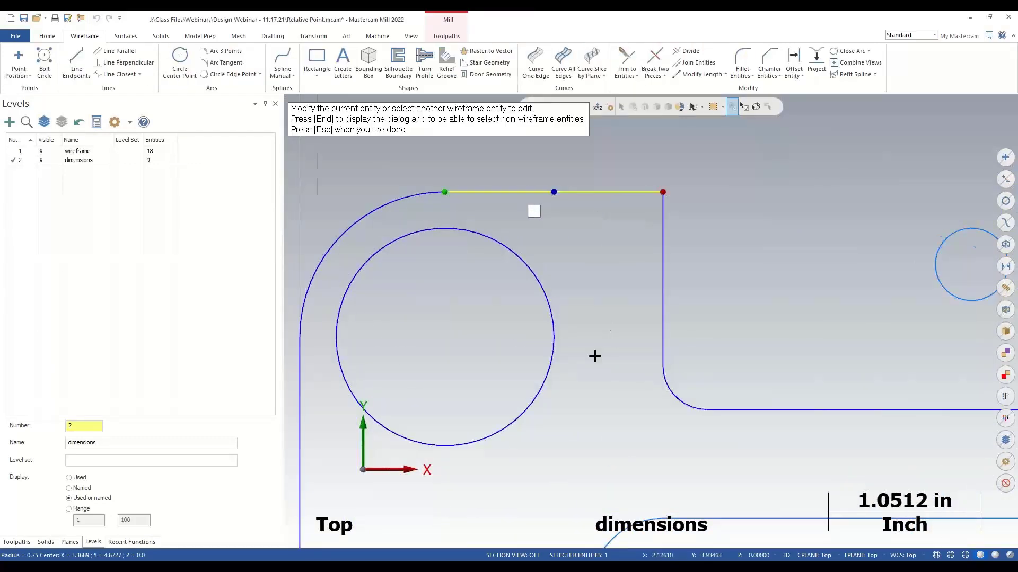
{"action": "scroll", "coordinate": [560, 240], "scroll_direction": "down", "scroll_amount": 1}
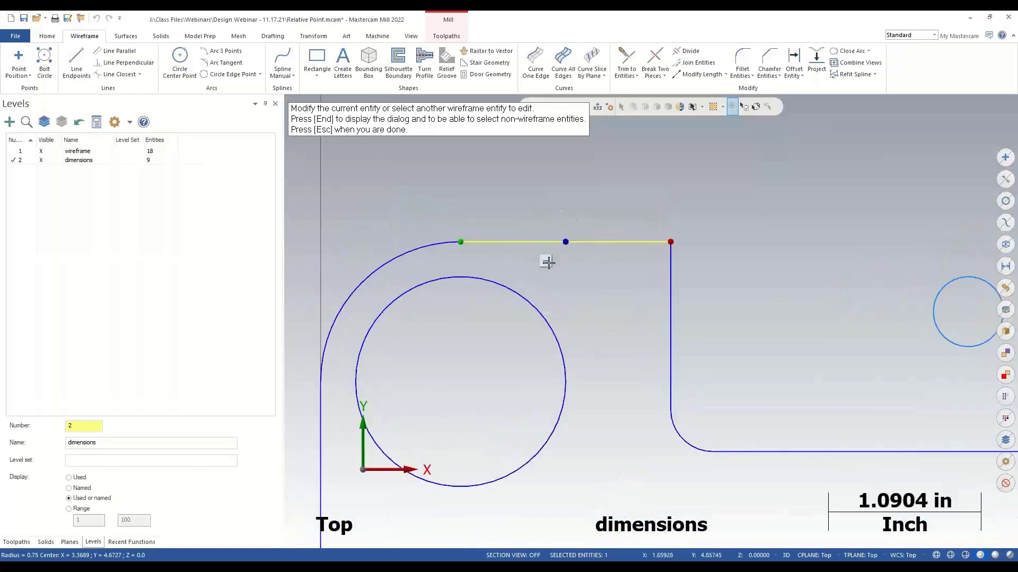
{"action": "left_click", "coordinate": [545, 261]}
{"action": "left_click", "coordinate": [565, 242]}
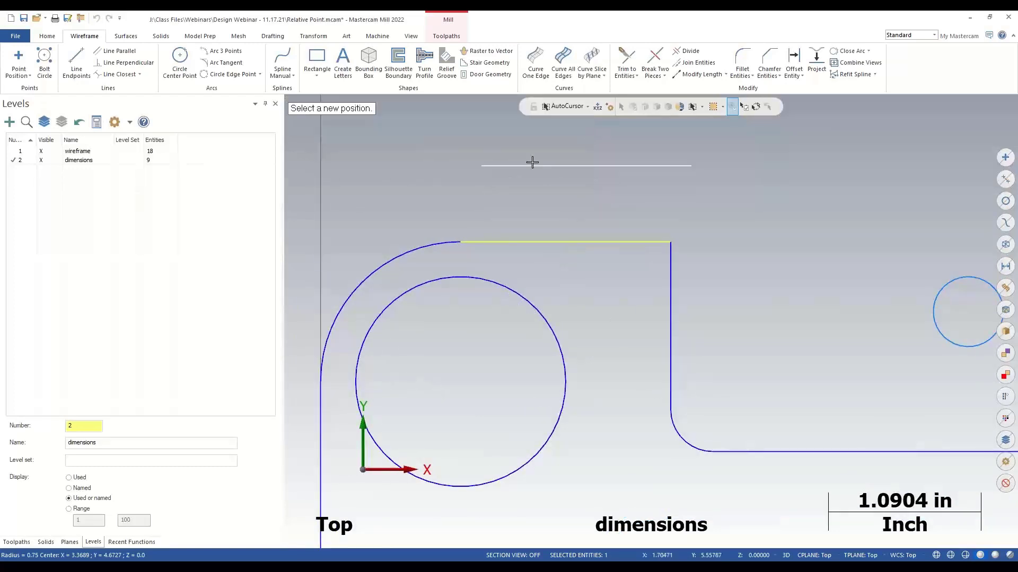
{"action": "left_click", "coordinate": [445, 161]}
{"action": "left_click", "coordinate": [504, 161]}
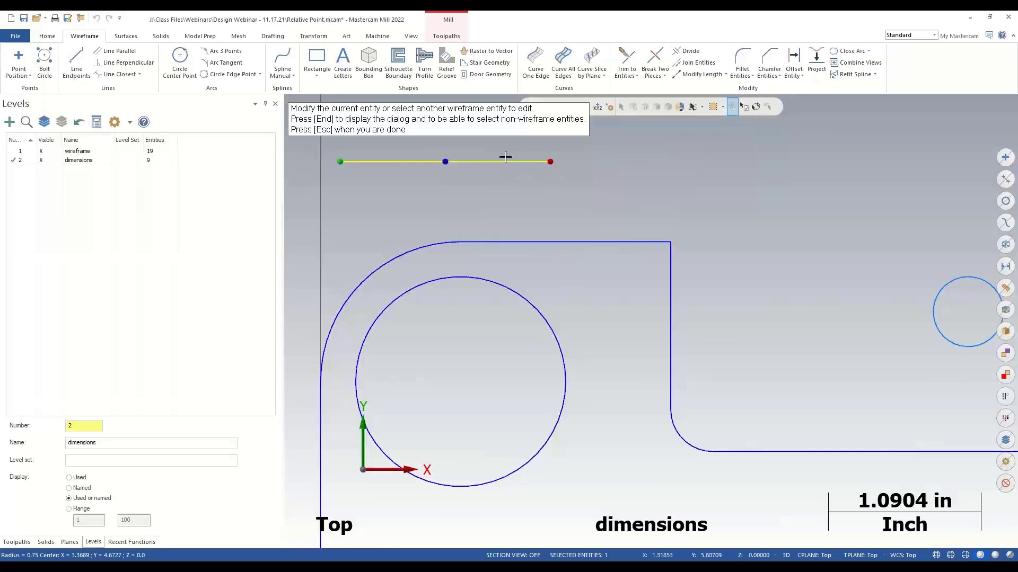
Step: Stretch the copied line from the left endpoint of the top edge to the centre of the notch's small circle, and delete it
{"action": "left_click_drag", "start_coordinate": [552, 162], "coordinate": [671, 135]}
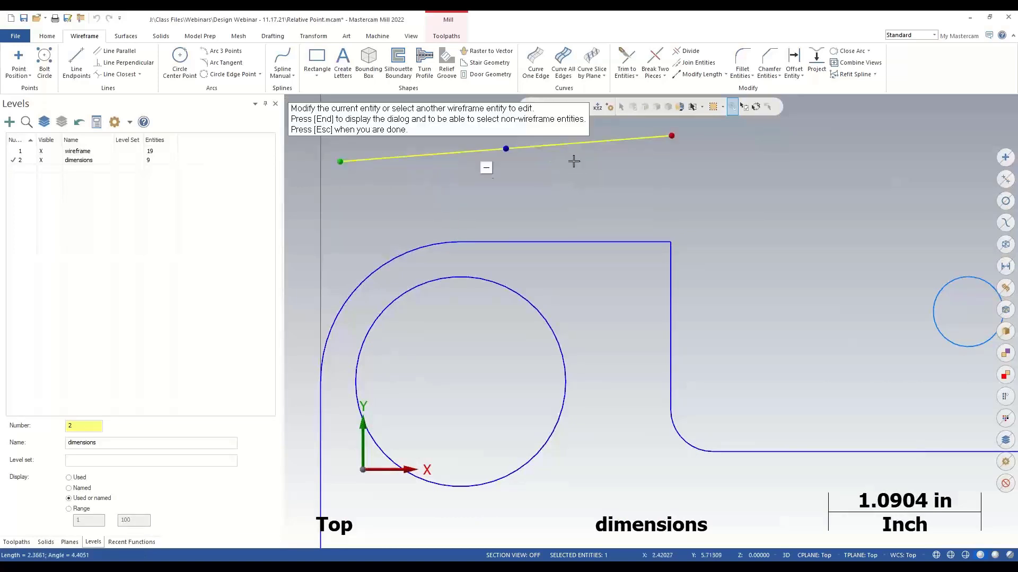
{"action": "left_click", "coordinate": [340, 162]}
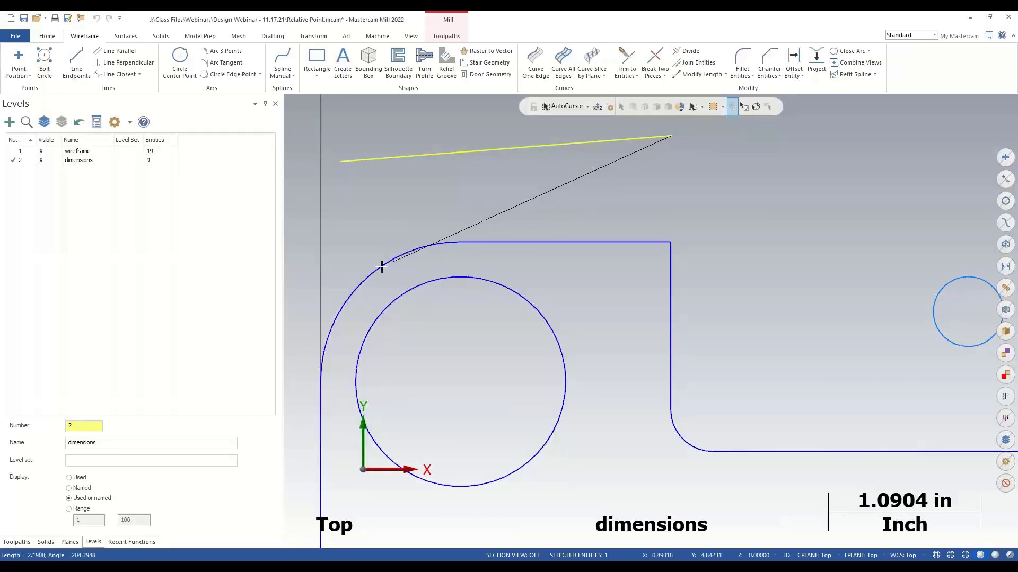
{"action": "left_click", "coordinate": [461, 240]}
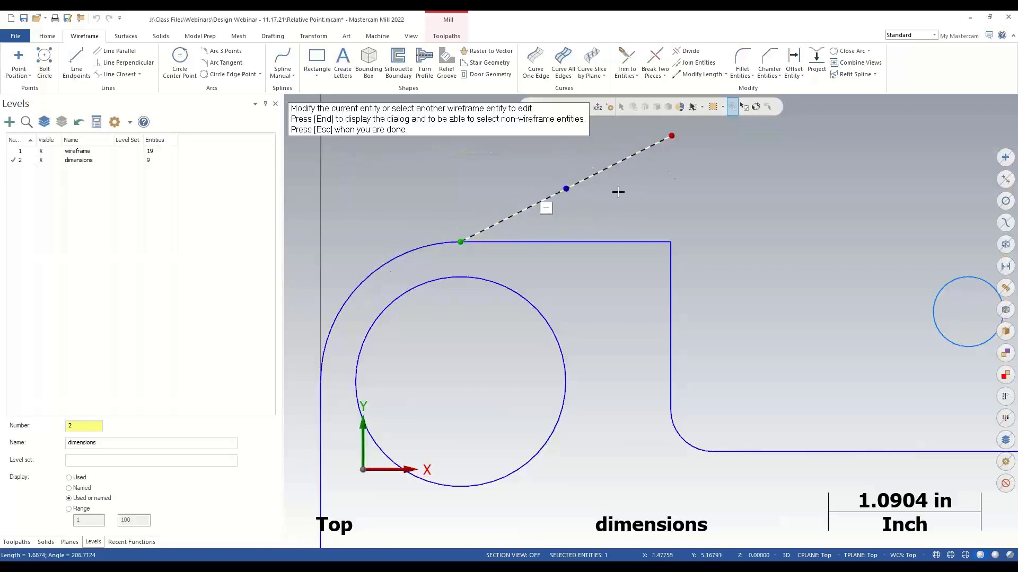
{"action": "left_click", "coordinate": [673, 137]}
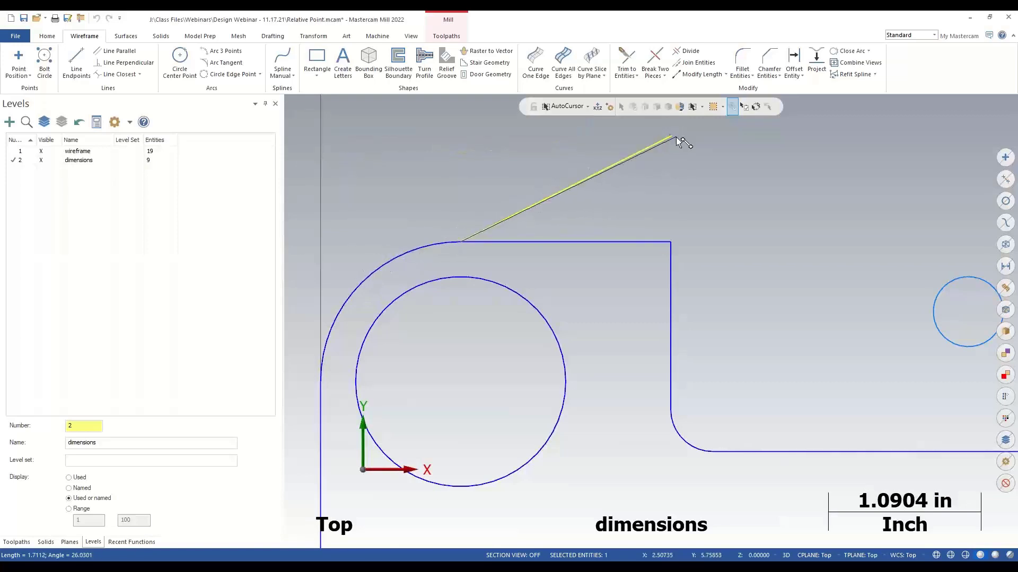
{"action": "left_click", "coordinate": [968, 312]}
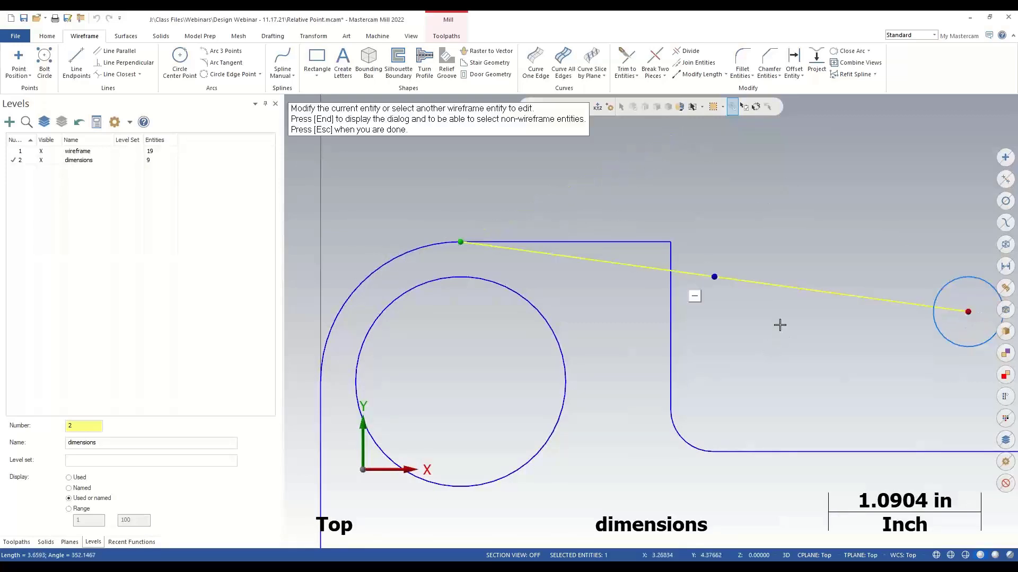
{"action": "key", "text": "Escape"}
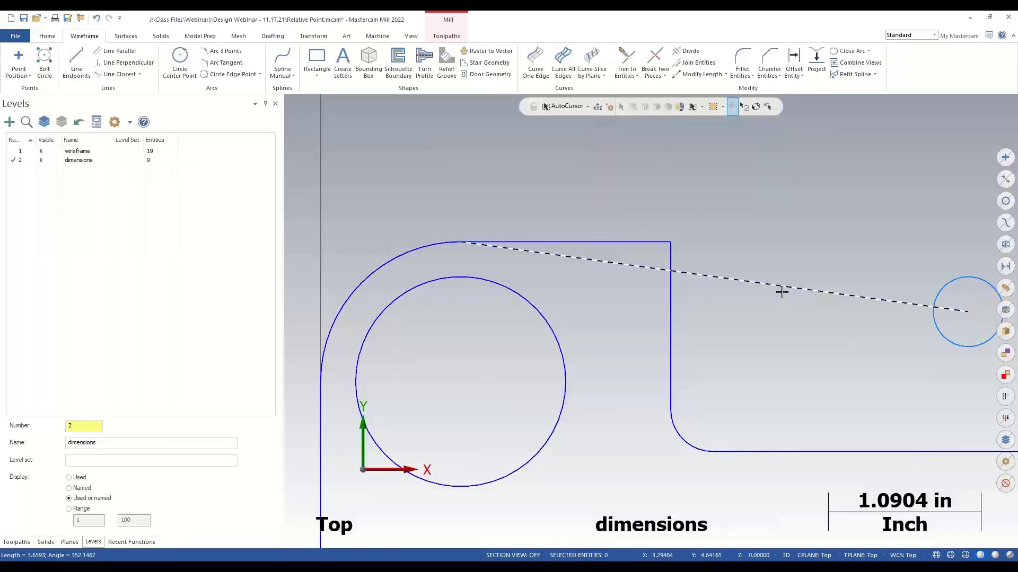
{"action": "key", "text": "Delete"}
Step: Extend the upper-left top edge line across the notch to its opposite corner, and lengthen its left end to 6 in overall
{"action": "scroll", "coordinate": [518, 218], "scroll_direction": "down", "scroll_amount": 2}
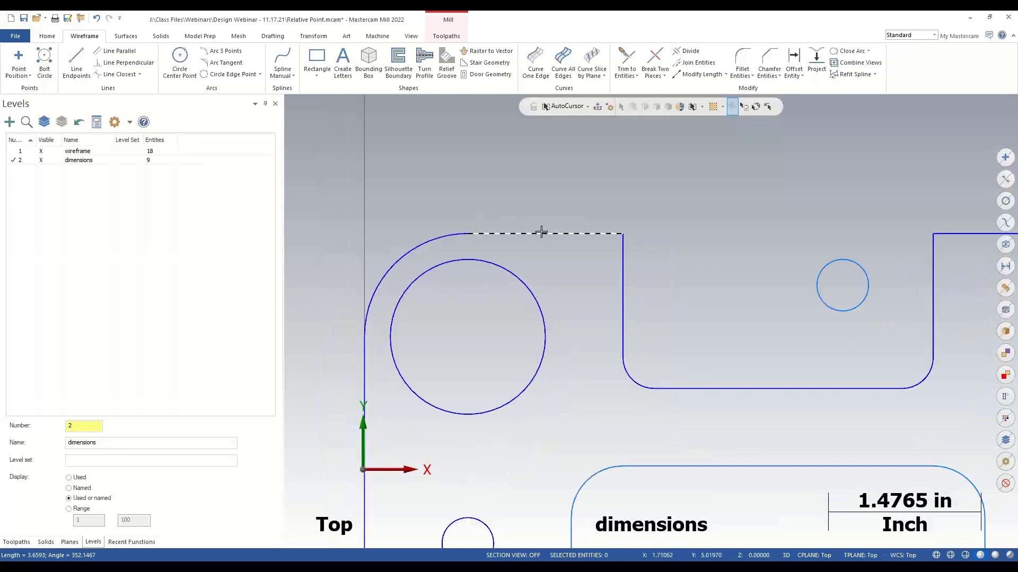
{"action": "double_click", "coordinate": [567, 233]}
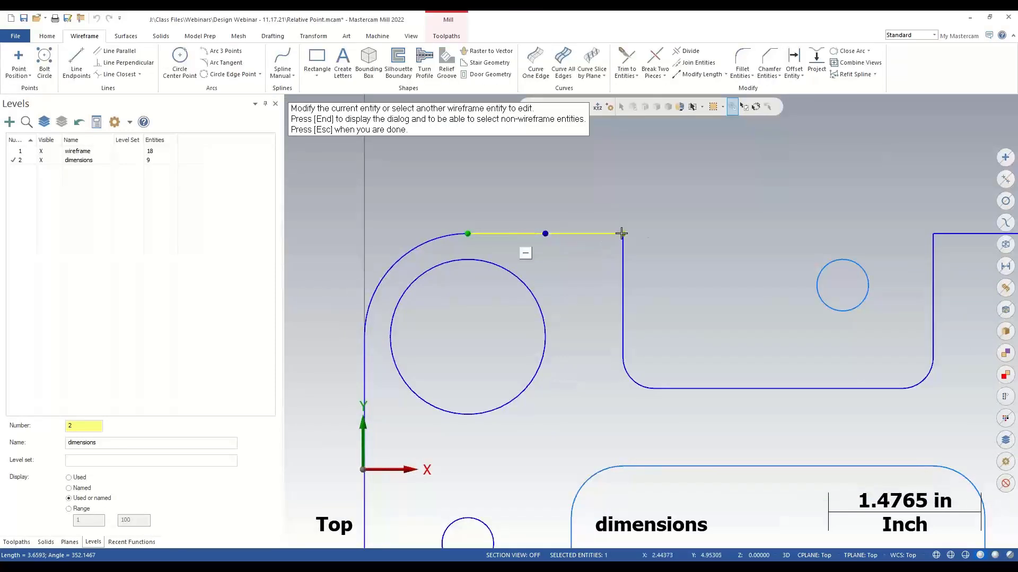
{"action": "mouse_move", "coordinate": [621, 233]}
{"action": "left_click_drag", "start_coordinate": [622, 234], "coordinate": [933, 234]}
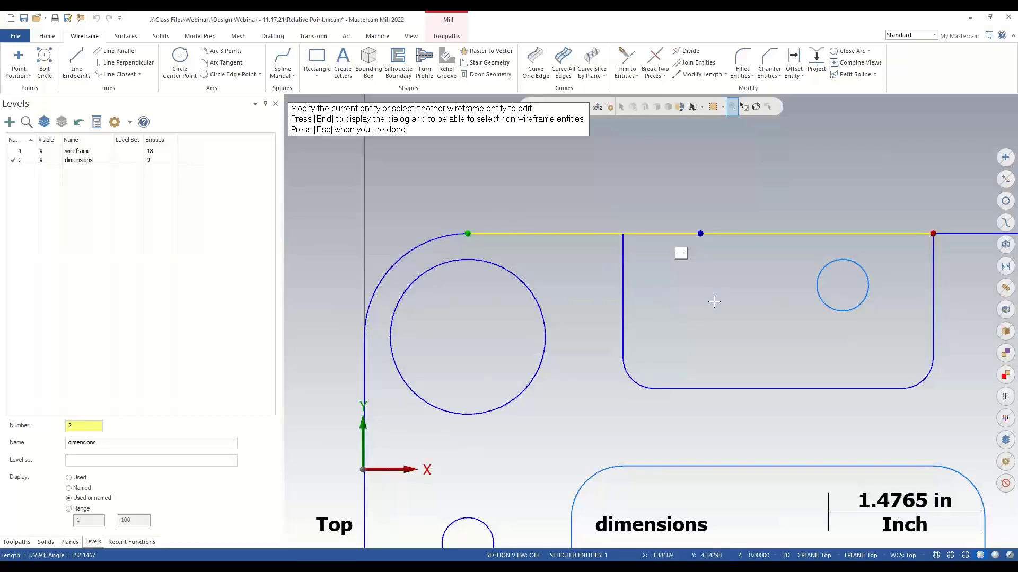
{"action": "left_click", "coordinate": [471, 232]}
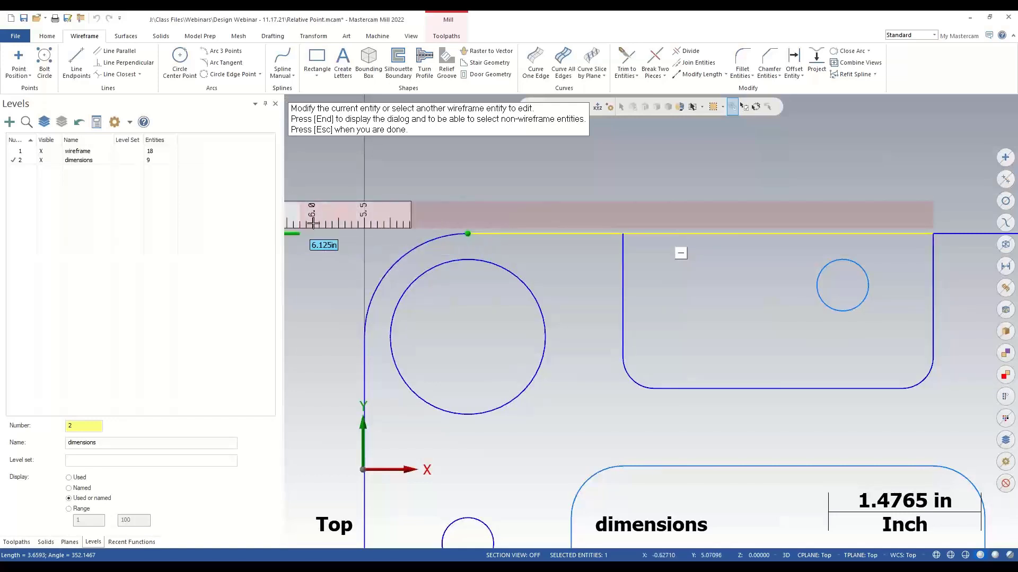
{"action": "left_click", "coordinate": [337, 225]}
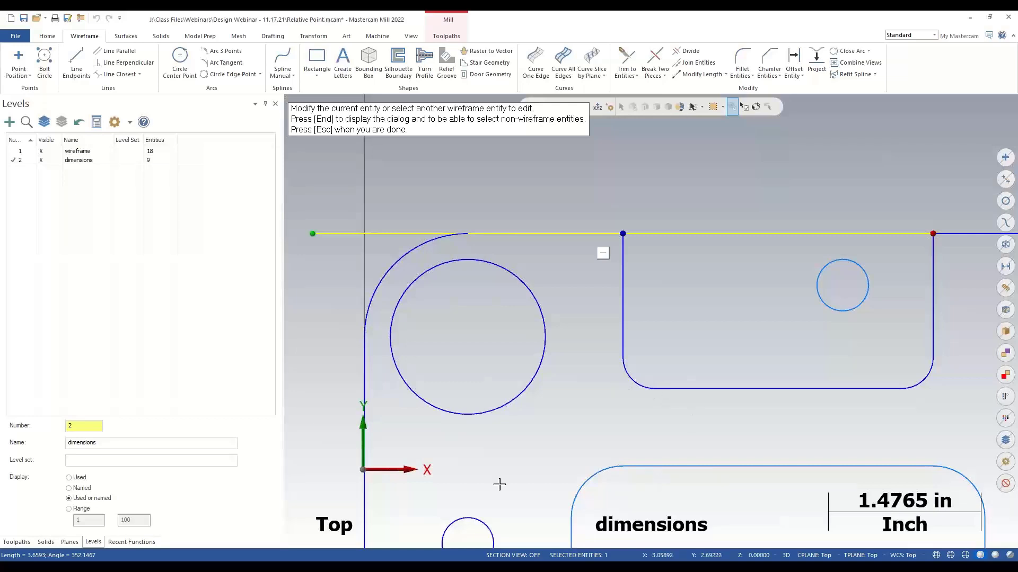
{"action": "key", "text": "Escape"}
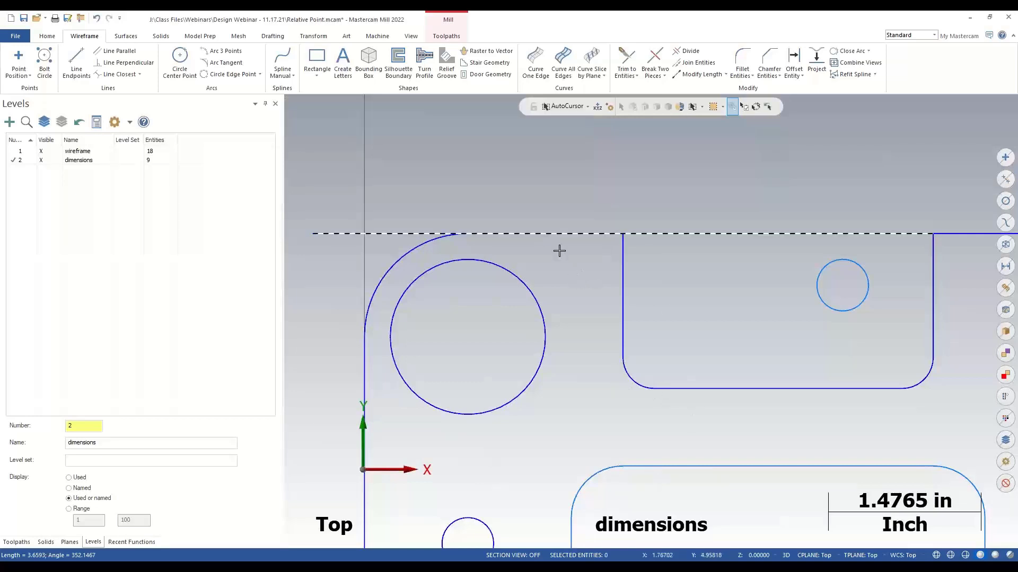
Step: Create a point above the plate's upper-left edge and move it horizontally to a spot above the notch's right side
{"action": "scroll", "coordinate": [689, 313], "scroll_direction": "down", "scroll_amount": 3}
{"action": "left_click", "coordinate": [19, 57]}
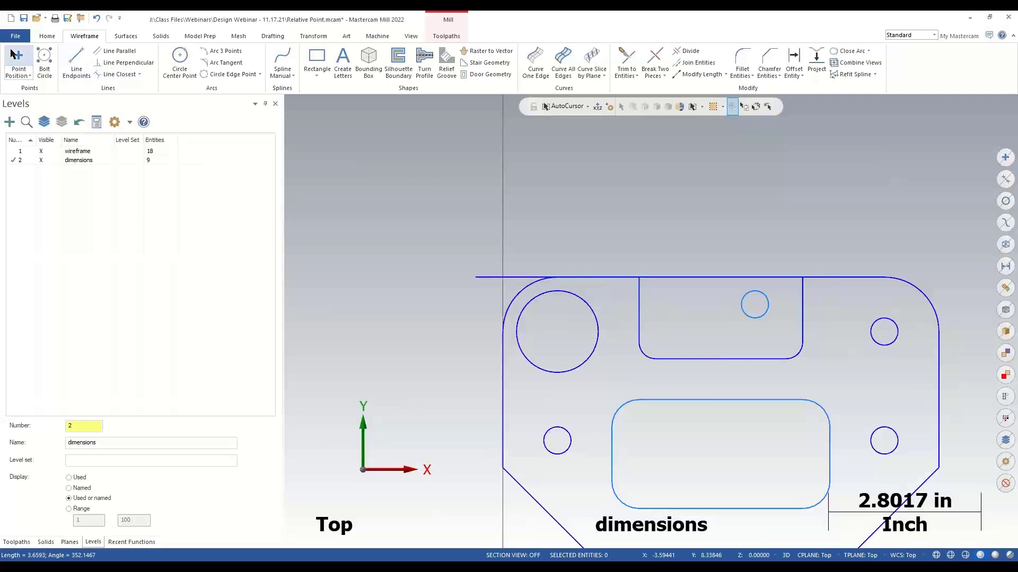
{"action": "key", "text": "Escape"}
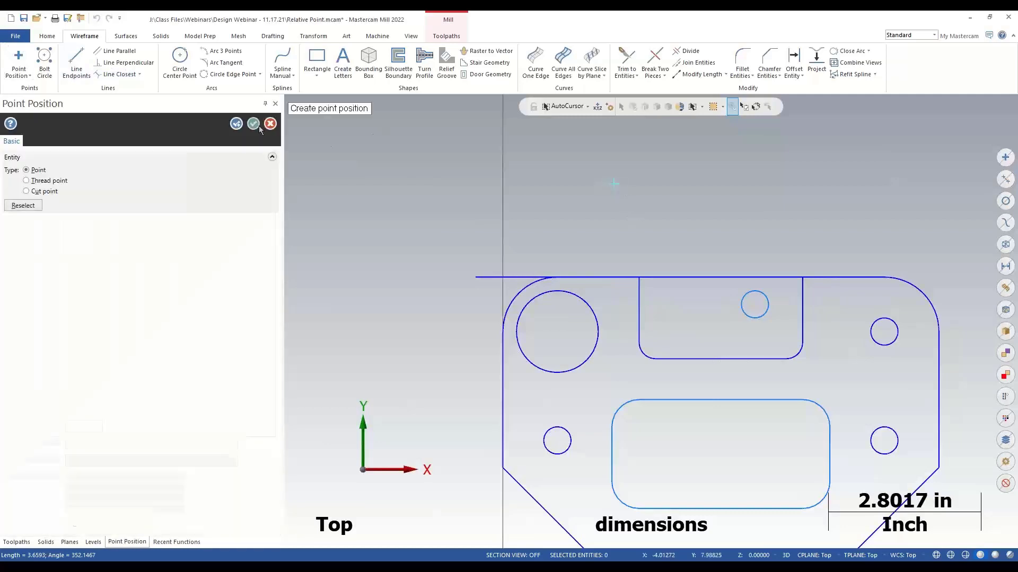
{"action": "double_click", "coordinate": [614, 185]}
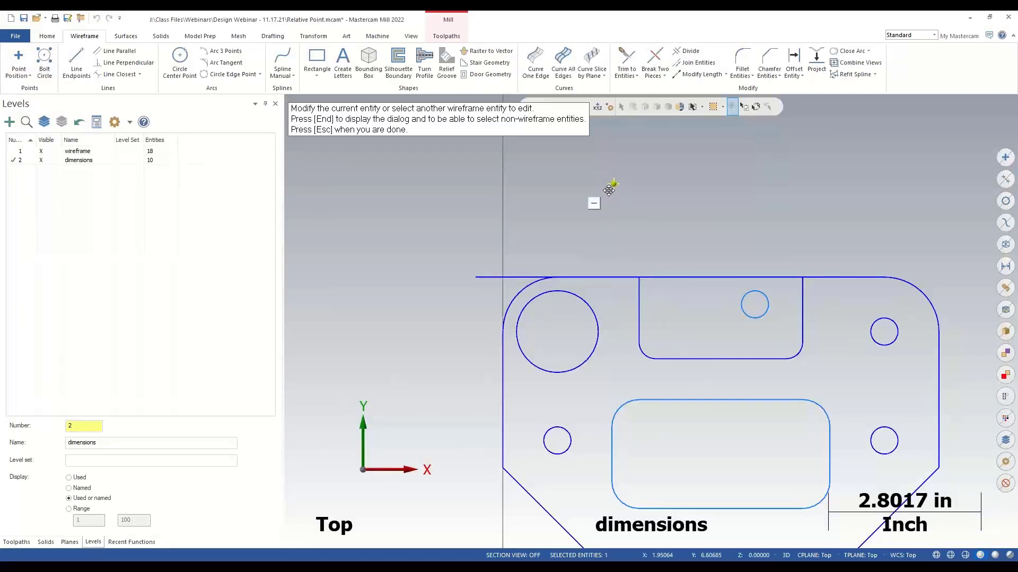
{"action": "left_click", "coordinate": [613, 184]}
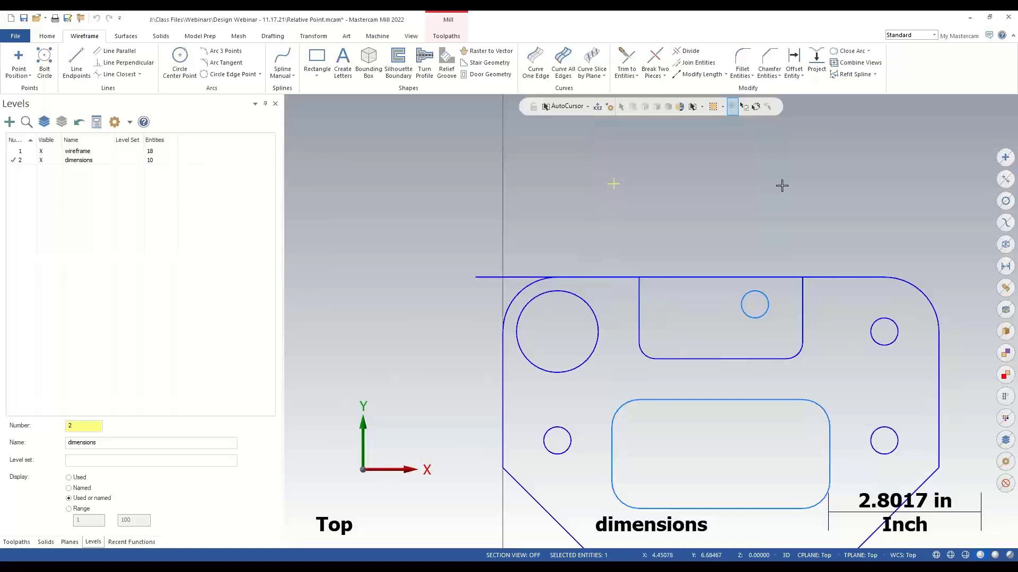
{"action": "left_click", "coordinate": [782, 185]}
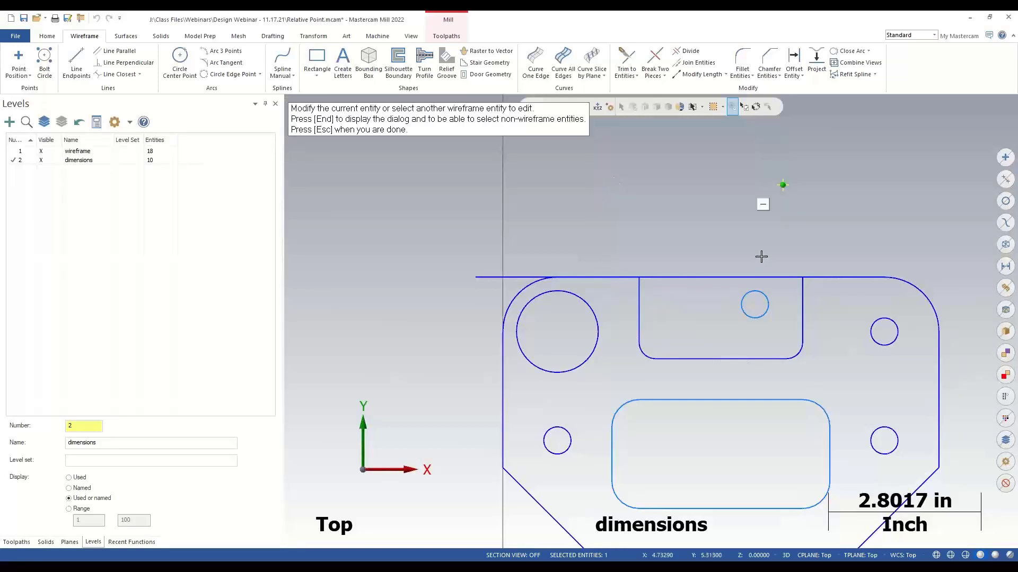
Step: Move the point 3 in in the negative X direction with the gnomon, relative to its current position
{"action": "left_click", "coordinate": [786, 198]}
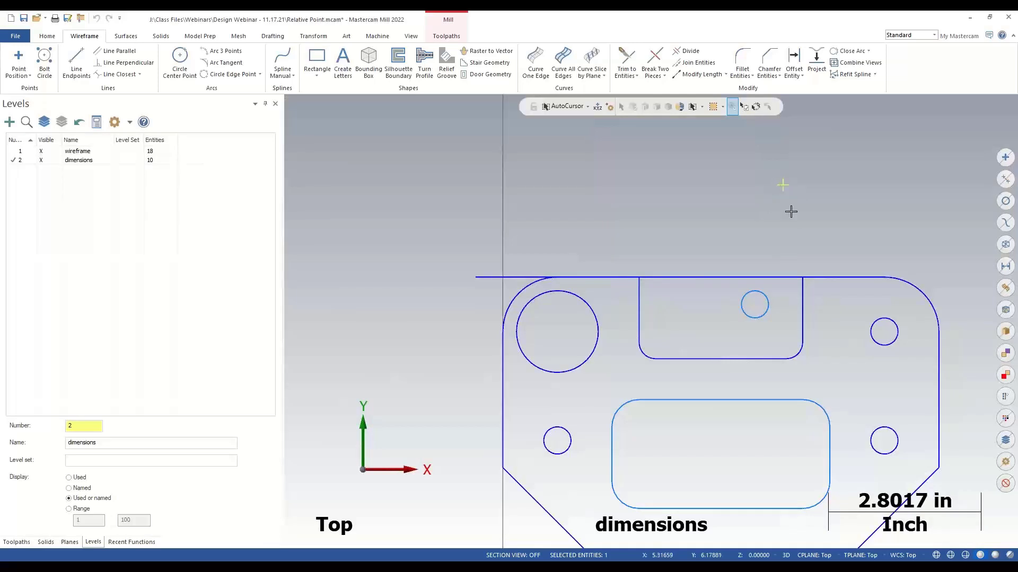
{"action": "left_click", "coordinate": [783, 186]}
{"action": "left_click", "coordinate": [814, 186]}
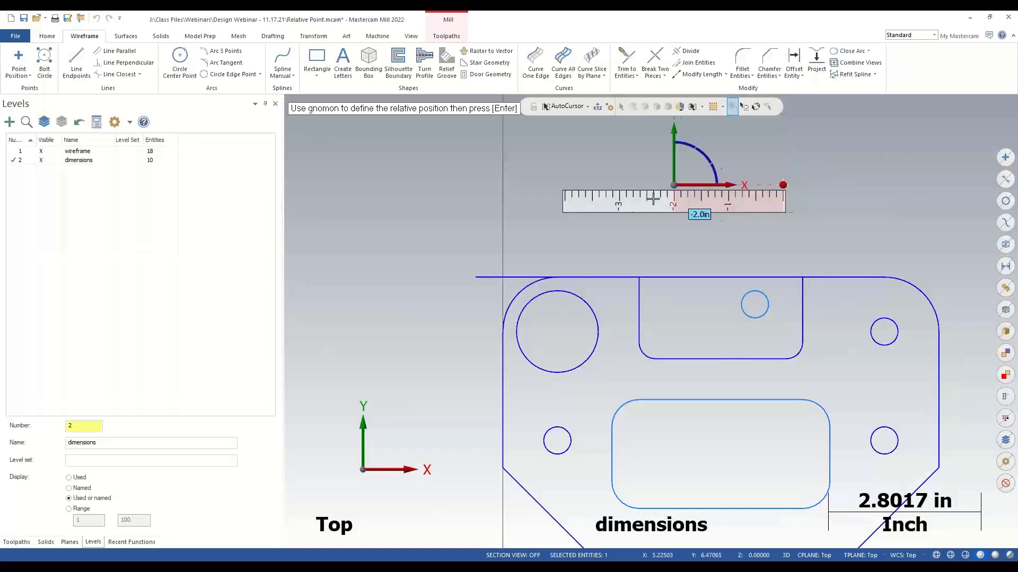
{"action": "left_click", "coordinate": [618, 204]}
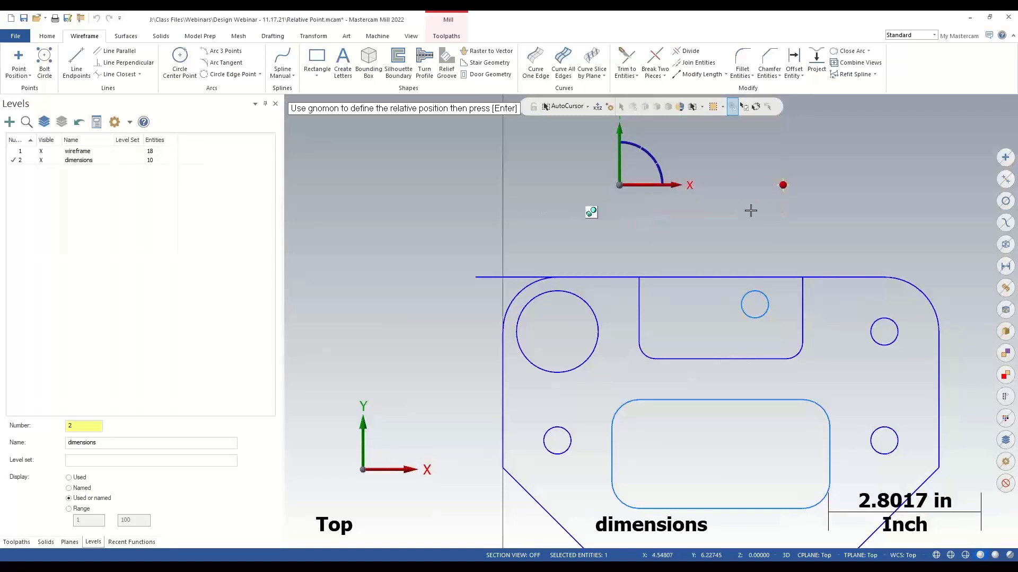
{"action": "key", "text": "Return"}
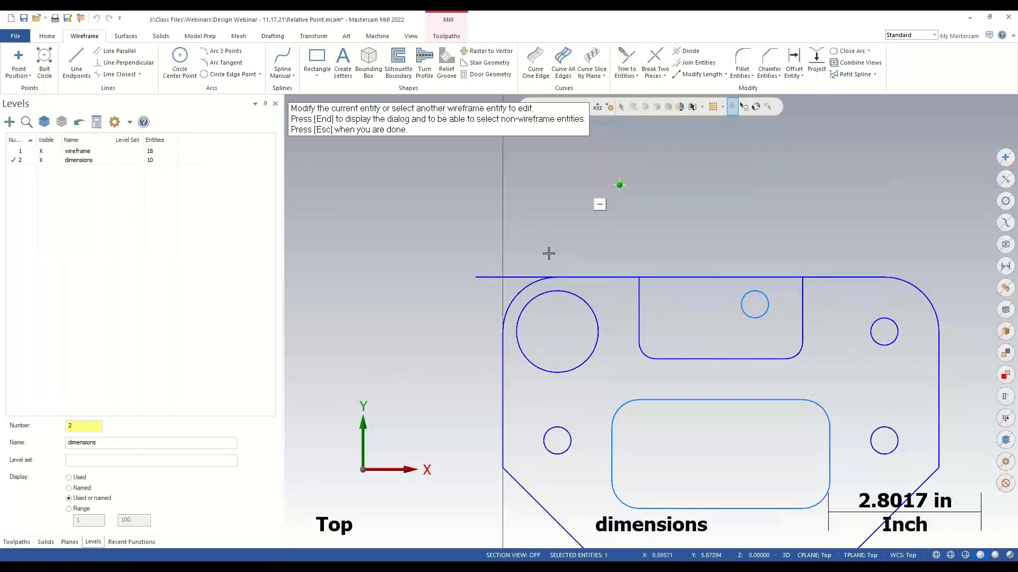
{"action": "key", "text": "Escape"}
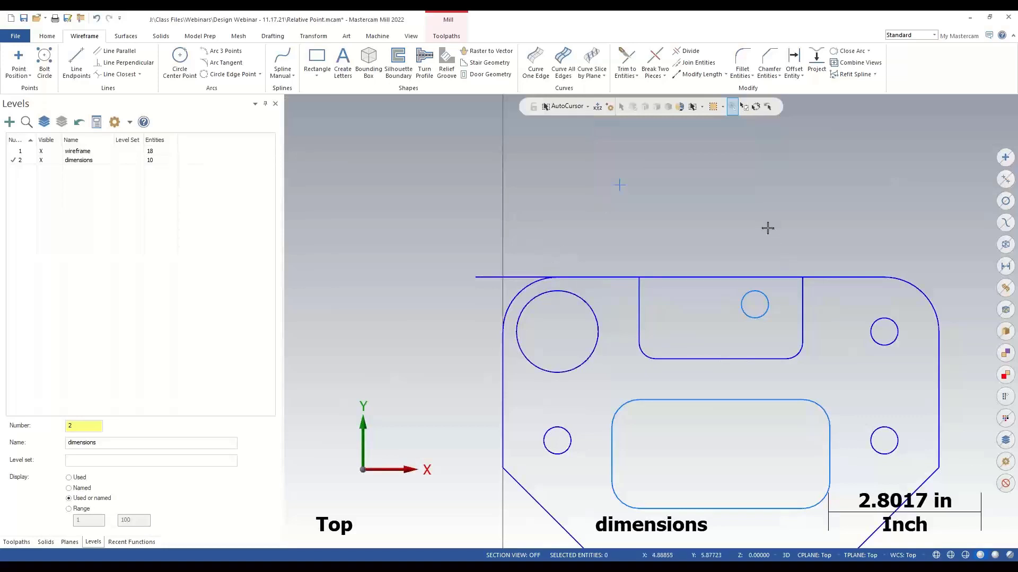
Step: Draw a rectangle about 5.83 in wide and 3.51 in high in the empty area to the left of the plate
{"action": "scroll", "coordinate": [762, 231], "scroll_direction": "down", "scroll_amount": 3}
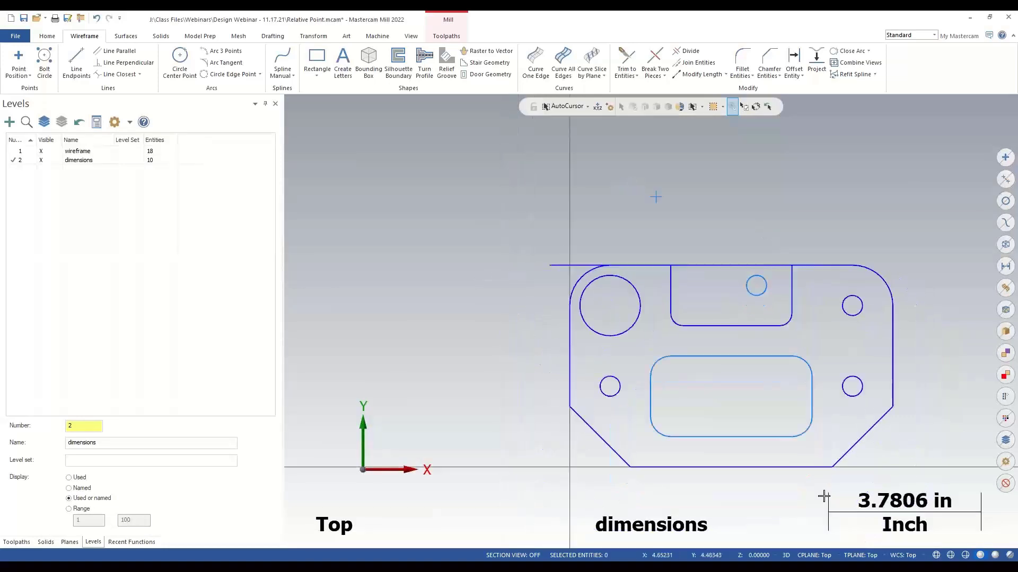
{"action": "scroll", "coordinate": [833, 422], "scroll_direction": "up", "scroll_amount": 3}
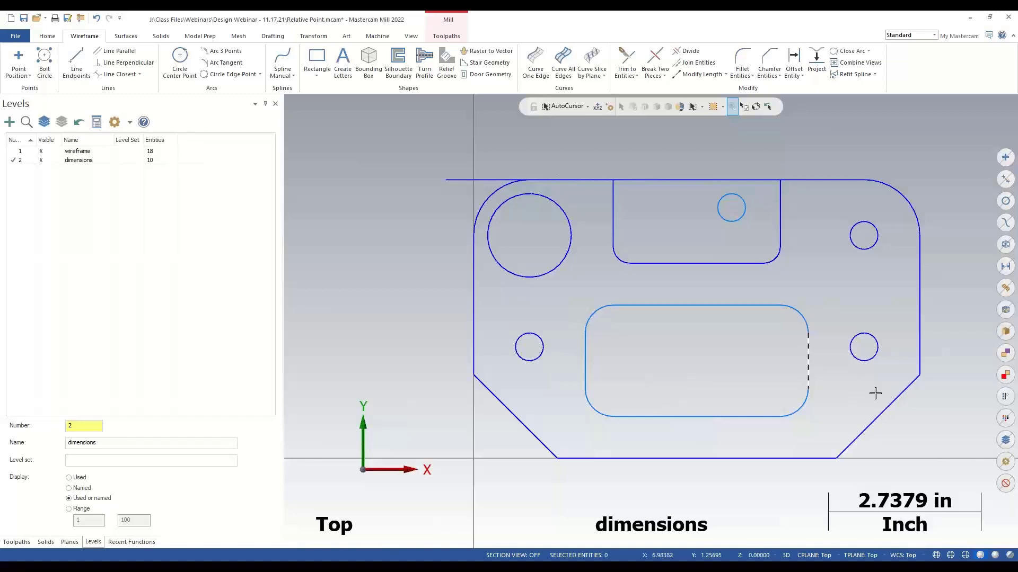
{"action": "scroll", "coordinate": [727, 311], "scroll_direction": "down", "scroll_amount": 4}
{"action": "left_click", "coordinate": [367, 201]}
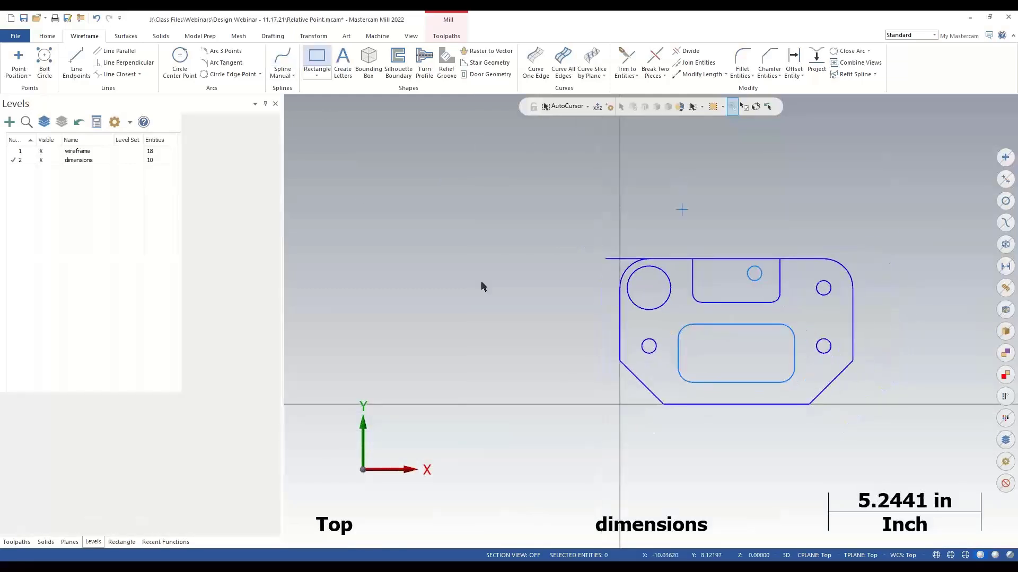
{"action": "left_click", "coordinate": [538, 303]}
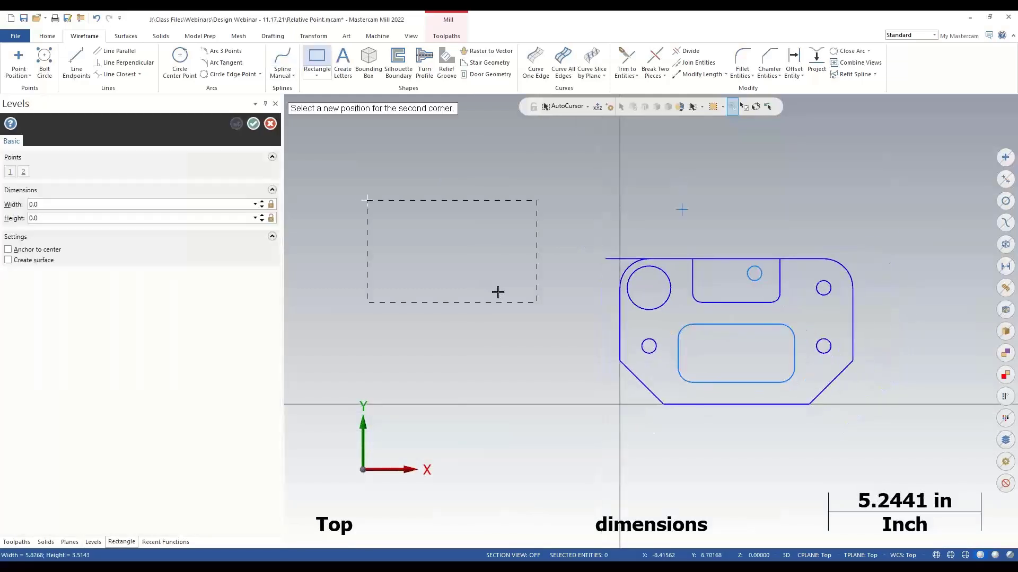
{"action": "left_click", "coordinate": [253, 124]}
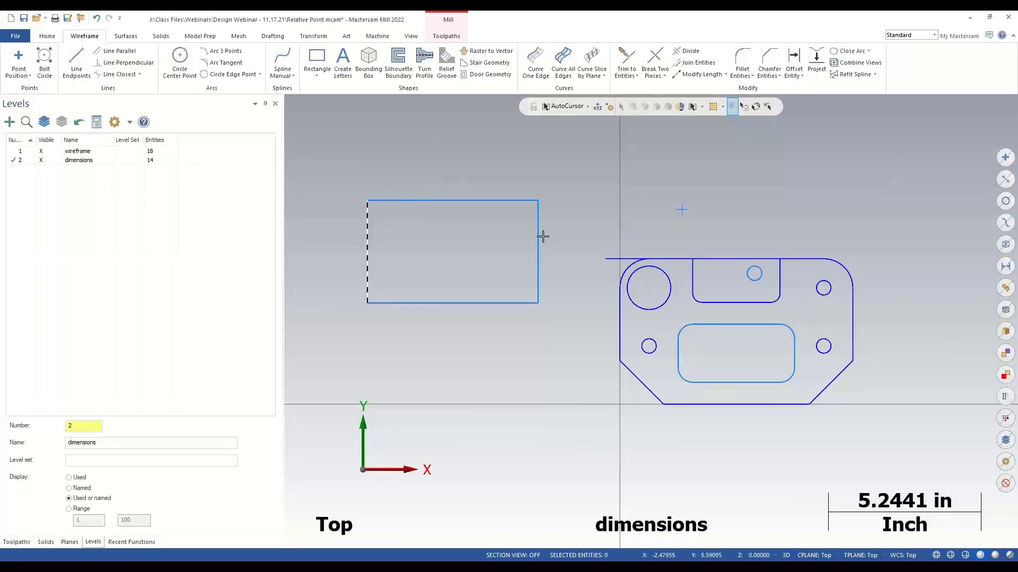
Step: Move the rectangle's top edge straight upward, away from its side lines
{"action": "double_click", "coordinate": [464, 200]}
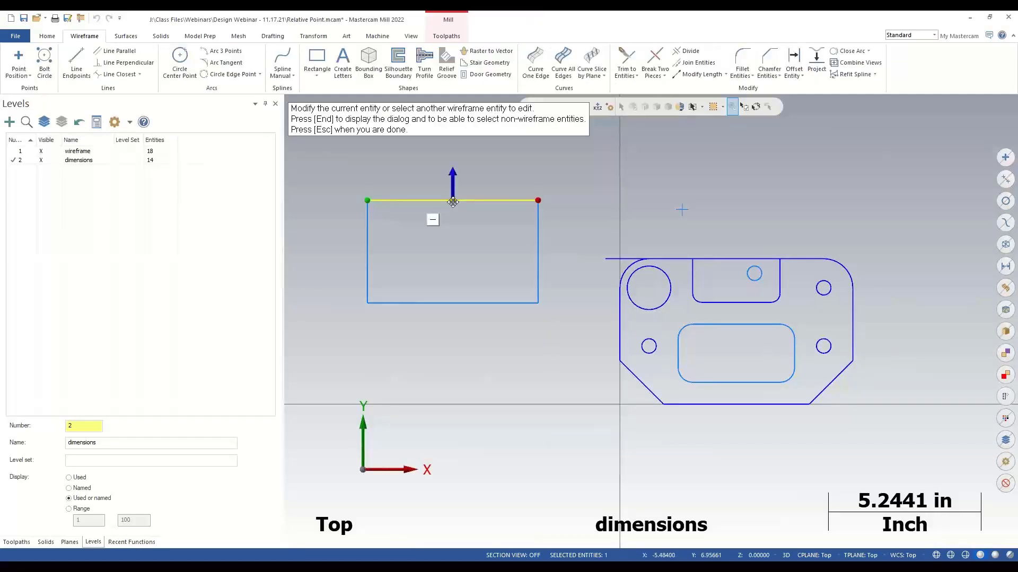
{"action": "left_click", "coordinate": [453, 202]}
{"action": "left_click", "coordinate": [454, 200]}
{"action": "left_click", "coordinate": [451, 196]}
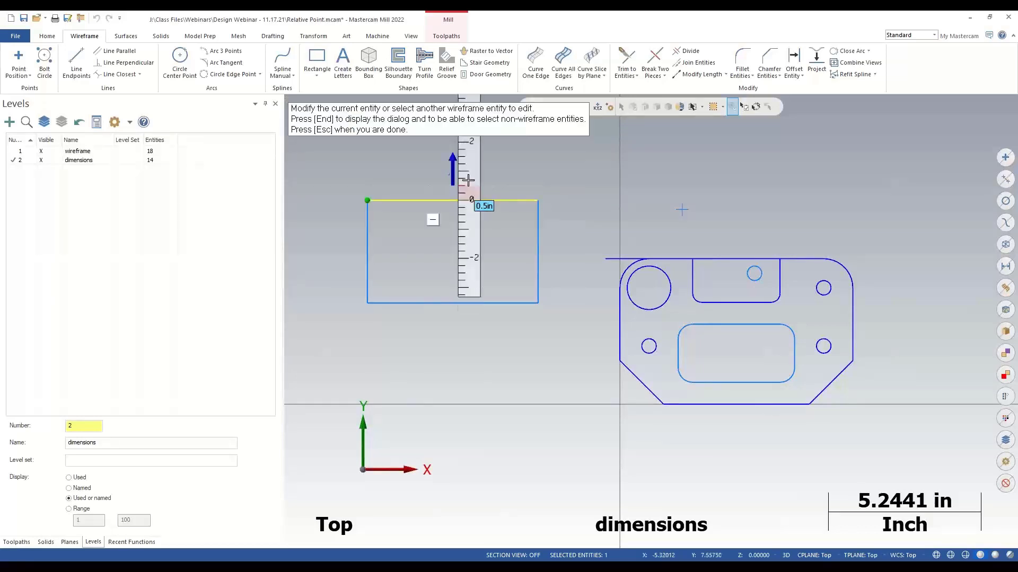
{"action": "left_click", "coordinate": [471, 182]}
Step: Stretch the rectangle's two side lines up to the endpoints of the raised top edge
{"action": "left_click", "coordinate": [538, 212]}
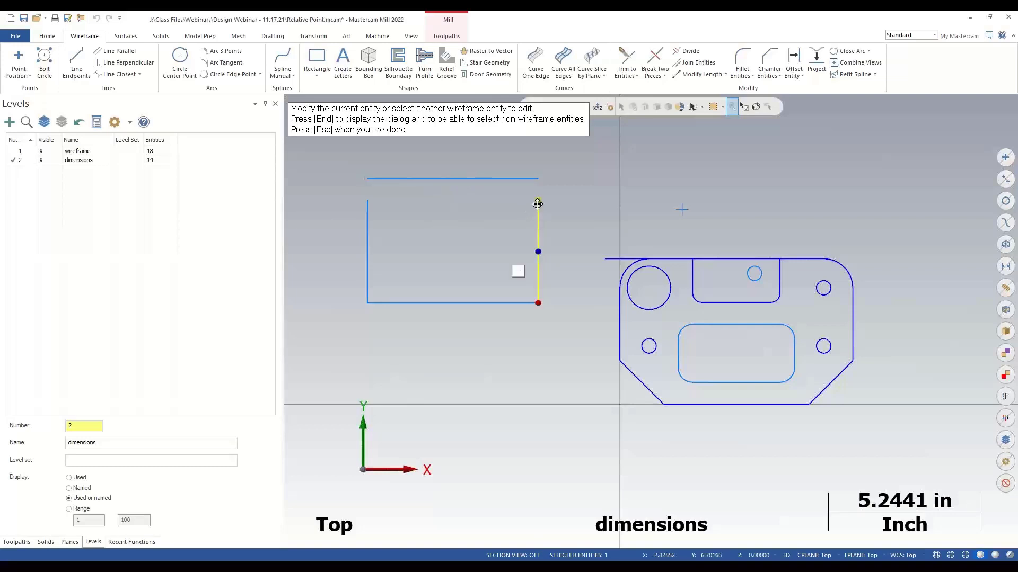
{"action": "left_click", "coordinate": [367, 254]}
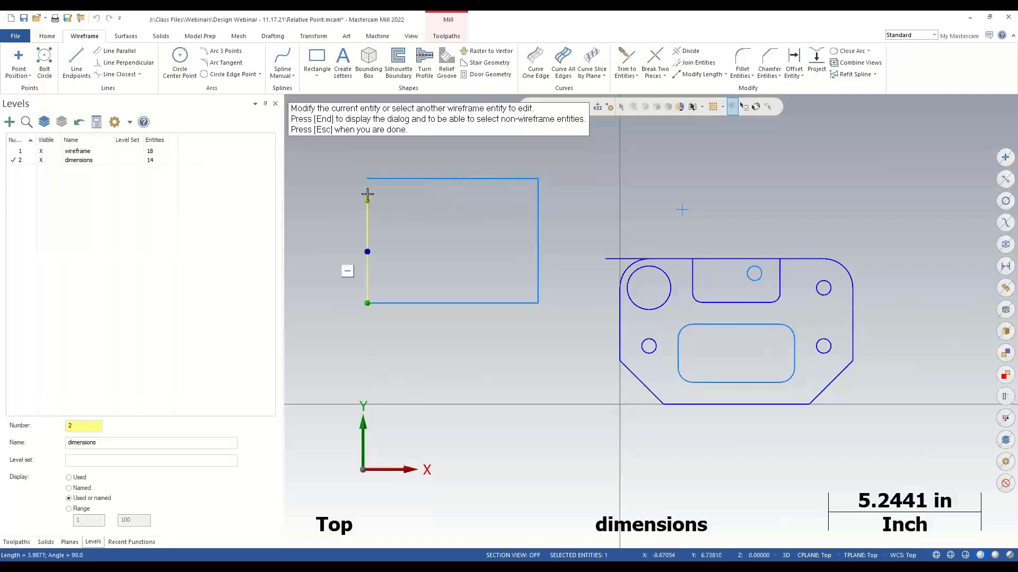
{"action": "left_click", "coordinate": [367, 200]}
{"action": "left_click", "coordinate": [368, 180]}
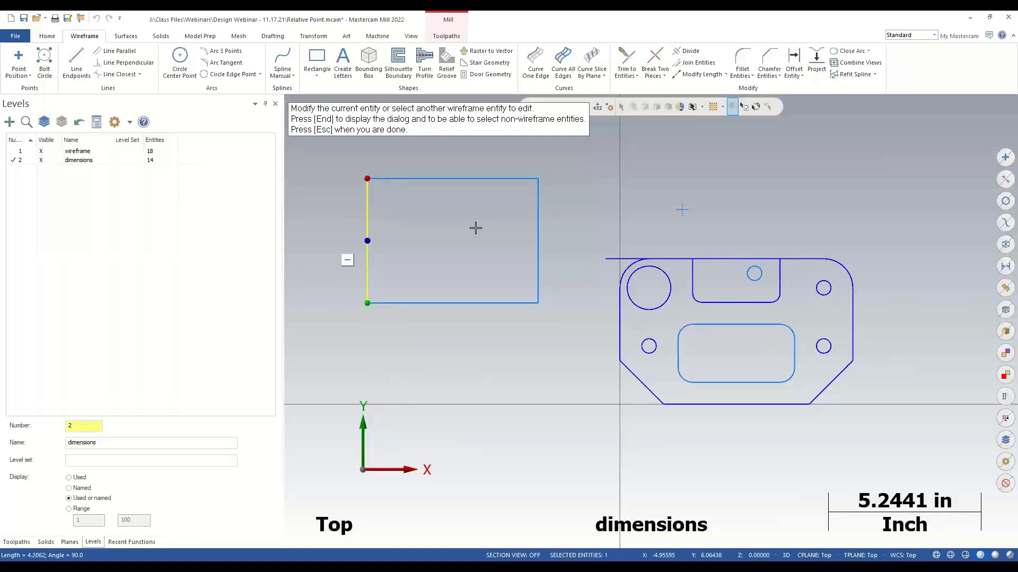
{"action": "key", "text": "Escape"}
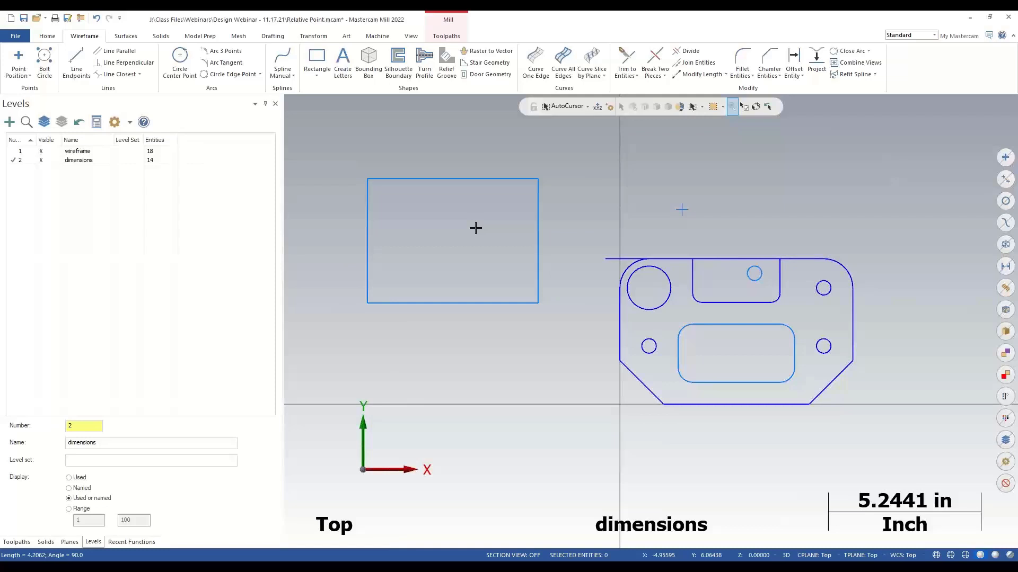
Step: Draw a second rectangle about 3.95 in wide and 2.69 in high, overlapping the left side of the first
{"action": "left_click", "coordinate": [317, 57]}
{"action": "left_click", "coordinate": [302, 196]}
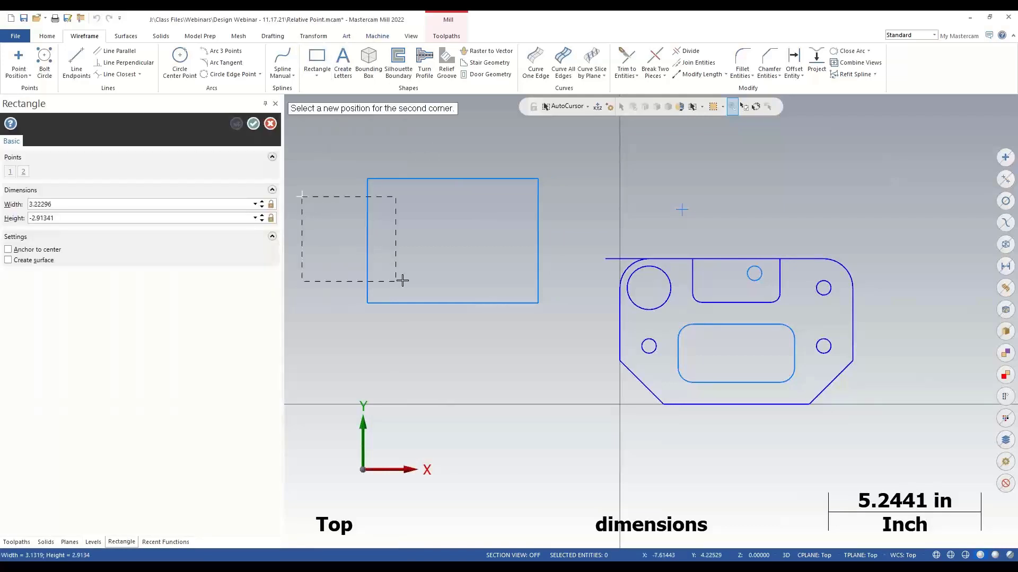
{"action": "left_click", "coordinate": [416, 275]}
Step: Set the second rectangle's width to 4.55131 and its height to -2.9949, and accept it
{"action": "left_click", "coordinate": [261, 203]}
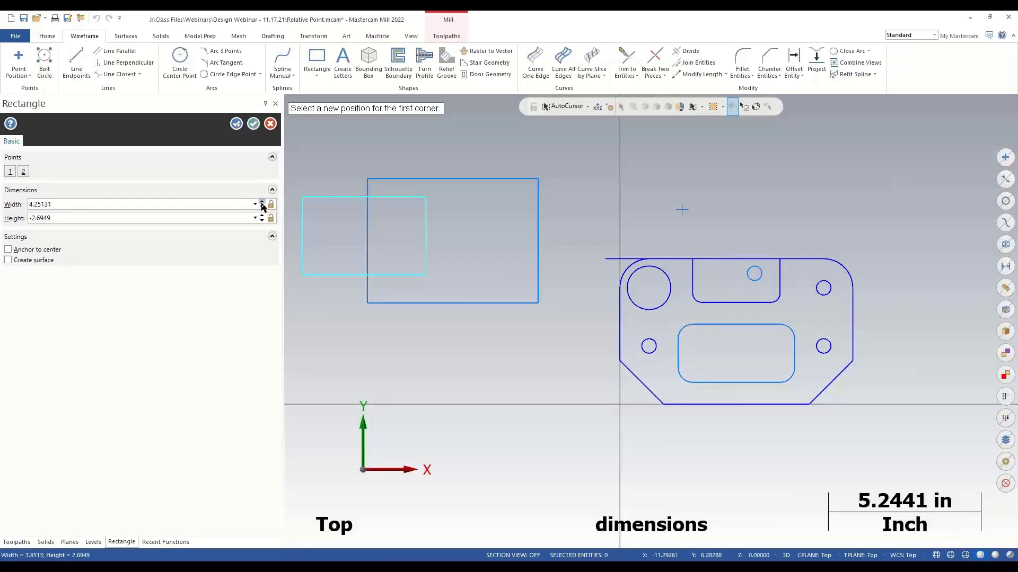
{"action": "left_click", "coordinate": [262, 202]}
{"action": "left_click", "coordinate": [261, 202]}
{"action": "left_click", "coordinate": [261, 202]}
{"action": "left_click", "coordinate": [262, 215]}
{"action": "left_click", "coordinate": [262, 215]}
{"action": "left_click", "coordinate": [262, 215]}
{"action": "left_click", "coordinate": [261, 216]}
{"action": "left_click", "coordinate": [262, 221]}
{"action": "left_click", "coordinate": [262, 221]}
{"action": "left_click", "coordinate": [262, 221]}
{"action": "left_click", "coordinate": [262, 221]}
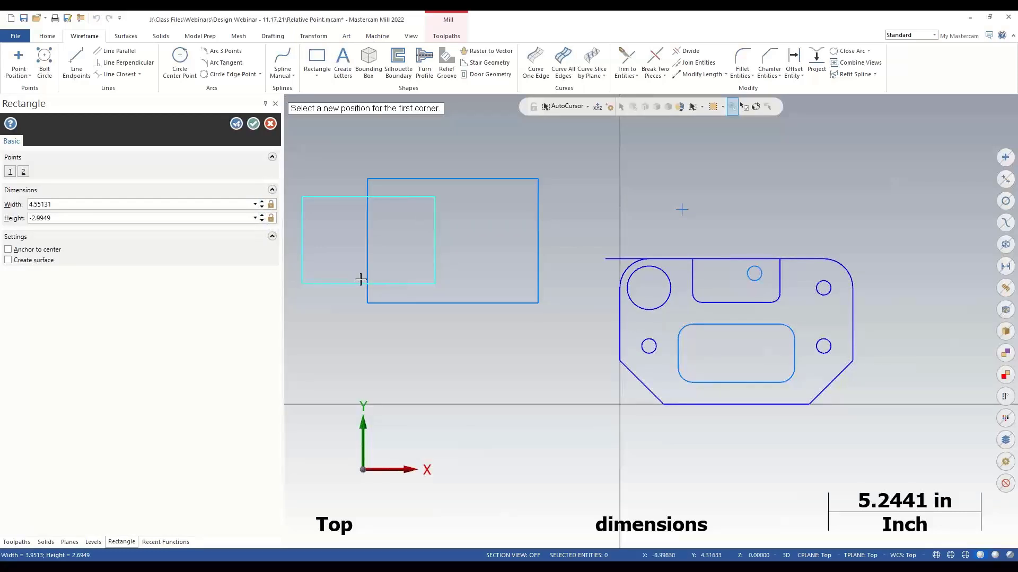
{"action": "left_click", "coordinate": [254, 123]}
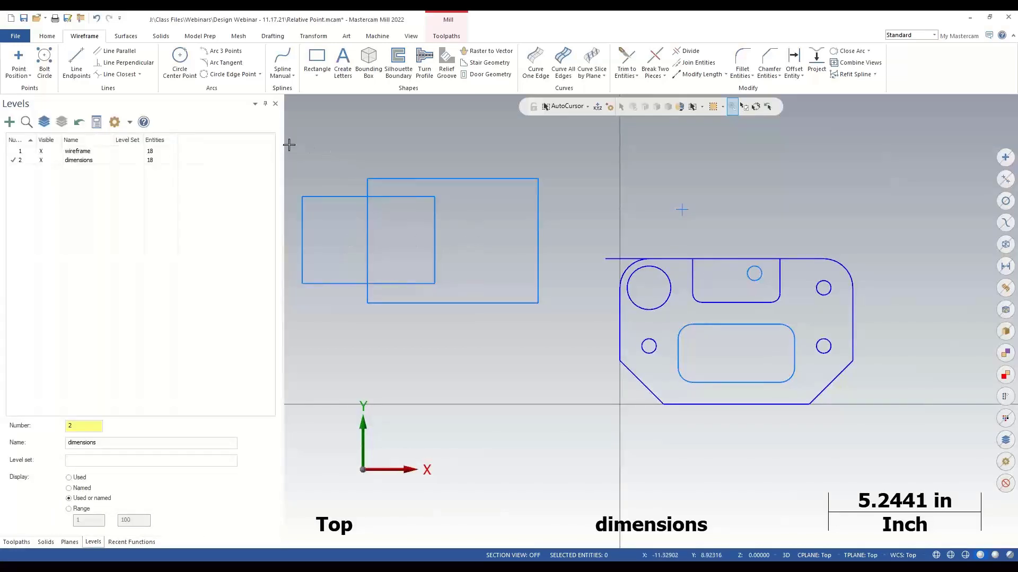
Step: Delete both rectangles beside the plate
{"action": "left_click_drag", "start_coordinate": [290, 144], "coordinate": [575, 360]}
{"action": "key", "text": "Delete"}
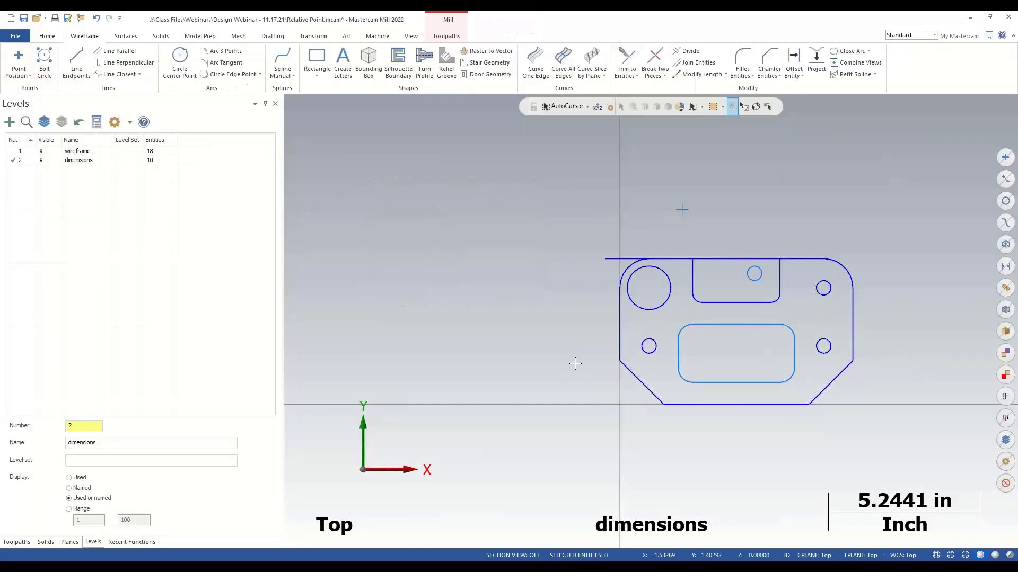
Step: Delete the overlong top edge line and redraw it from the upper-left rounded corner's end to the notch's upper-left corner
{"action": "scroll", "coordinate": [757, 364], "scroll_direction": "up", "scroll_amount": 5}
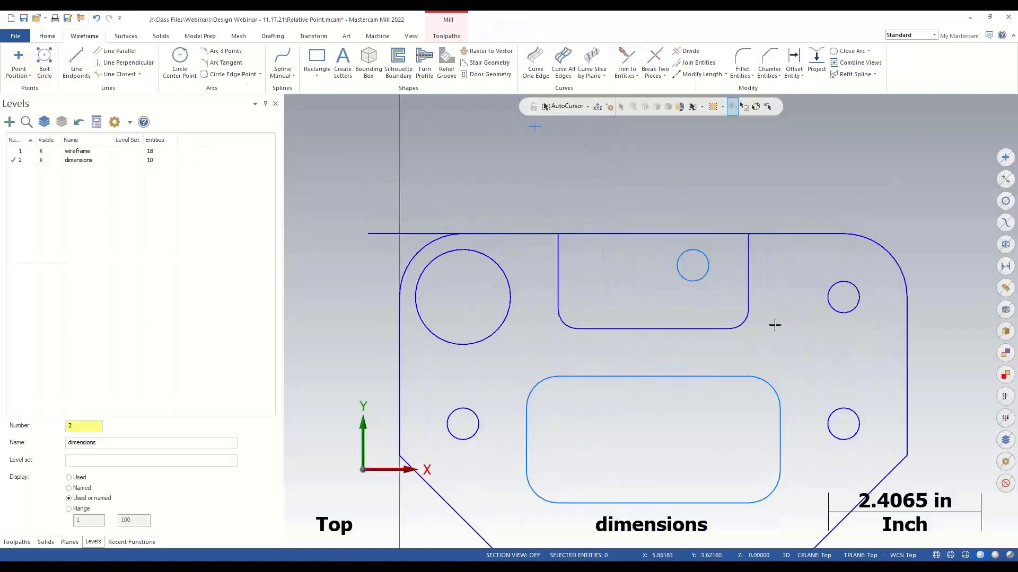
{"action": "scroll", "coordinate": [661, 161], "scroll_direction": "down", "scroll_amount": 1}
{"action": "scroll", "coordinate": [705, 263], "scroll_direction": "up", "scroll_amount": 1}
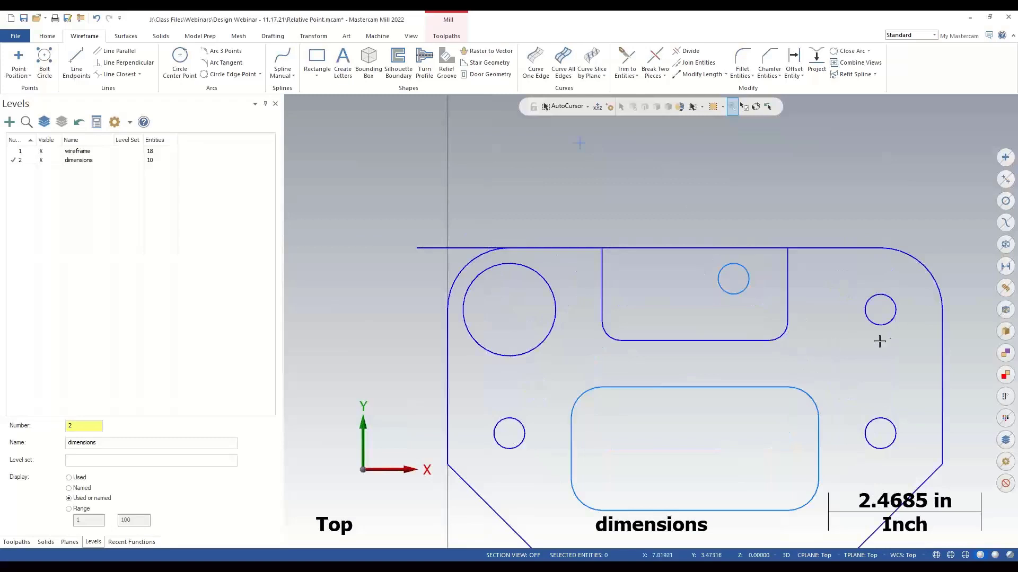
{"action": "scroll", "coordinate": [840, 345], "scroll_direction": "down", "scroll_amount": 1}
{"action": "scroll", "coordinate": [871, 383], "scroll_direction": "up", "scroll_amount": 1}
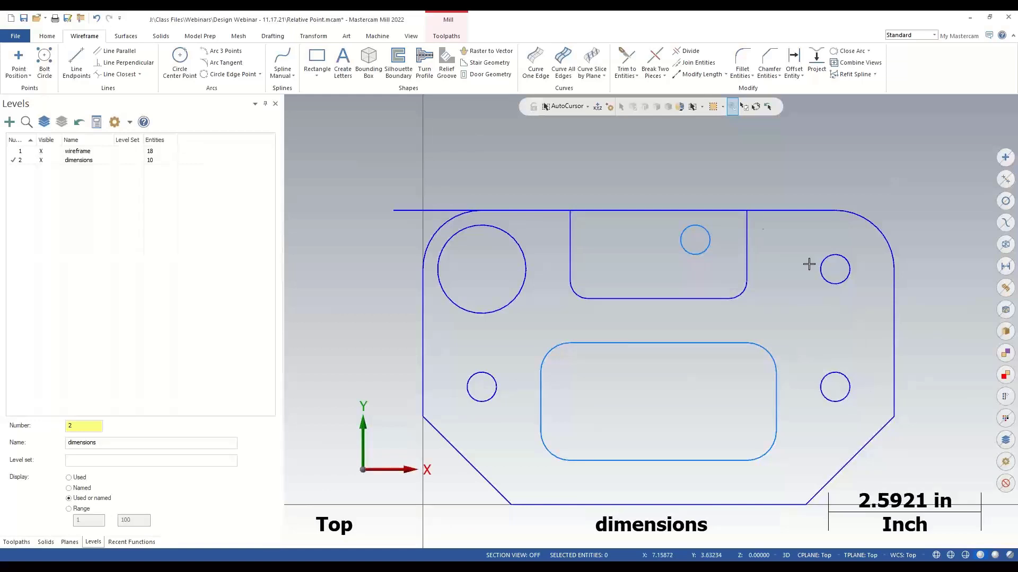
{"action": "left_click", "coordinate": [690, 209]}
{"action": "key", "text": "Delete"}
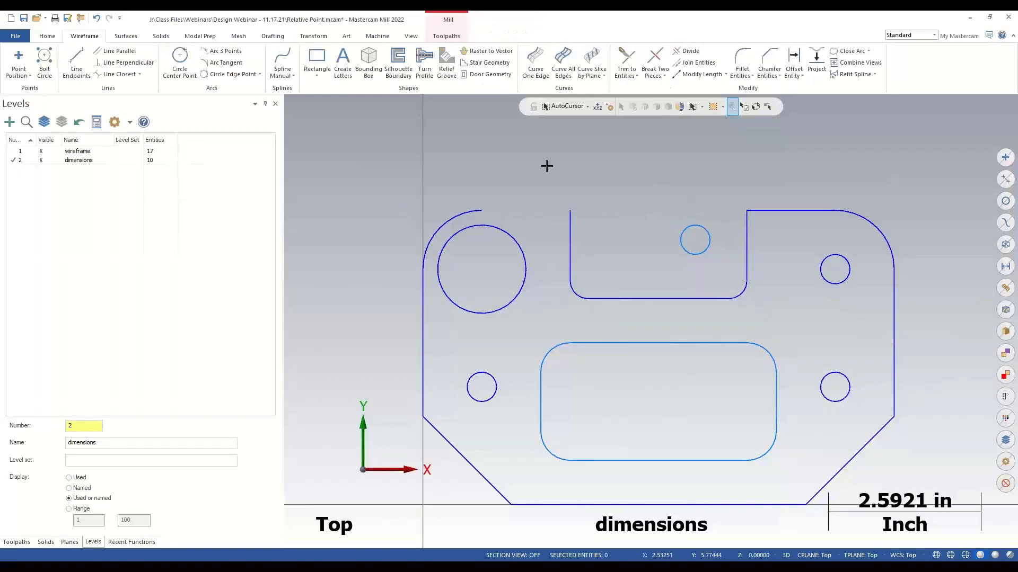
{"action": "left_click", "coordinate": [76, 62]}
{"action": "left_click", "coordinate": [482, 211]}
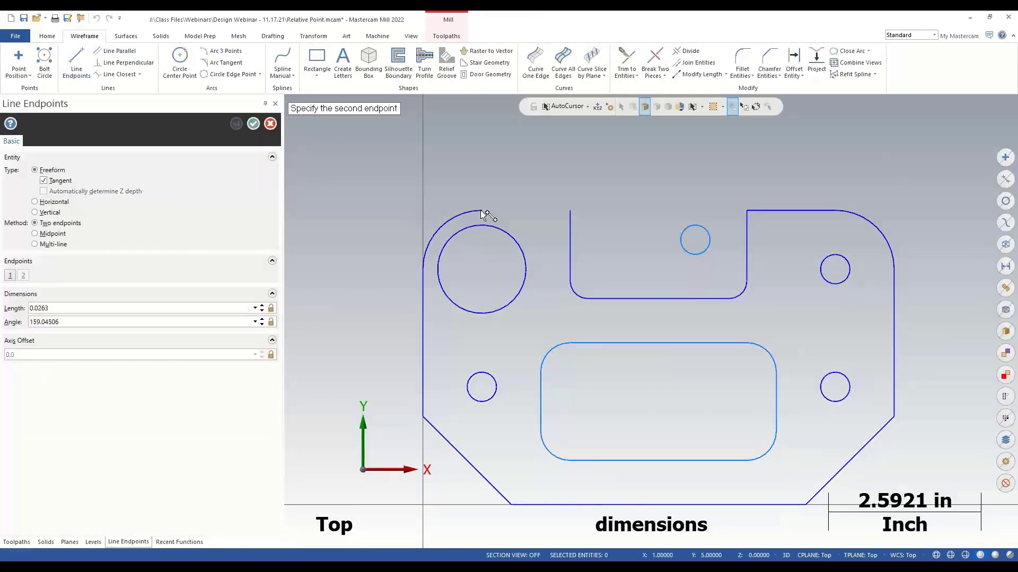
{"action": "left_click", "coordinate": [570, 211]}
{"action": "left_click", "coordinate": [254, 124]}
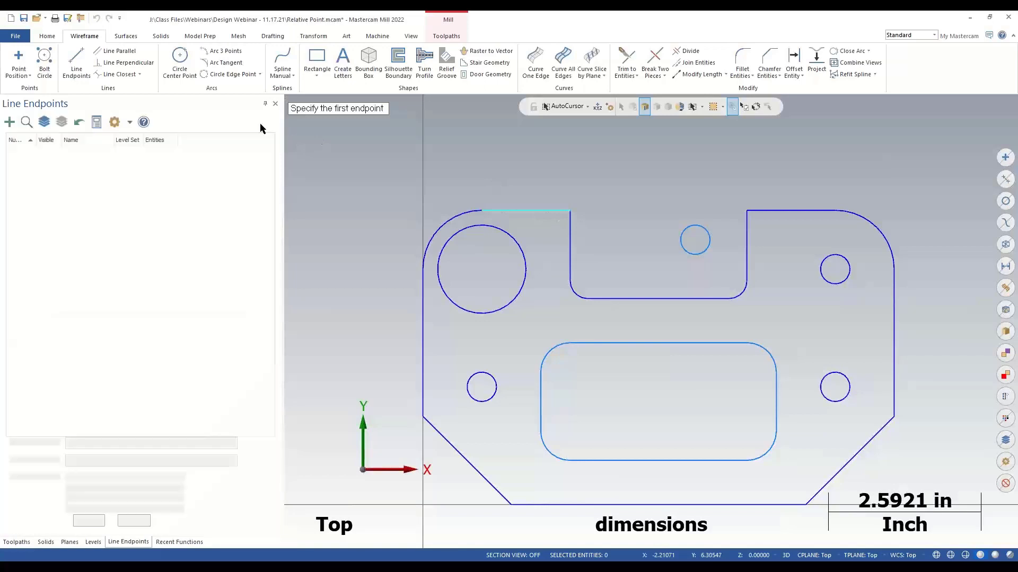
Step: Delete the notch's small circle and draw one about 0.99 in in diameter, centred midway between the notch's two upper corners
{"action": "left_click", "coordinate": [706, 227]}
{"action": "key", "text": "Delete"}
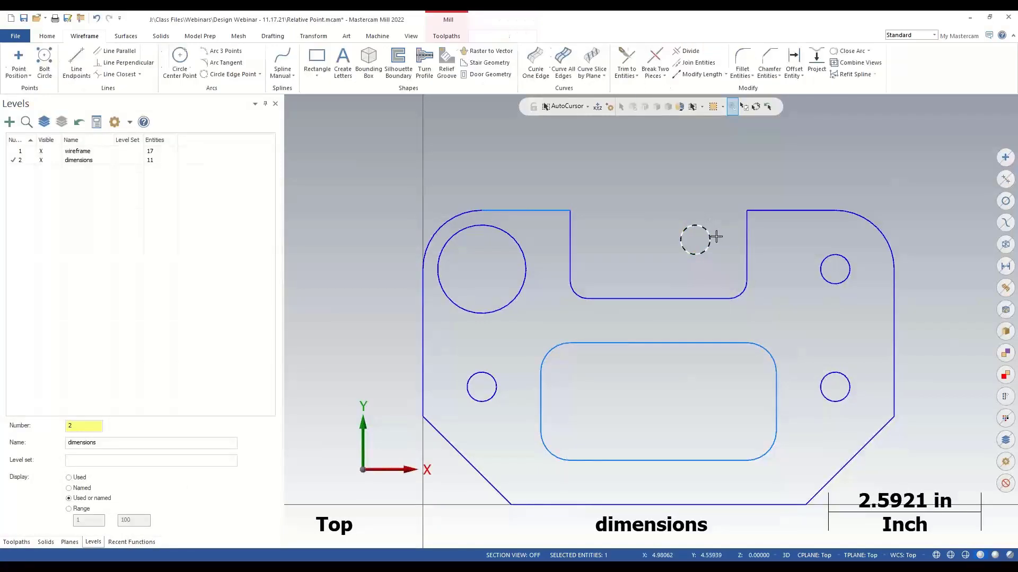
{"action": "left_click", "coordinate": [175, 69]}
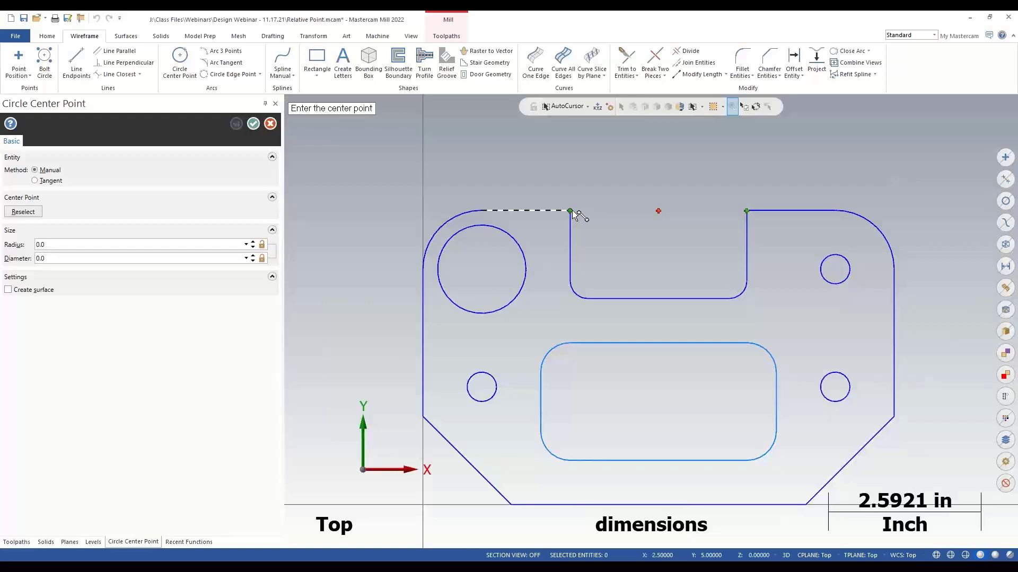
{"action": "left_click", "coordinate": [658, 211]}
{"action": "left_click", "coordinate": [677, 232]}
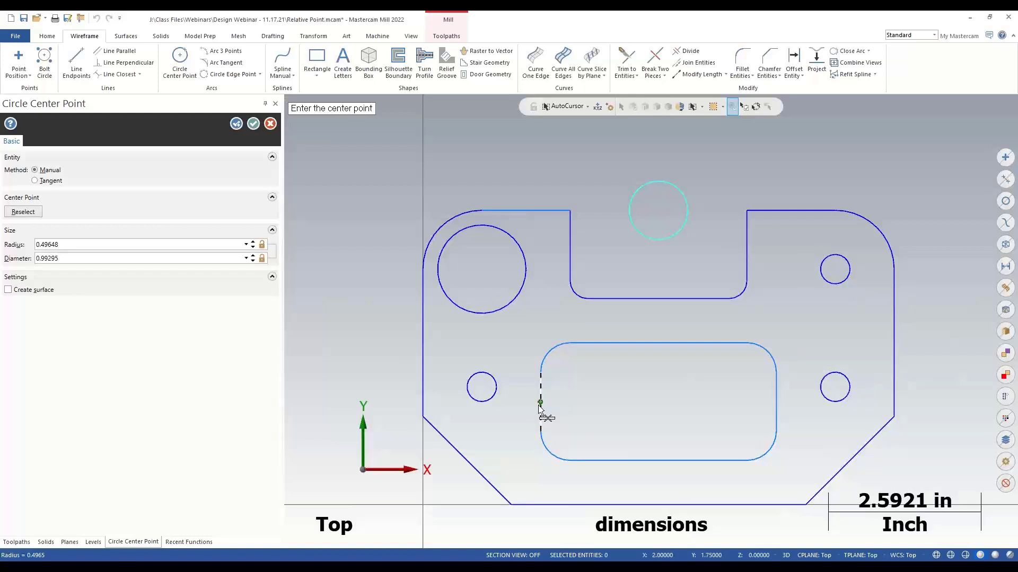
Step: Draw a circle about 0.93 in in diameter at the pocket's centre and one about 0.49 in midway between the upper-left arc end and bottom-right corner
{"action": "mouse_move", "coordinate": [540, 406]}
{"action": "left_click", "coordinate": [658, 402]}
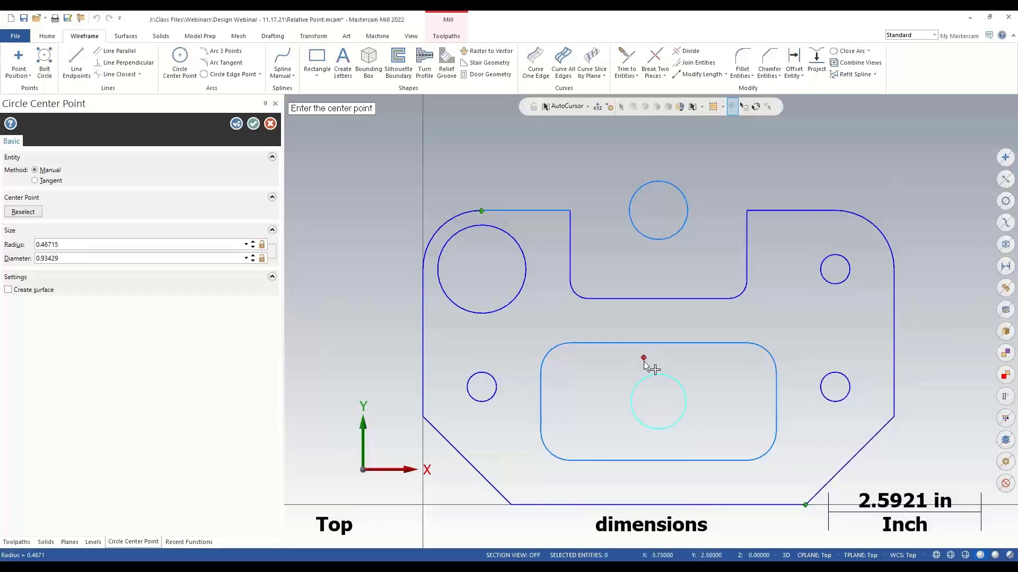
{"action": "left_click", "coordinate": [663, 374]}
{"action": "left_click", "coordinate": [654, 364]}
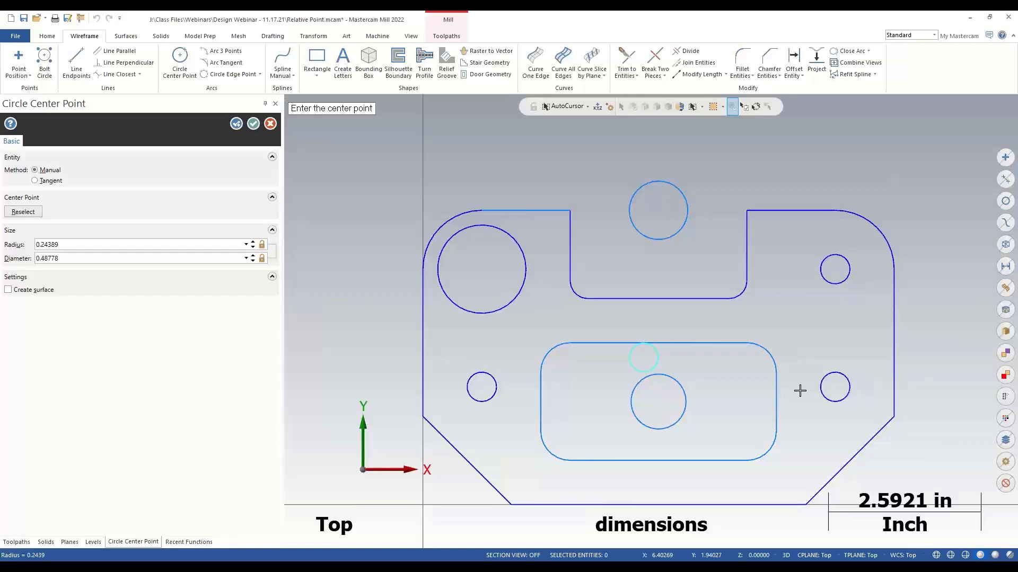
{"action": "key", "text": "Return"}
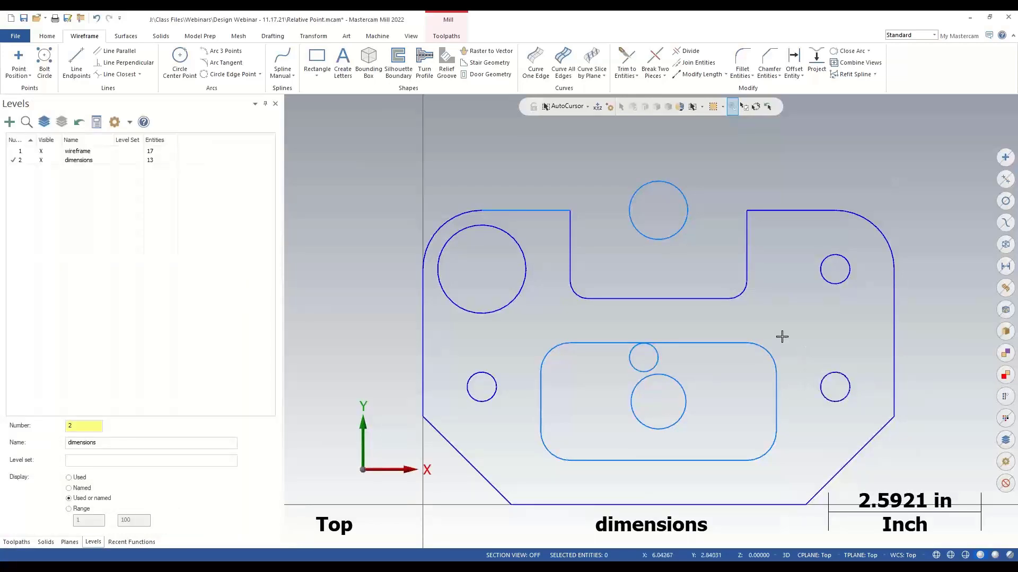
Step: Delete the small circle near the pocket's upper edge and the circle centred across the notch opening
{"action": "left_click", "coordinate": [657, 358]}
{"action": "left_click", "coordinate": [681, 227]}
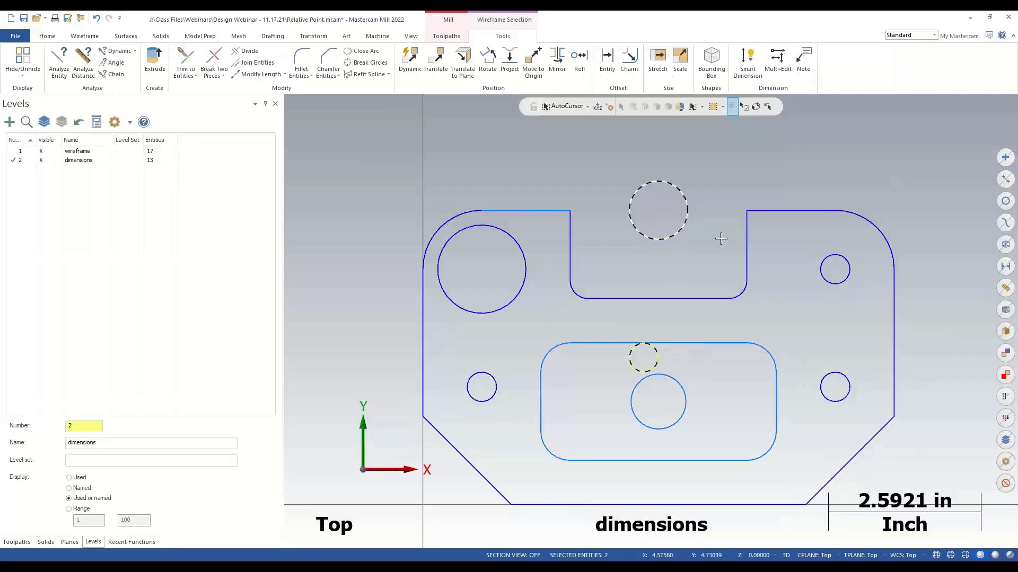
{"action": "key", "text": "Delete"}
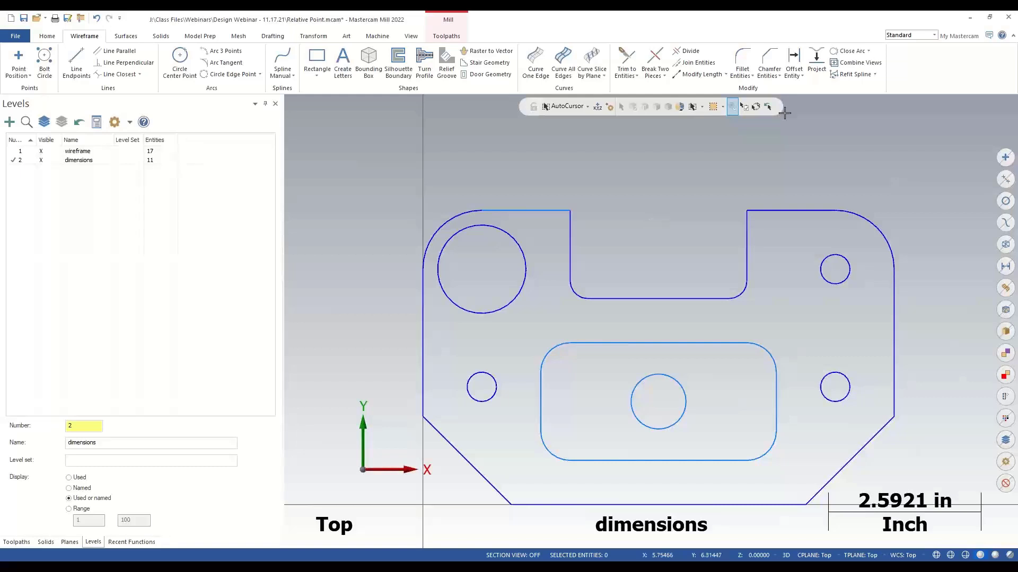
{"action": "left_click", "coordinate": [19, 57]}
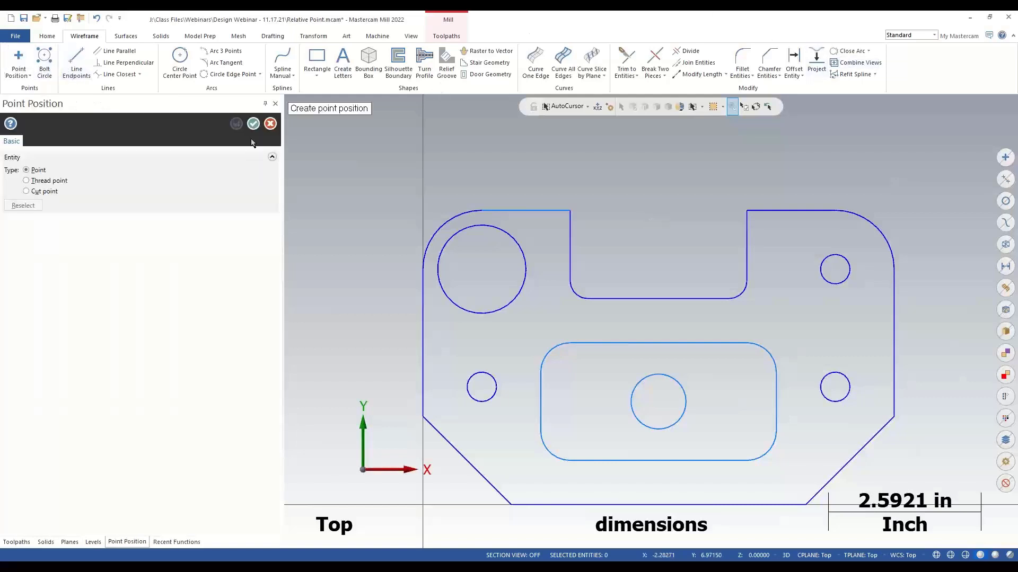
{"action": "left_click", "coordinate": [570, 211]}
{"action": "left_click", "coordinate": [746, 211]}
{"action": "key", "text": "Return"}
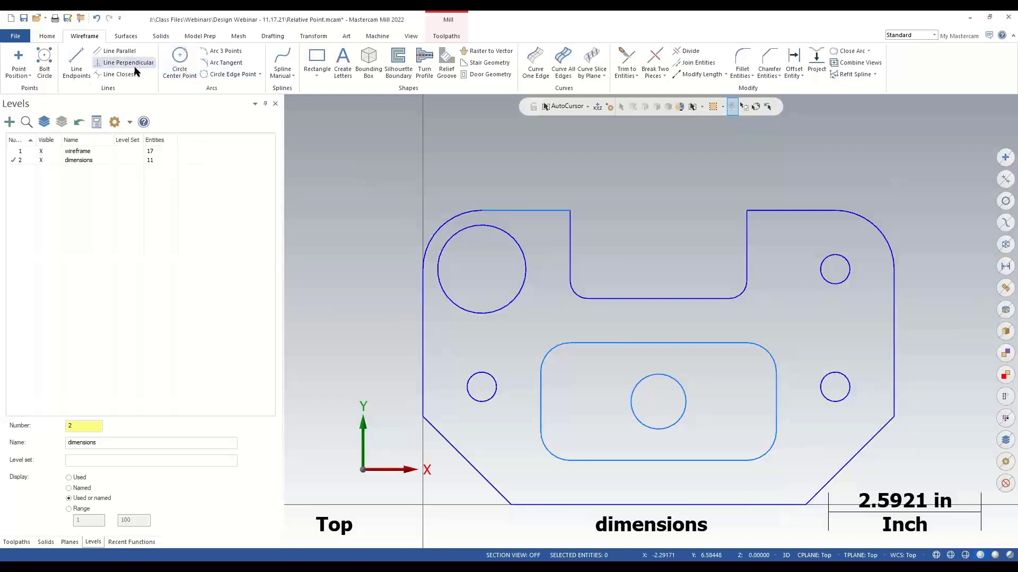
Step: Open the recent file Quick Plane.mcam without saving the changes to Relative Point.mcam
{"action": "left_click", "coordinate": [47, 19]}
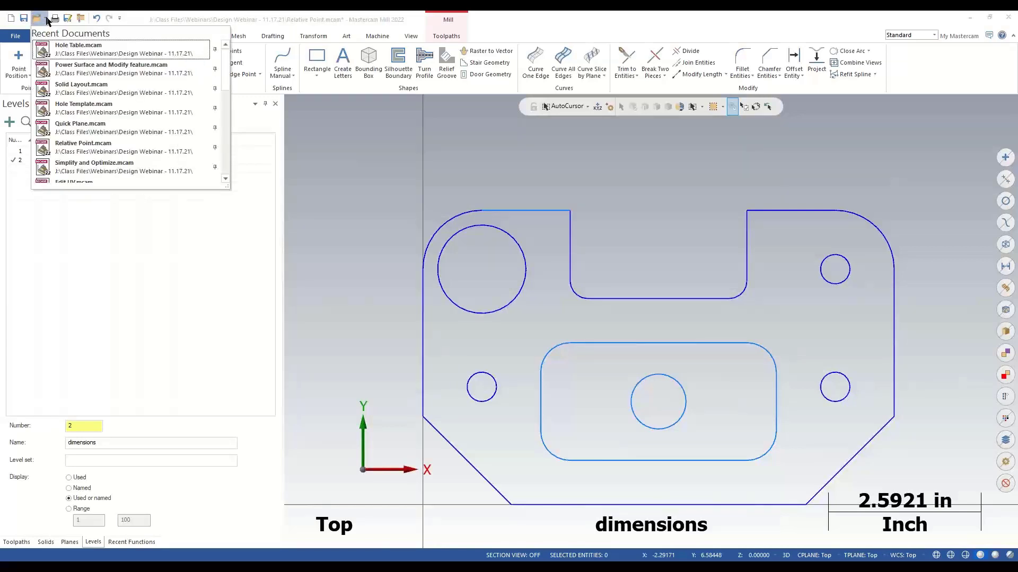
{"action": "left_click", "coordinate": [80, 130]}
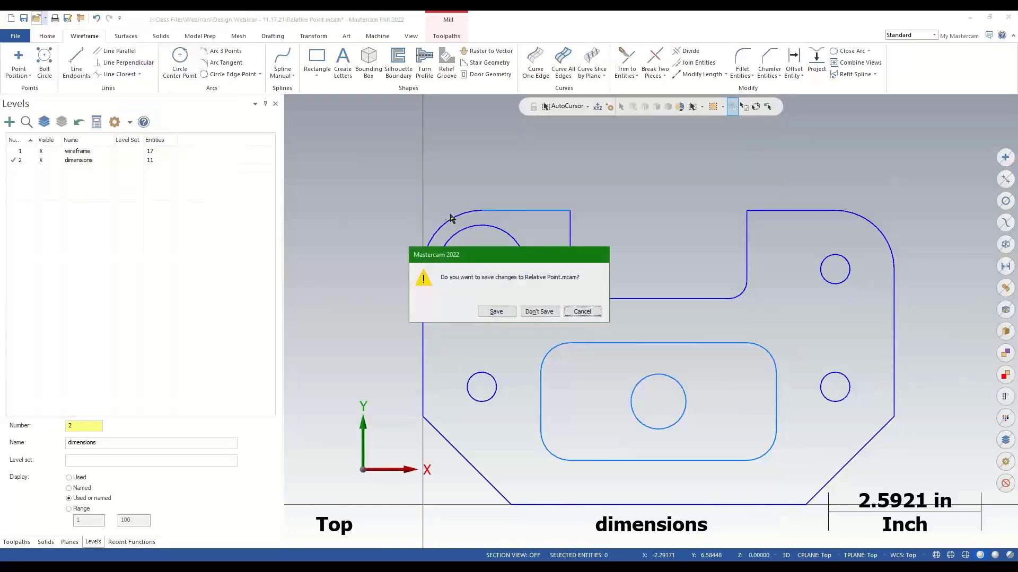
{"action": "left_click", "coordinate": [530, 313]}
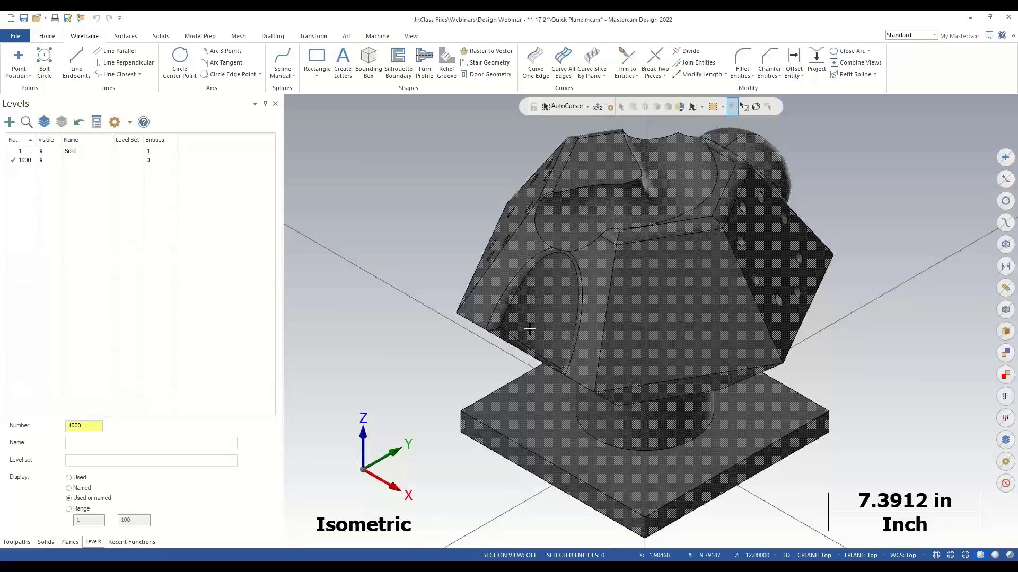
Step: Bring up the list of planes, select the Top plane and show the solid in the isometric view
{"action": "scroll", "coordinate": [665, 310], "scroll_direction": "up", "scroll_amount": 3}
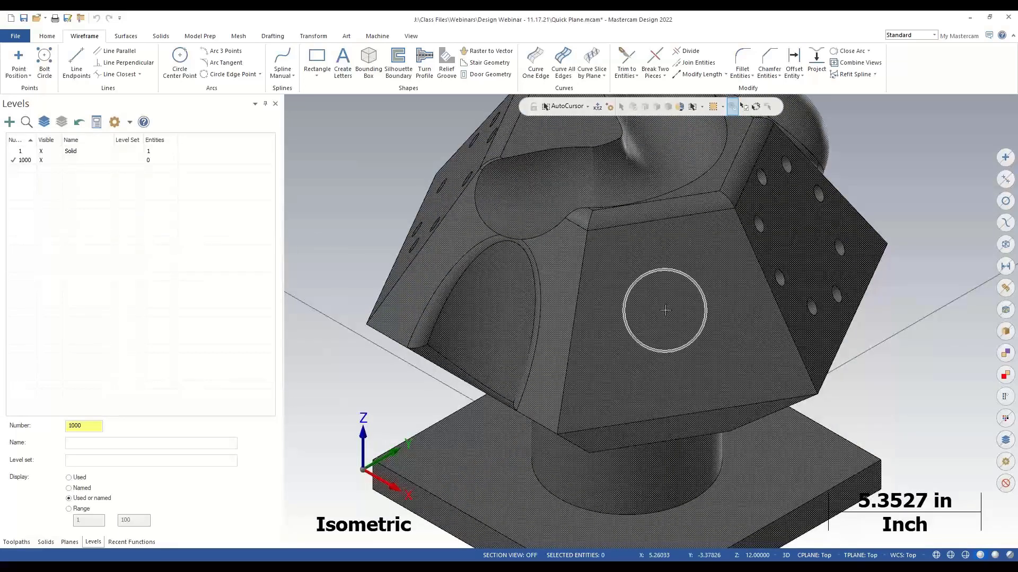
{"action": "middle_click_drag", "start_coordinate": [665, 310], "coordinate": [703, 303]}
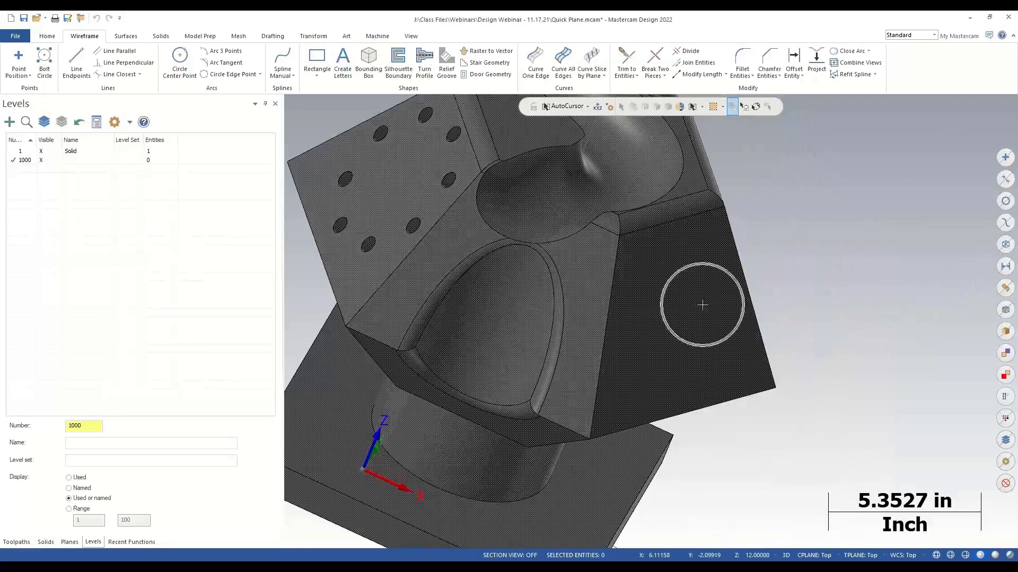
{"action": "left_click", "coordinate": [70, 542]}
{"action": "left_click", "coordinate": [32, 152]}
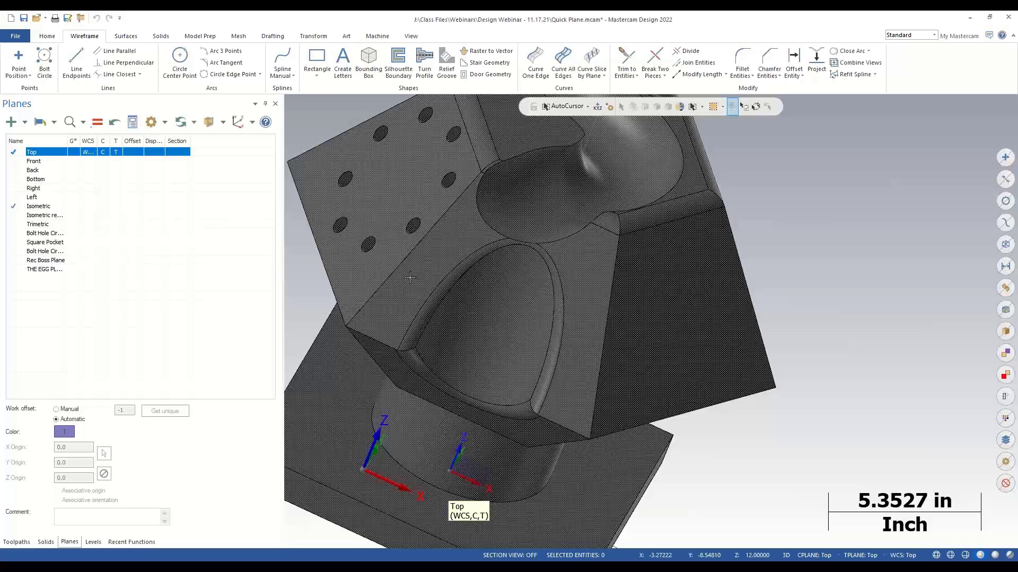
{"action": "key", "text": "alt+7"}
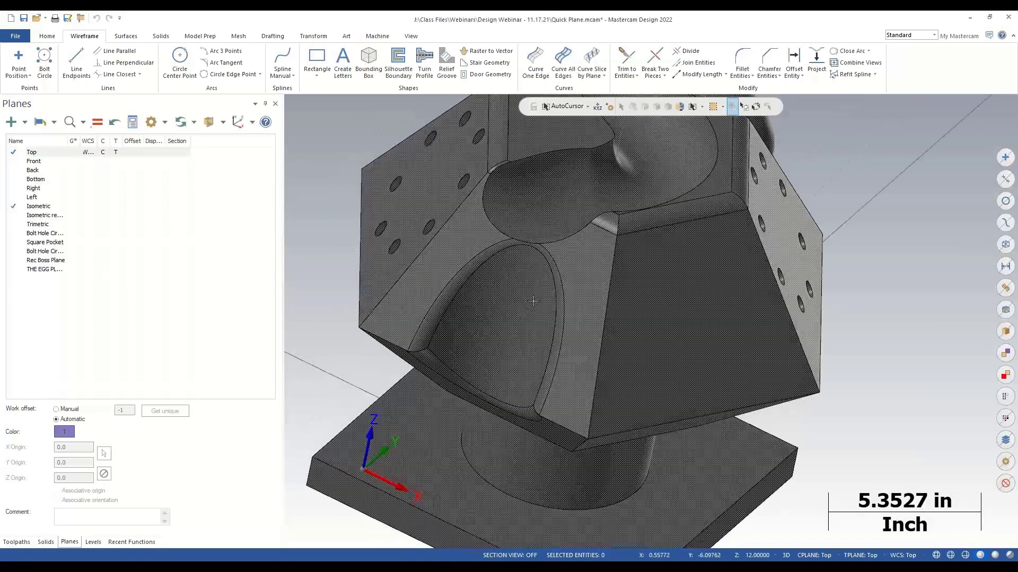
Step: Create a Quick Cplane on the large plain trapezoidal face at the front of the solid
{"action": "right_click", "coordinate": [791, 200]}
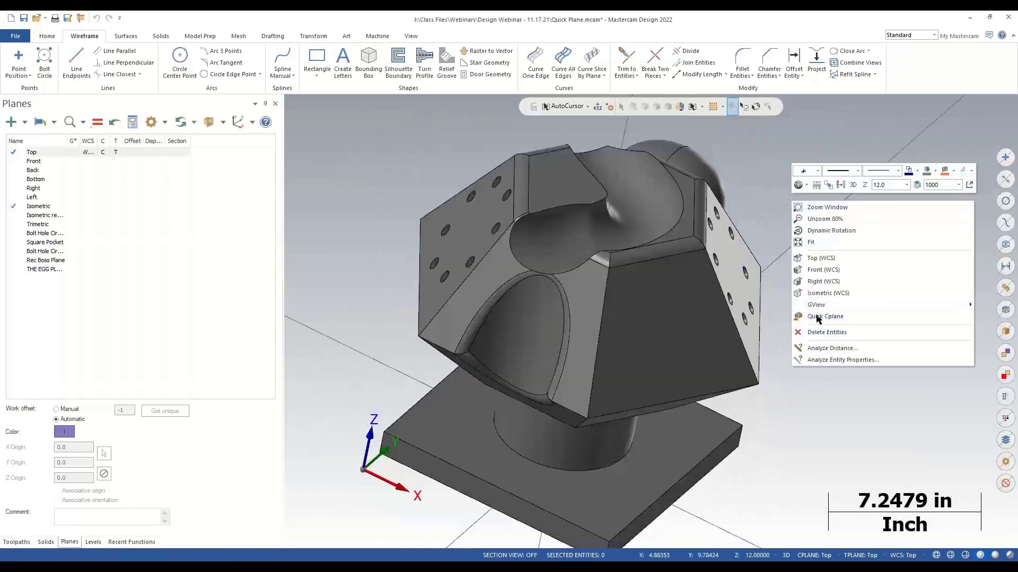
{"action": "left_click", "coordinate": [843, 383]}
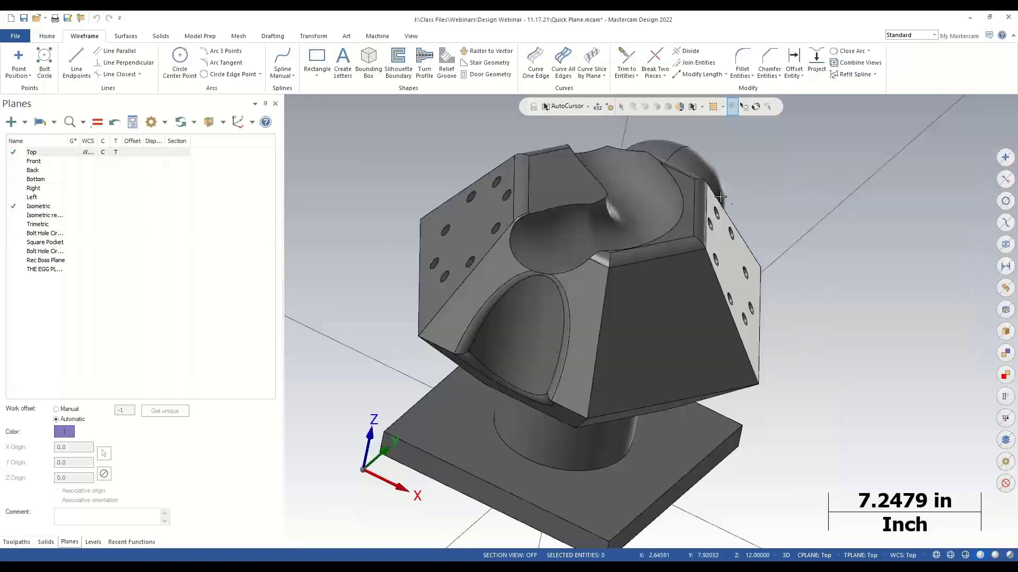
{"action": "left_click", "coordinate": [25, 124]}
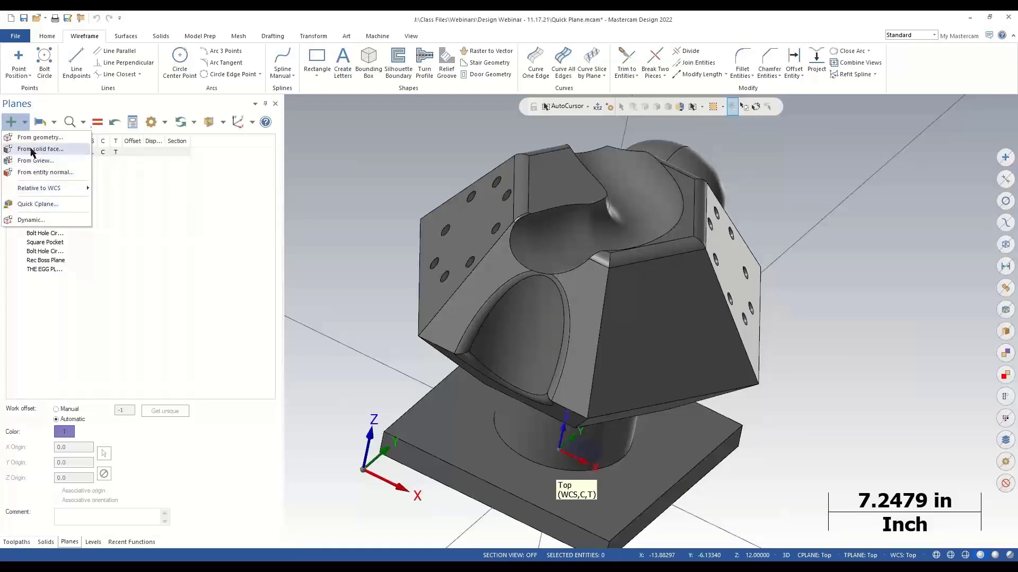
{"action": "left_click", "coordinate": [26, 203]}
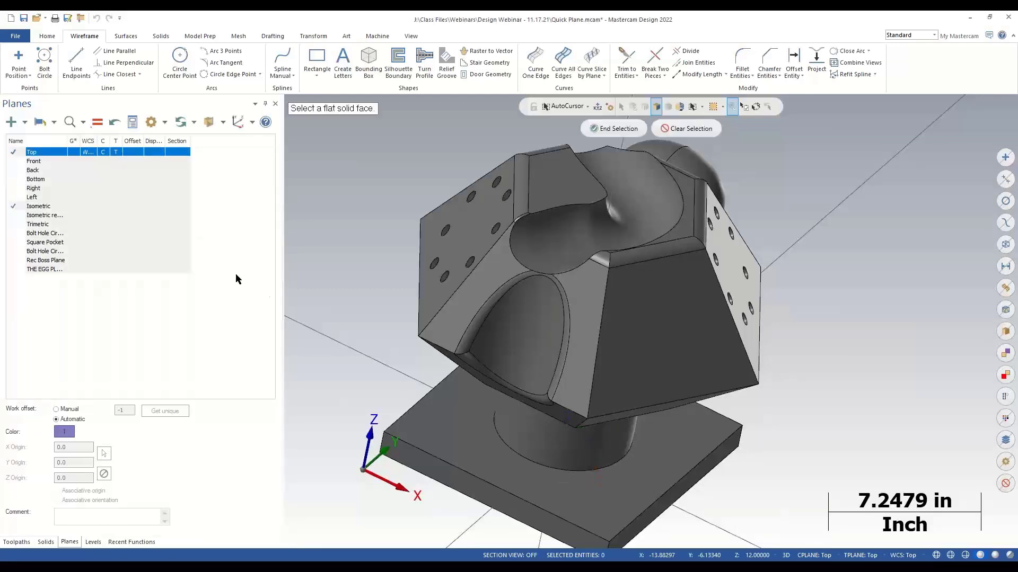
{"action": "left_click", "coordinate": [644, 338]}
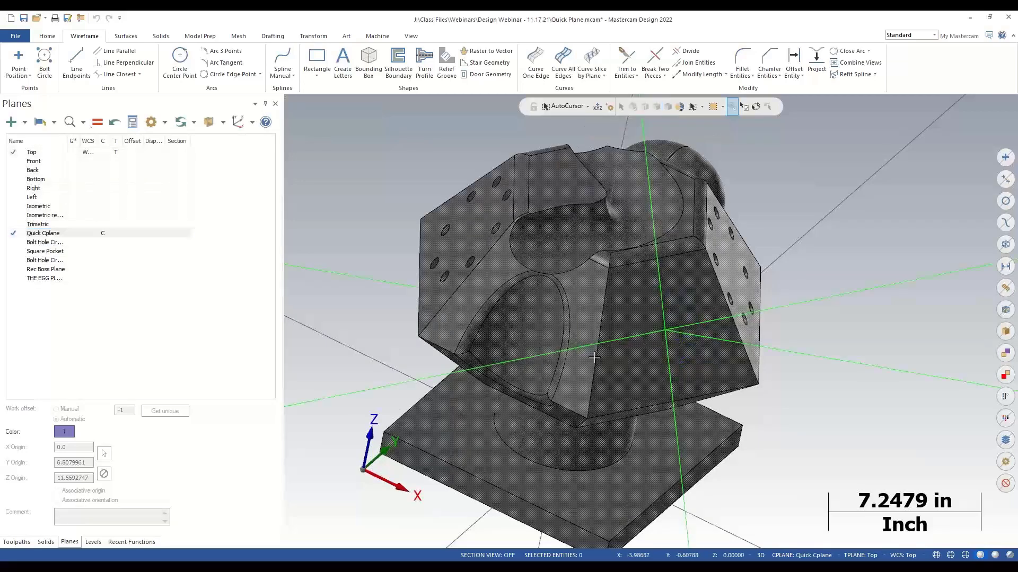
Step: Draw a circle about 4 in in diameter on the front face, centred on the construction plane's origin
{"action": "left_click", "coordinate": [180, 60]}
{"action": "left_click", "coordinate": [664, 330]}
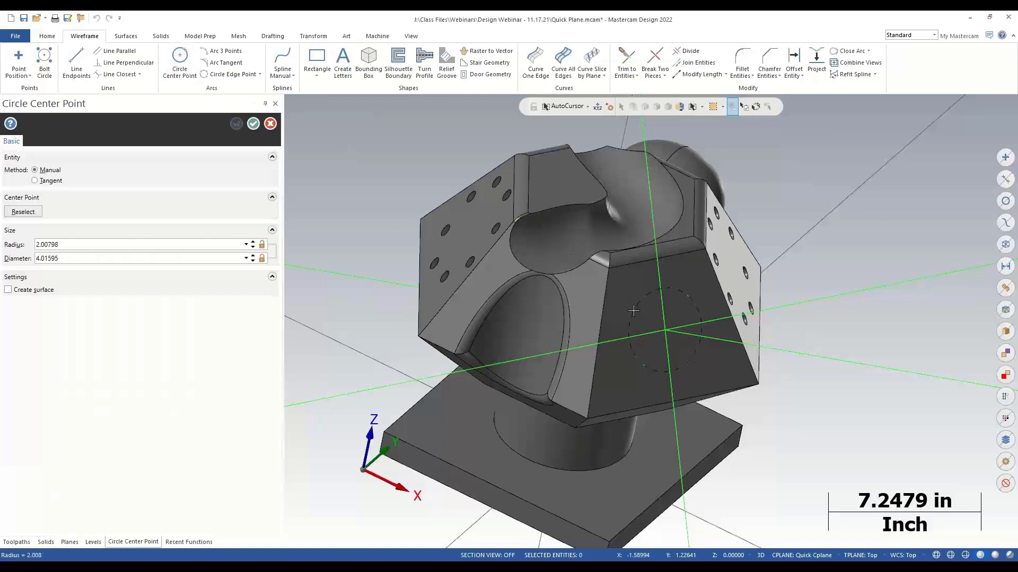
{"action": "left_click", "coordinate": [701, 328]}
{"action": "left_click", "coordinate": [258, 125]}
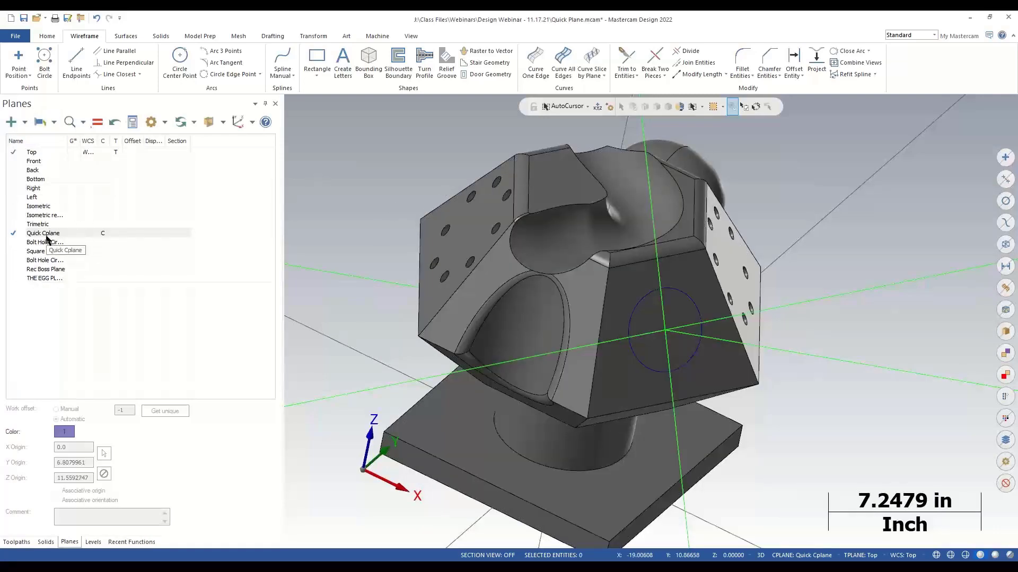
Step: Redefine the Quick Cplane on the bolt-hole face adjacent to the egg-shaped pocket
{"action": "left_click", "coordinate": [24, 122]}
{"action": "left_click", "coordinate": [51, 206]}
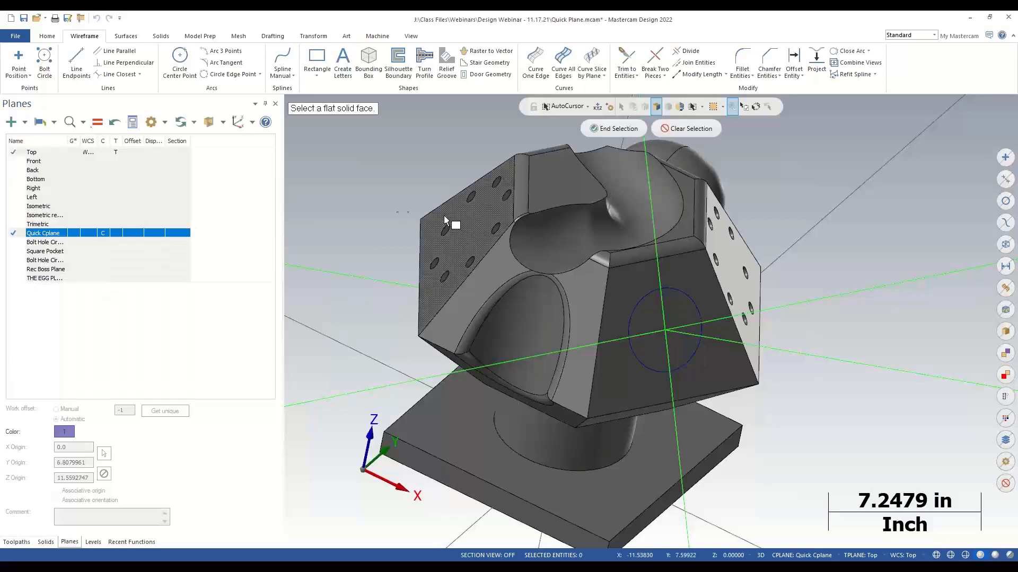
{"action": "left_click", "coordinate": [470, 223]}
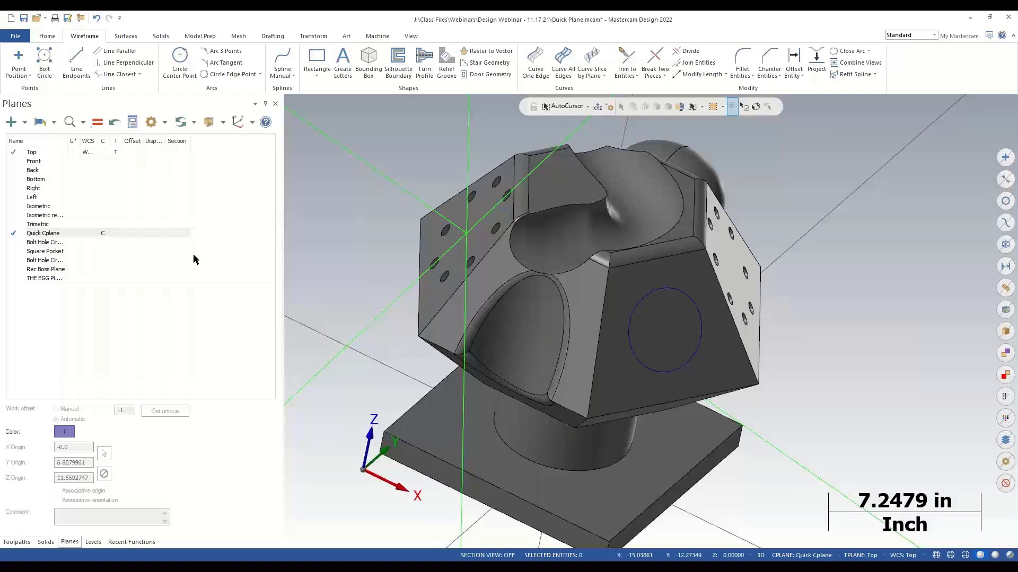
{"action": "right_click", "coordinate": [396, 205]}
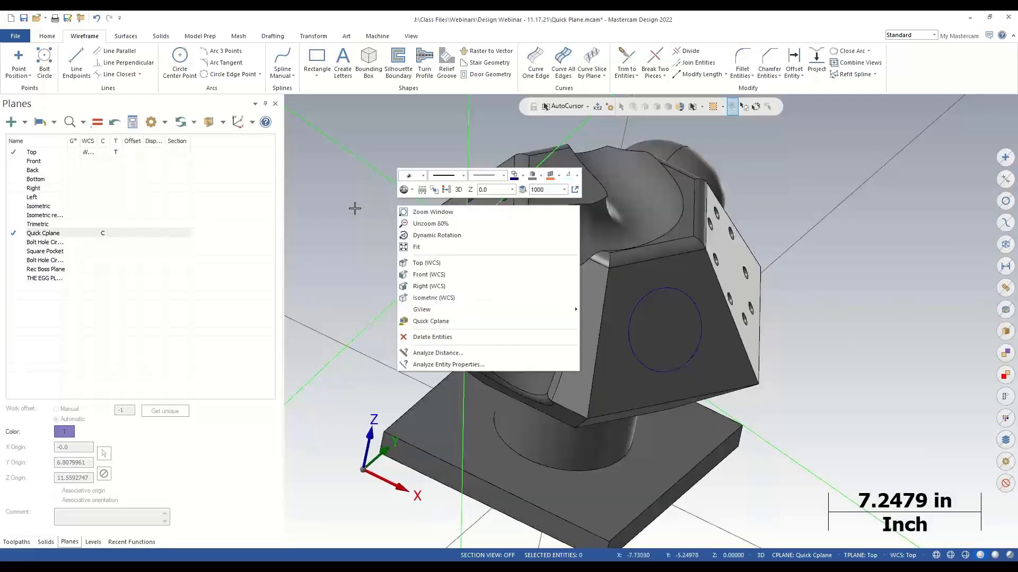
{"action": "left_click", "coordinate": [330, 209]}
Step: Draw a circle about 1.57 in in diameter near the middle of the bolt-hole face in 2D construction mode
{"action": "middle_click_drag", "start_coordinate": [330, 209], "coordinate": [207, 105]}
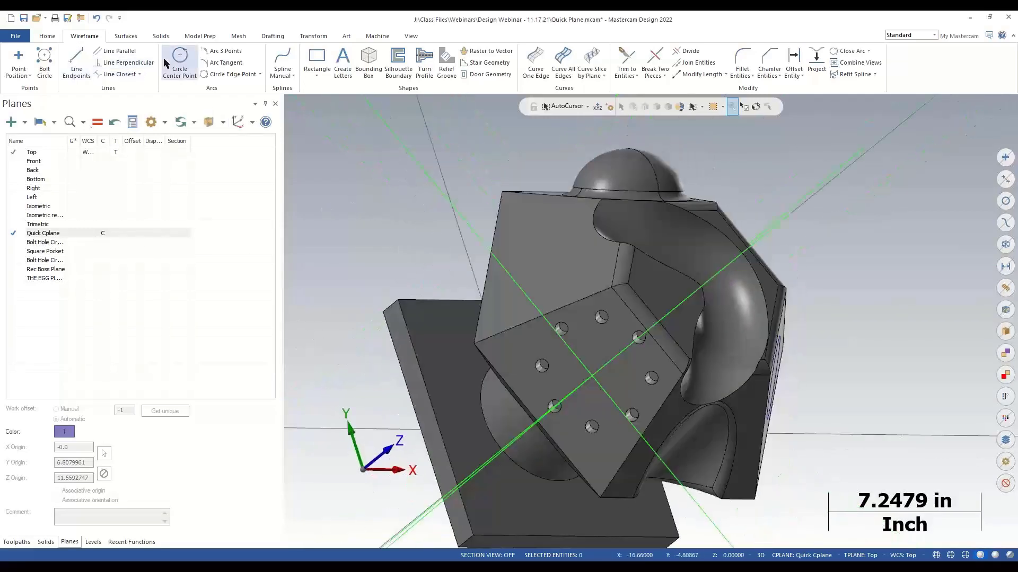
{"action": "left_click", "coordinate": [180, 61]}
{"action": "scroll", "coordinate": [662, 320], "scroll_direction": "up", "scroll_amount": 3}
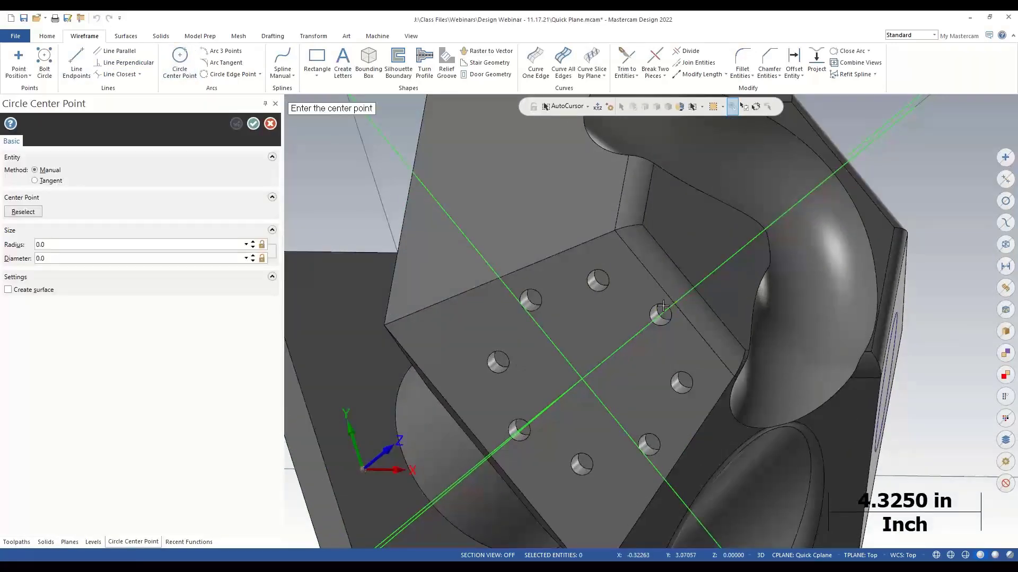
{"action": "left_click", "coordinate": [587, 107]}
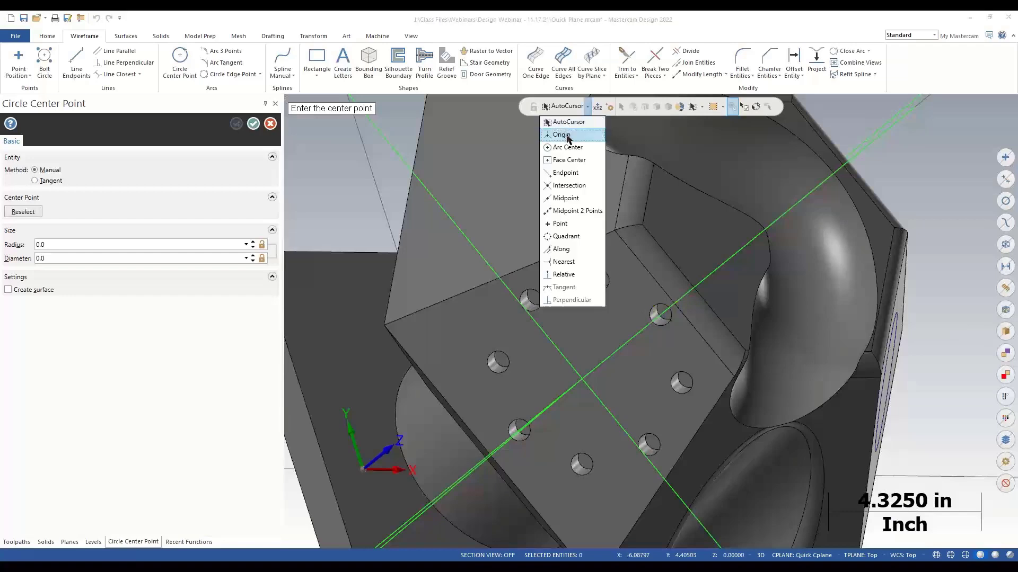
{"action": "left_click", "coordinate": [714, 287]}
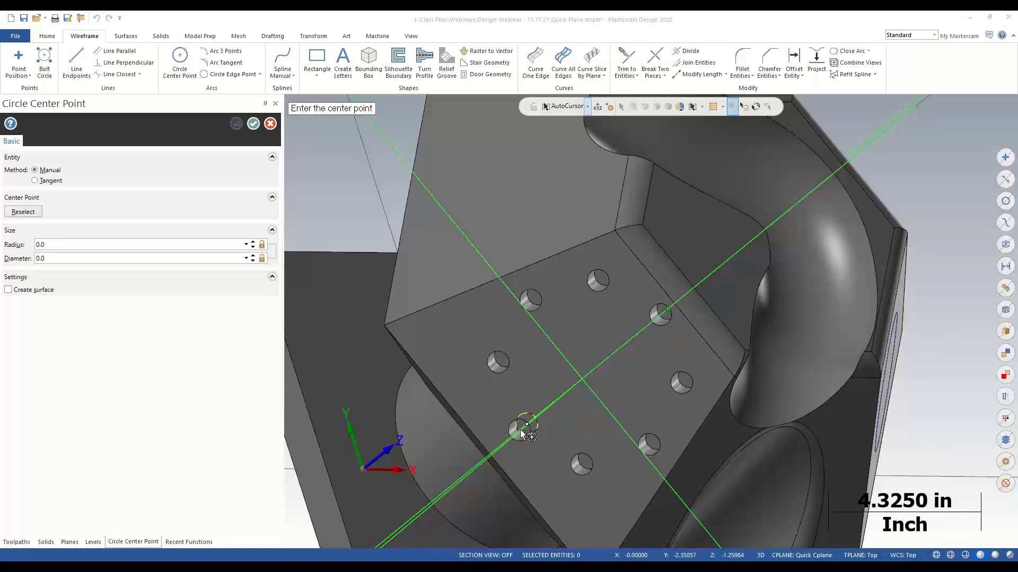
{"action": "left_click", "coordinate": [596, 371]}
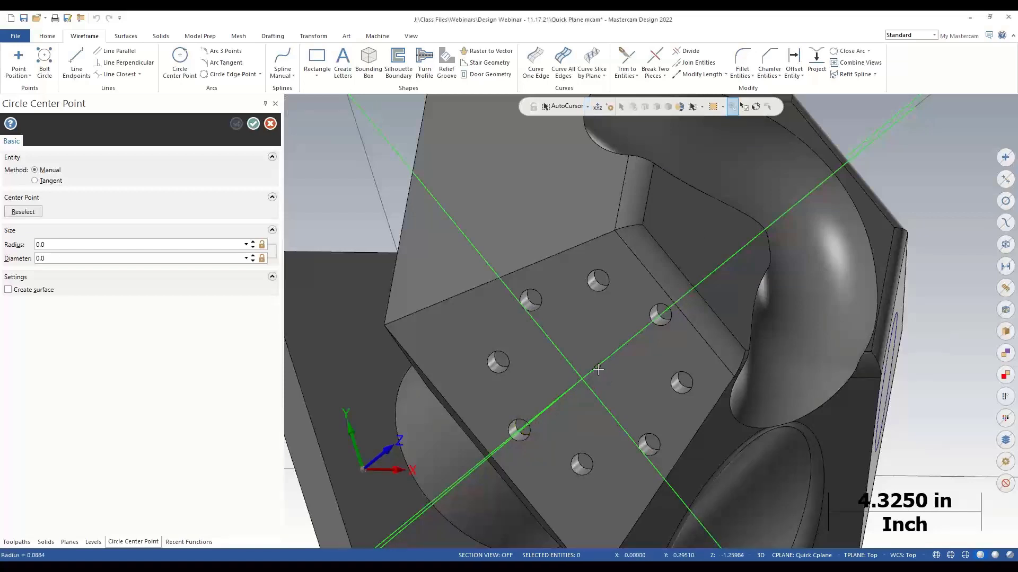
{"action": "middle_click_drag", "start_coordinate": [638, 369], "coordinate": [644, 374]}
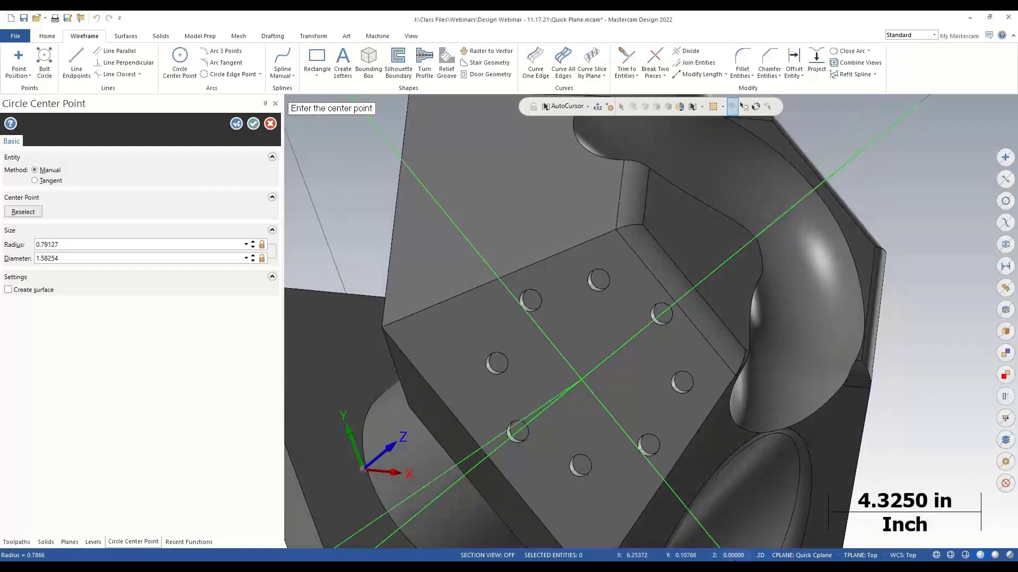
{"action": "left_click", "coordinate": [663, 322]}
{"action": "left_click", "coordinate": [589, 372]}
{"action": "mouse_move", "coordinate": [621, 413]}
{"action": "middle_mouse_down"}
{"action": "mouse_move", "coordinate": [641, 391]}
{"action": "mouse_move", "coordinate": [629, 404]}
{"action": "middle_mouse_up"}
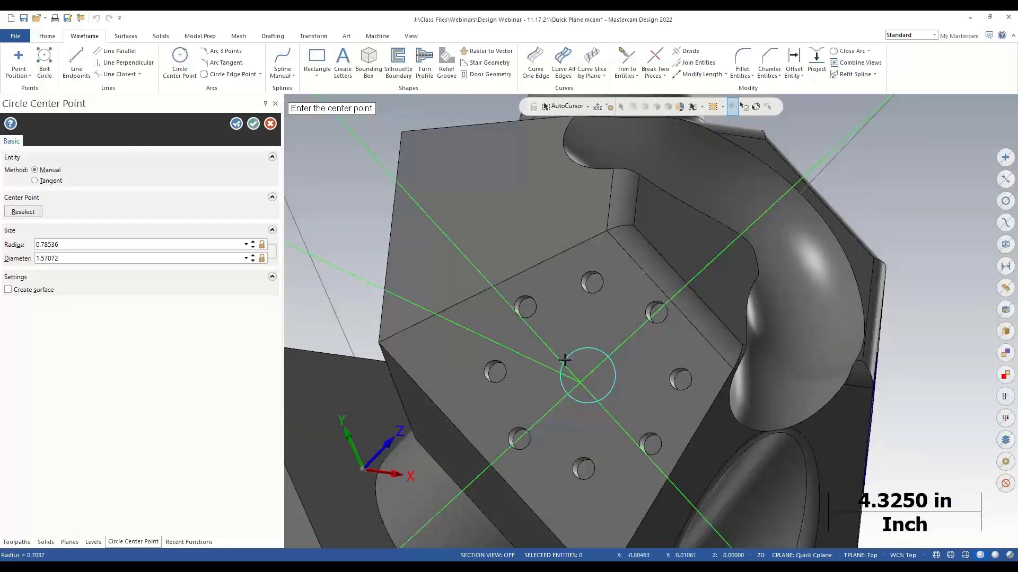
{"action": "left_click", "coordinate": [254, 123]}
Step: Redefine the Quick Cplane on the plain trapezoidal face between the ball and the bolt-hole face, and select that plane in the list
{"action": "left_click", "coordinate": [10, 123]}
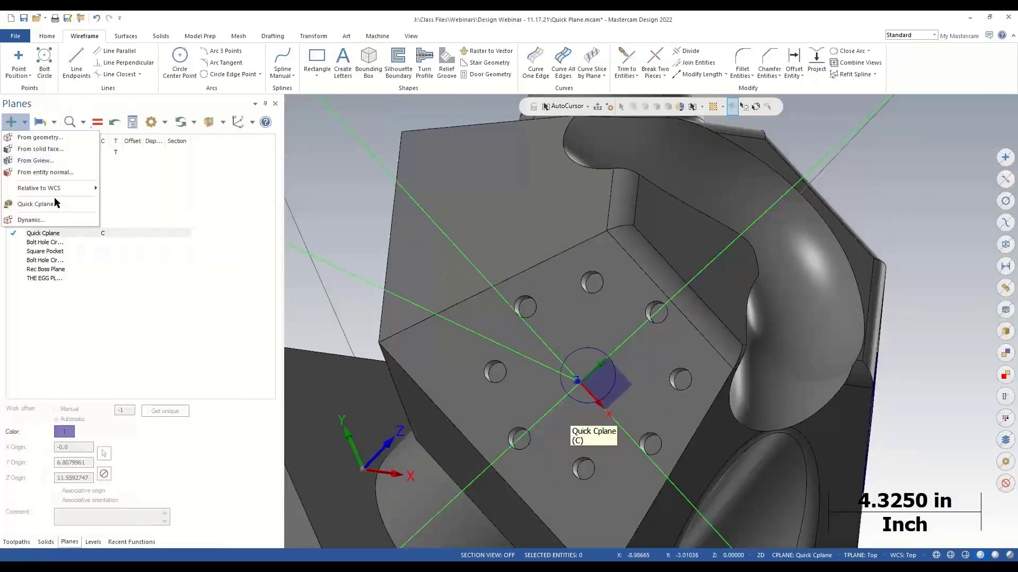
{"action": "left_click", "coordinate": [42, 202]}
{"action": "middle_click_drag", "start_coordinate": [528, 257], "coordinate": [61, 242]}
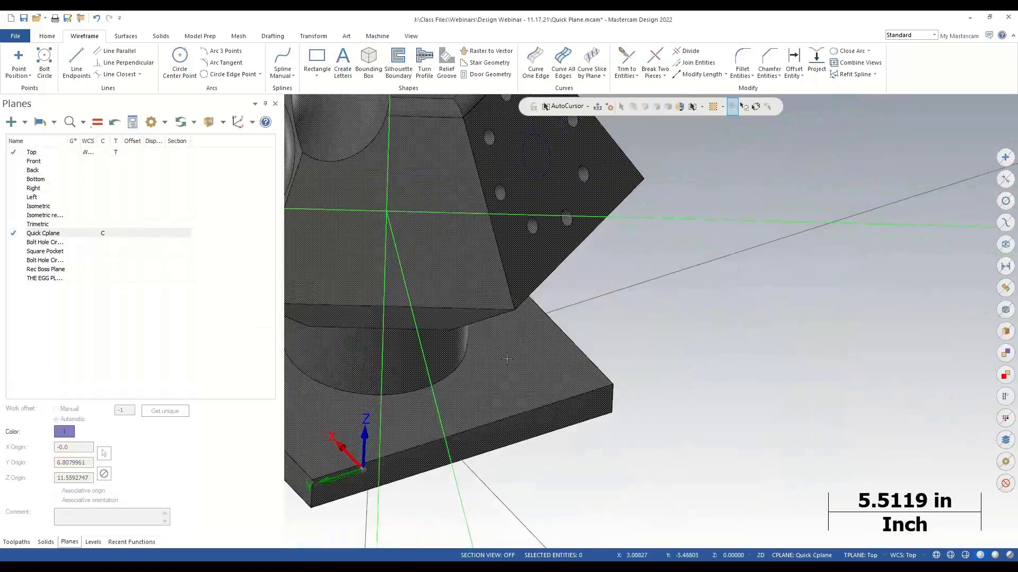
{"action": "left_click", "coordinate": [43, 233]}
{"action": "scroll", "coordinate": [552, 340], "scroll_direction": "down", "scroll_amount": 5}
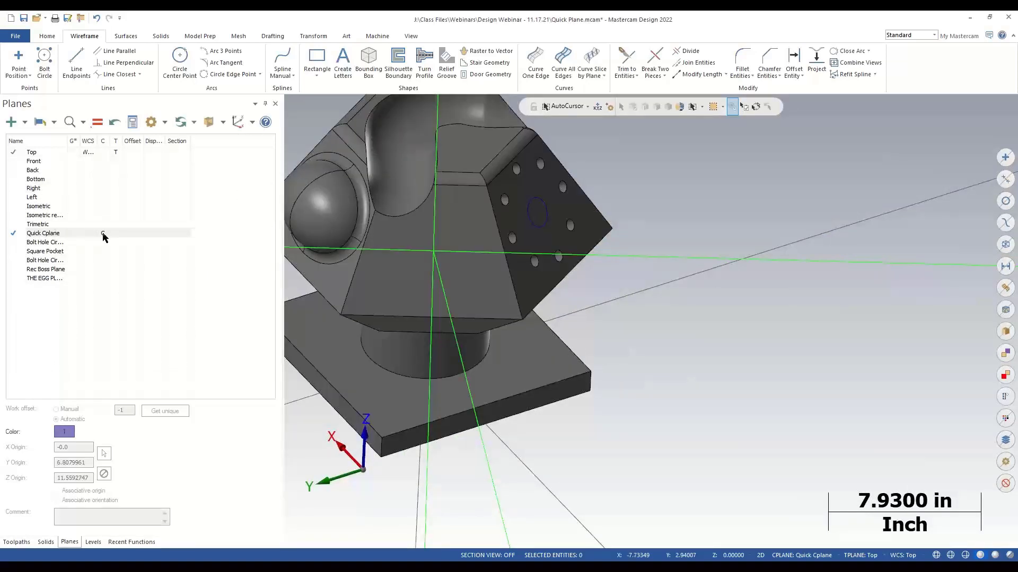
{"action": "left_click", "coordinate": [62, 232]}
{"action": "scroll", "coordinate": [462, 240], "scroll_direction": "up", "scroll_amount": 3}
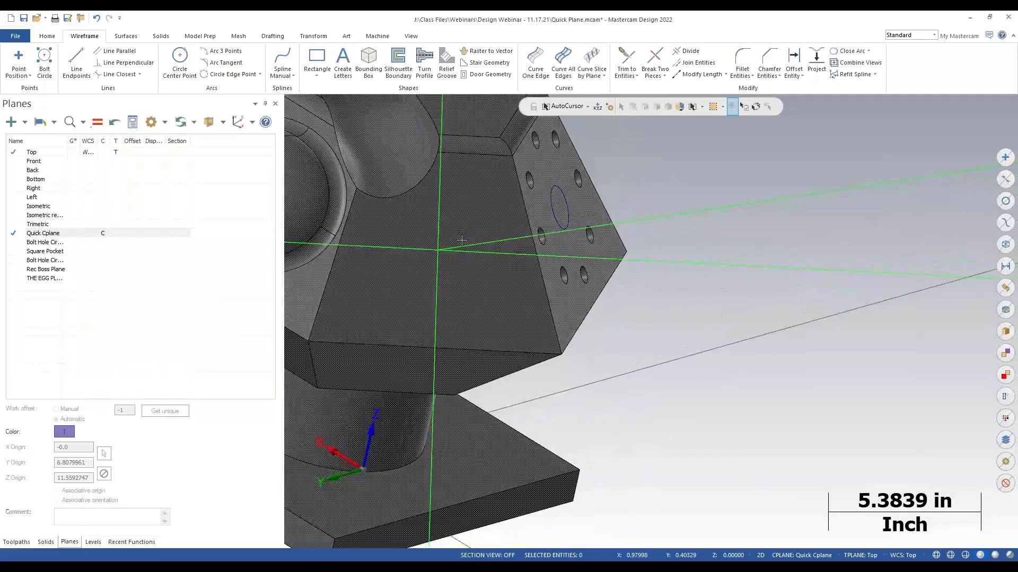
Step: Duplicate the Quick Cplane entry in the planes list
{"action": "scroll", "coordinate": [459, 241], "scroll_direction": "up", "scroll_amount": 3}
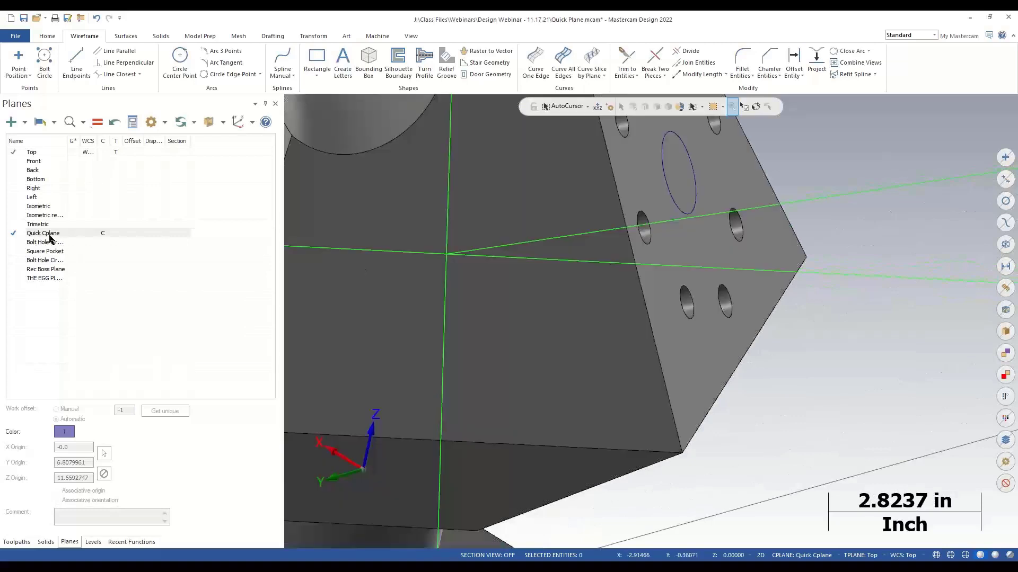
{"action": "left_click", "coordinate": [47, 233]}
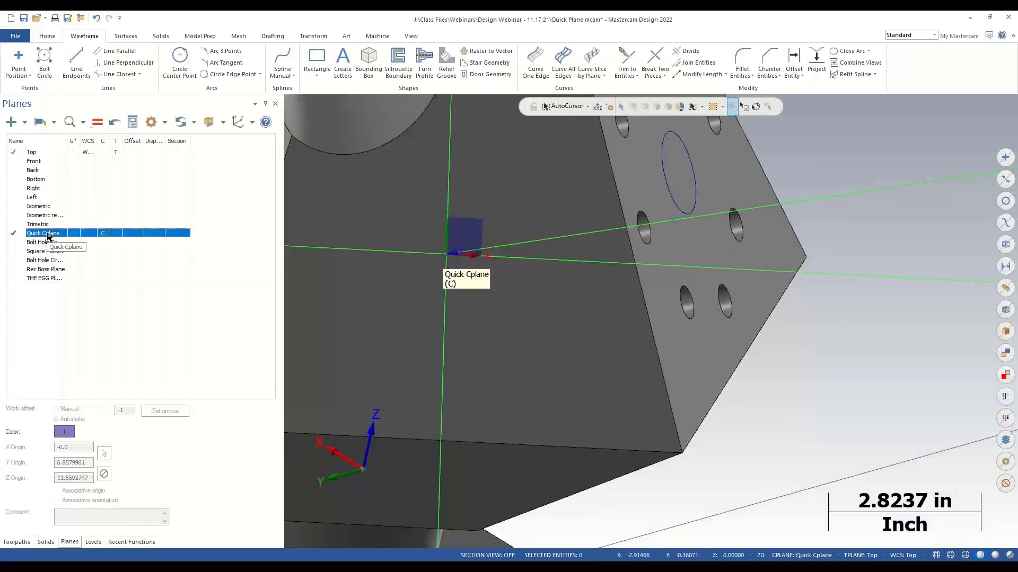
{"action": "right_click", "coordinate": [46, 234]}
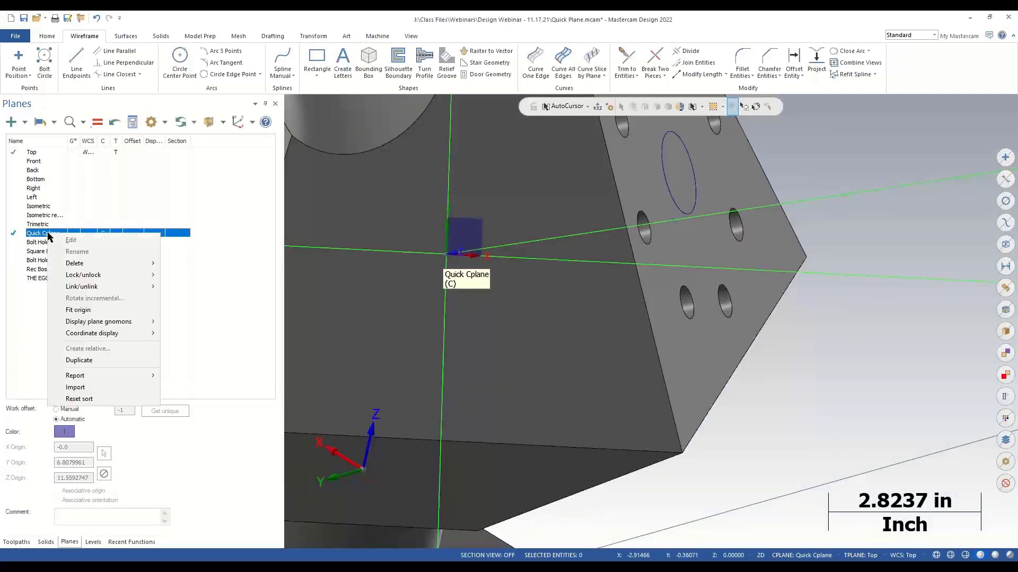
{"action": "left_click", "coordinate": [79, 361]}
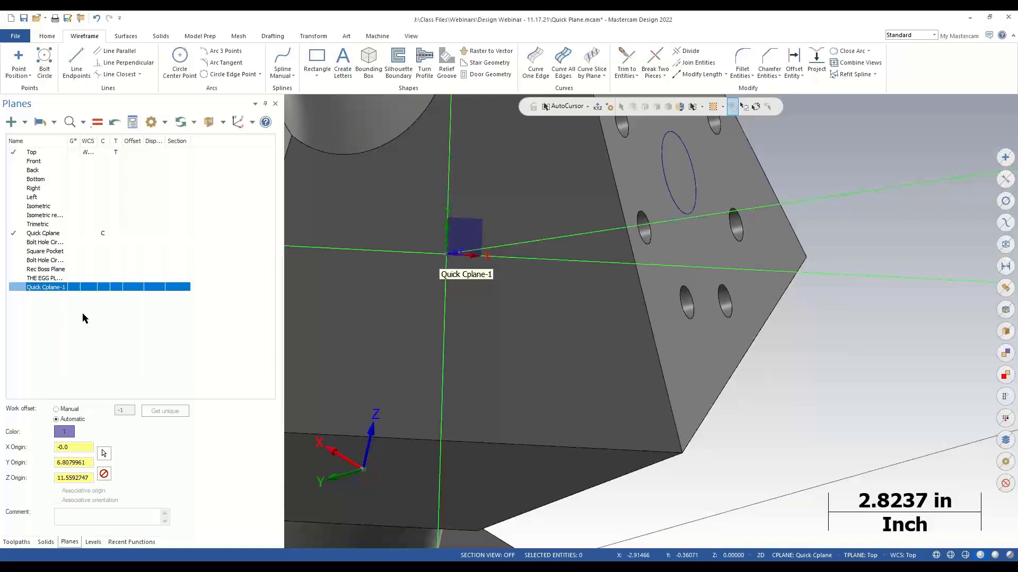
Step: Draw a circle about 3.49 in in diameter on the plain trapezoidal face, centred on the Quick Cplane's origin
{"action": "scroll", "coordinate": [663, 345], "scroll_direction": "down", "scroll_amount": 5}
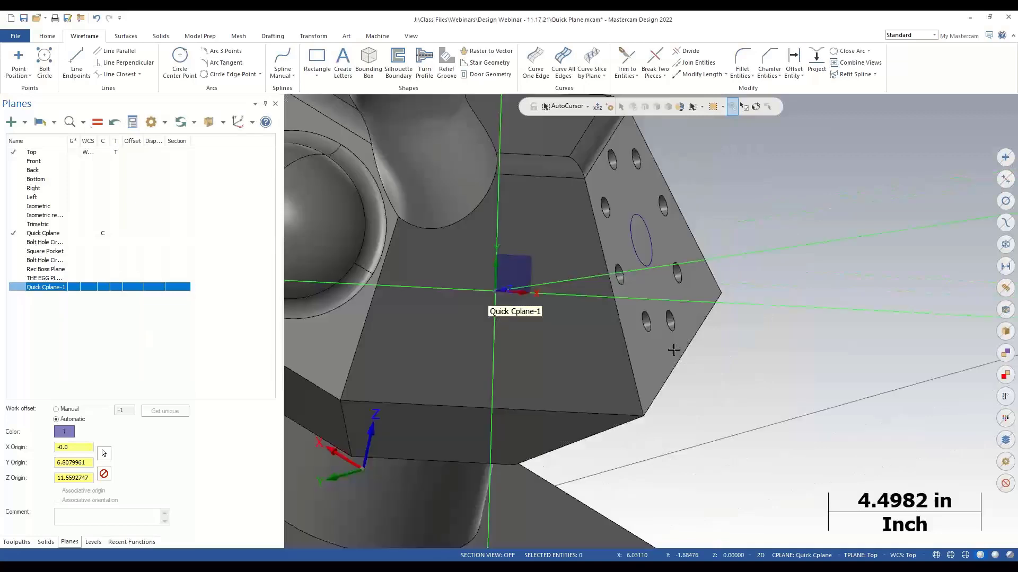
{"action": "scroll", "coordinate": [663, 344], "scroll_direction": "down", "scroll_amount": 2}
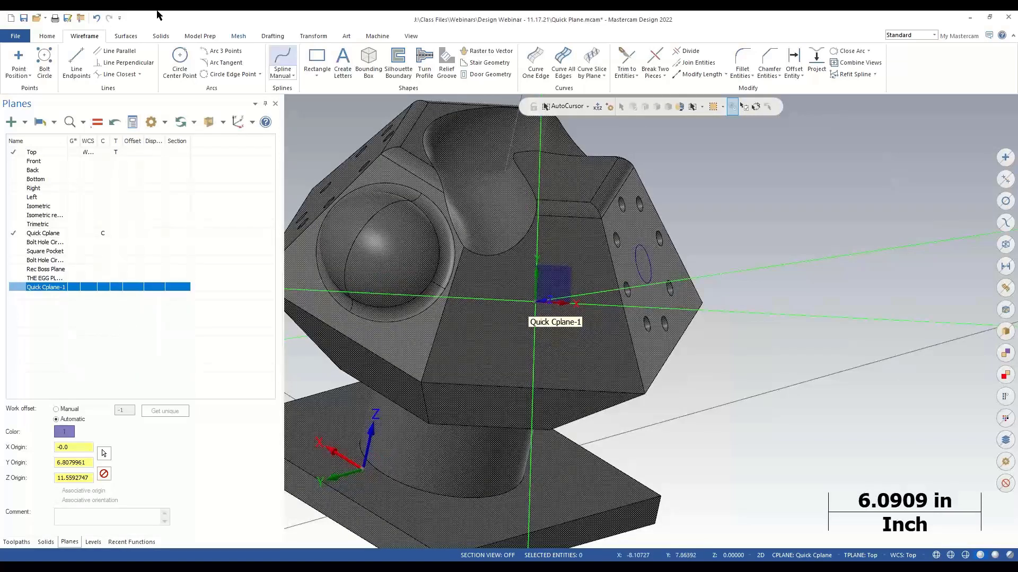
{"action": "left_click", "coordinate": [179, 61]}
{"action": "left_click", "coordinate": [536, 302]}
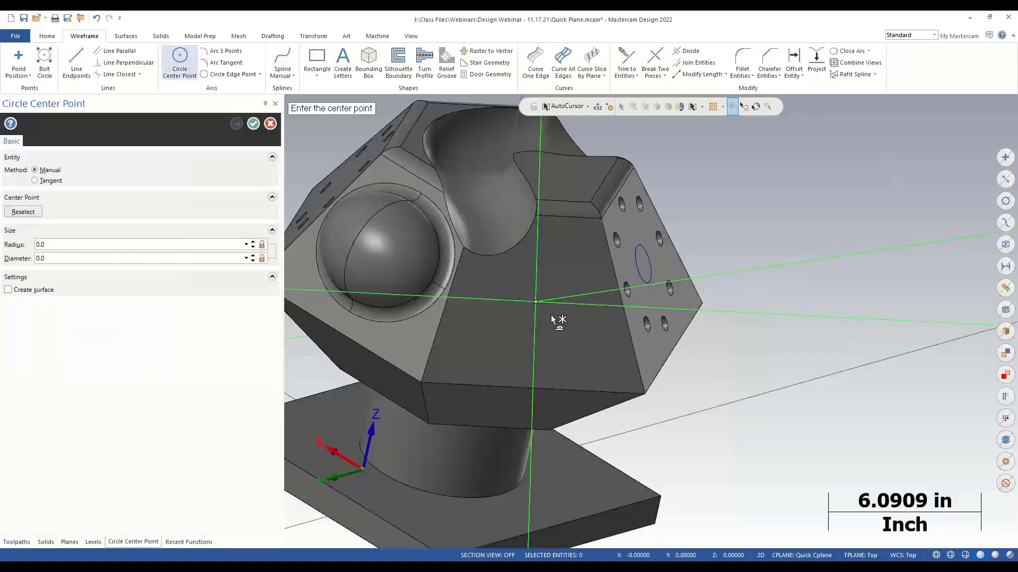
{"action": "left_click", "coordinate": [576, 328]}
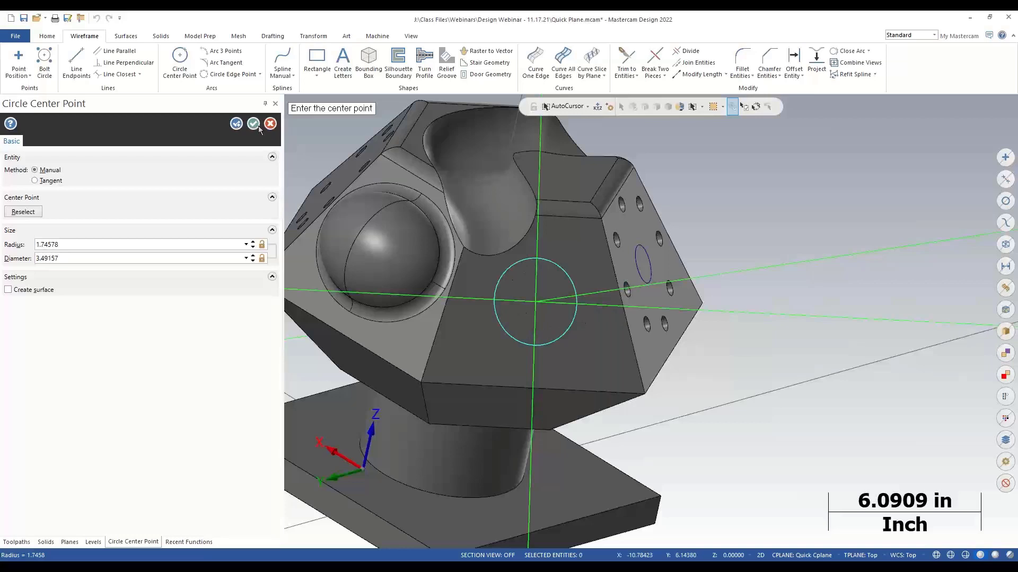
{"action": "left_click", "coordinate": [258, 126]}
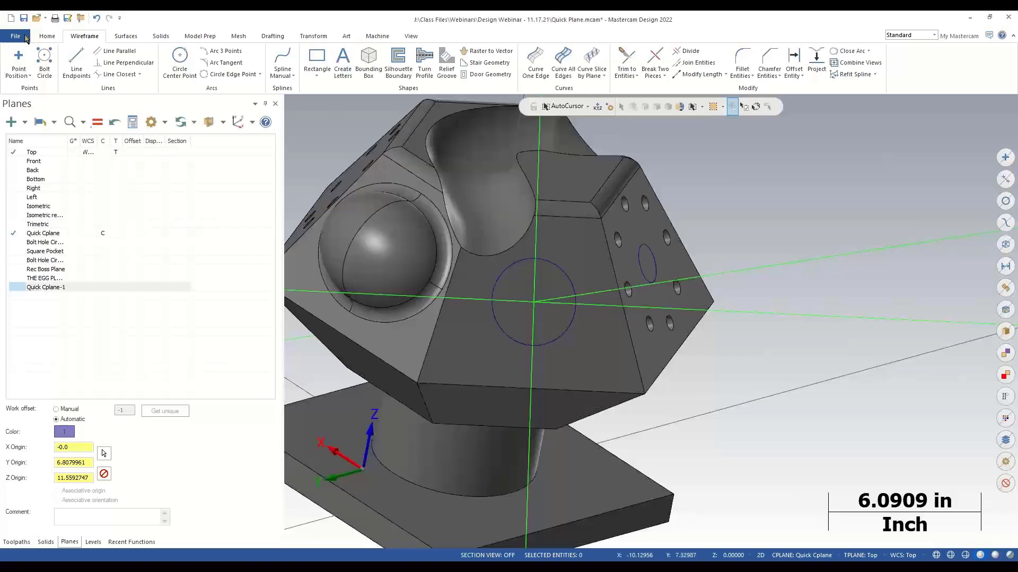
Step: Open the recent file Solid Layout.mcam
{"action": "left_click", "coordinate": [45, 18]}
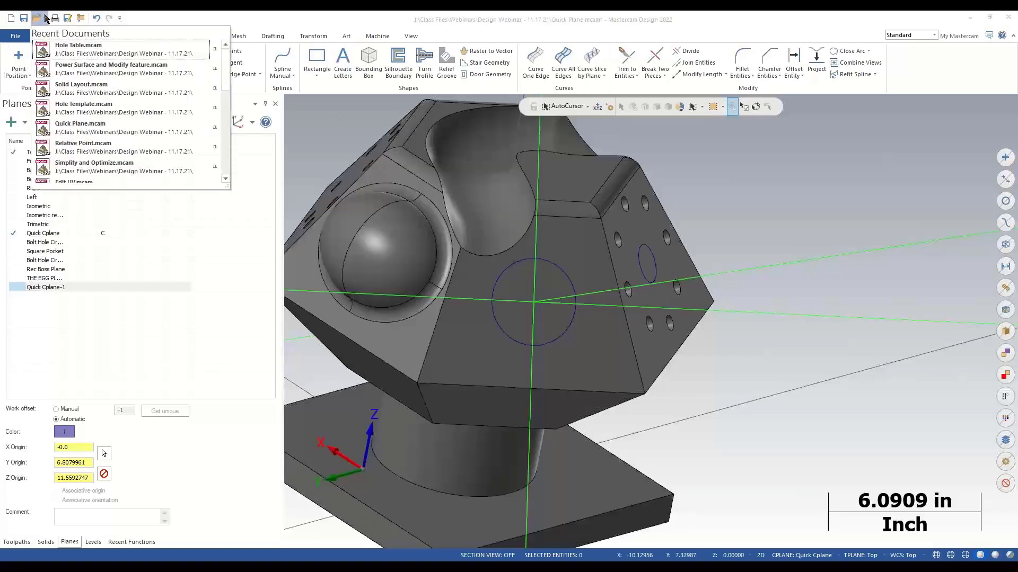
{"action": "left_click", "coordinate": [79, 85]}
{"action": "left_click", "coordinate": [549, 312]}
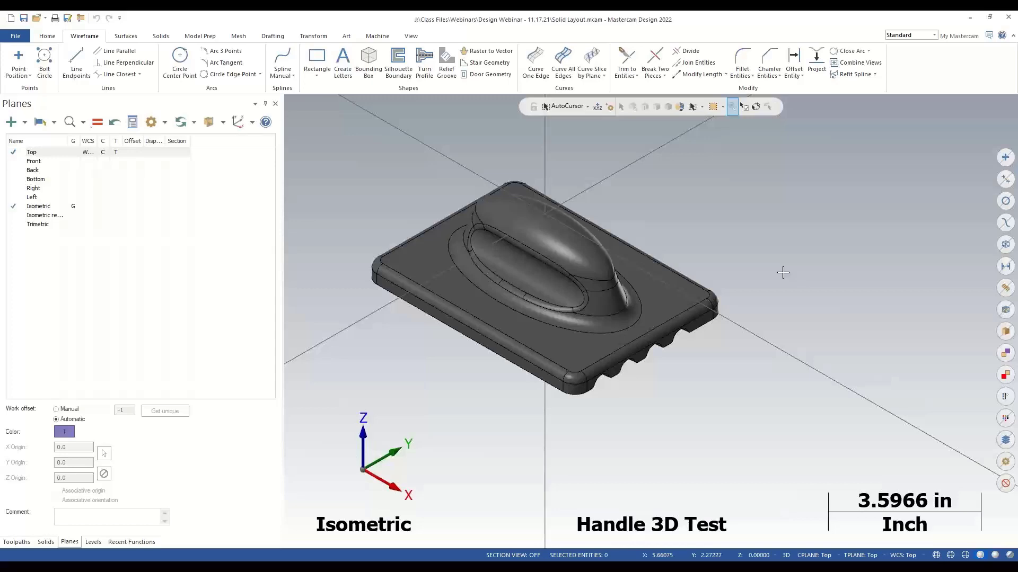
Step: Add level 2 to the handle part as the new active level
{"action": "scroll", "coordinate": [526, 289], "scroll_direction": "up", "scroll_amount": 2}
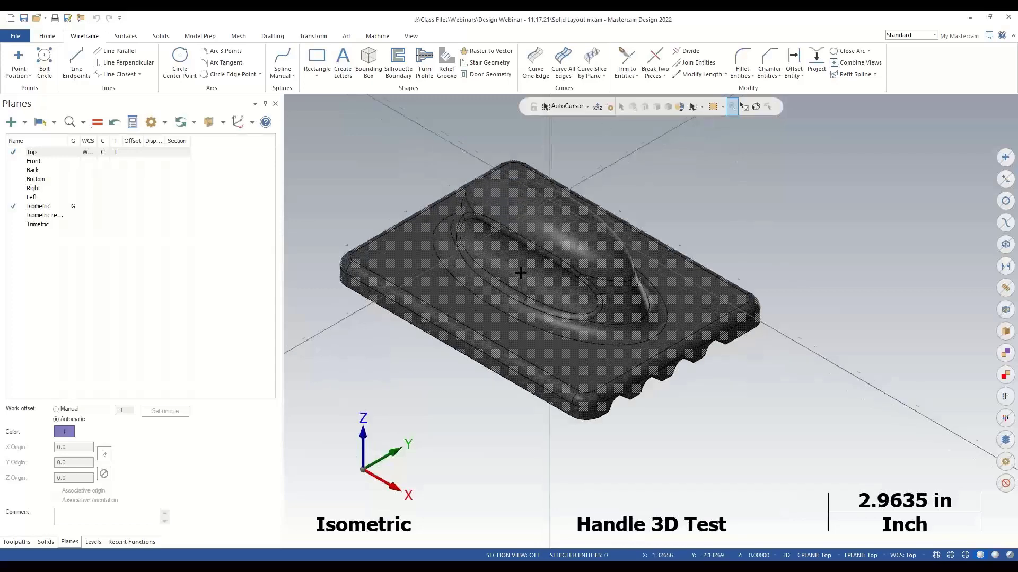
{"action": "mouse_move", "coordinate": [526, 289]}
{"action": "middle_mouse_down"}
{"action": "mouse_move", "coordinate": [570, 287]}
{"action": "mouse_move", "coordinate": [534, 245]}
{"action": "mouse_move", "coordinate": [609, 257]}
{"action": "middle_mouse_up"}
{"action": "scroll", "coordinate": [549, 262], "scroll_direction": "up", "scroll_amount": 3}
{"action": "scroll", "coordinate": [613, 258], "scroll_direction": "down", "scroll_amount": 2}
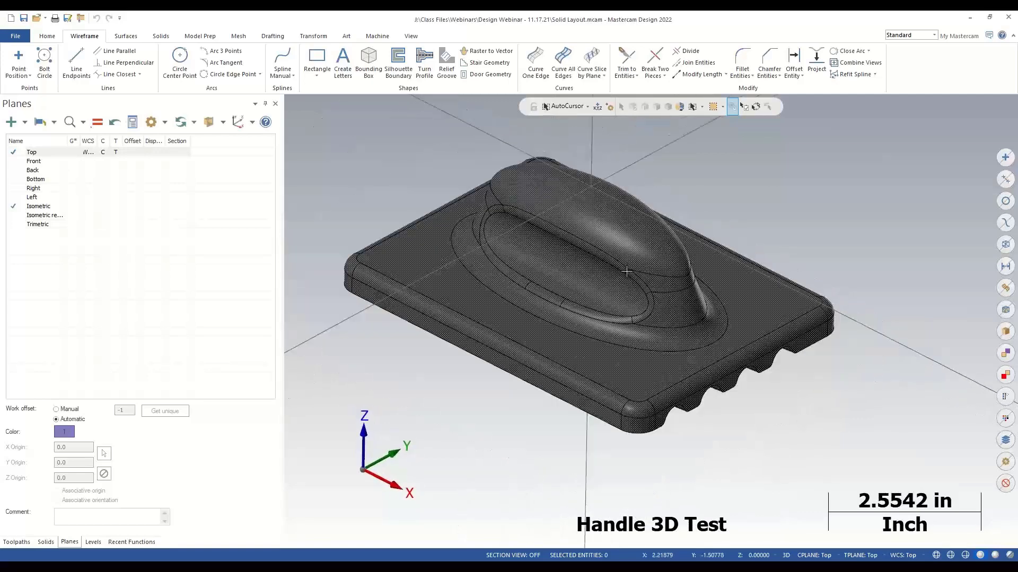
{"action": "scroll", "coordinate": [711, 408], "scroll_direction": "down", "scroll_amount": 1}
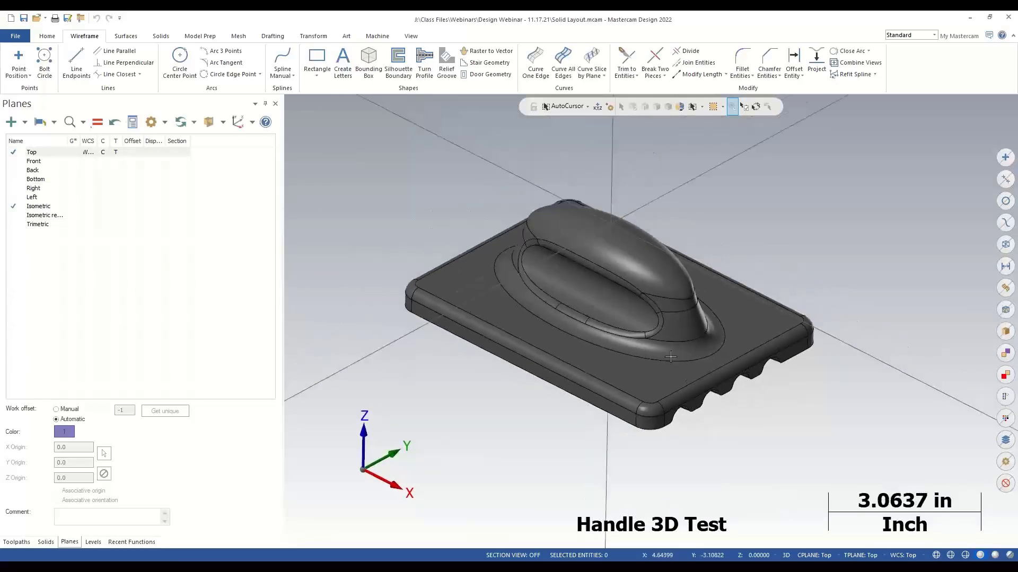
{"action": "scroll", "coordinate": [648, 298], "scroll_direction": "up", "scroll_amount": 1}
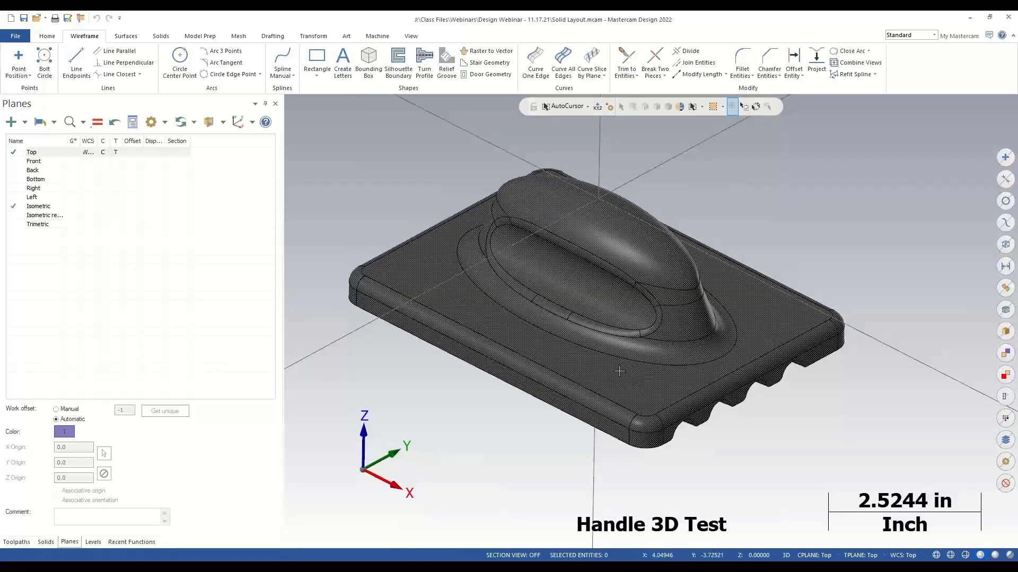
{"action": "left_click", "coordinate": [93, 542]}
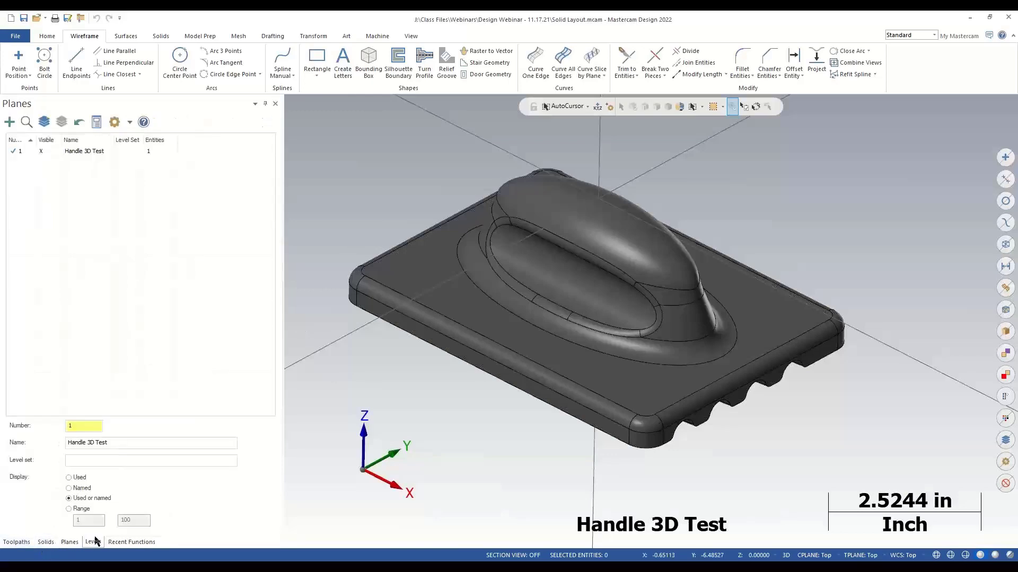
{"action": "left_click", "coordinate": [10, 122]}
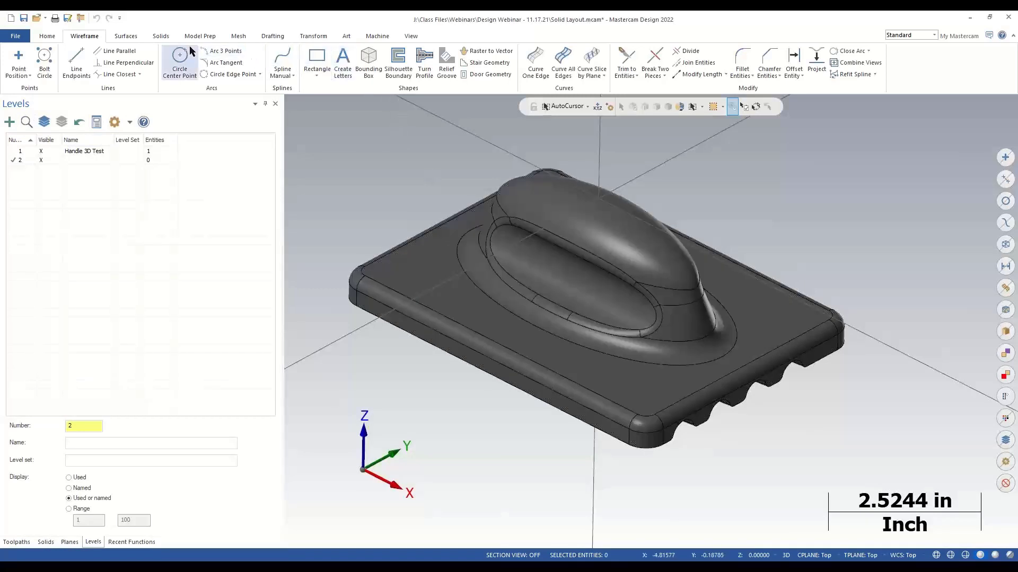
Step: Start a solid drawing layout for the handle and choose A_Inch.mcam as its paper template
{"action": "left_click", "coordinate": [167, 36]}
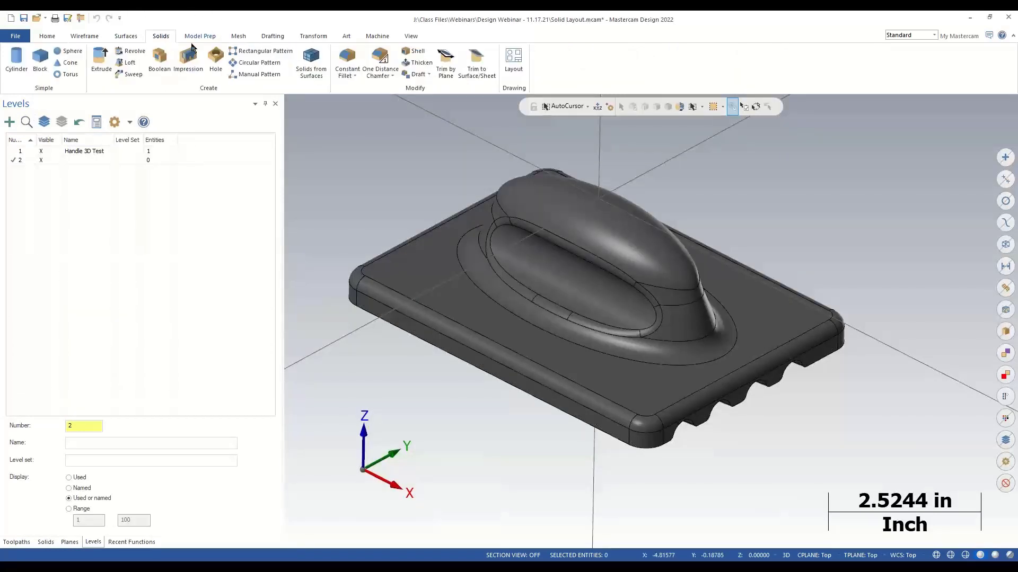
{"action": "left_click", "coordinate": [517, 65]}
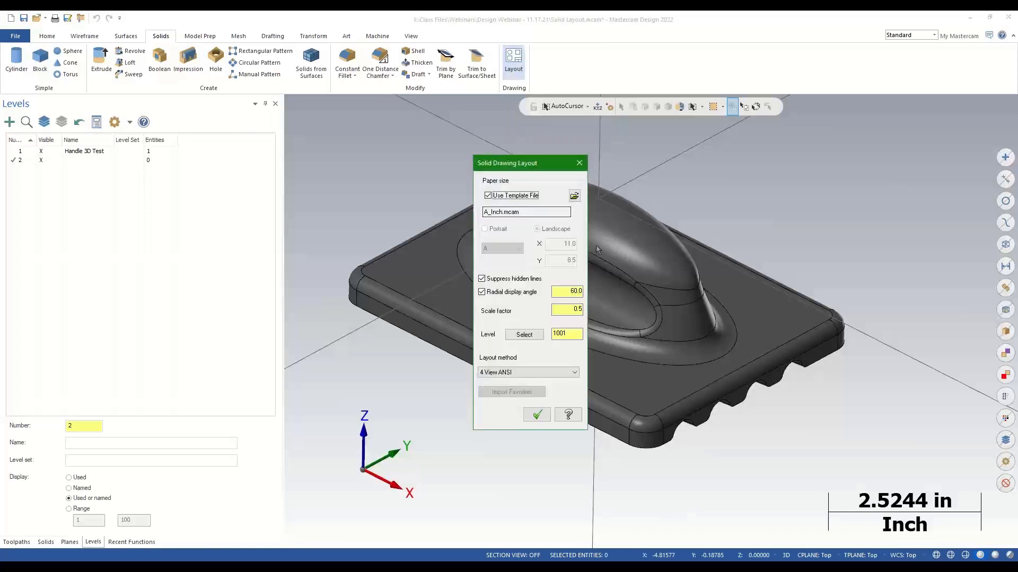
{"action": "left_click_drag", "start_coordinate": [549, 168], "coordinate": [307, 138]}
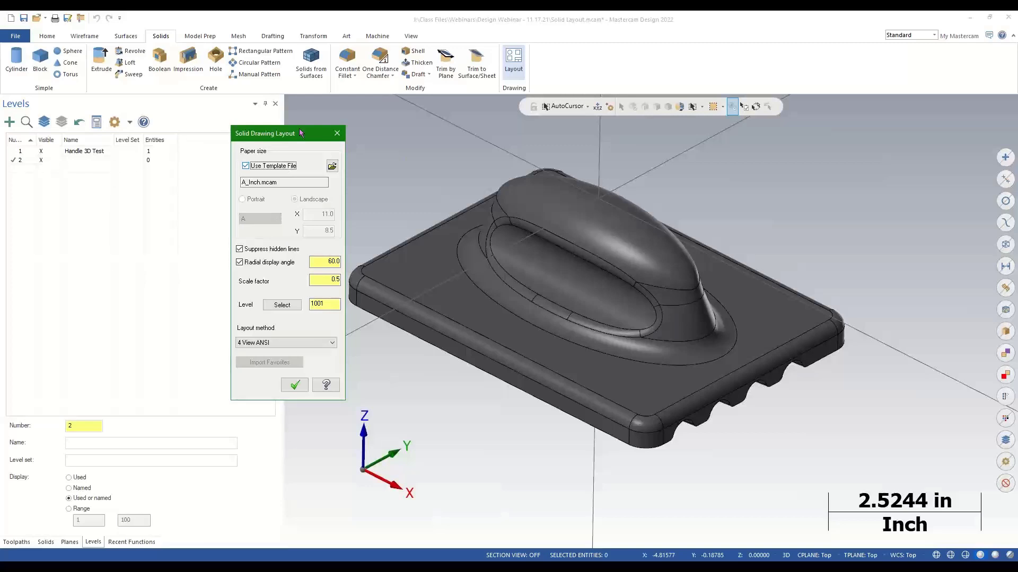
{"action": "left_click", "coordinate": [332, 166]}
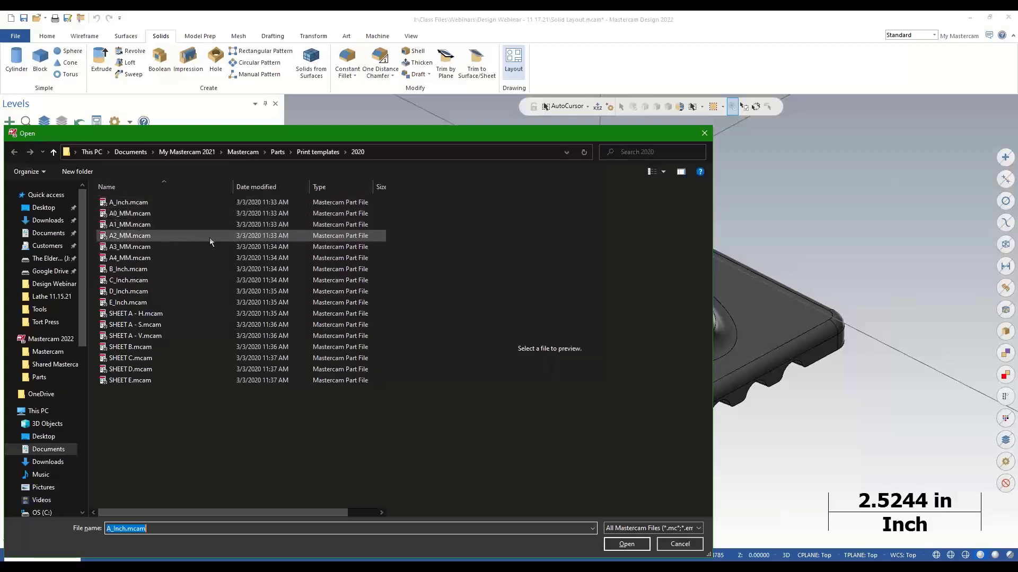
{"action": "left_click", "coordinate": [627, 544]}
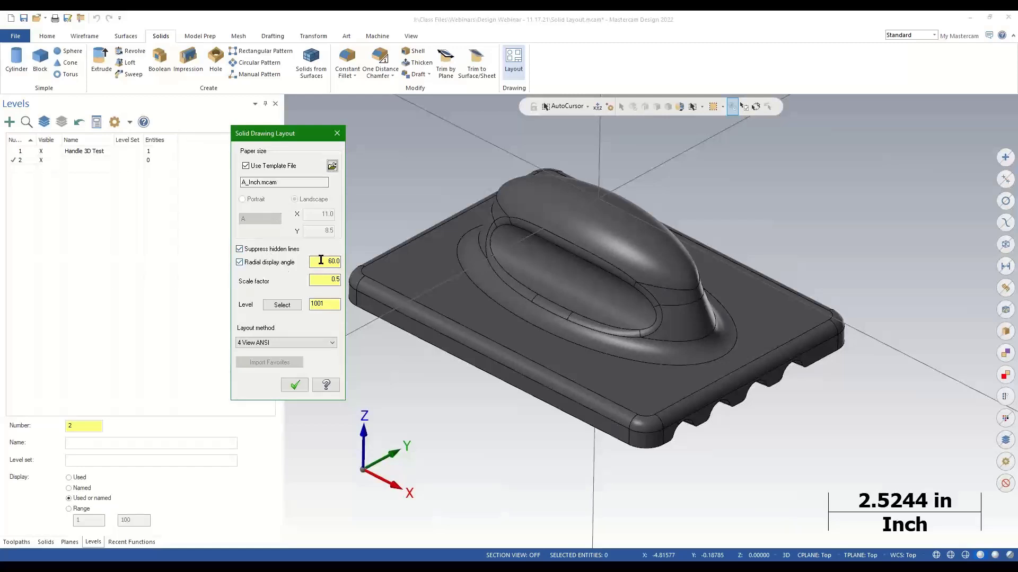
Step: Generate the drawing layout on level 1001 with scale factor 0.5 and the 4 View ANSI method, dismissing the file warnings
{"action": "left_click_drag", "start_coordinate": [321, 281], "coordinate": [419, 278]}
{"action": "left_click", "coordinate": [281, 343]}
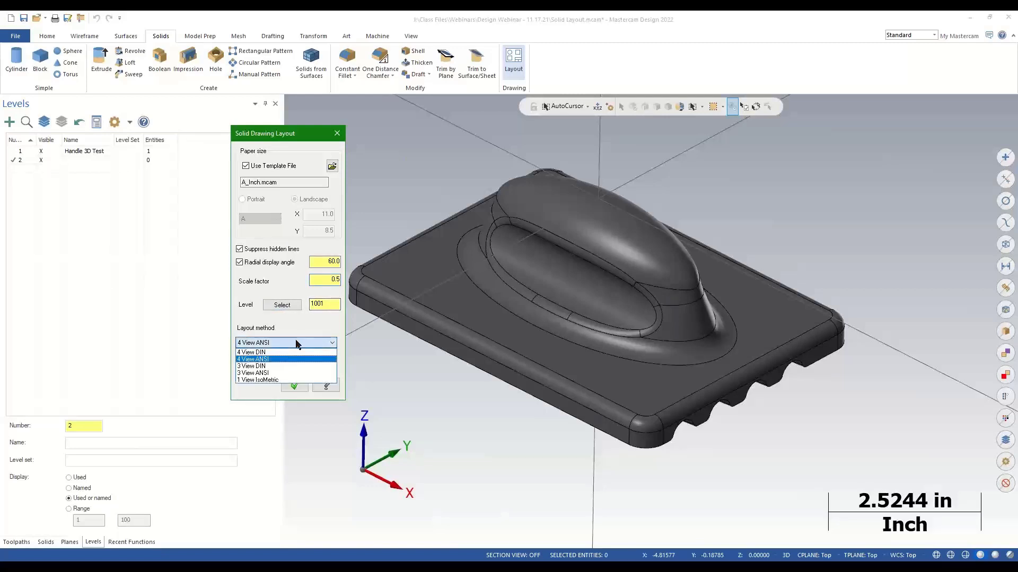
{"action": "left_click", "coordinate": [320, 329]}
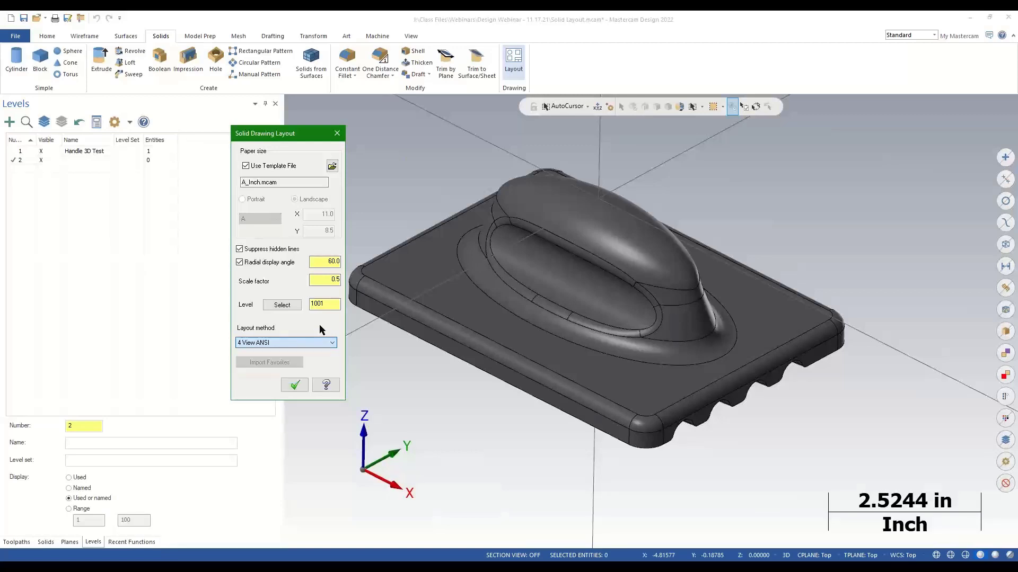
{"action": "left_click", "coordinate": [303, 384]}
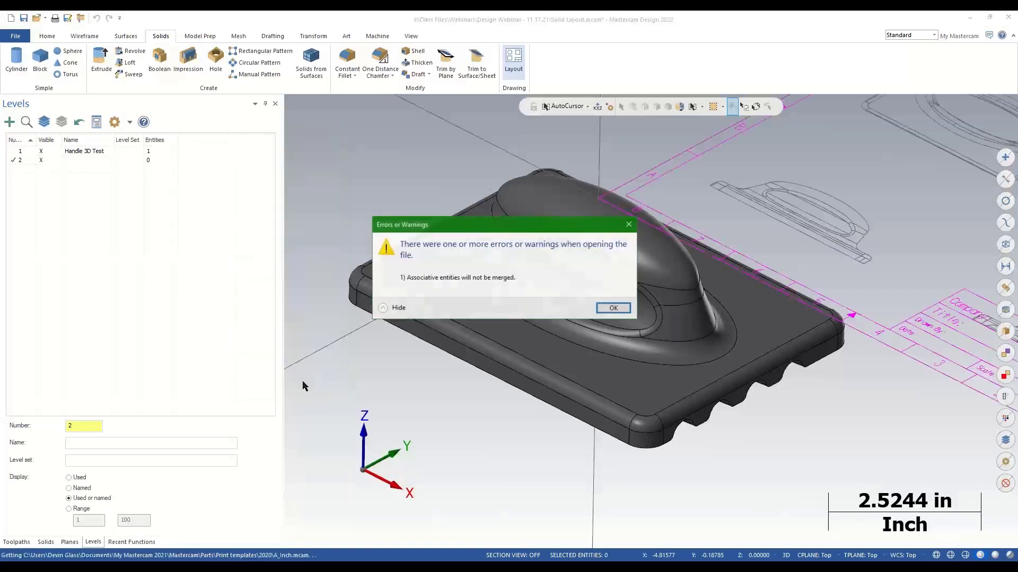
{"action": "left_click", "coordinate": [613, 308]}
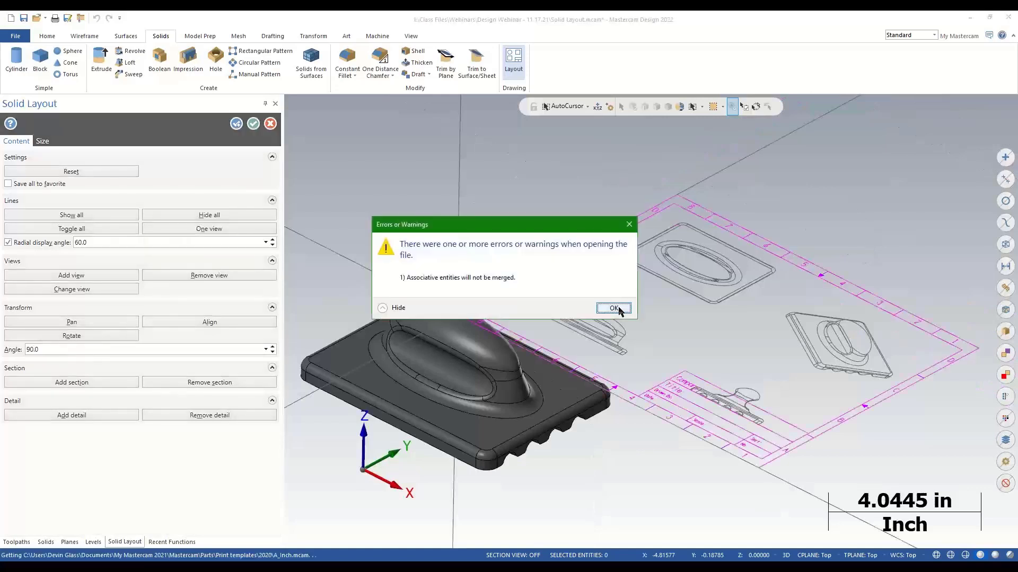
{"action": "left_click", "coordinate": [613, 308]}
Step: Switch to the Top (WCS) view and hide level 1, Handle 3D Test, leaving the drawing sheet displayed
{"action": "right_click", "coordinate": [707, 344]}
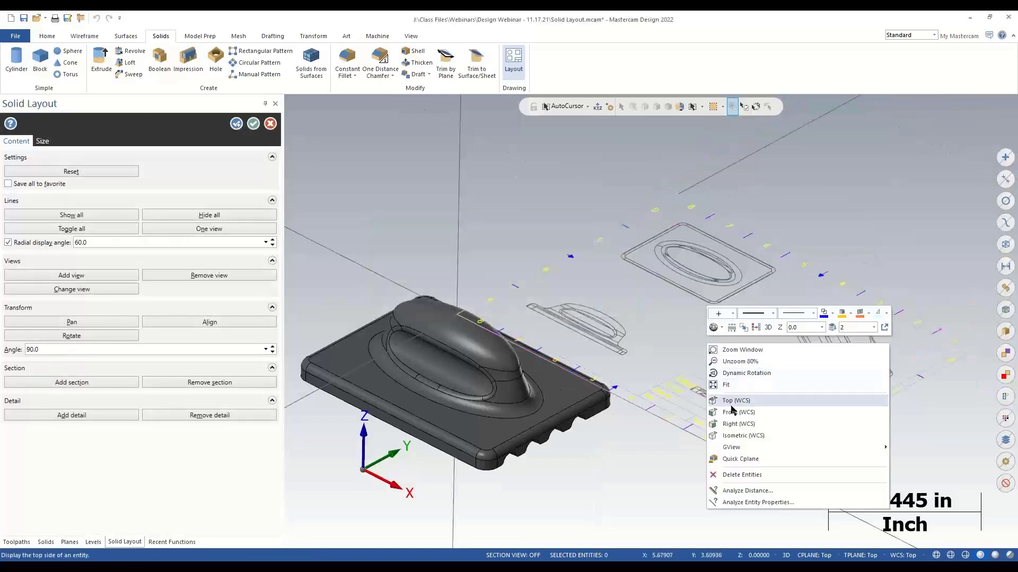
{"action": "left_click", "coordinate": [731, 403]}
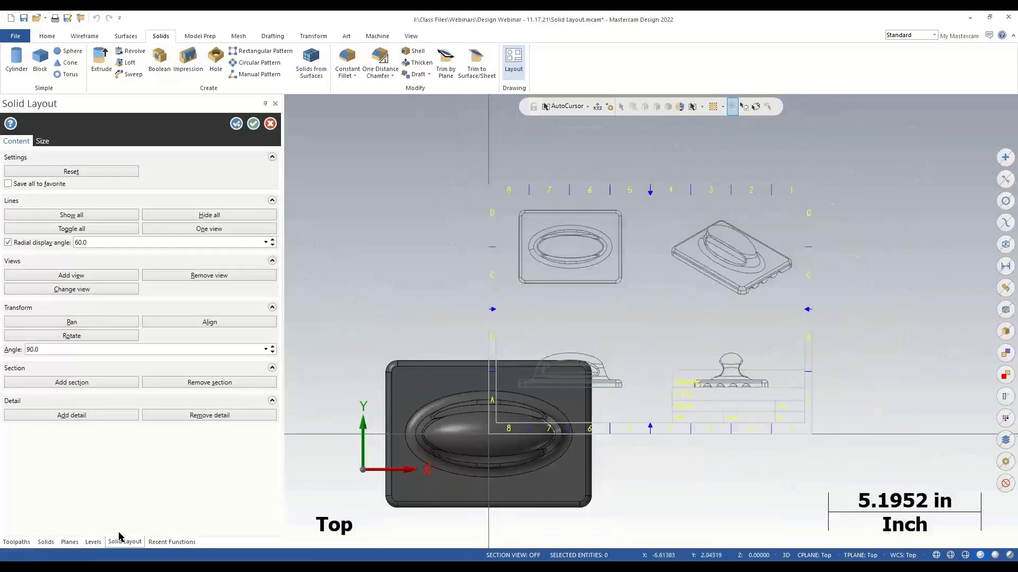
{"action": "left_click", "coordinate": [93, 542]}
{"action": "left_click", "coordinate": [58, 152]}
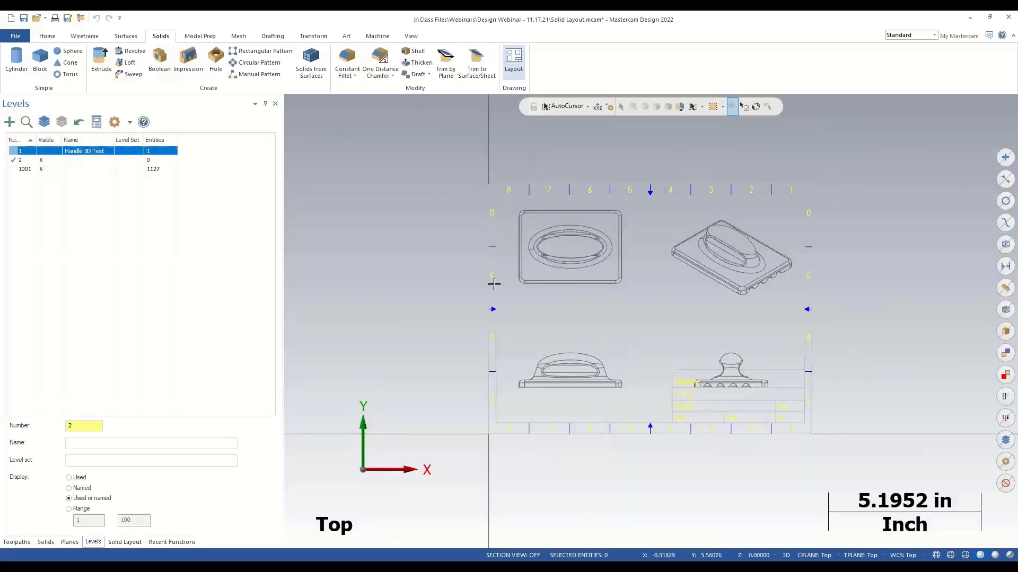
{"action": "scroll", "coordinate": [742, 392], "scroll_direction": "up", "scroll_amount": 2}
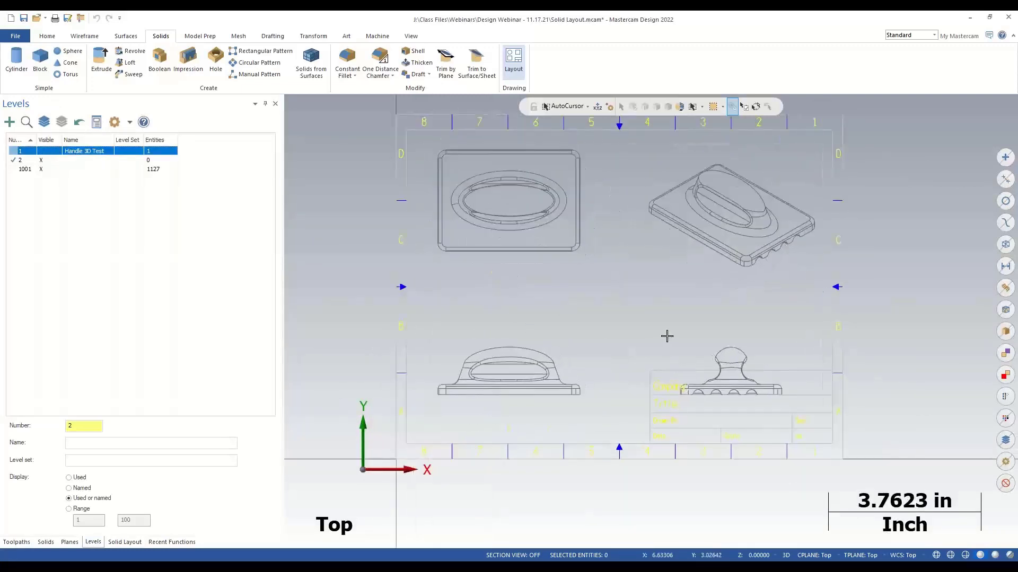
Step: Pan the side view in the solid layout straight up so it sits clear of the title block
{"action": "left_click", "coordinate": [129, 541]}
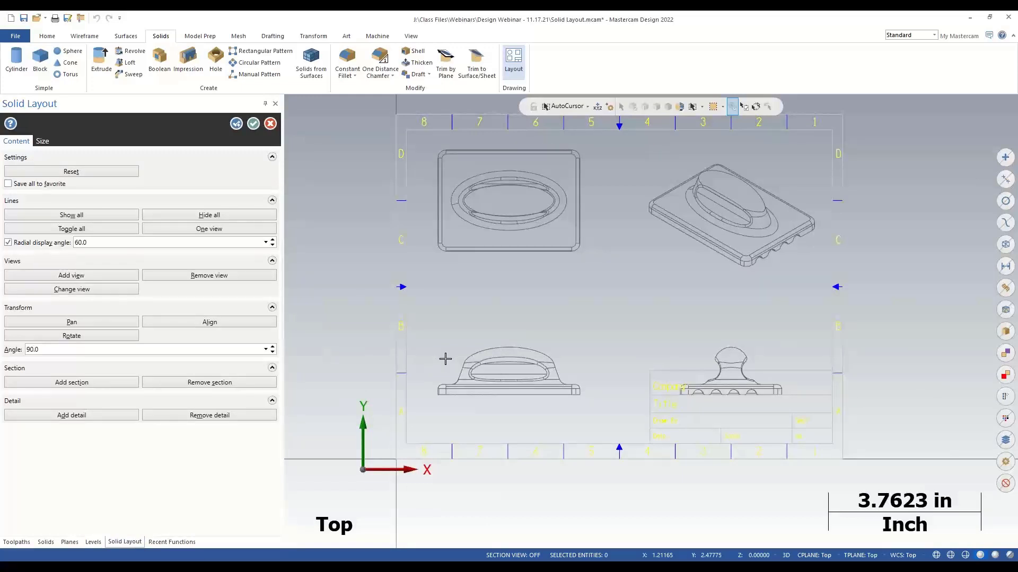
{"action": "scroll", "coordinate": [705, 353], "scroll_direction": "up", "scroll_amount": 5}
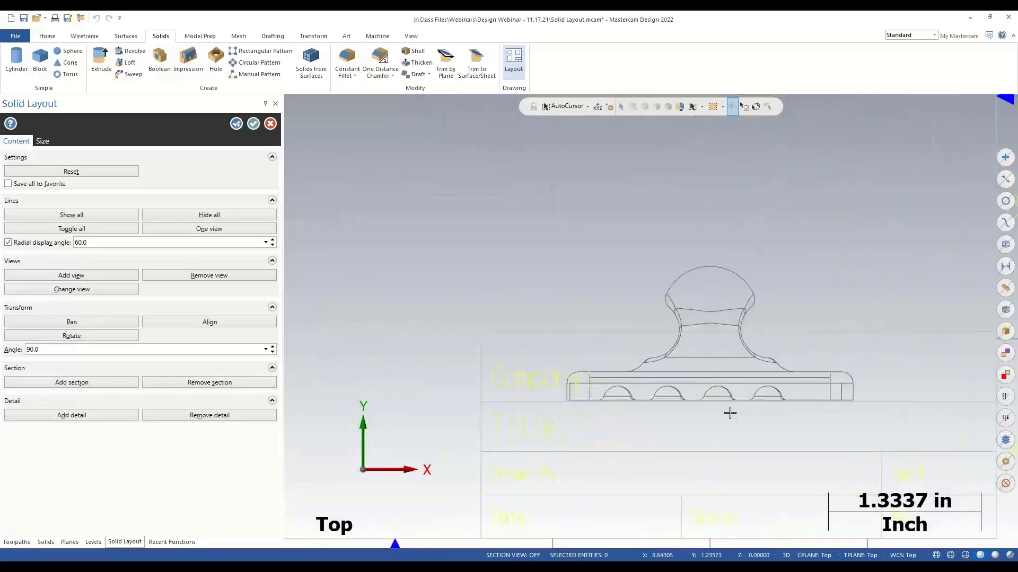
{"action": "scroll", "coordinate": [630, 398], "scroll_direction": "down", "scroll_amount": 4}
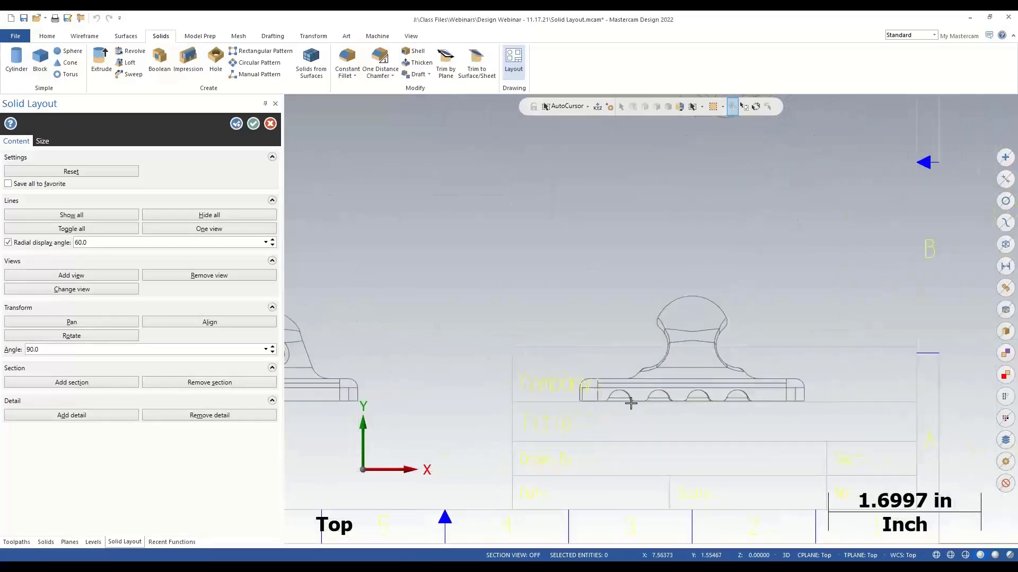
{"action": "left_click", "coordinate": [69, 322]}
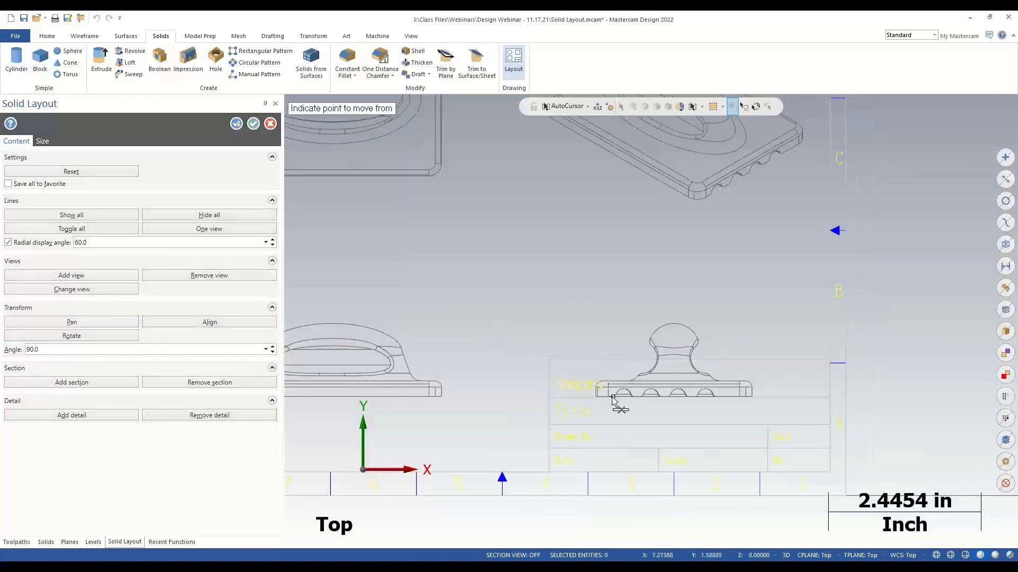
{"action": "left_click", "coordinate": [663, 396]}
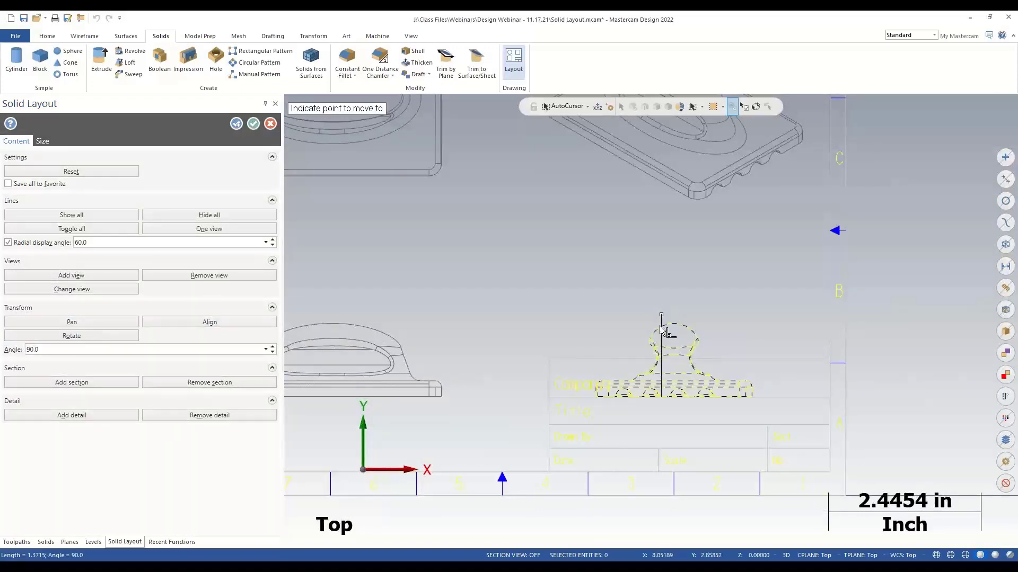
{"action": "left_click", "coordinate": [662, 333]}
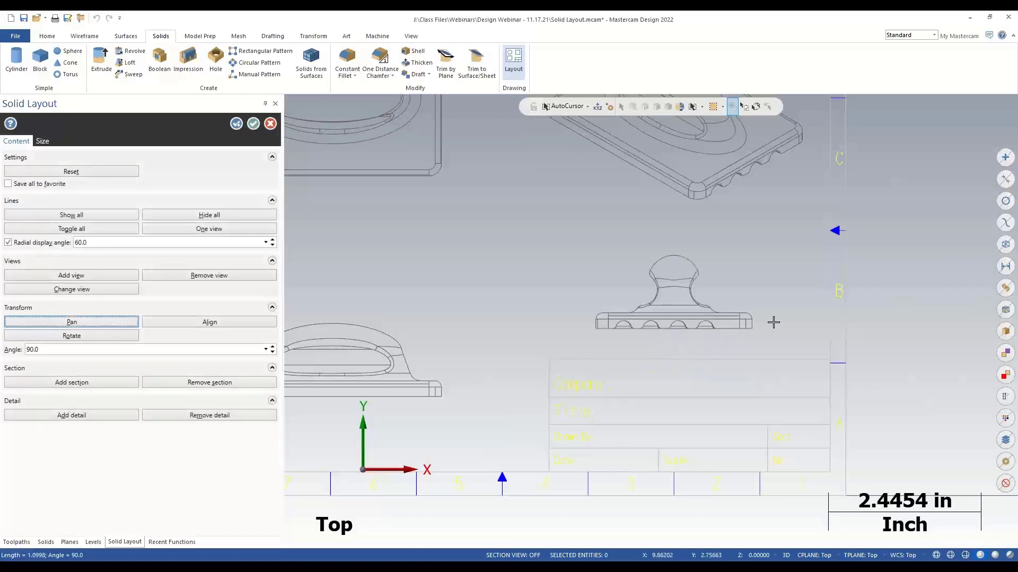
Step: Align the front view horizontally with the side view, using the side view's base as the anchor
{"action": "scroll", "coordinate": [785, 313], "scroll_direction": "down", "scroll_amount": 1}
{"action": "scroll", "coordinate": [785, 313], "scroll_direction": "down", "scroll_amount": 2}
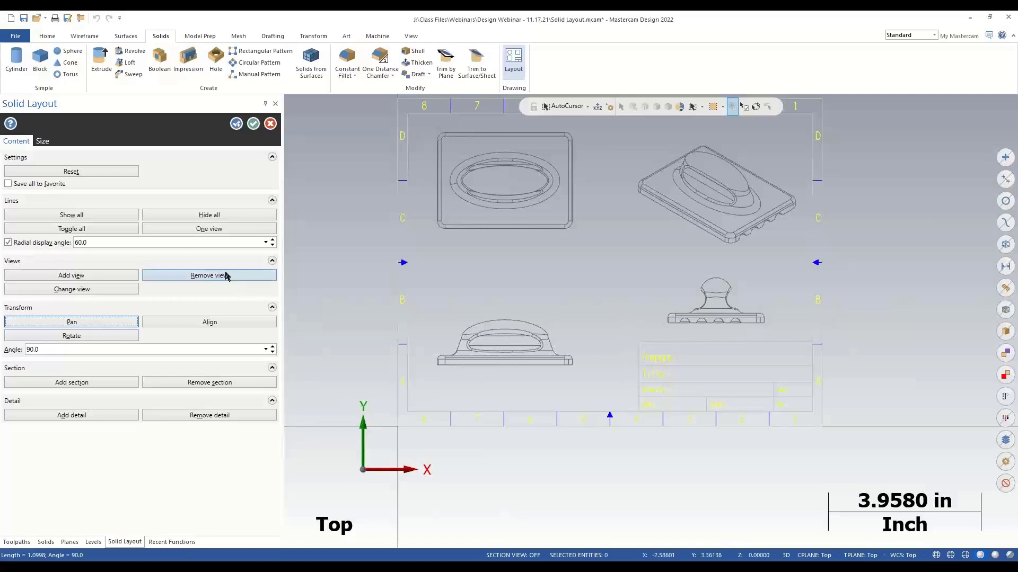
{"action": "left_click", "coordinate": [192, 323]}
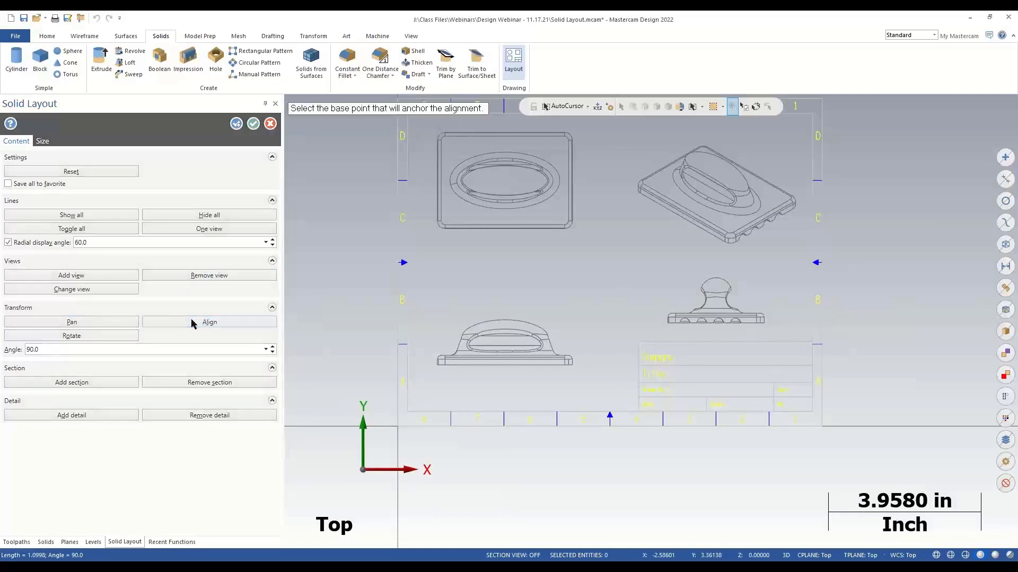
{"action": "left_click", "coordinate": [678, 317]}
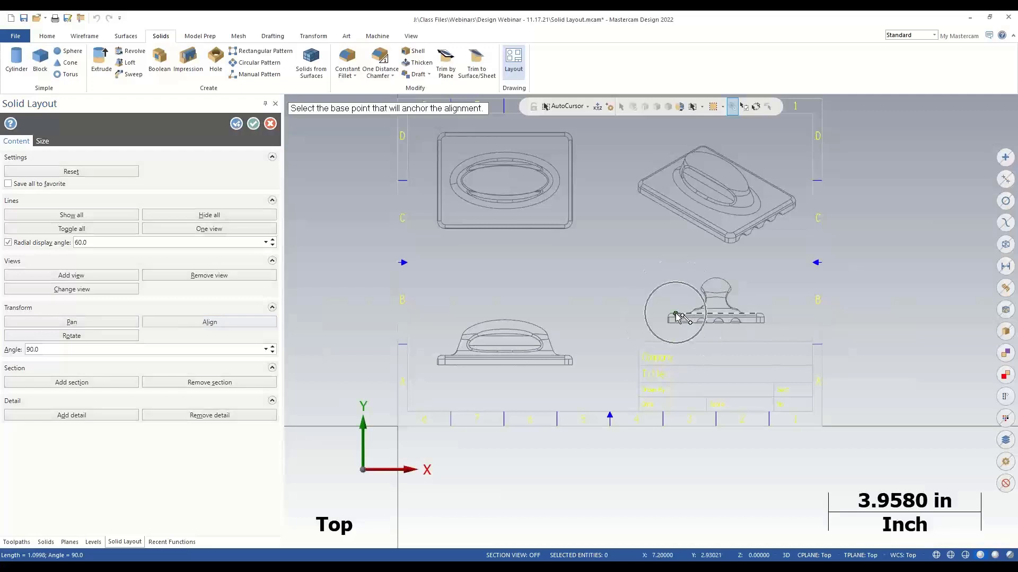
{"action": "left_click", "coordinate": [565, 356]}
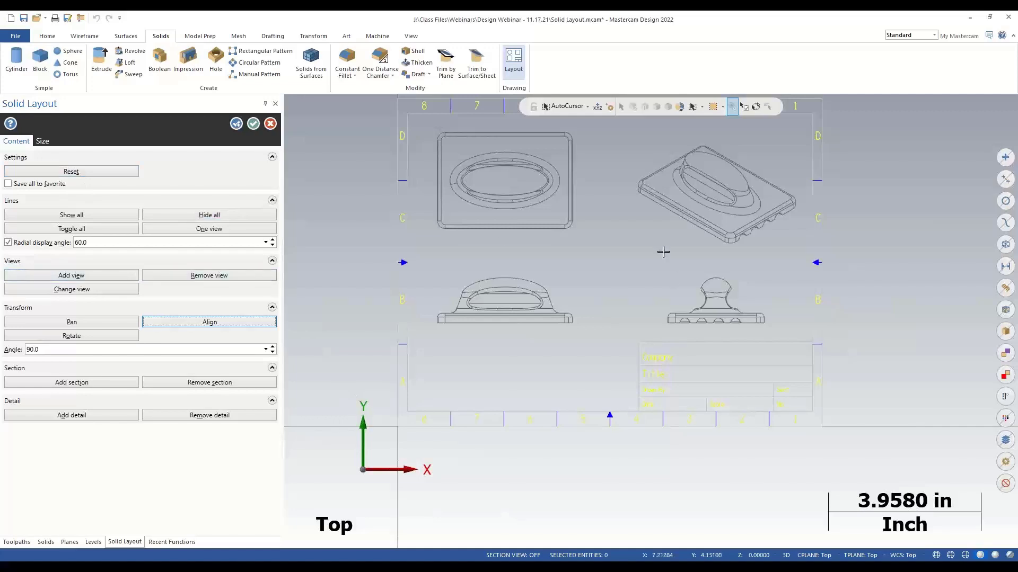
Step: Add a Trimetric view at scale 0.5 and place it outside the sheet, to the right of the existing views
{"action": "left_click", "coordinate": [93, 275]}
{"action": "scroll", "coordinate": [60, 204], "scroll_direction": "down", "scroll_amount": 1}
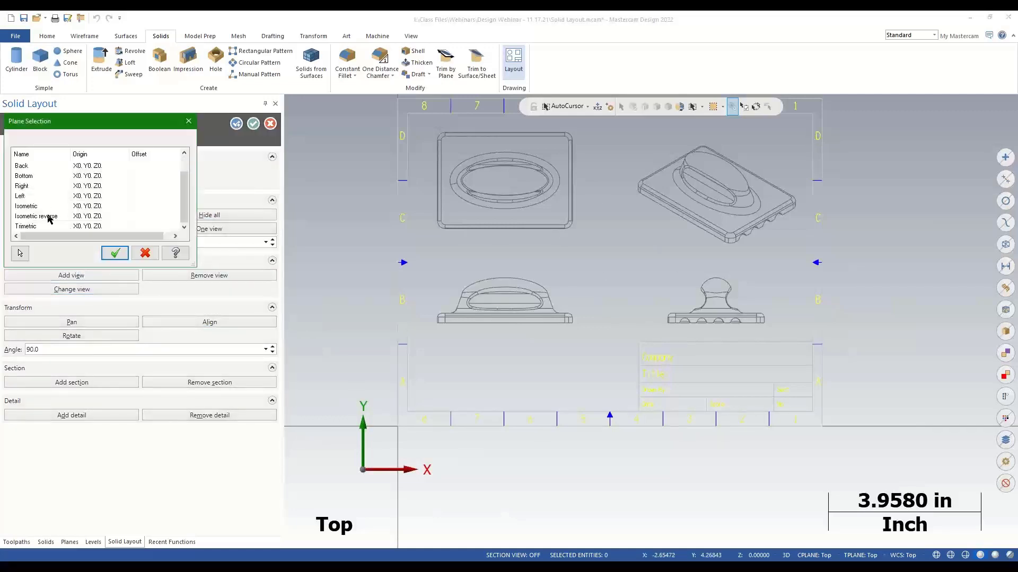
{"action": "left_click", "coordinate": [52, 226]}
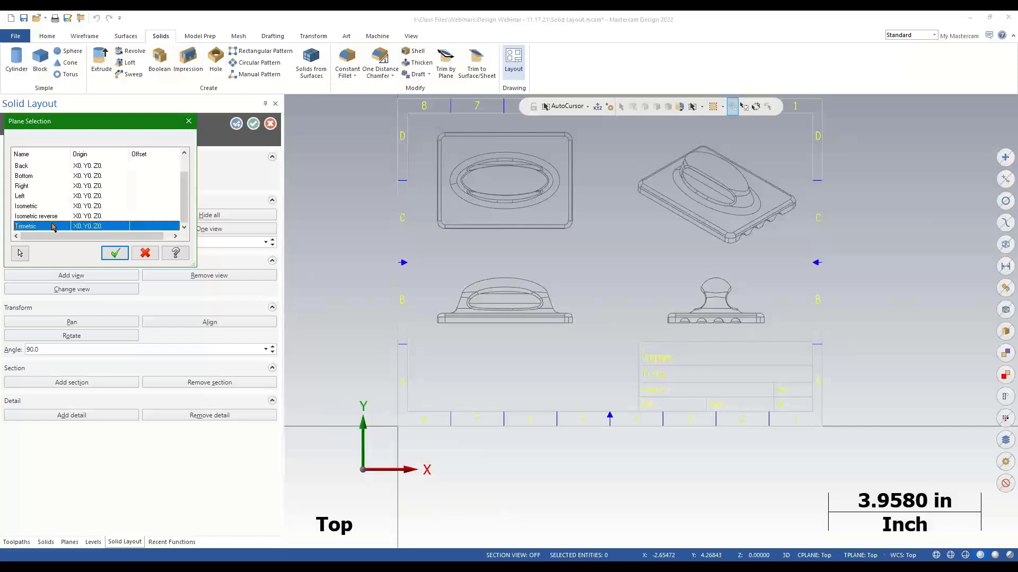
{"action": "left_click", "coordinate": [116, 254]}
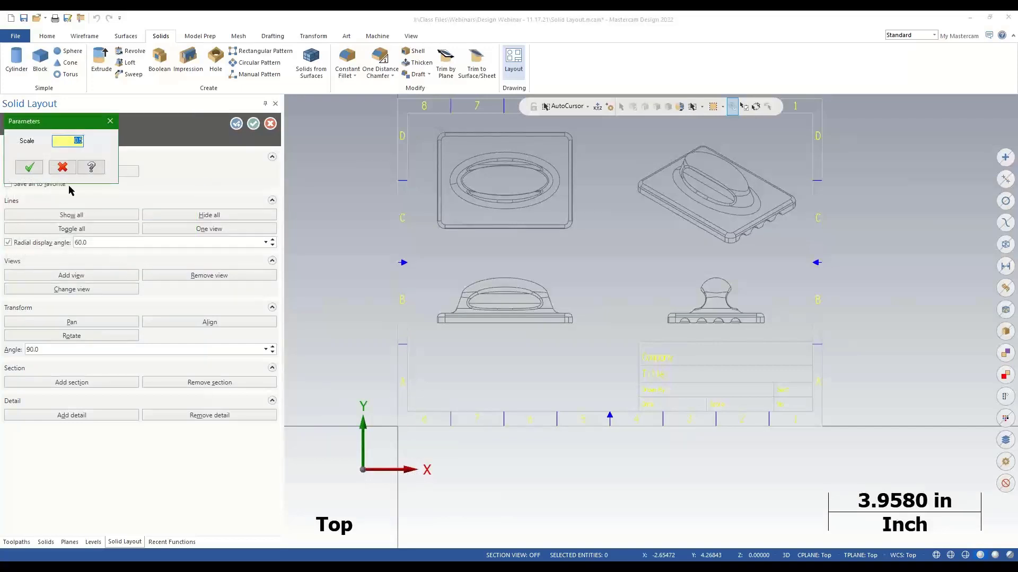
{"action": "left_click", "coordinate": [29, 167]}
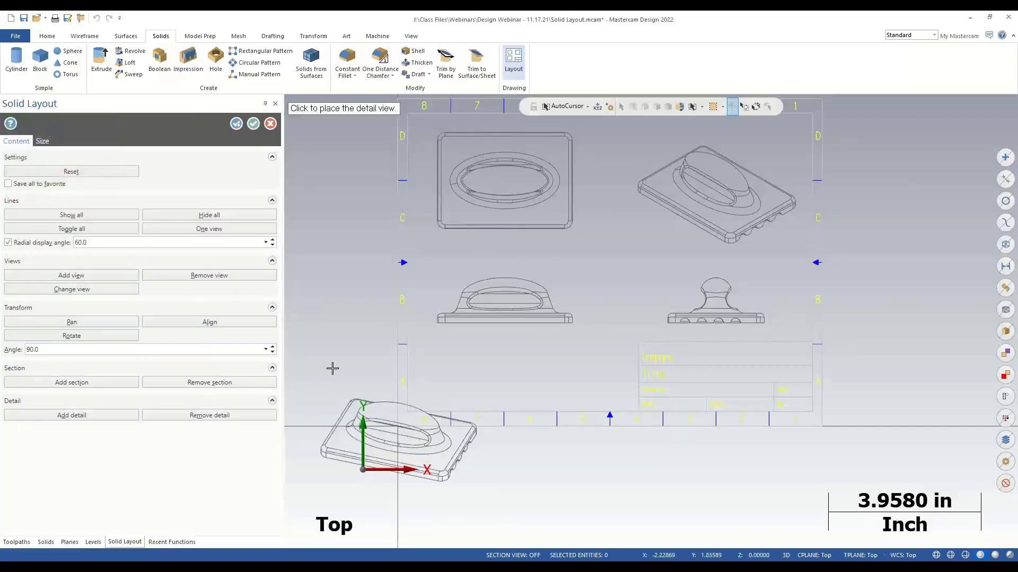
{"action": "scroll", "coordinate": [413, 424], "scroll_direction": "up", "scroll_amount": 3}
{"action": "scroll", "coordinate": [553, 446], "scroll_direction": "up", "scroll_amount": 2}
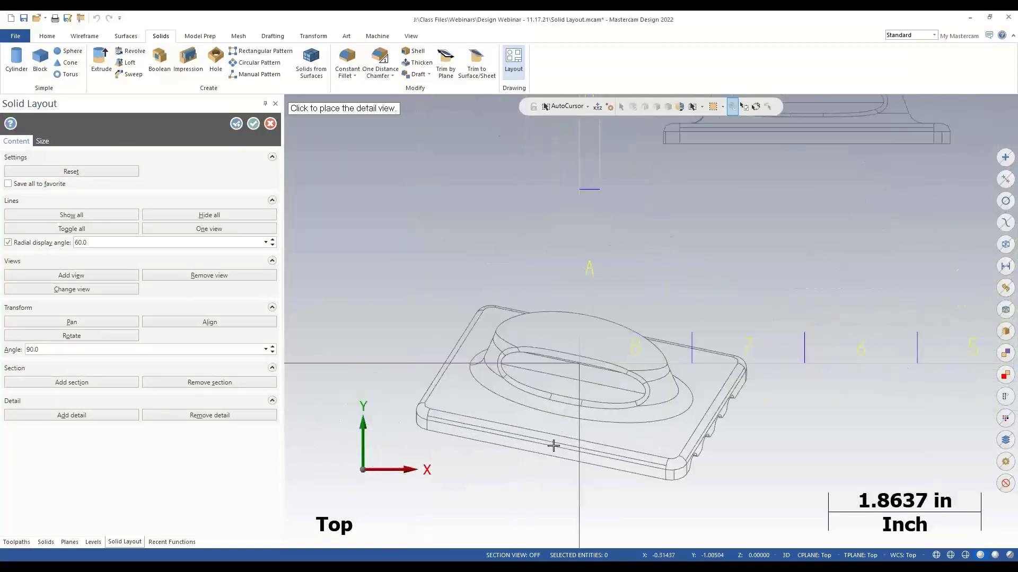
{"action": "scroll", "coordinate": [553, 446], "scroll_direction": "down", "scroll_amount": 9}
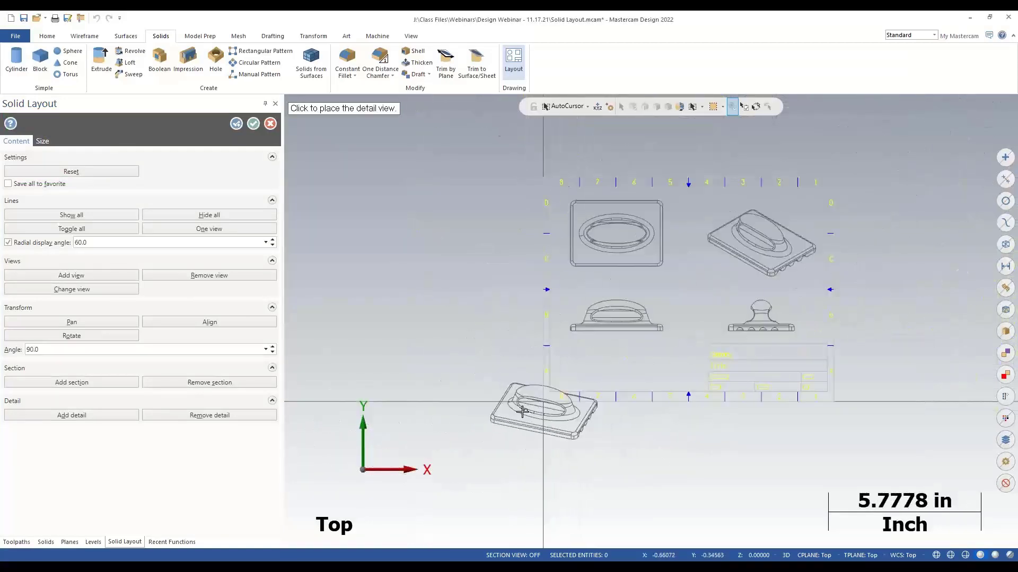
{"action": "left_click", "coordinate": [791, 310]}
{"action": "scroll", "coordinate": [777, 329], "scroll_direction": "up", "scroll_amount": 4}
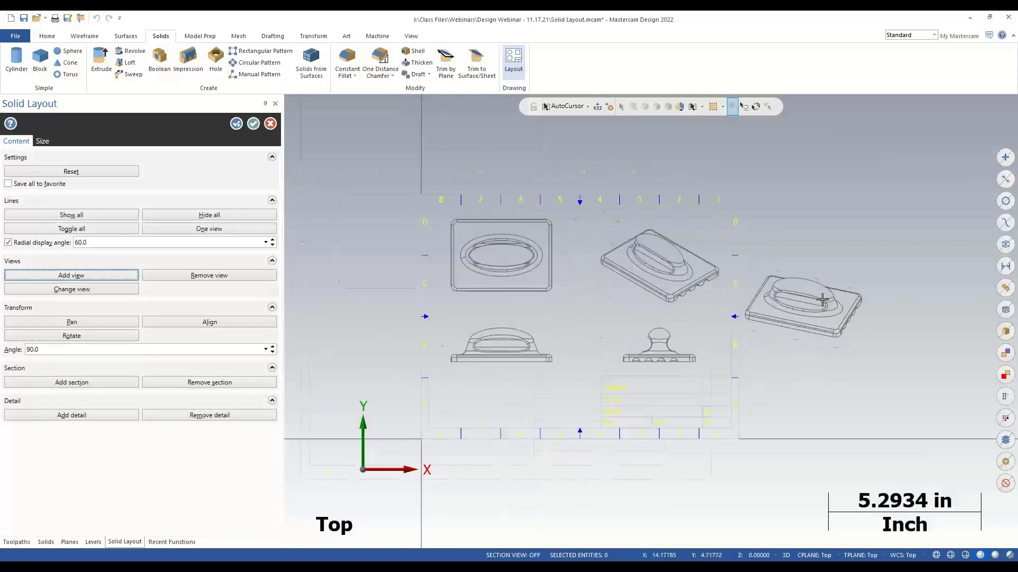
Step: Remove the Trimetric view beside the sheet from the layout
{"action": "left_click", "coordinate": [209, 275]}
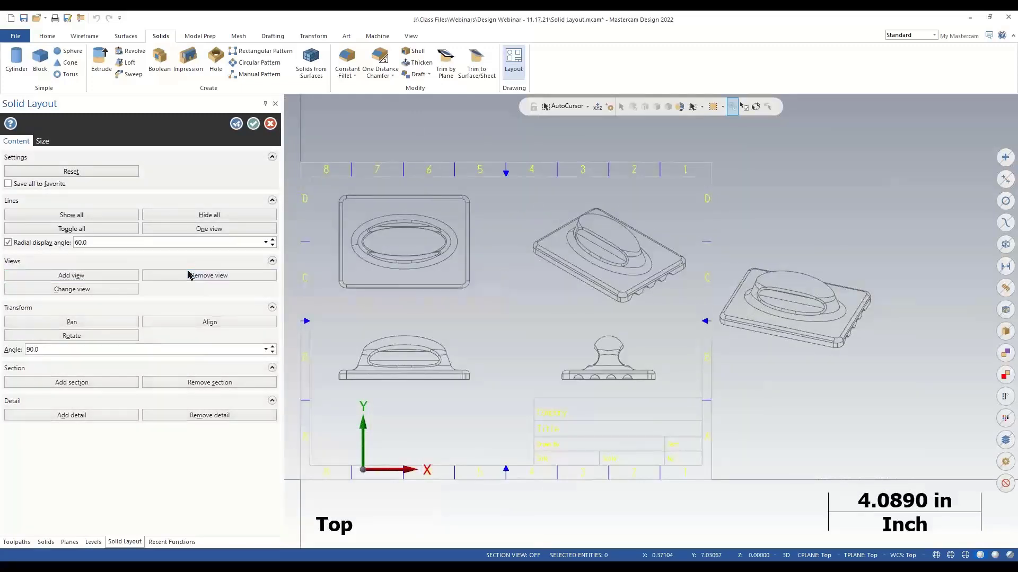
{"action": "left_click", "coordinate": [831, 318]}
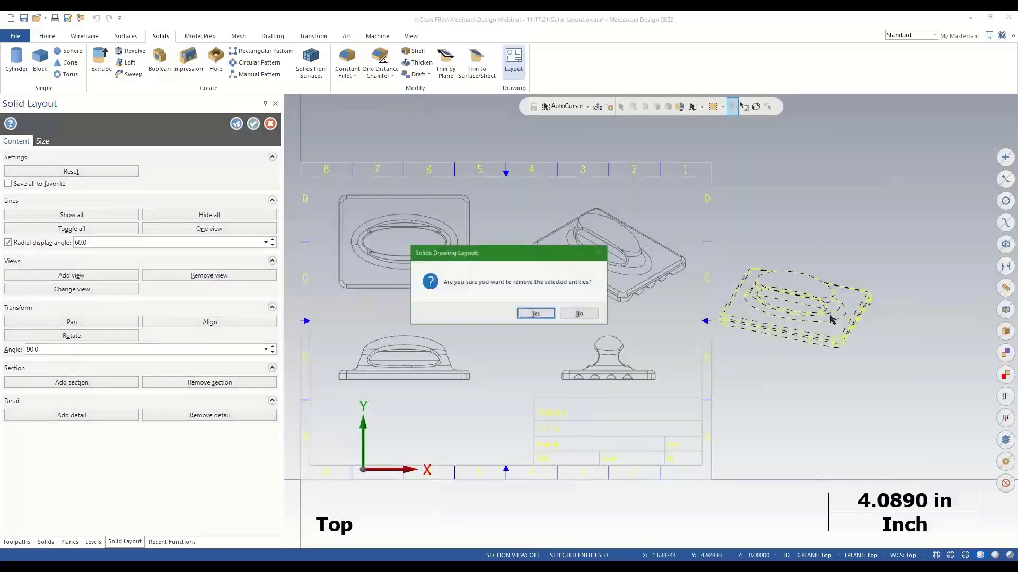
{"action": "left_click", "coordinate": [534, 313]}
Step: Add an enlarged circular detail of the front view's right base corner, about 0.3 in radius, and place it below that view beside the title block
{"action": "scroll", "coordinate": [900, 313], "scroll_direction": "down", "scroll_amount": 1}
{"action": "scroll", "coordinate": [773, 335], "scroll_direction": "up", "scroll_amount": 1}
{"action": "scroll", "coordinate": [733, 285], "scroll_direction": "up", "scroll_amount": 1}
{"action": "scroll", "coordinate": [682, 295], "scroll_direction": "down", "scroll_amount": 1}
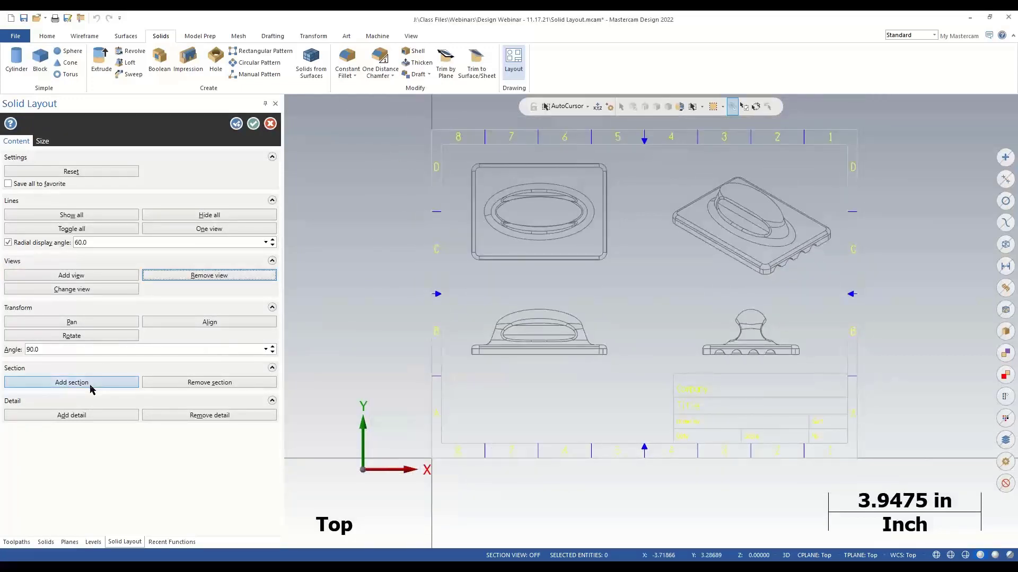
{"action": "left_click", "coordinate": [95, 416]}
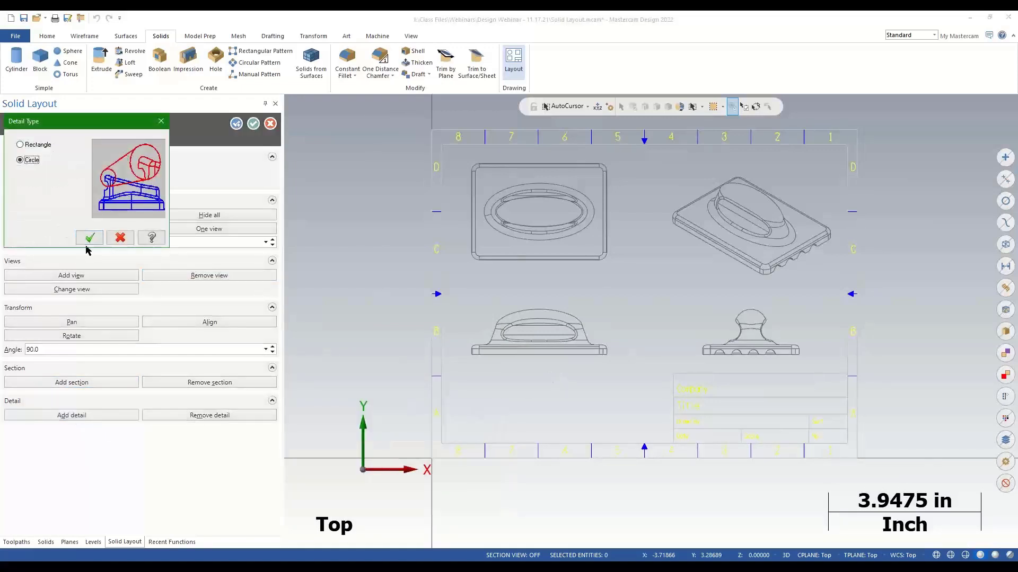
{"action": "left_click", "coordinate": [89, 237]}
{"action": "scroll", "coordinate": [623, 347], "scroll_direction": "up", "scroll_amount": 3}
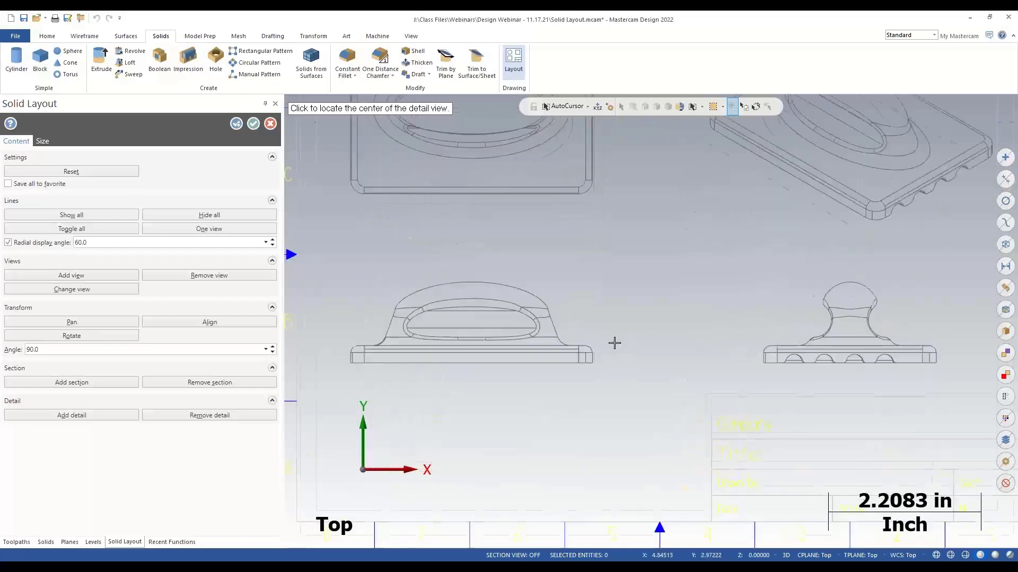
{"action": "scroll", "coordinate": [614, 344], "scroll_direction": "up", "scroll_amount": 3}
{"action": "left_click", "coordinate": [573, 357]}
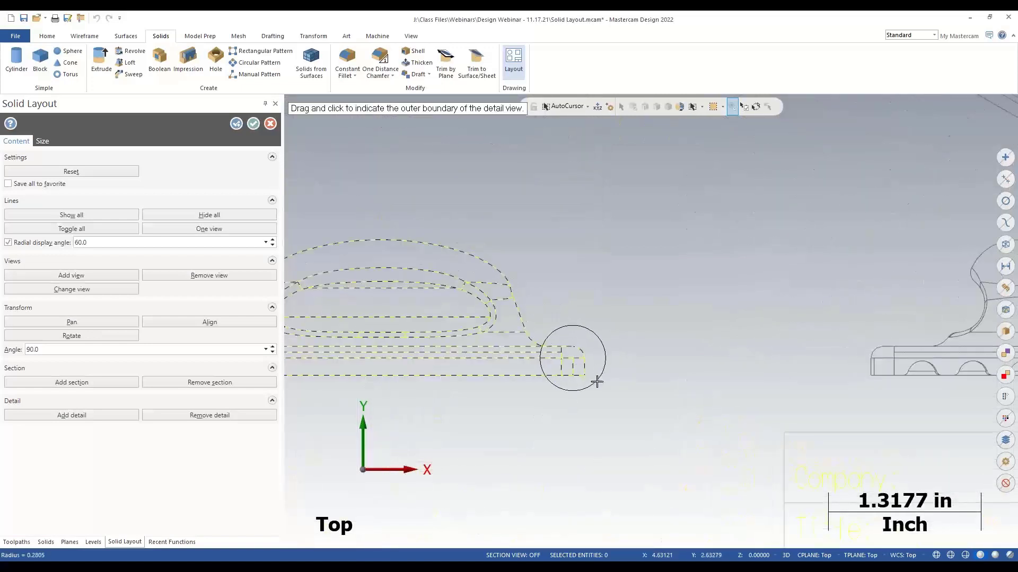
{"action": "left_click", "coordinate": [597, 382]}
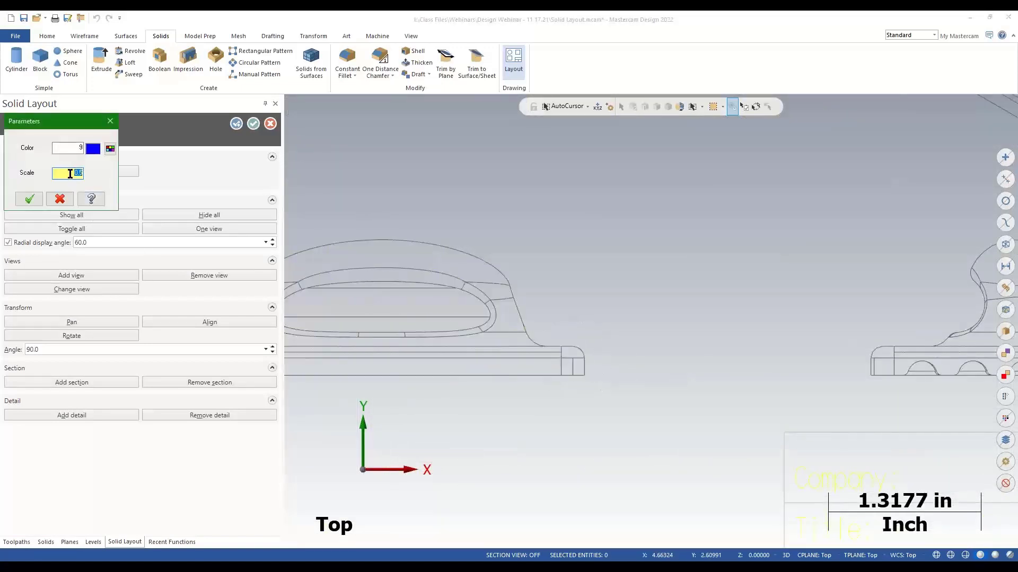
{"action": "left_click", "coordinate": [30, 198]}
{"action": "scroll", "coordinate": [583, 254], "scroll_direction": "down", "scroll_amount": 4}
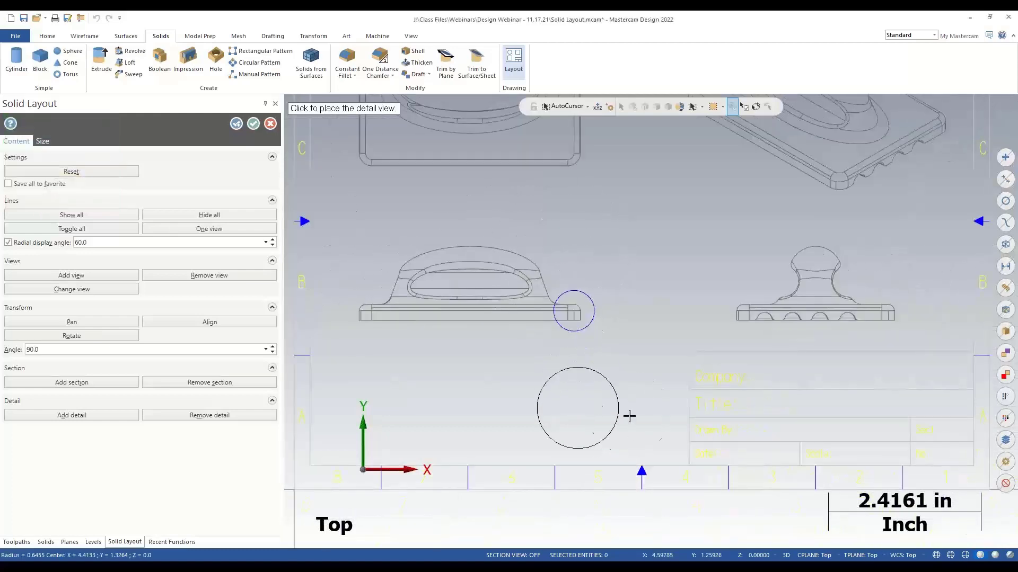
{"action": "left_click", "coordinate": [610, 405]}
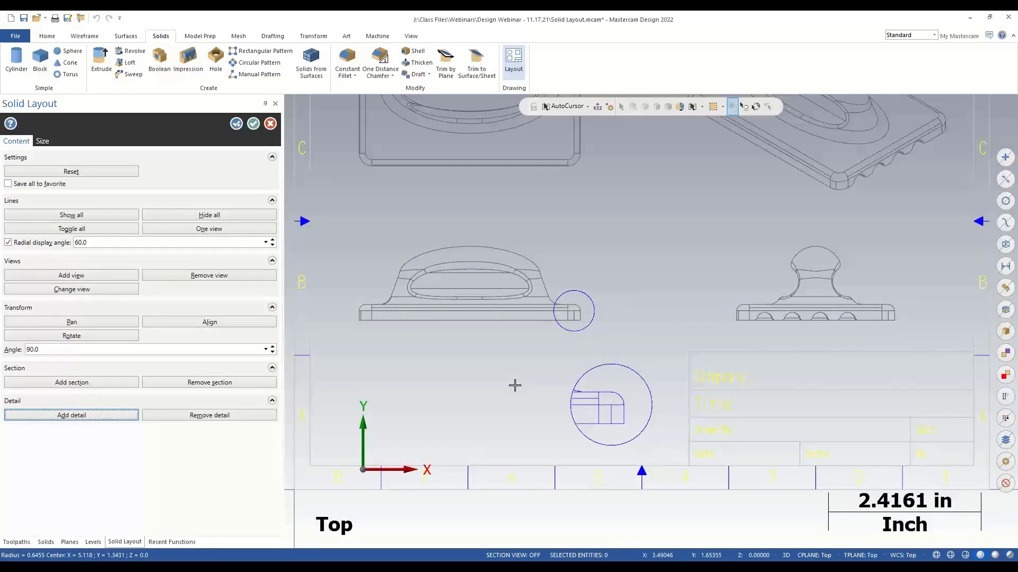
Step: Add a straight vertical section through the midpoint of the front view's base at scale 0.5, placing it below the front view
{"action": "left_click", "coordinate": [46, 383]}
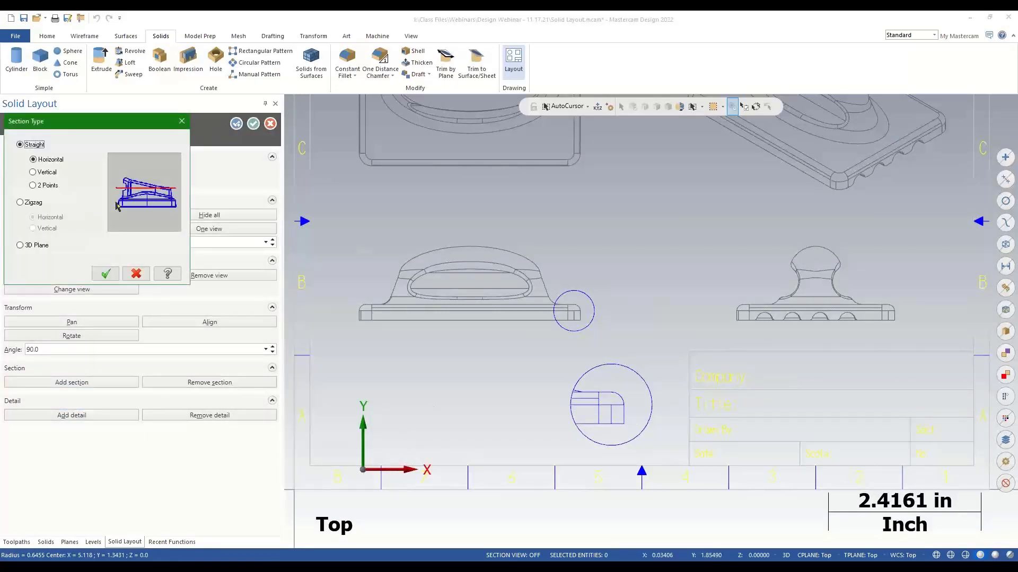
{"action": "left_click", "coordinate": [33, 173]}
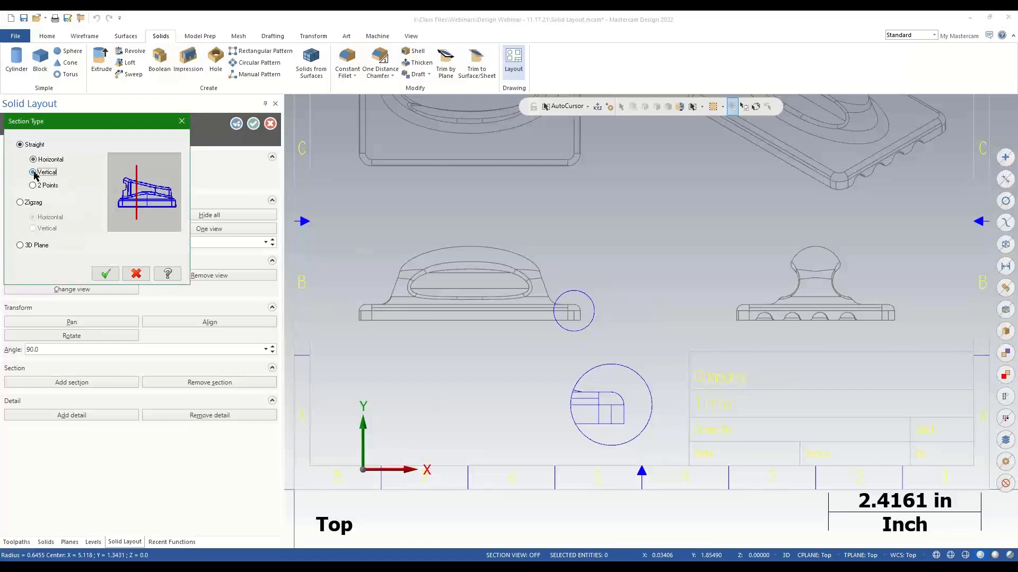
{"action": "left_click", "coordinate": [106, 274]}
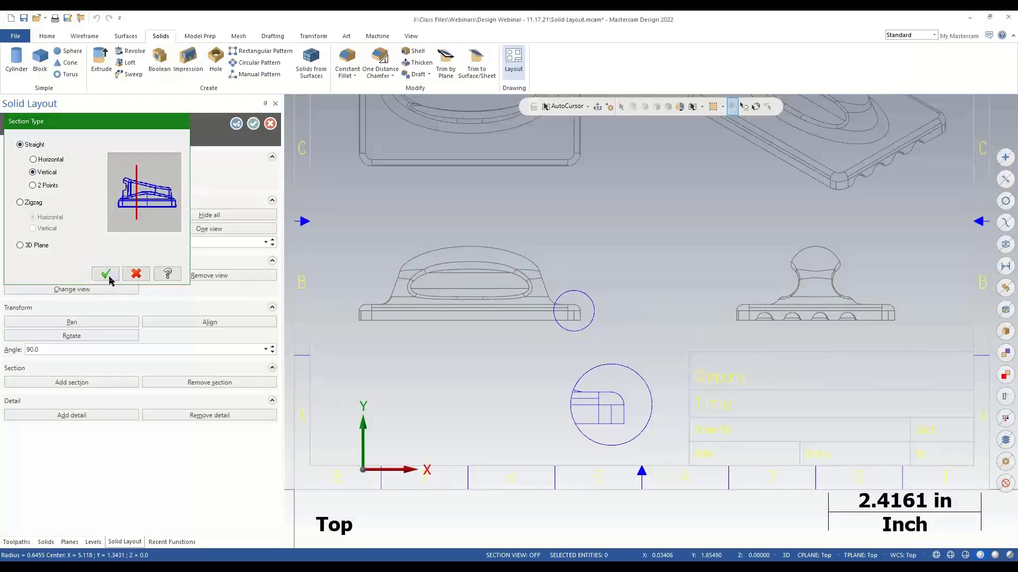
{"action": "left_click", "coordinate": [470, 321]}
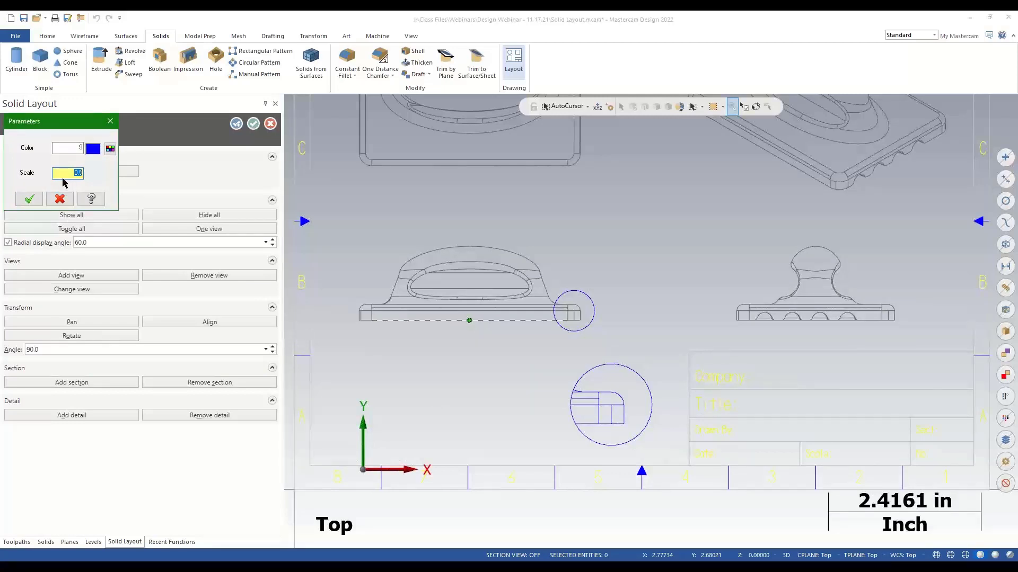
{"action": "left_click", "coordinate": [29, 198]}
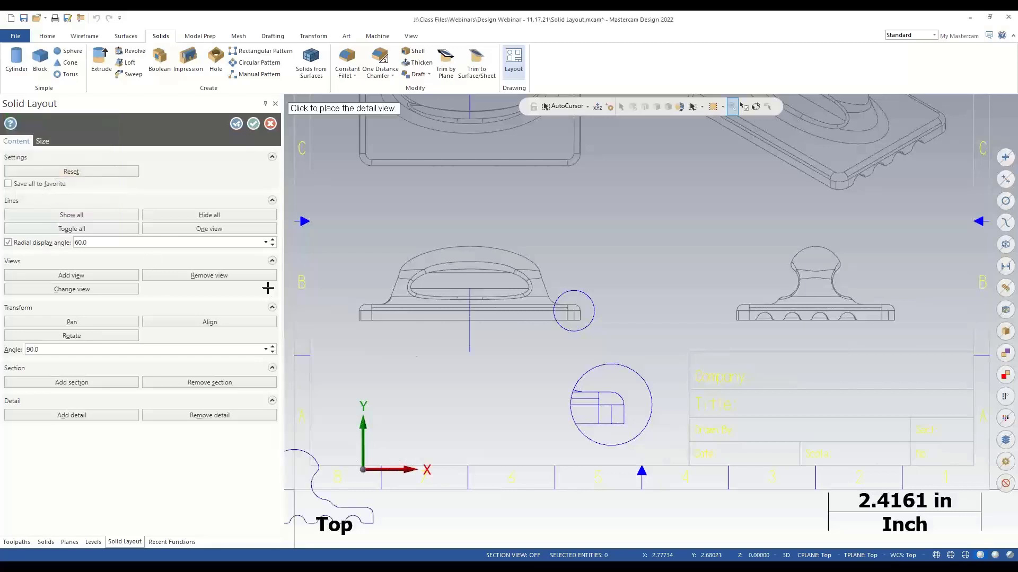
{"action": "scroll", "coordinate": [509, 366], "scroll_direction": "down", "scroll_amount": 3}
{"action": "scroll", "coordinate": [371, 443], "scroll_direction": "up", "scroll_amount": 2}
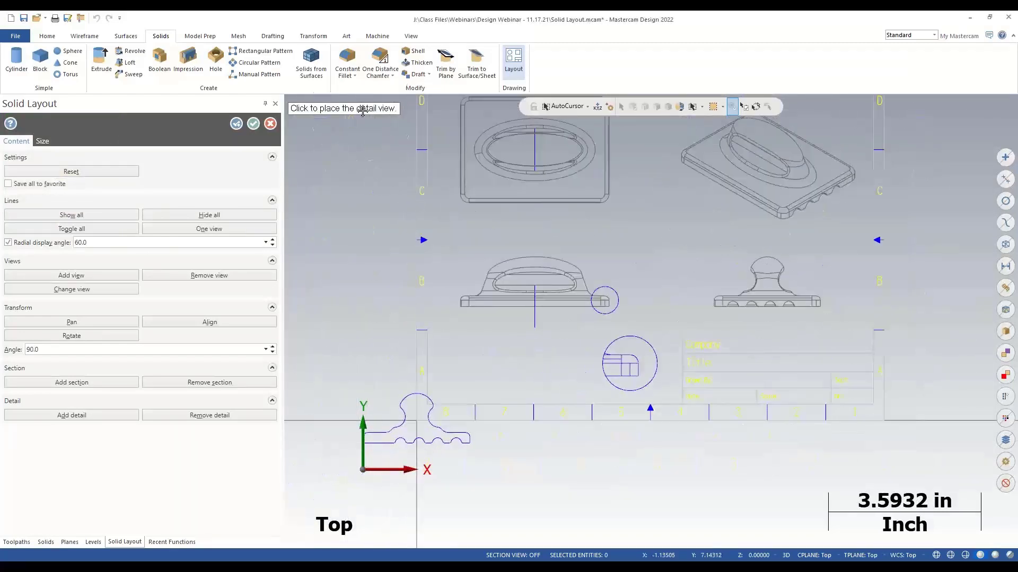
{"action": "left_click", "coordinate": [489, 371]}
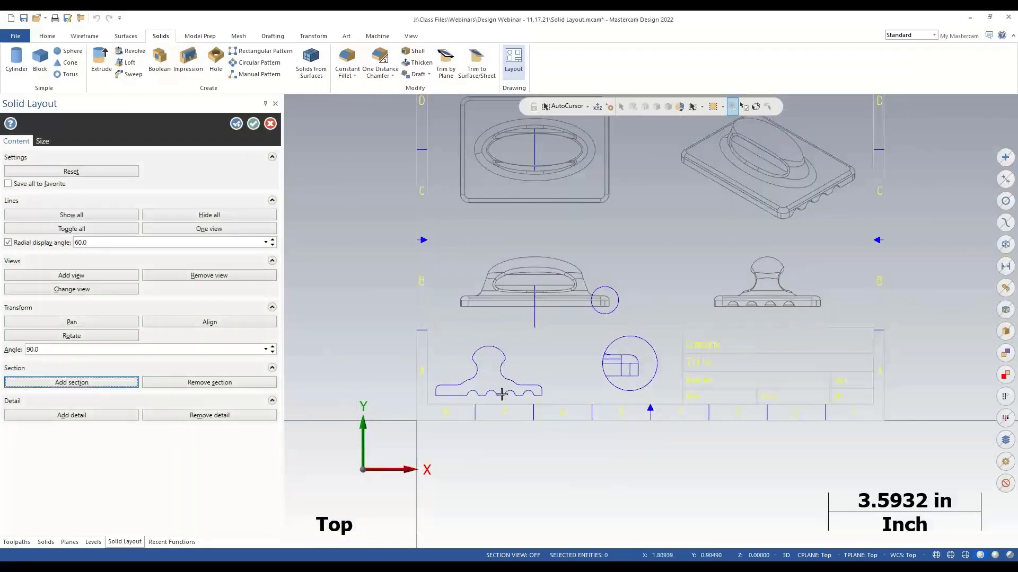
Step: Pan the section view slightly up and to the right, closer beneath the front view, and accept the solid layout
{"action": "scroll", "coordinate": [513, 444], "scroll_direction": "up", "scroll_amount": 3}
{"action": "left_click", "coordinate": [70, 322]}
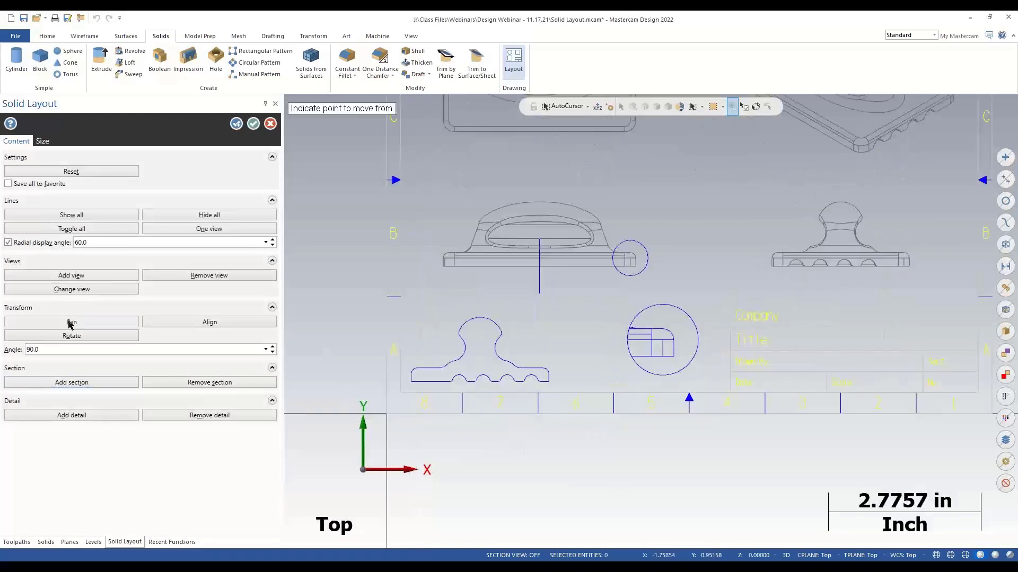
{"action": "left_click", "coordinate": [468, 381]}
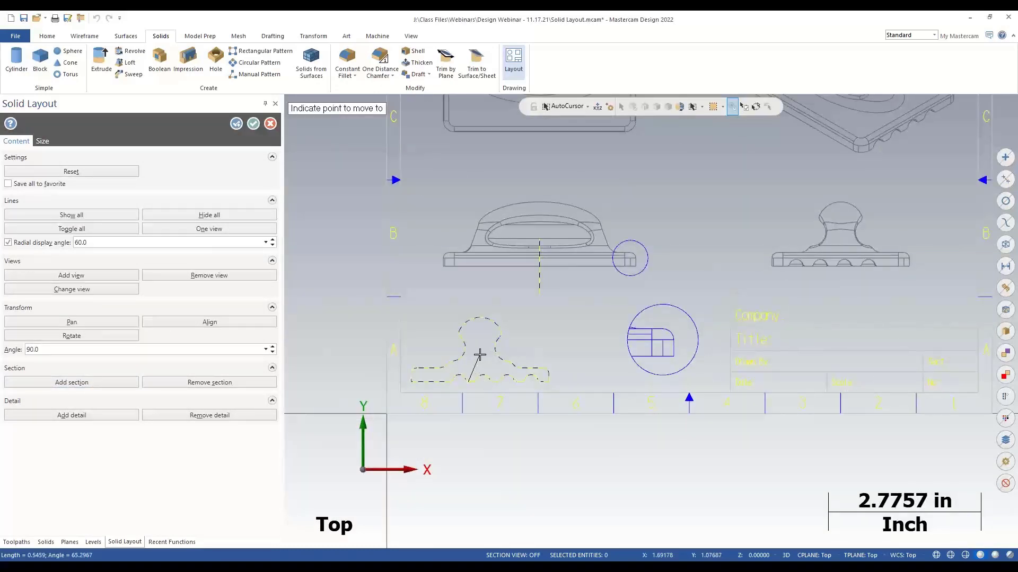
{"action": "left_click", "coordinate": [480, 355]}
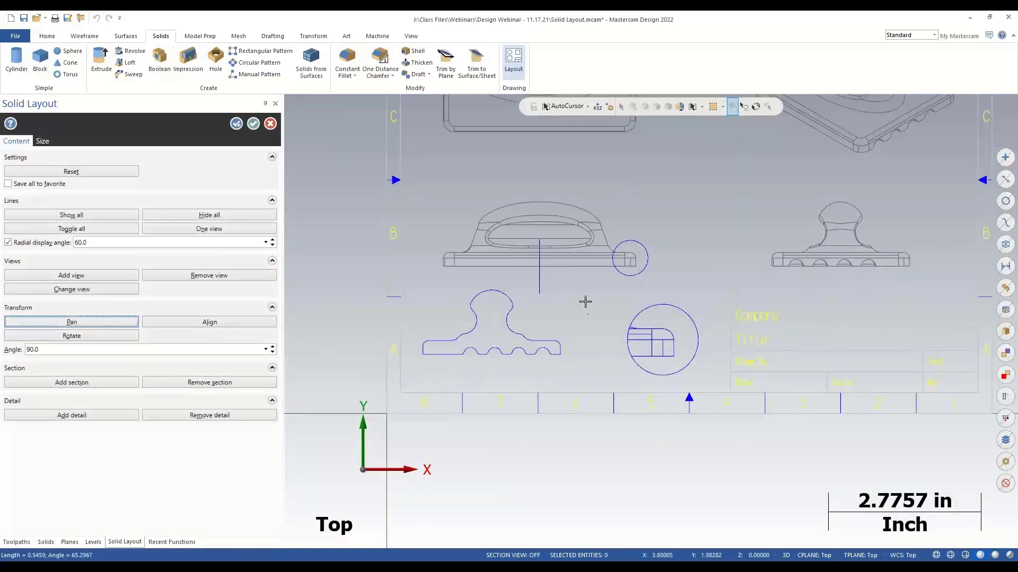
{"action": "scroll", "coordinate": [585, 301], "scroll_direction": "down", "scroll_amount": 4}
{"action": "scroll", "coordinate": [469, 281], "scroll_direction": "up", "scroll_amount": 2}
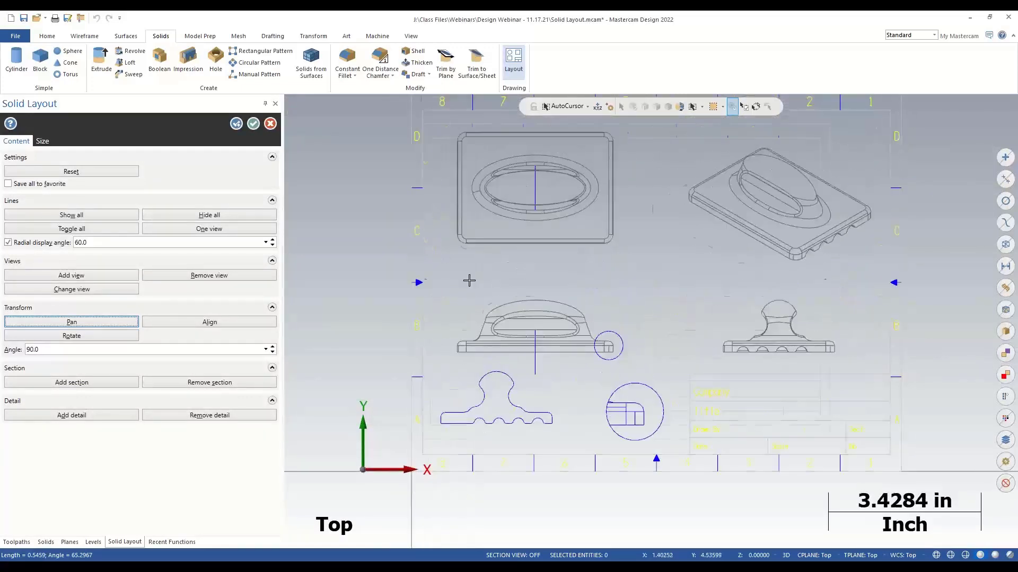
{"action": "scroll", "coordinate": [469, 281], "scroll_direction": "down", "scroll_amount": 3}
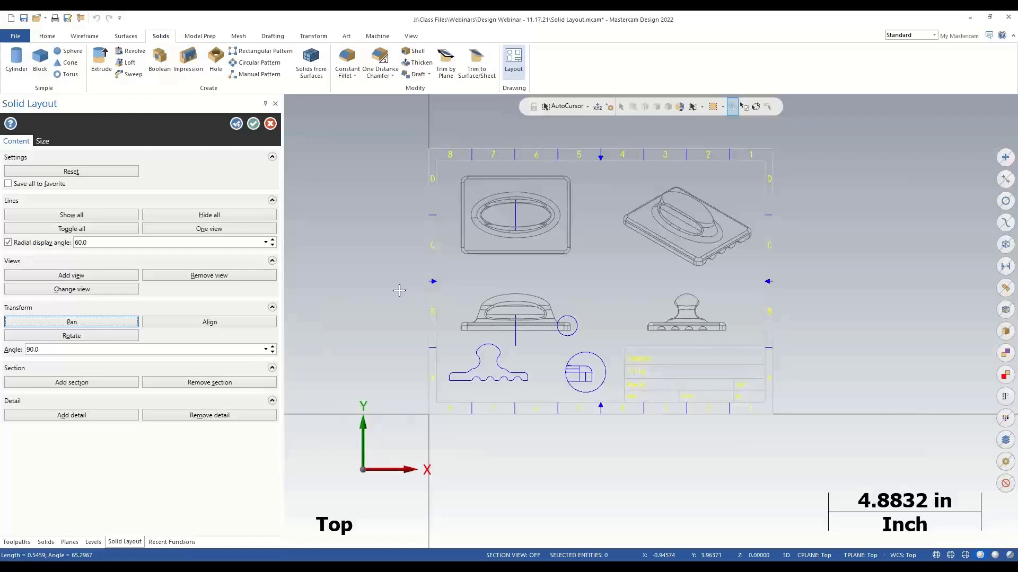
{"action": "left_click", "coordinate": [253, 124]}
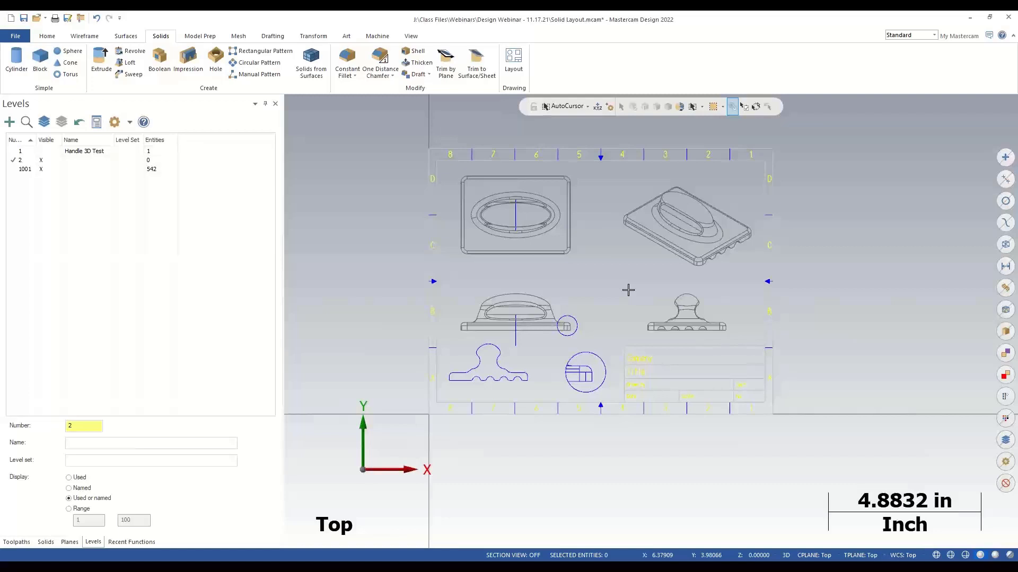
Step: Add a smart dimension across the overall width of the top view, placing it just below that view
{"action": "left_click", "coordinate": [273, 36]}
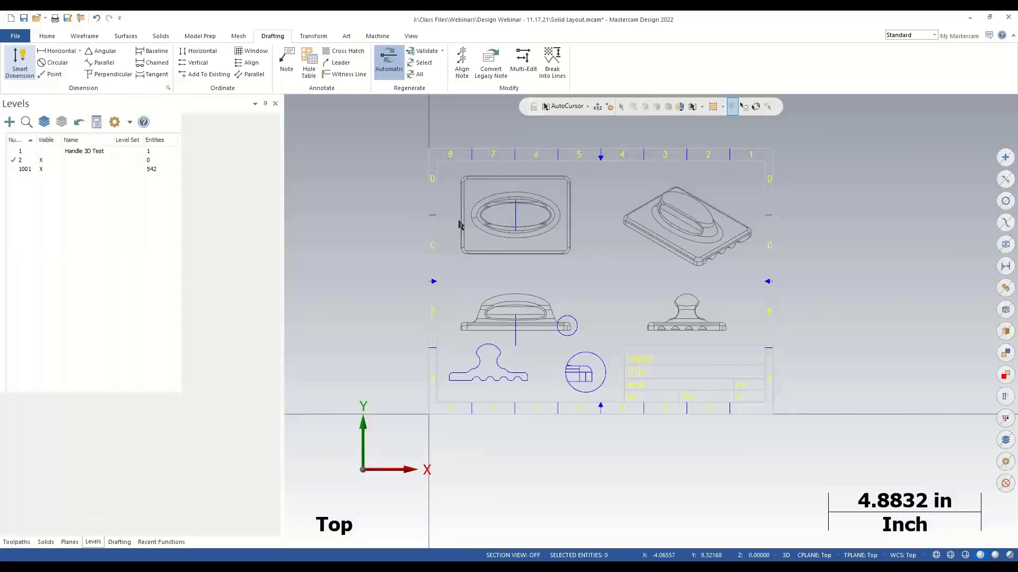
{"action": "left_click", "coordinate": [570, 237]}
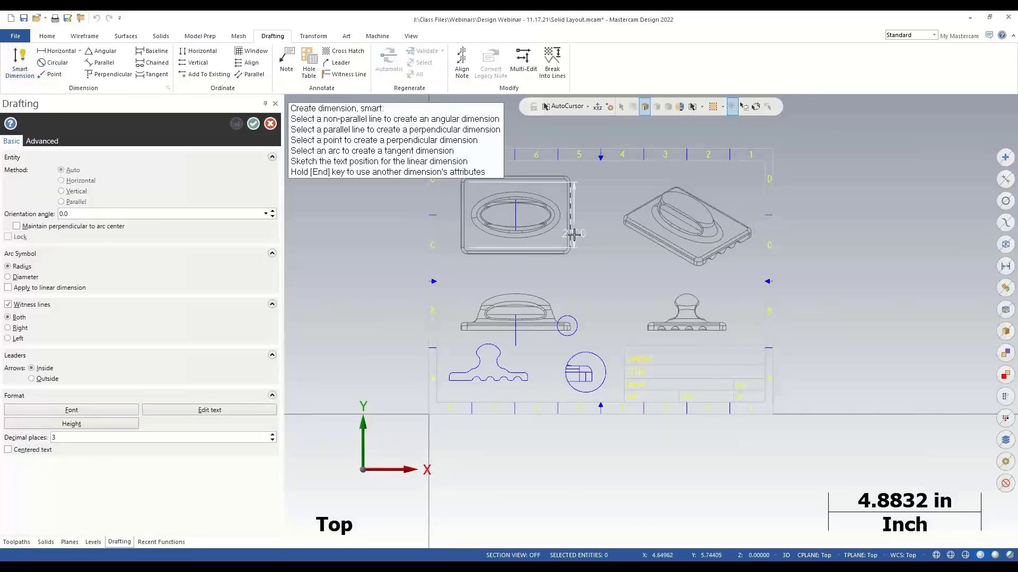
{"action": "left_click", "coordinate": [573, 234]}
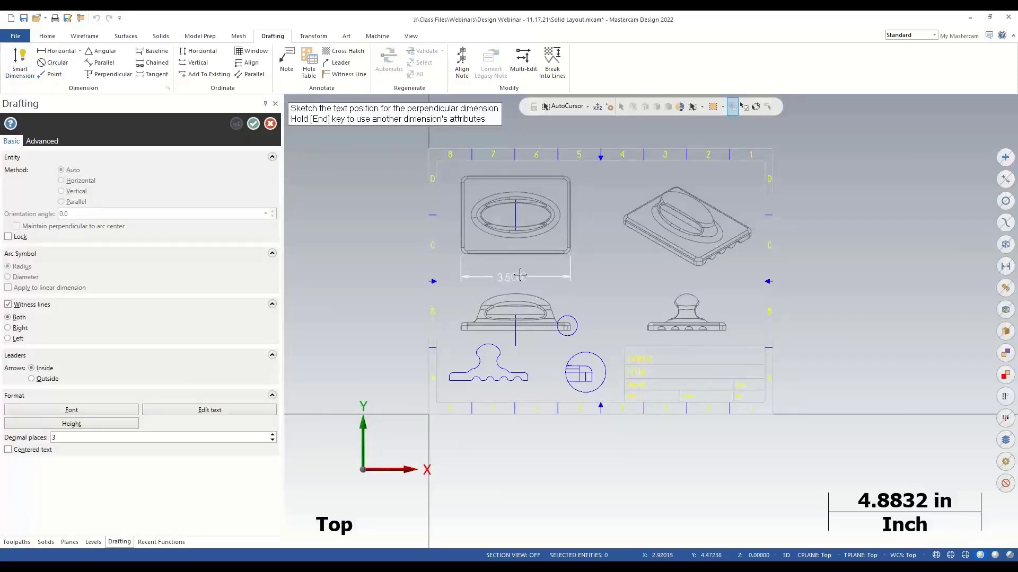
{"action": "left_click", "coordinate": [520, 272]}
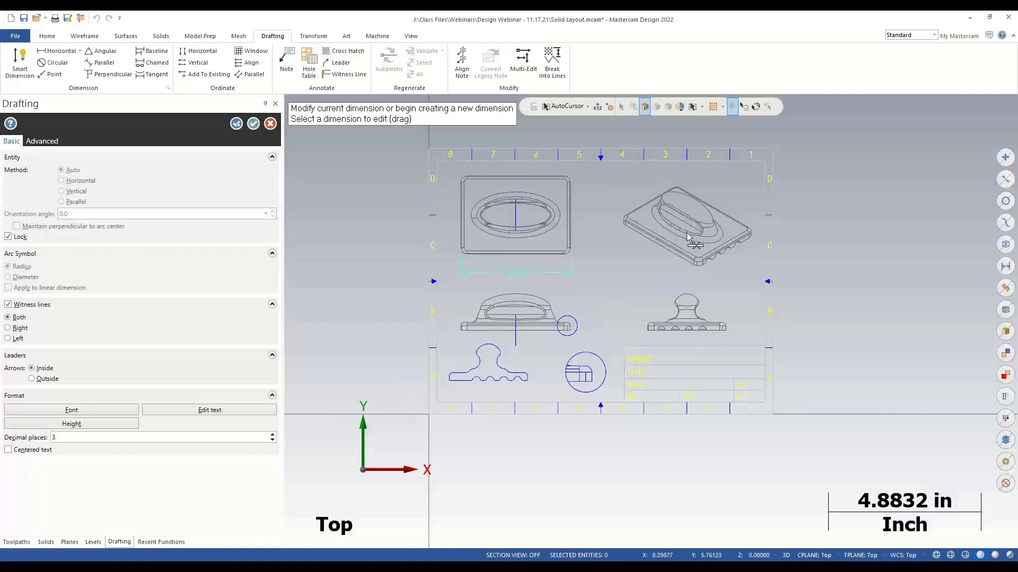
{"action": "left_click", "coordinate": [253, 127]}
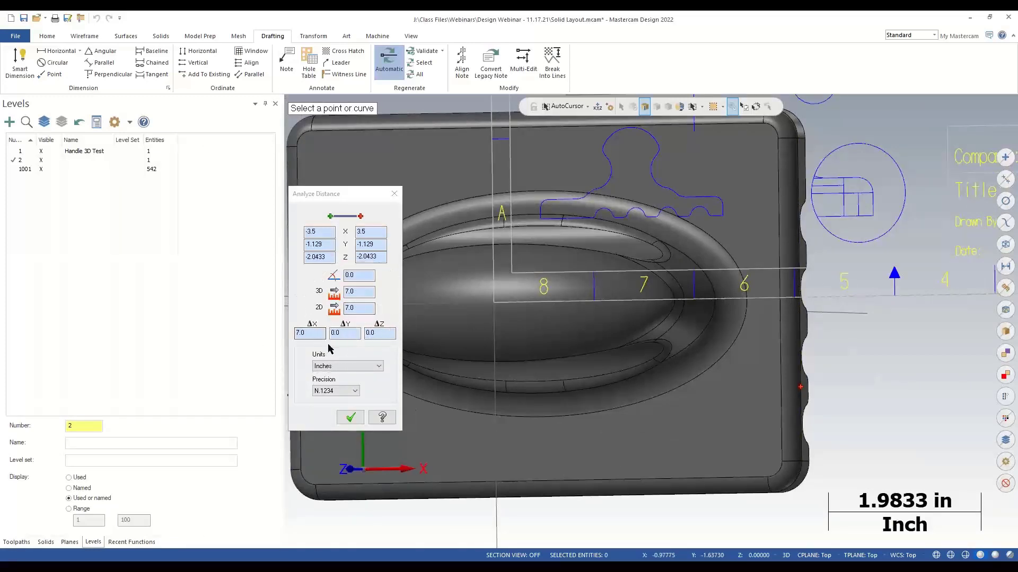
Step: Close the distance analysis of the solid and hide the Handle 3D Test level
{"action": "left_click", "coordinate": [358, 418]}
{"action": "scroll", "coordinate": [677, 215], "scroll_direction": "down", "scroll_amount": 5}
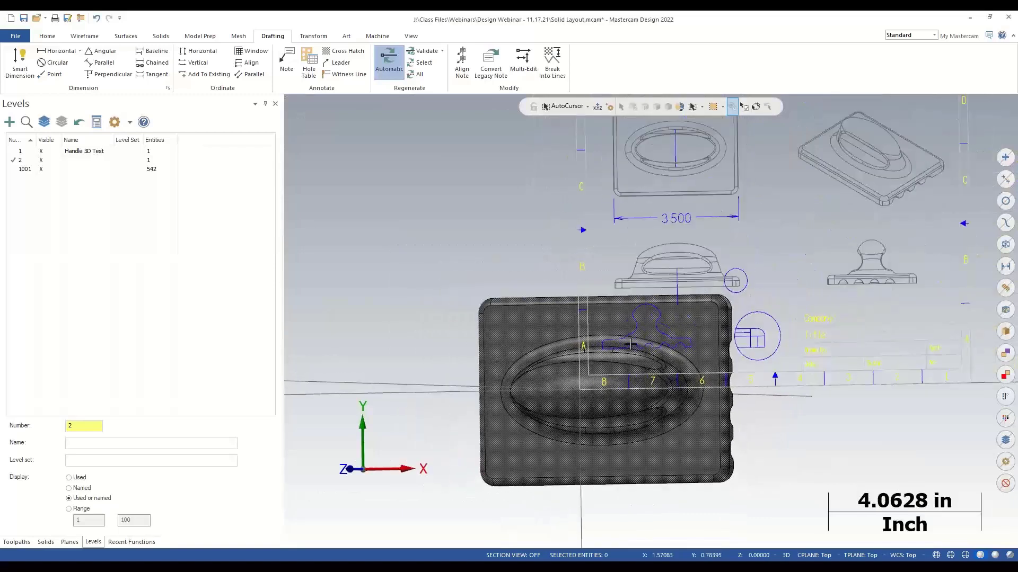
{"action": "left_click", "coordinate": [41, 152]}
Step: Delete the width dimension below the top view and return the display to the Top view
{"action": "left_click", "coordinate": [685, 226]}
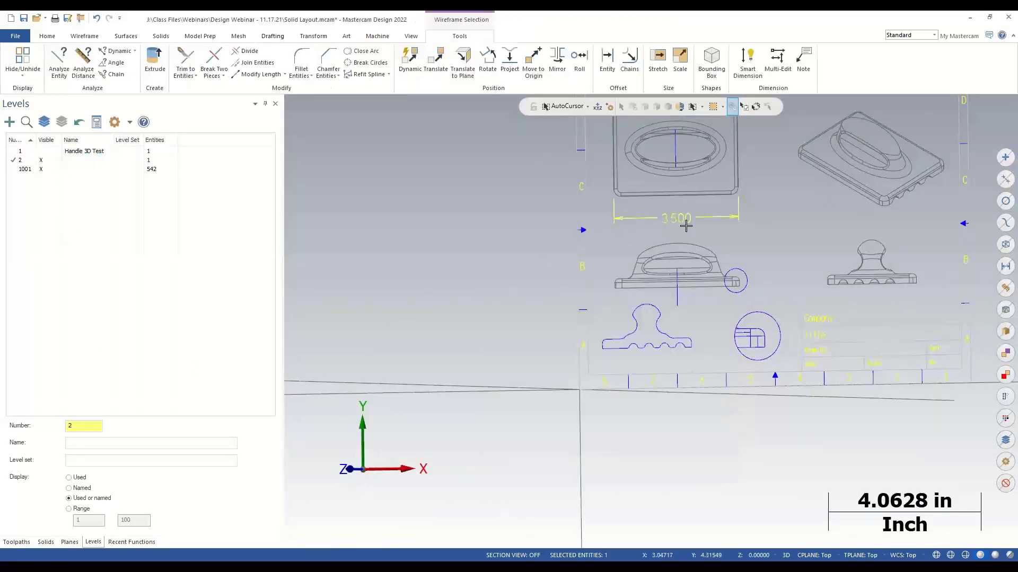
{"action": "key", "text": "Delete"}
{"action": "right_click", "coordinate": [685, 226]}
{"action": "left_click", "coordinate": [711, 246]}
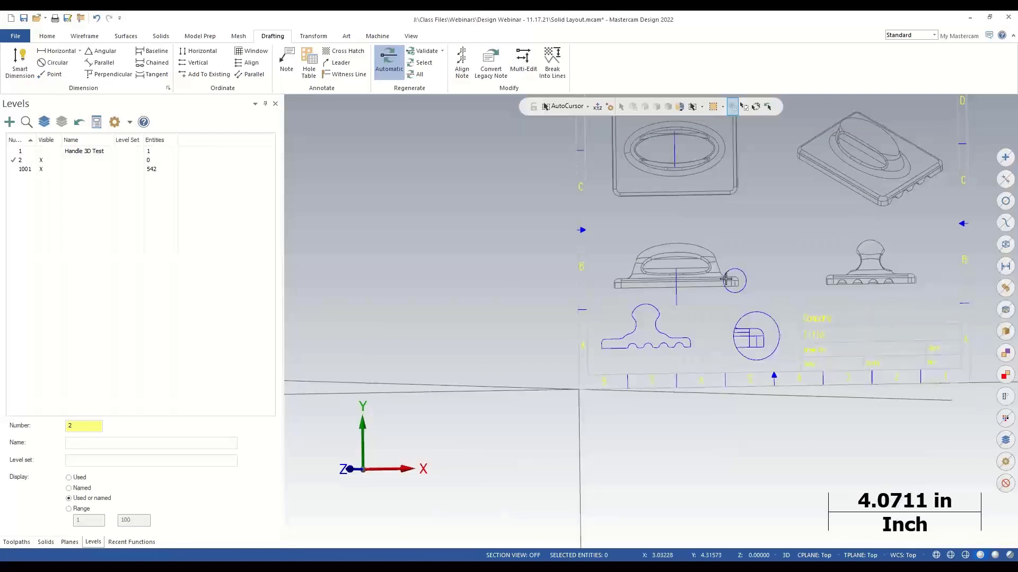
{"action": "scroll", "coordinate": [393, 242], "scroll_direction": "up", "scroll_amount": 4}
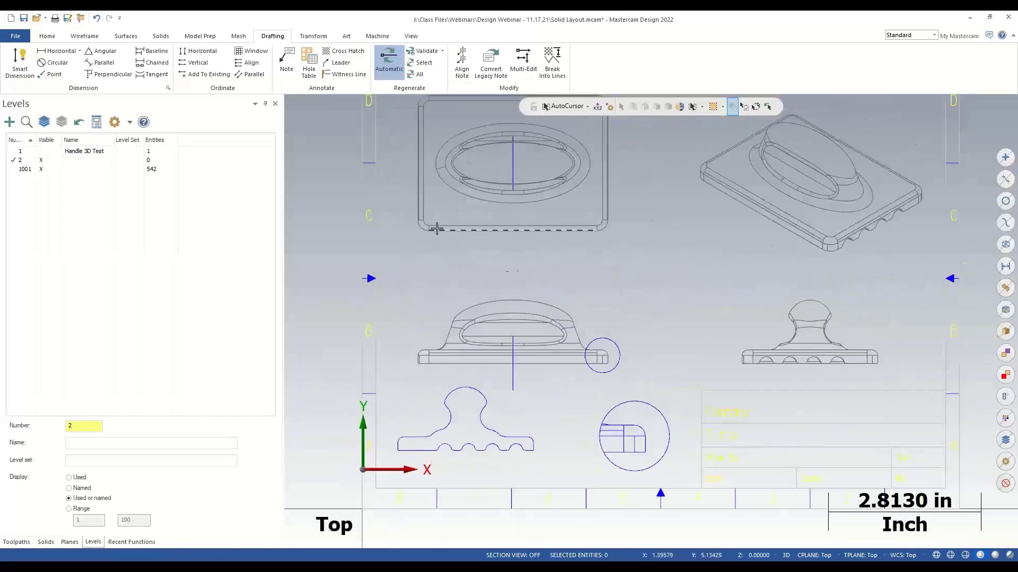
{"action": "scroll", "coordinate": [436, 227], "scroll_direction": "down", "scroll_amount": 1}
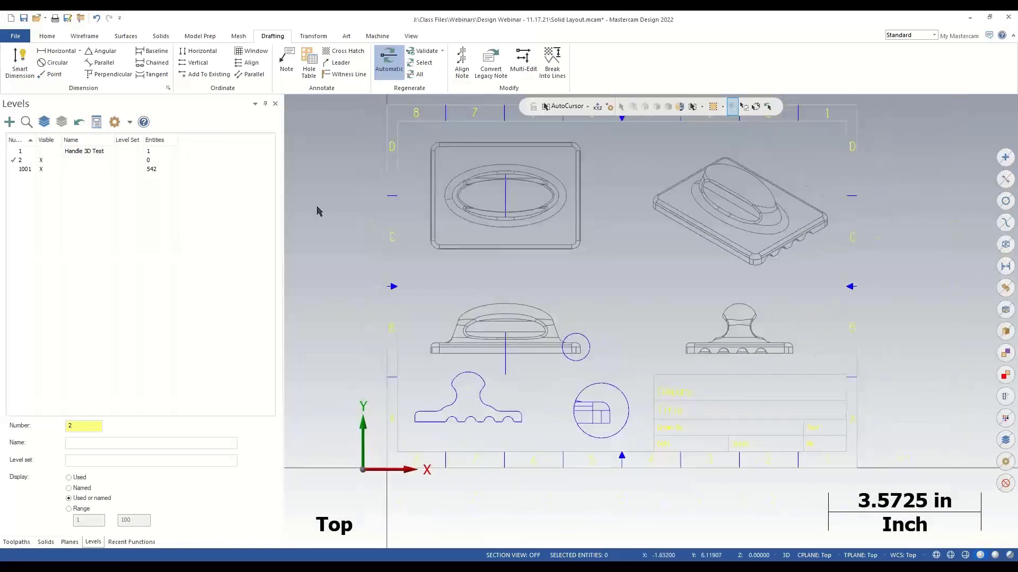
Step: Set the drafting dimension scale to 2.0 for this session only, without saving it to the configuration file
{"action": "left_click", "coordinate": [169, 88]}
{"action": "left_click", "coordinate": [169, 88]}
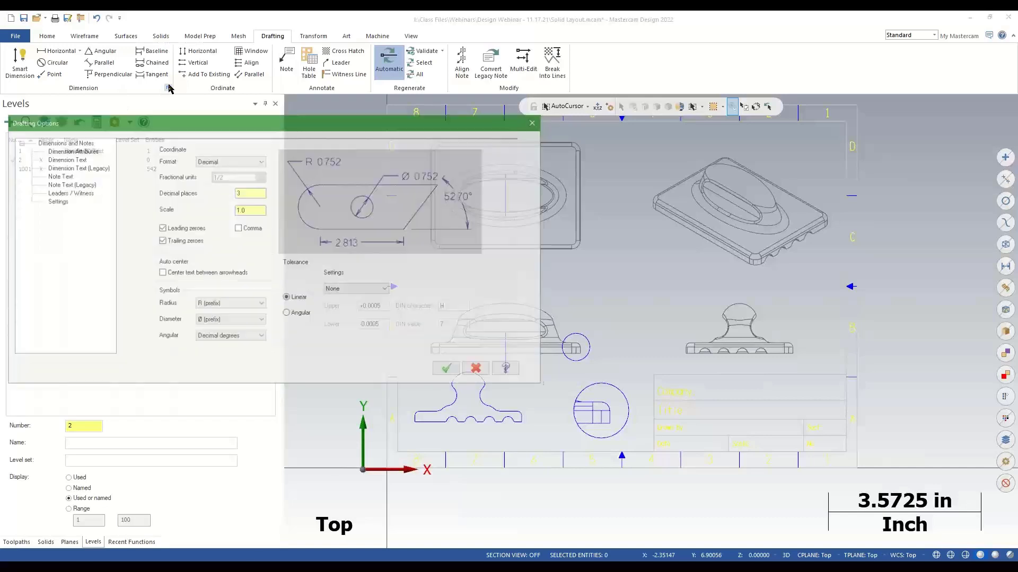
{"action": "key", "text": "Tab"}
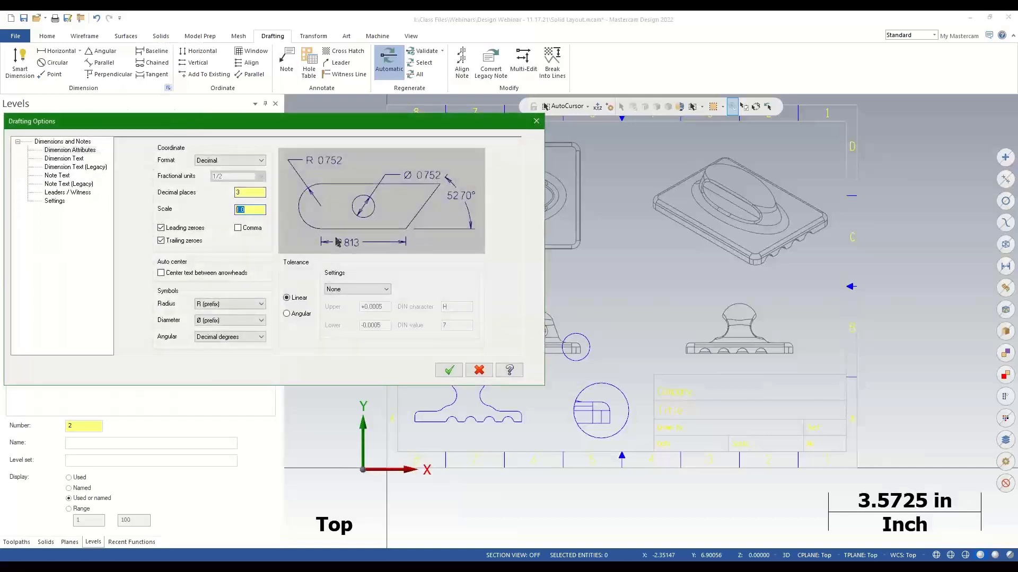
{"action": "type", "text": "2"}
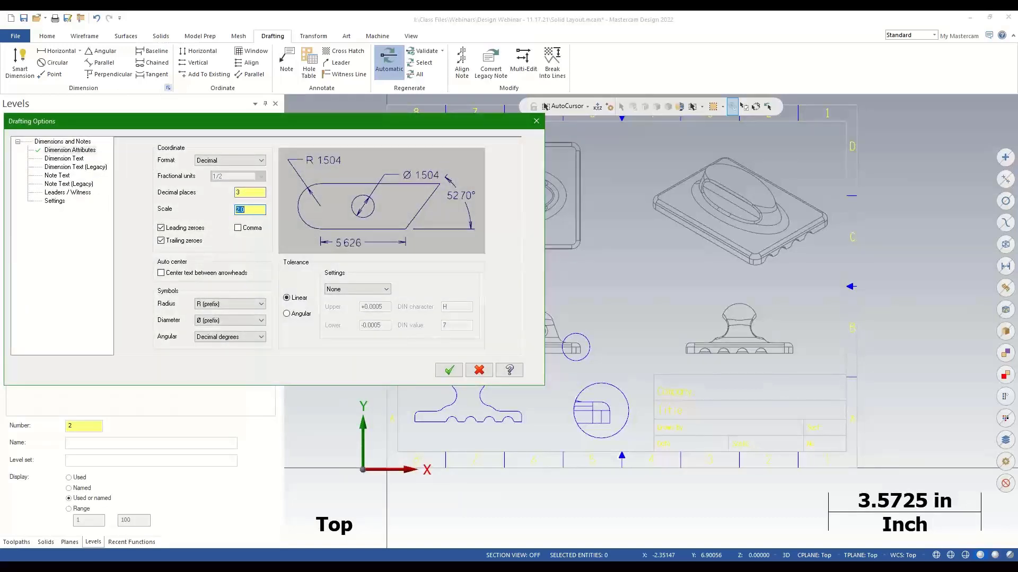
{"action": "left_click", "coordinate": [438, 373]}
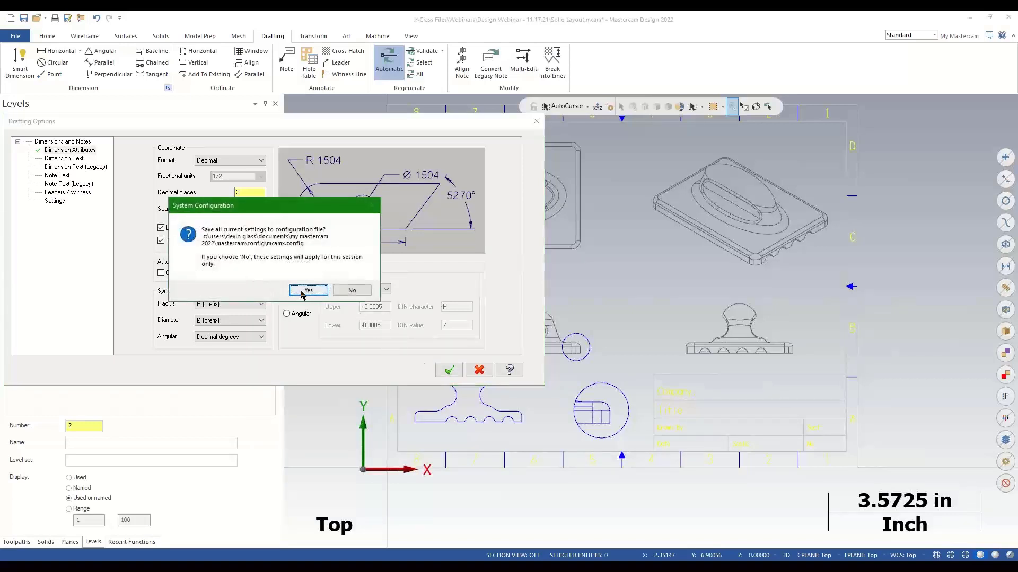
{"action": "left_click", "coordinate": [350, 290]}
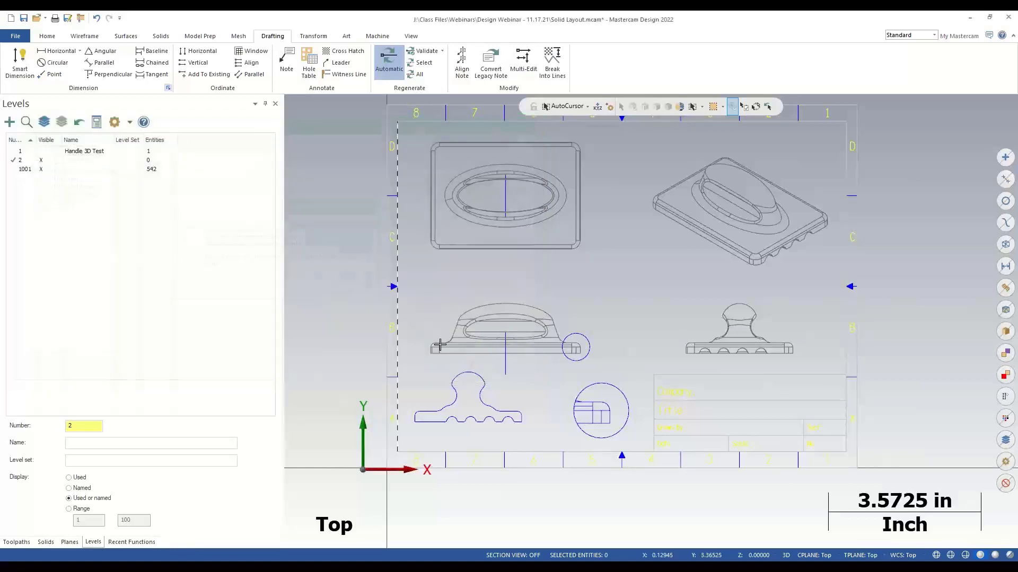
Step: Add a smart dimension between the top view's two outer vertical edges and place it centred below the view
{"action": "left_click", "coordinate": [20, 61]}
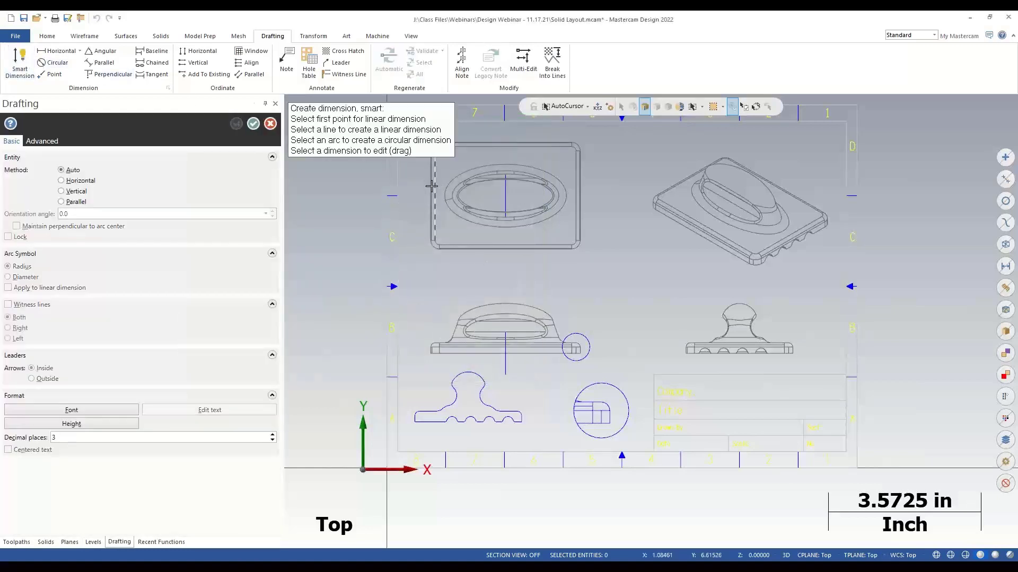
{"action": "left_click", "coordinate": [434, 188]}
{"action": "left_click", "coordinate": [580, 200]}
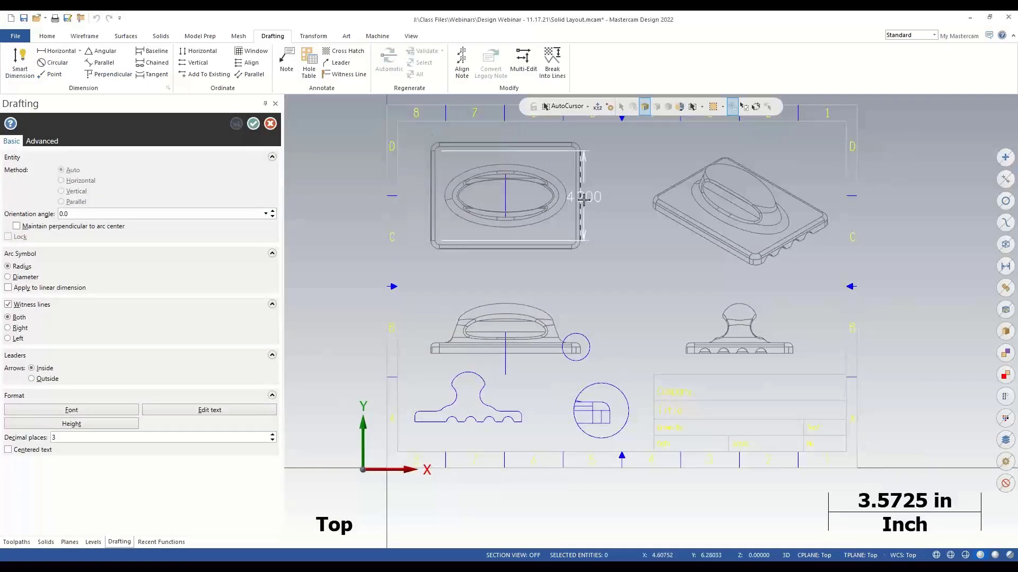
{"action": "left_click", "coordinate": [501, 278]}
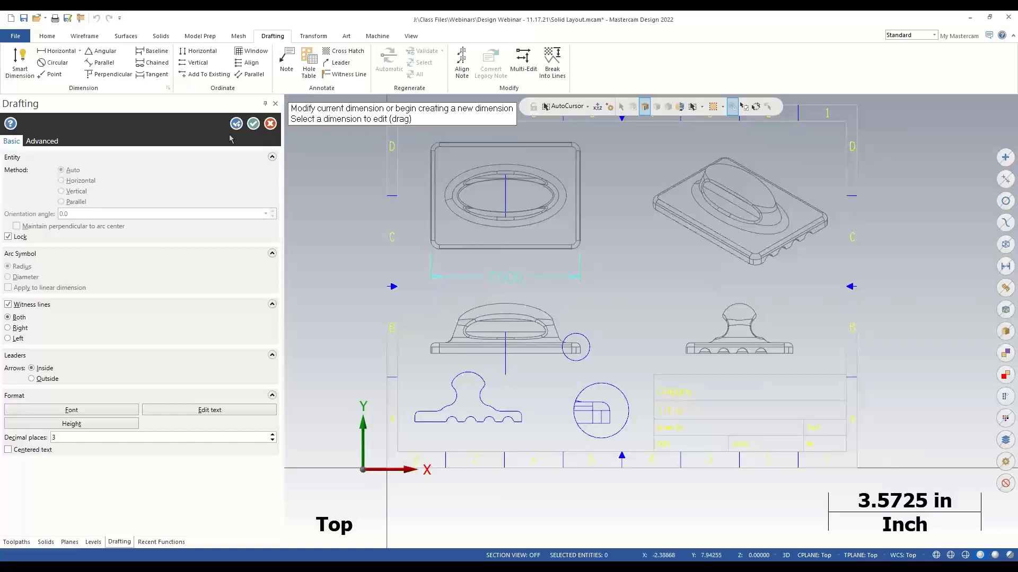
{"action": "left_click", "coordinate": [253, 124]}
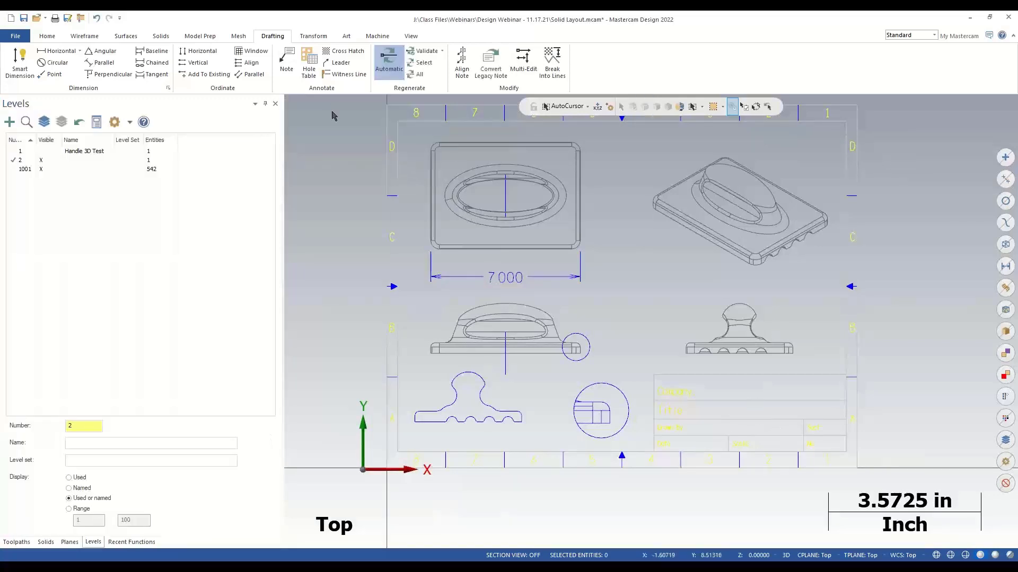
Step: Place a note containing the drafter's name beside the Title label in the title block
{"action": "left_click", "coordinate": [286, 61]}
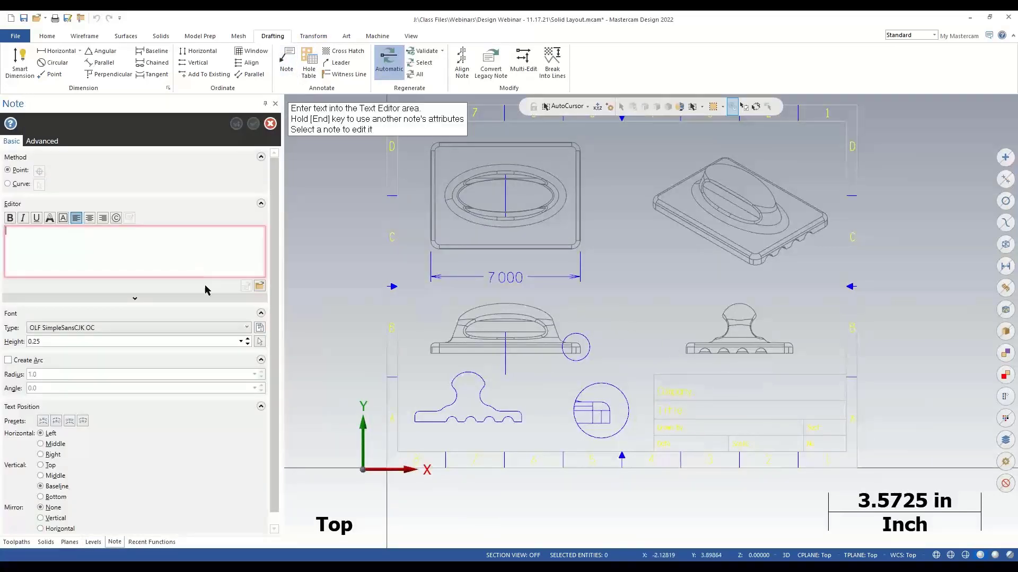
{"action": "type", "text": "D Glass"}
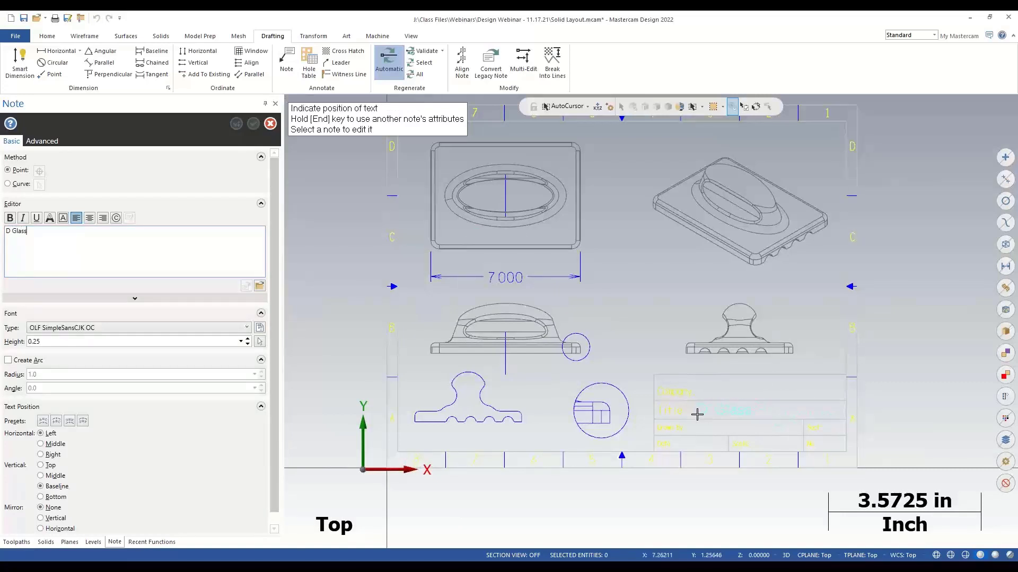
{"action": "scroll", "coordinate": [697, 415], "scroll_direction": "up", "scroll_amount": 3}
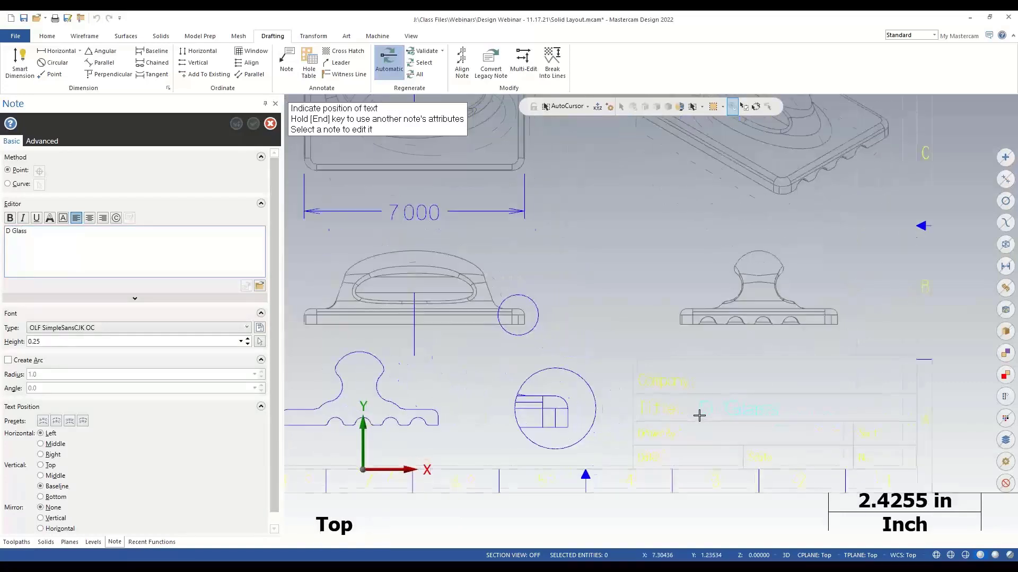
{"action": "left_click", "coordinate": [689, 414]}
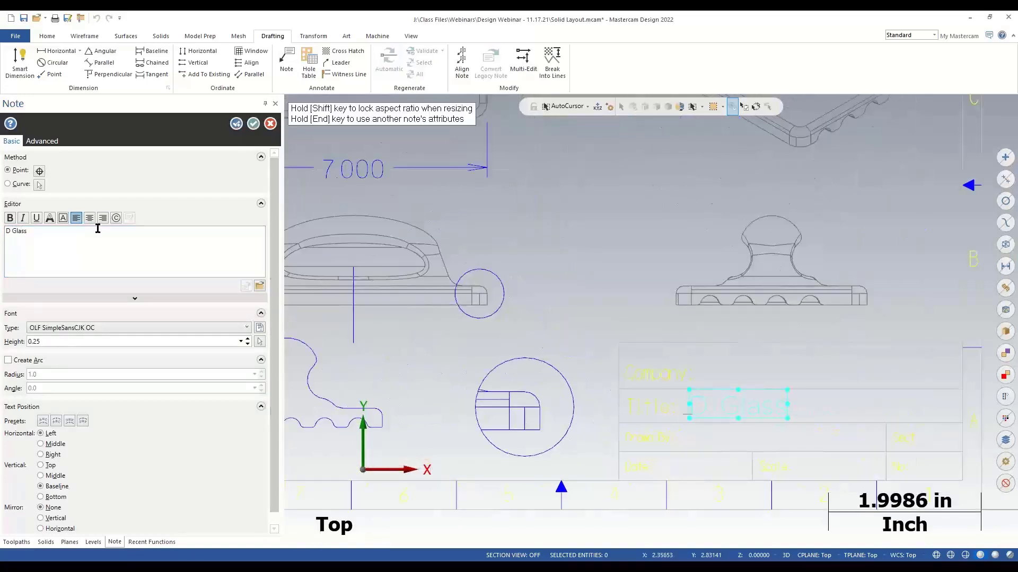
{"action": "left_click", "coordinate": [236, 124]}
Step: Add a note reading 1:2 beside the Scale label in the title block
{"action": "left_click_drag", "start_coordinate": [1, 231], "coordinate": [2, 242]}
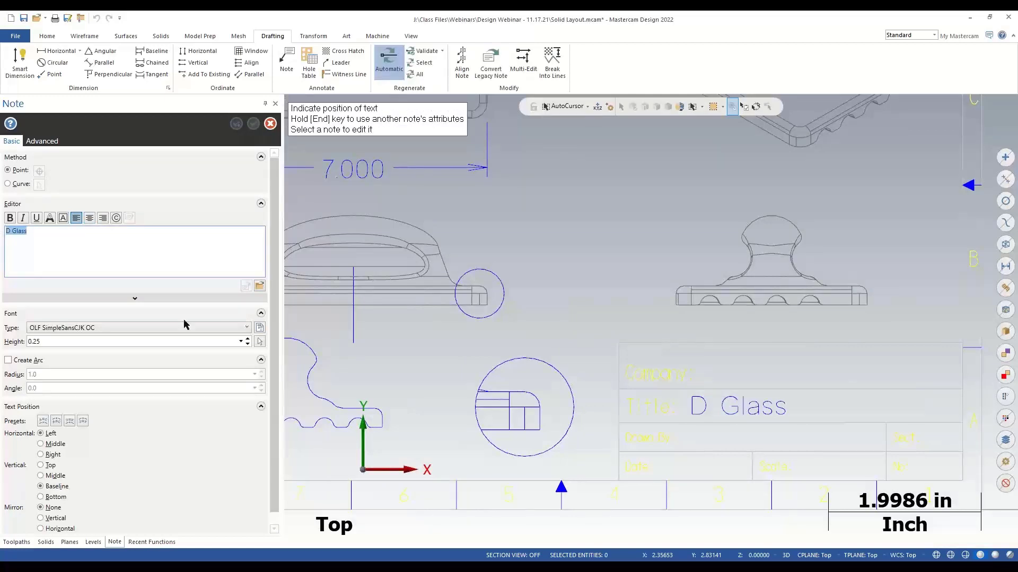
{"action": "type", "text": "1:2"}
{"action": "left_click", "coordinate": [801, 476]}
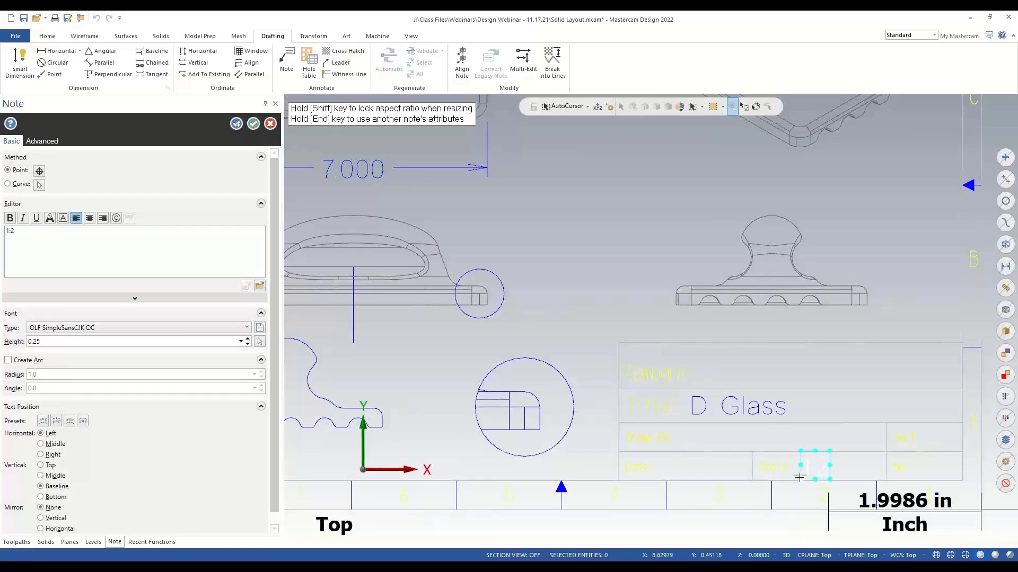
{"action": "left_click", "coordinate": [253, 125]}
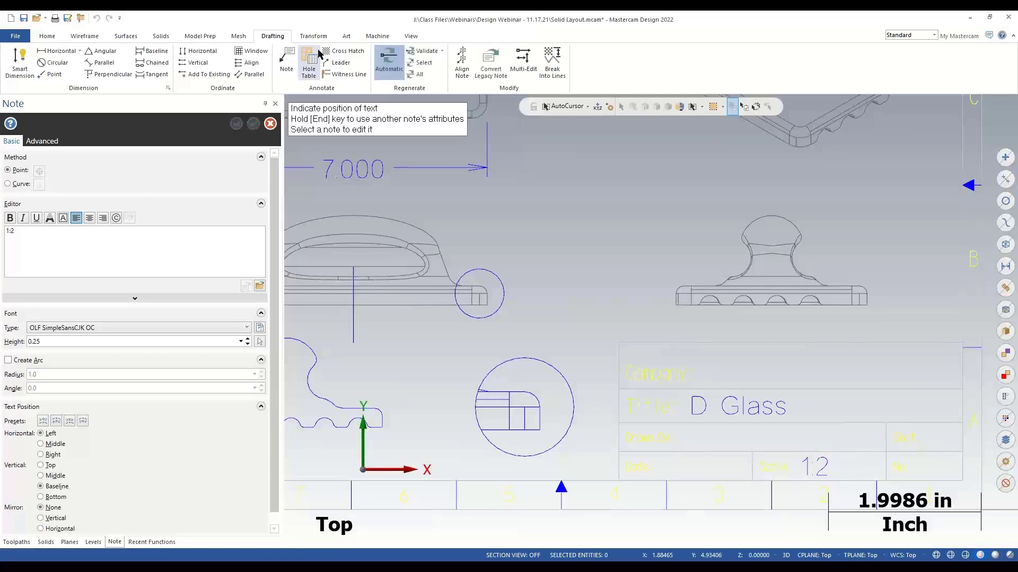
Step: Edit the existing note beside the Title label, trying another name in it and restoring the drafter's name
{"action": "left_click", "coordinate": [99, 36]}
{"action": "left_click", "coordinate": [272, 35]}
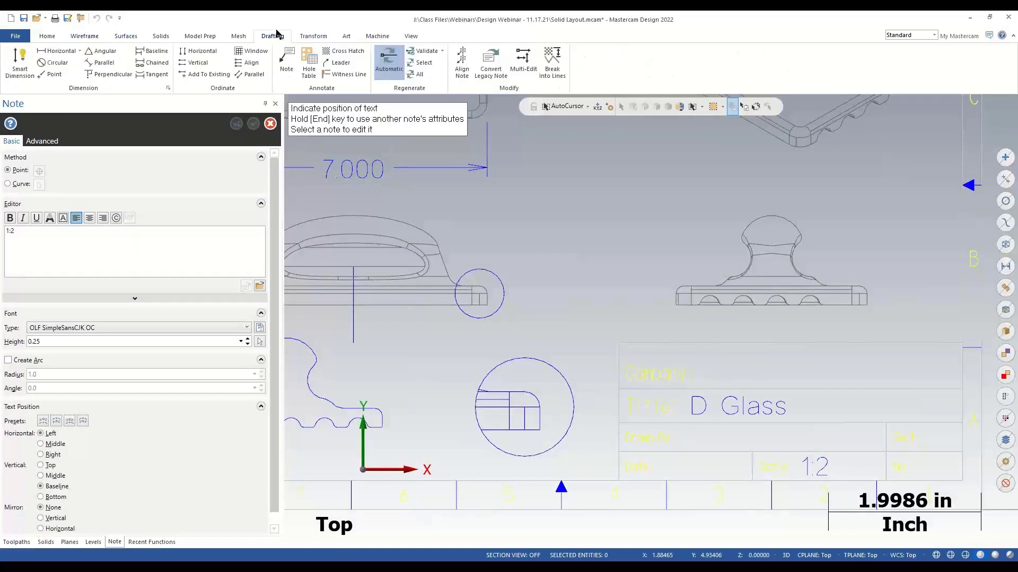
{"action": "left_click", "coordinate": [734, 407]}
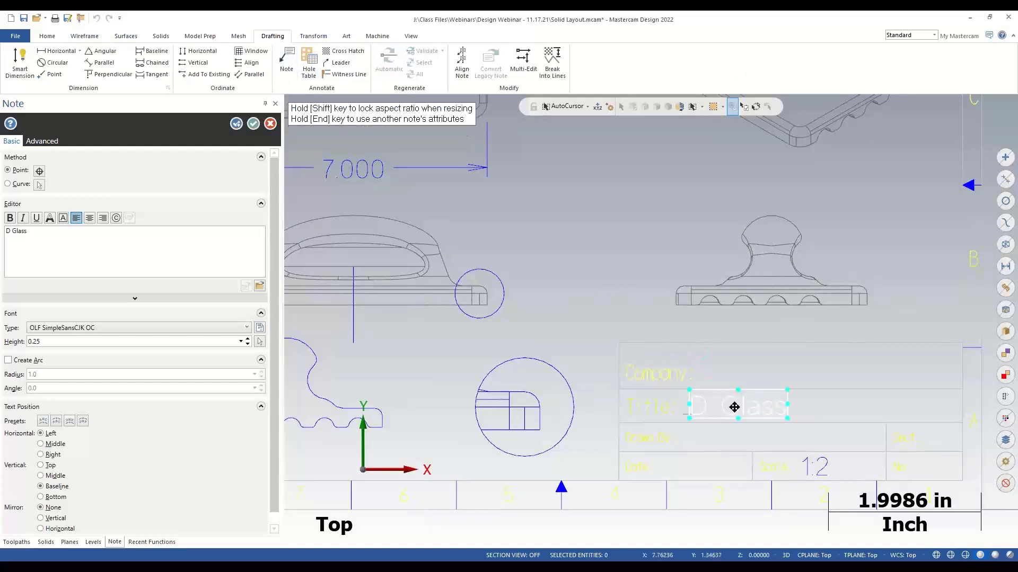
{"action": "left_click_drag", "start_coordinate": [29, 231], "coordinate": [6, 233]}
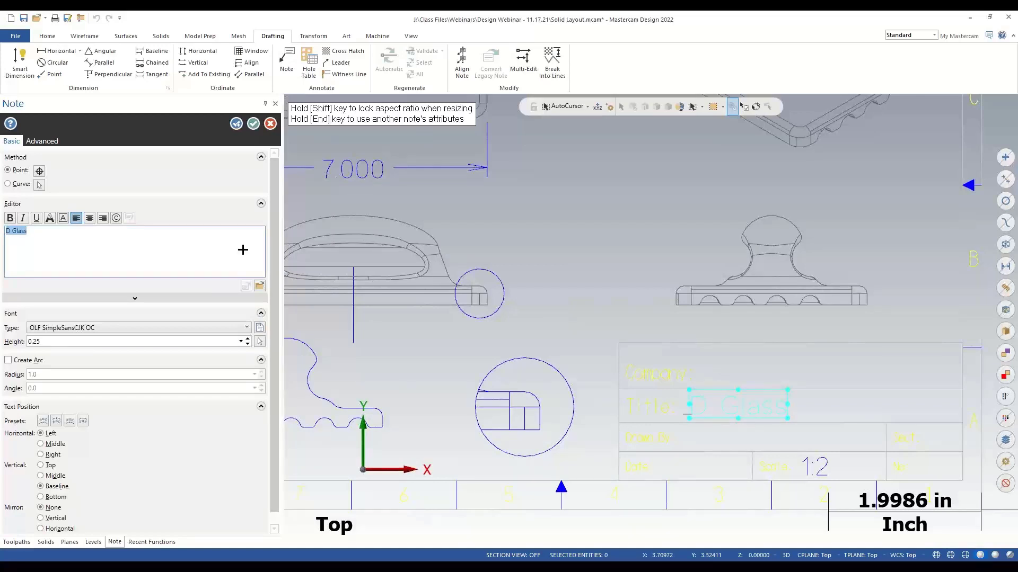
{"action": "type", "text": "M Sump"}
{"action": "key", "text": "BackSpace"}
{"action": "key", "text": "BackSpace"}
{"action": "key", "text": "BackSpace"}
{"action": "key", "text": "BackSpace"}
{"action": "key", "text": "BackSpace"}
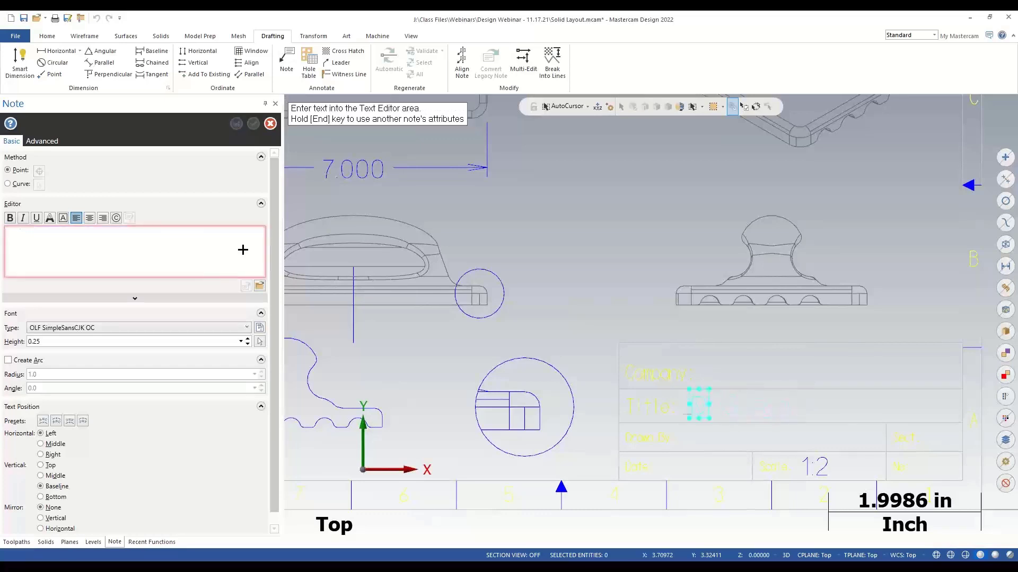
{"action": "type", "text": "D Glass"}
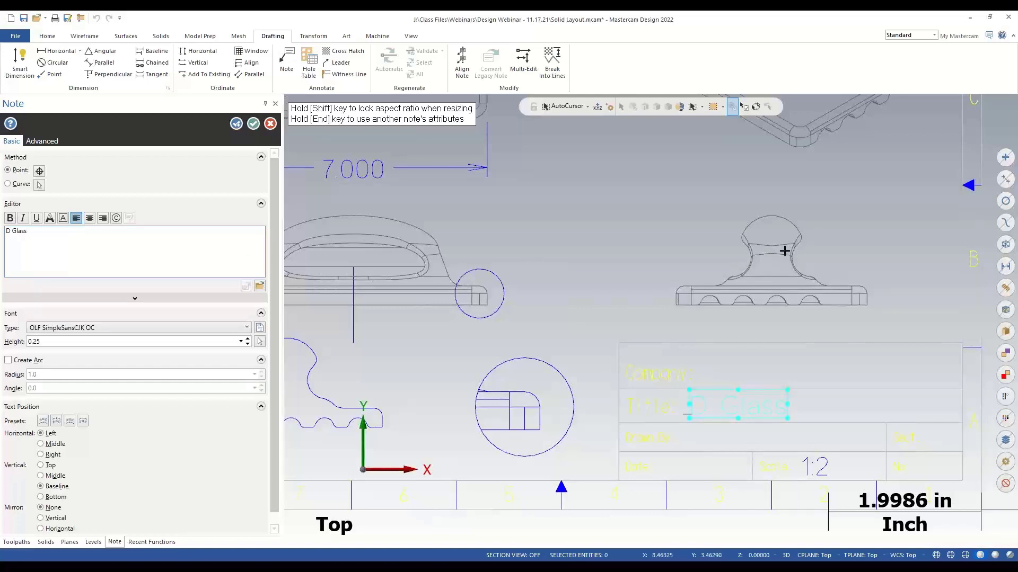
Step: Accept the note beside the Title label and close the Note command
{"action": "scroll", "coordinate": [784, 250], "scroll_direction": "down", "scroll_amount": 4}
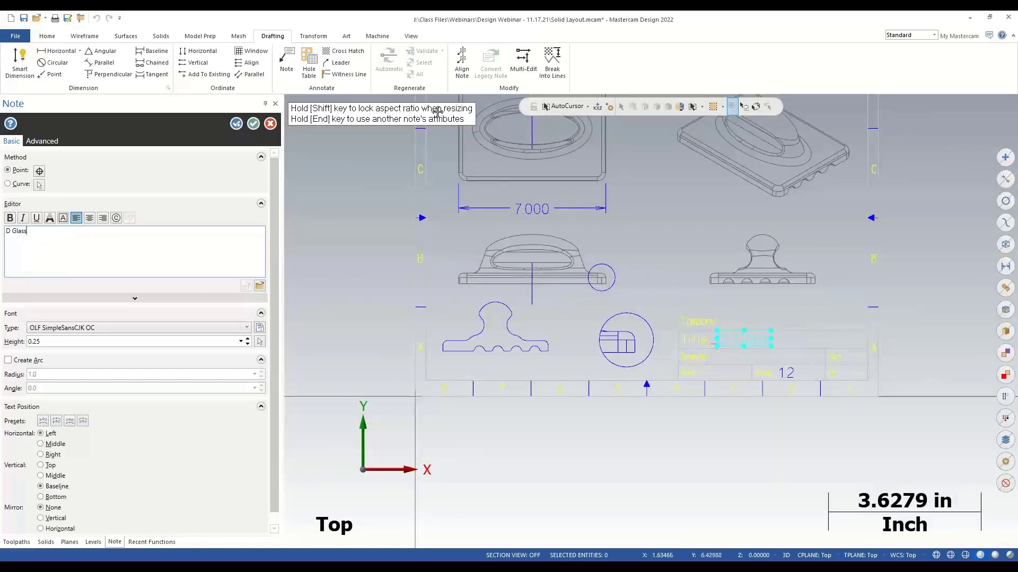
{"action": "left_click", "coordinate": [200, 36]}
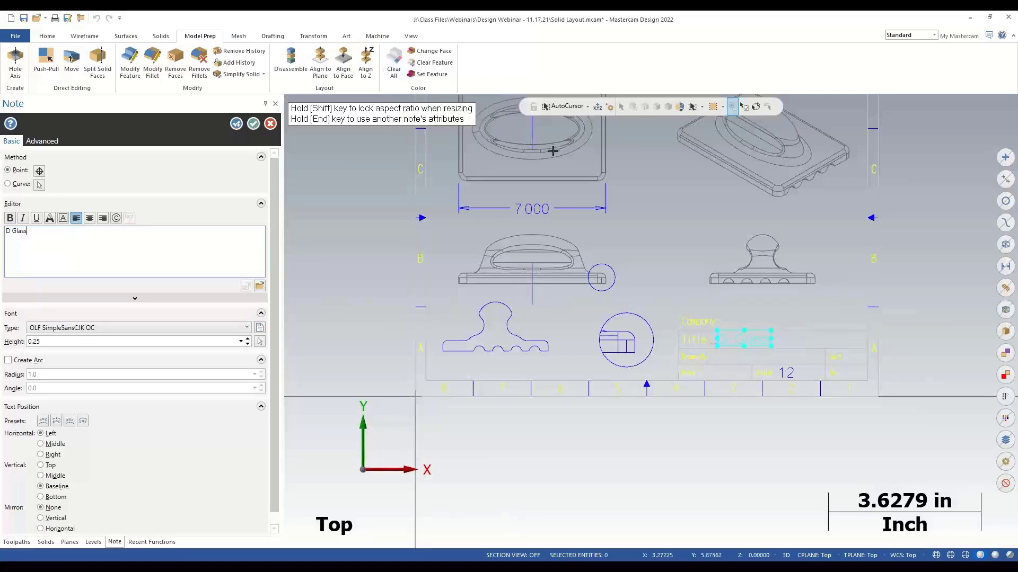
{"action": "scroll", "coordinate": [799, 151], "scroll_direction": "up", "scroll_amount": 4}
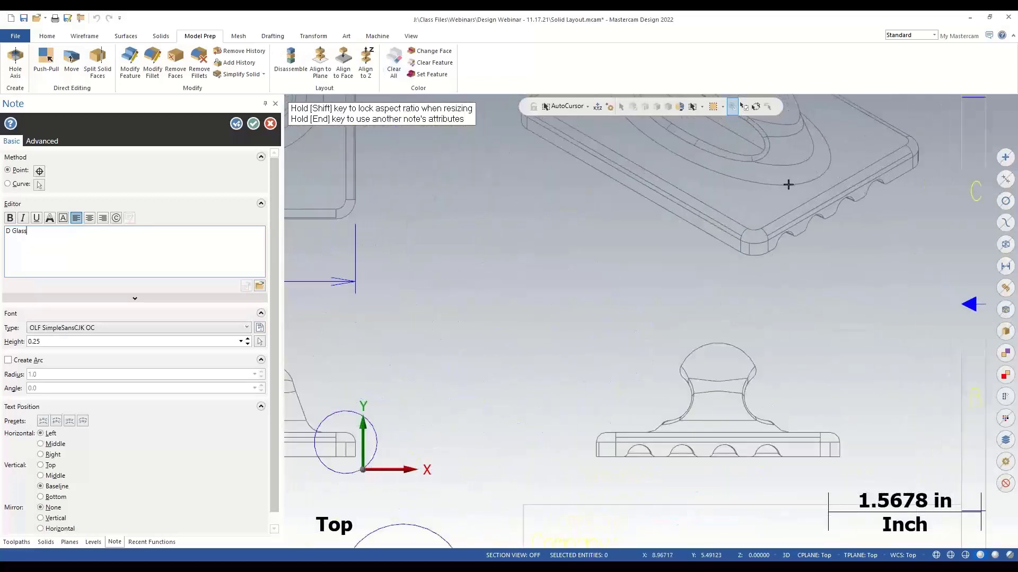
{"action": "scroll", "coordinate": [788, 181], "scroll_direction": "down", "scroll_amount": 4}
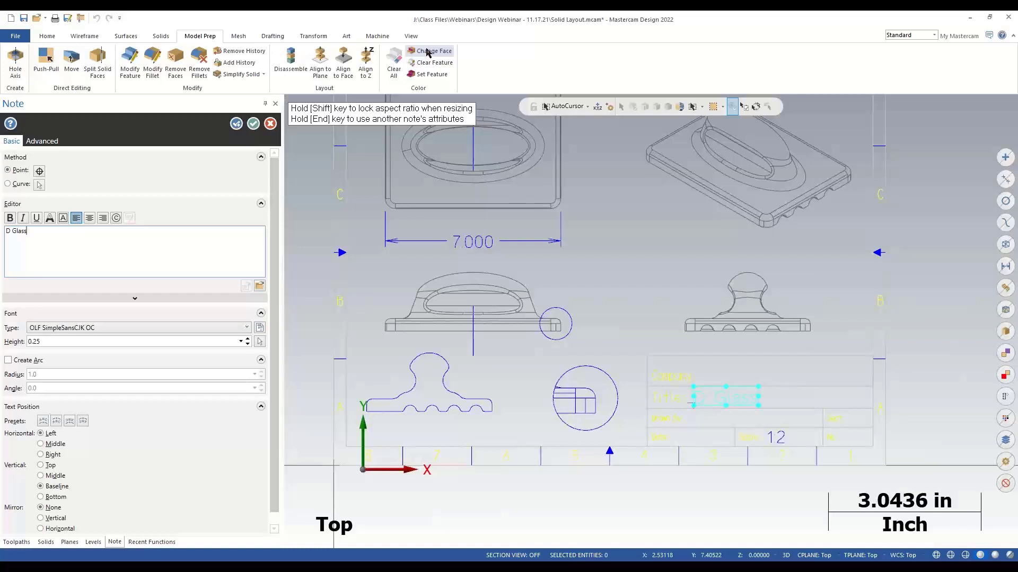
{"action": "scroll", "coordinate": [641, 236], "scroll_direction": "down", "scroll_amount": 2}
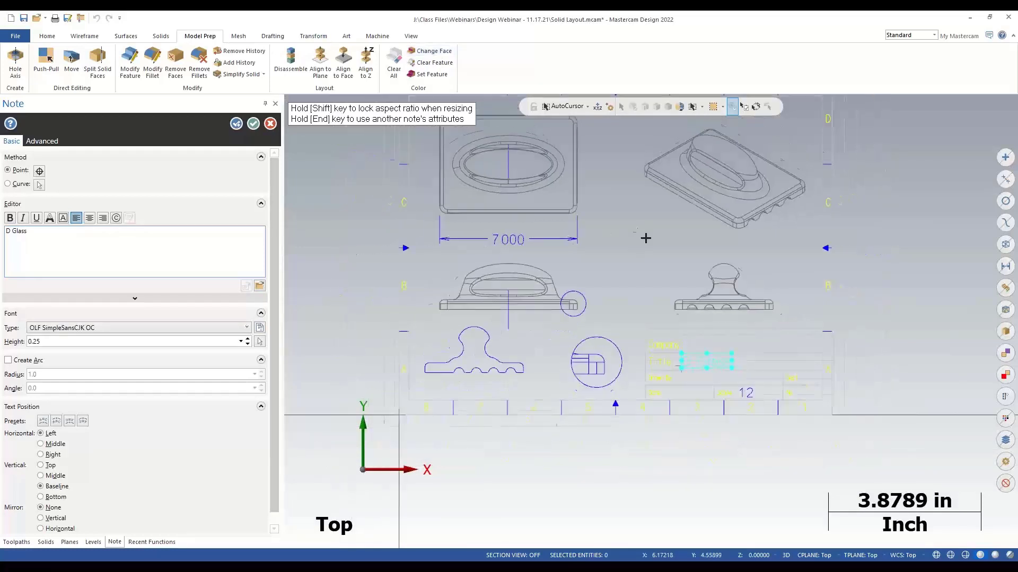
{"action": "left_click", "coordinate": [253, 123]}
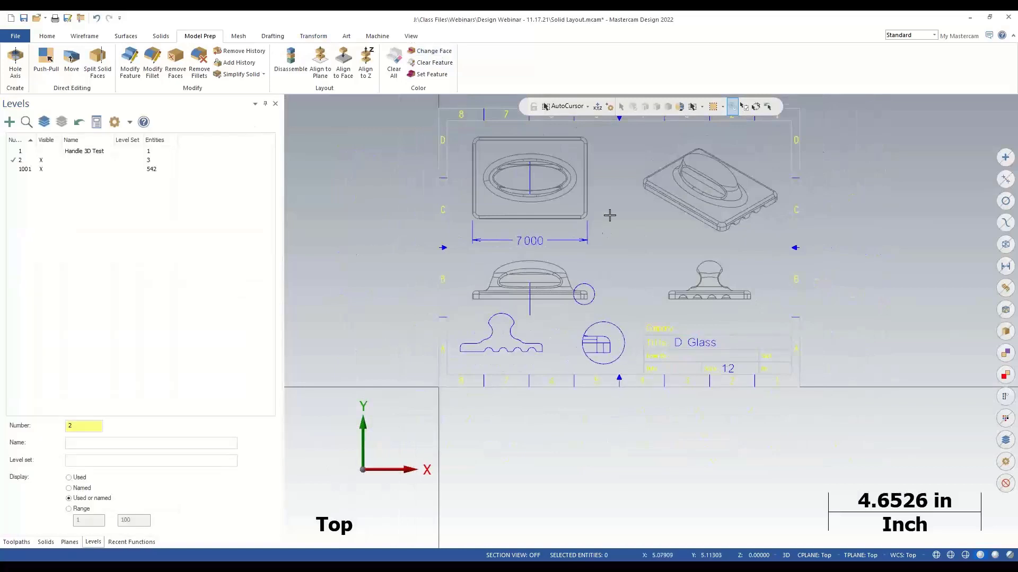
Step: Make the Handle 3D Test level visible together with the drawing layout
{"action": "scroll", "coordinate": [569, 311], "scroll_direction": "down", "scroll_amount": 1}
{"action": "scroll", "coordinate": [570, 312], "scroll_direction": "up", "scroll_amount": 1}
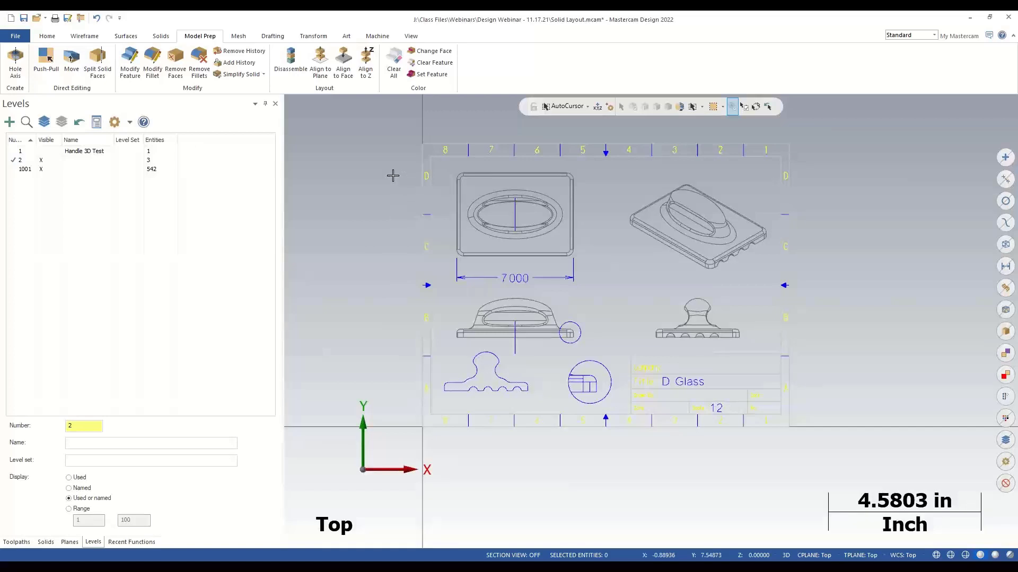
{"action": "scroll", "coordinate": [705, 378], "scroll_direction": "up", "scroll_amount": 3}
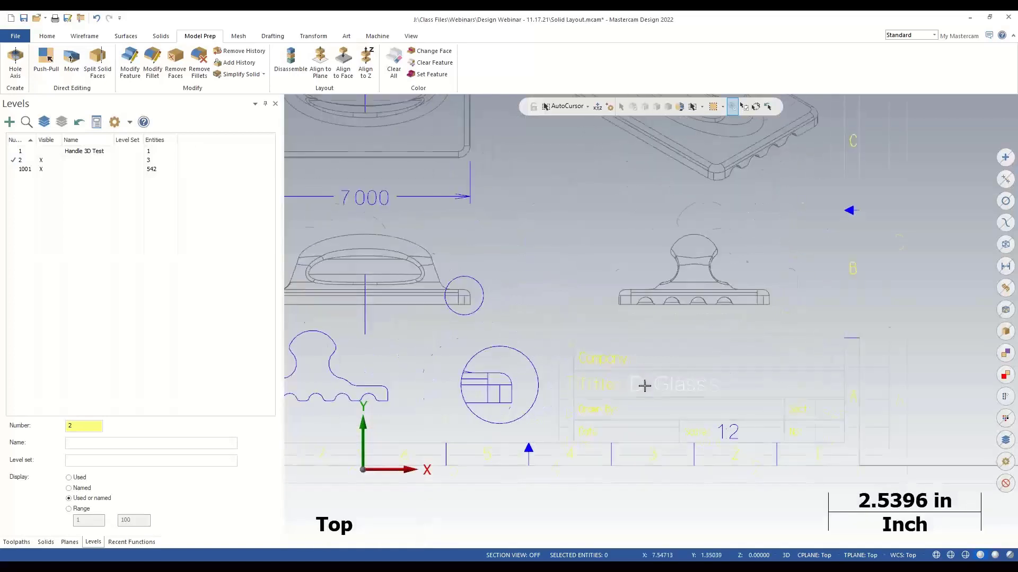
{"action": "scroll", "coordinate": [657, 385], "scroll_direction": "up", "scroll_amount": 1}
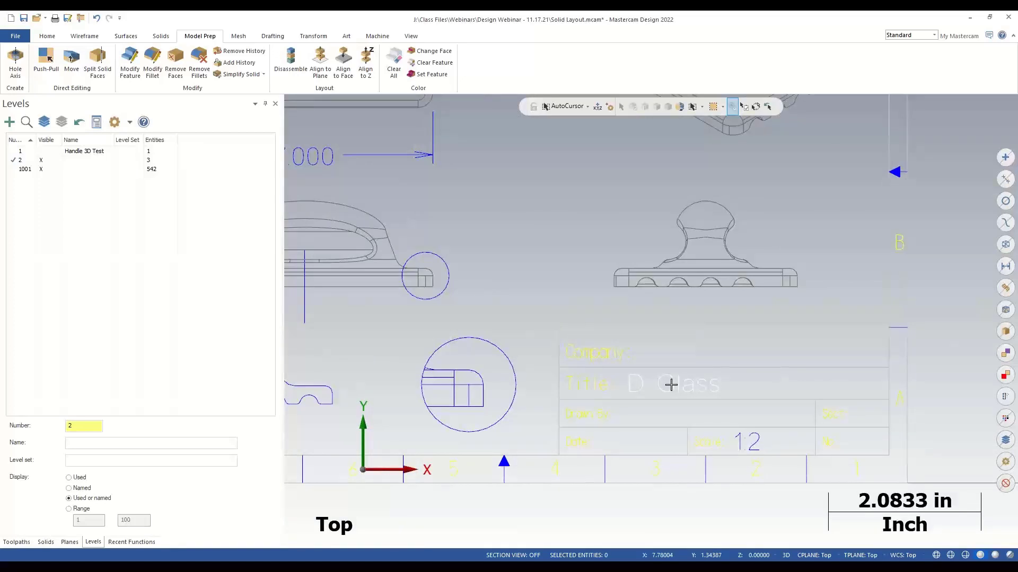
{"action": "scroll", "coordinate": [845, 320], "scroll_direction": "down", "scroll_amount": 2}
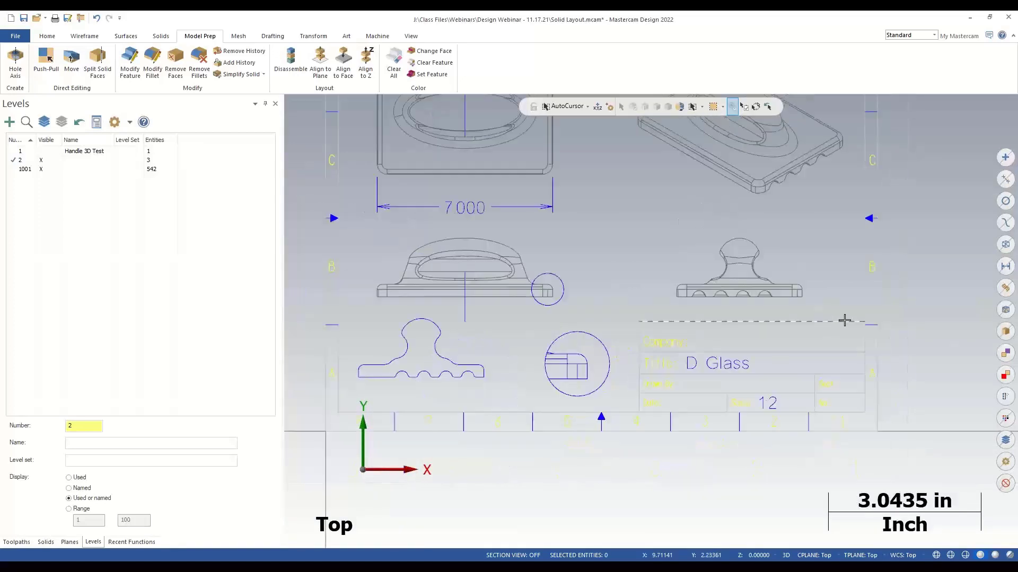
{"action": "left_click", "coordinate": [53, 153]}
{"action": "scroll", "coordinate": [583, 483], "scroll_direction": "up", "scroll_amount": 3}
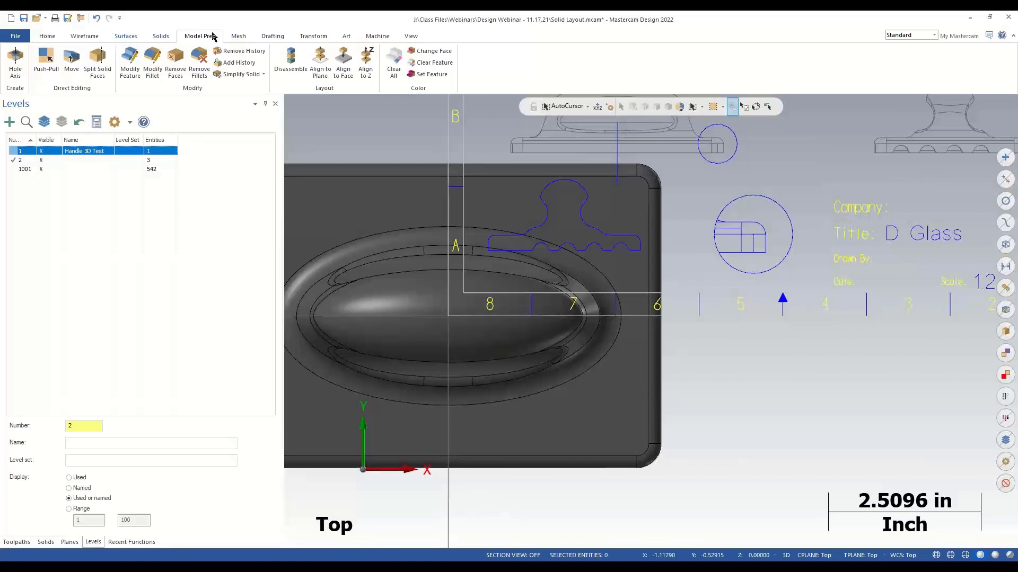
Step: Create a note reading Test 123 and place it near the front corner of the handle's base plate
{"action": "left_click", "coordinate": [272, 36]}
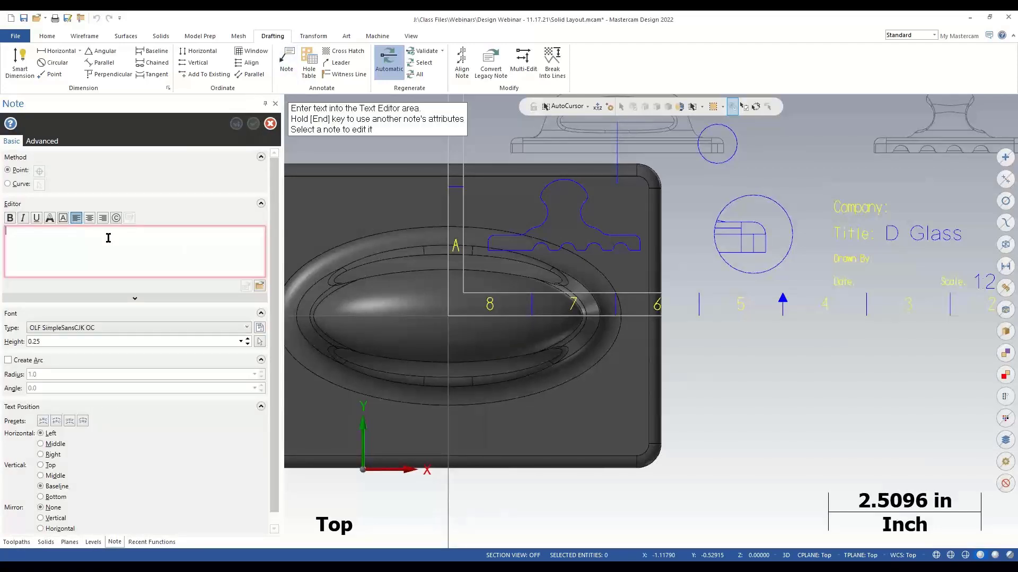
{"action": "type", "text": "Test 1"}
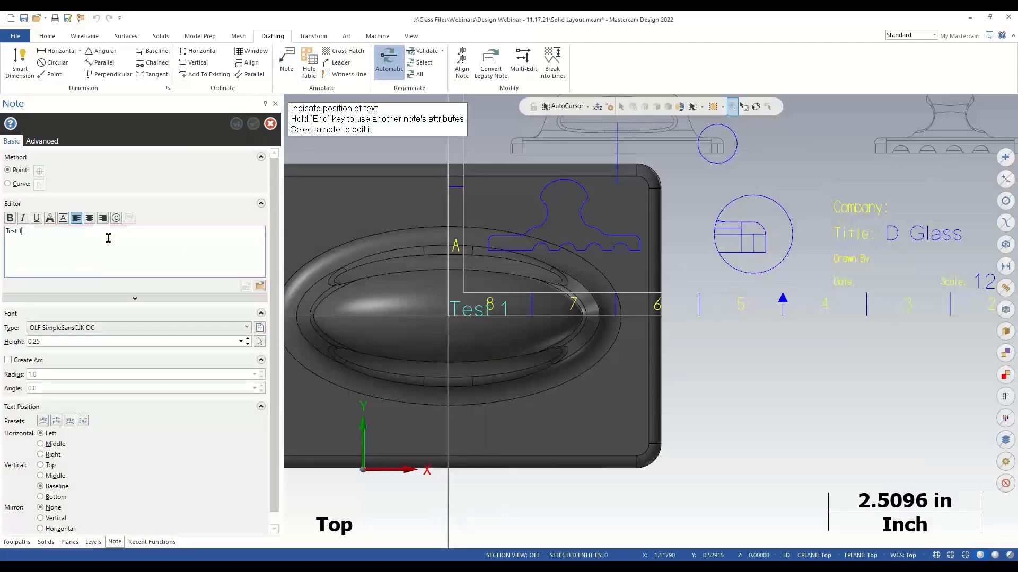
{"action": "type", "text": "23"}
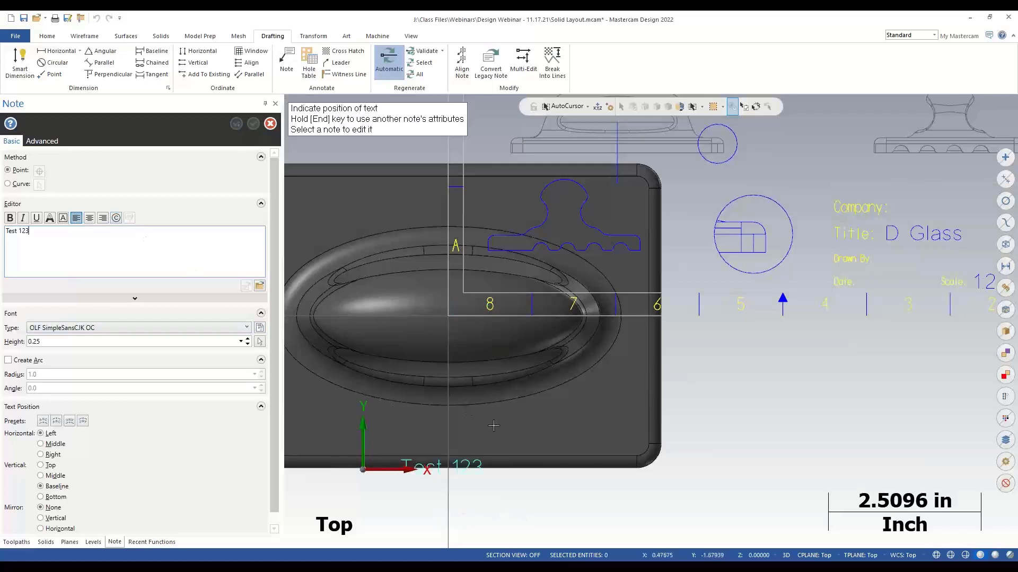
{"action": "middle_click_drag", "start_coordinate": [531, 428], "coordinate": [540, 373]}
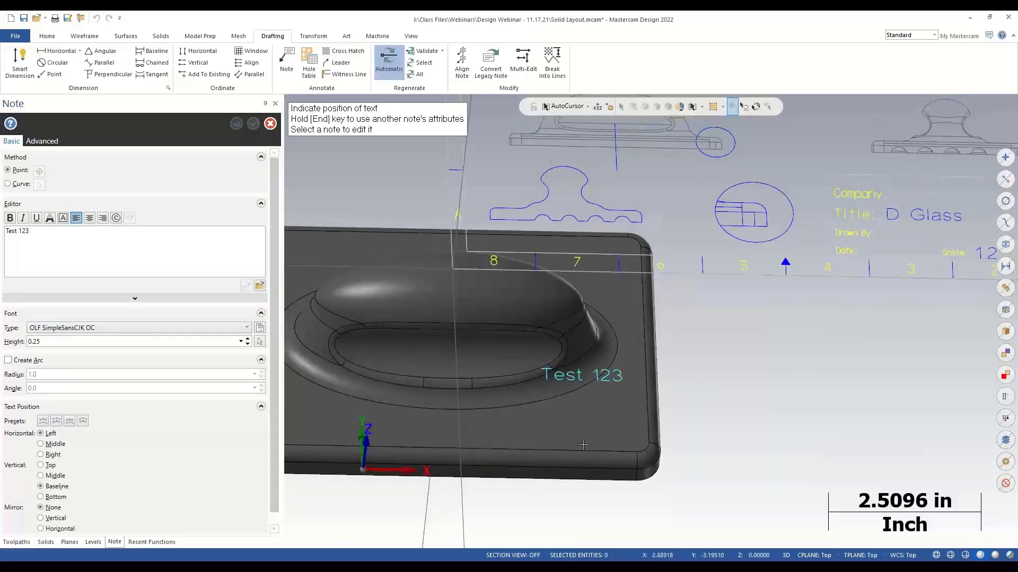
{"action": "left_click", "coordinate": [636, 453]}
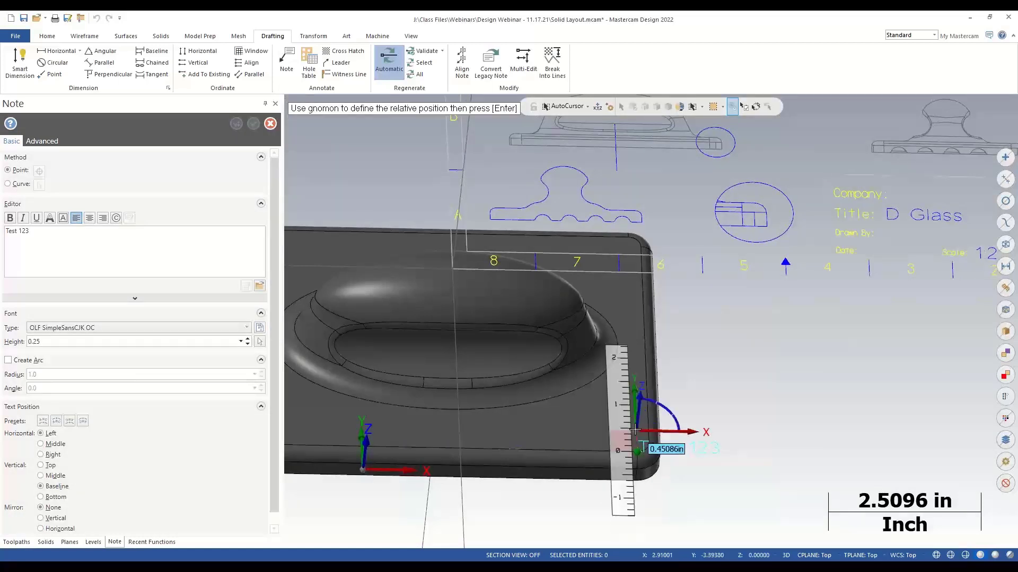
{"action": "left_click_drag", "start_coordinate": [622, 422], "coordinate": [559, 422]}
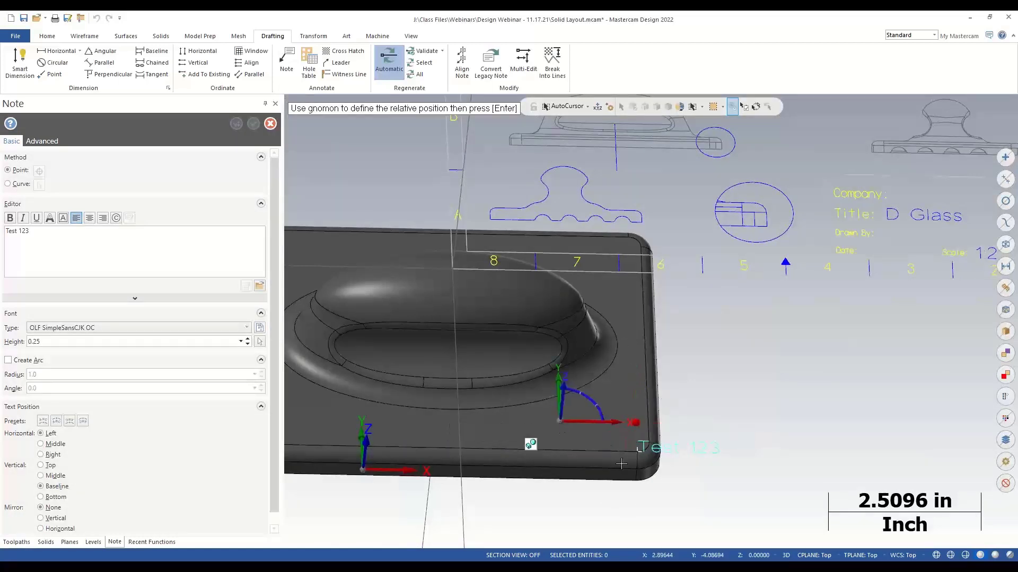
{"action": "key", "text": "Return"}
Step: Set the construction depth from a point at the base plate's front corner so the Test 123 note lies on the plate's top face
{"action": "middle_click_drag", "start_coordinate": [619, 463], "coordinate": [629, 390]}
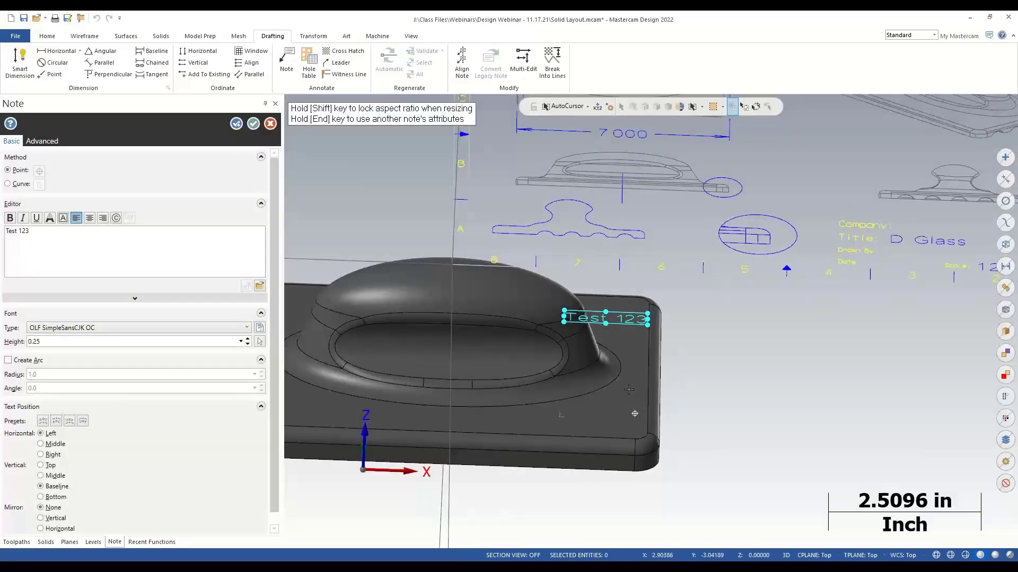
{"action": "middle_click_drag", "start_coordinate": [615, 466], "coordinate": [604, 405]}
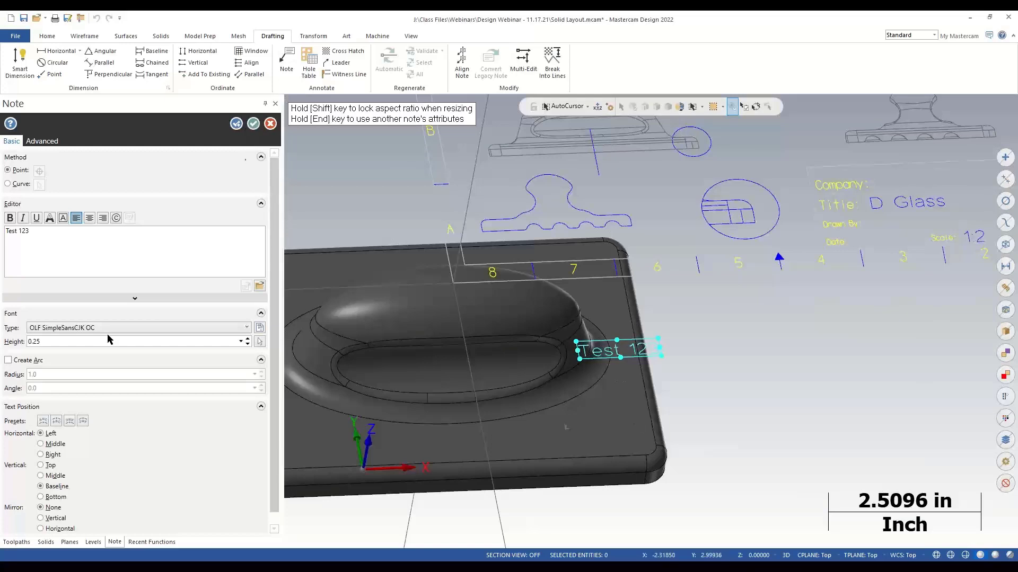
{"action": "left_click", "coordinate": [756, 557]}
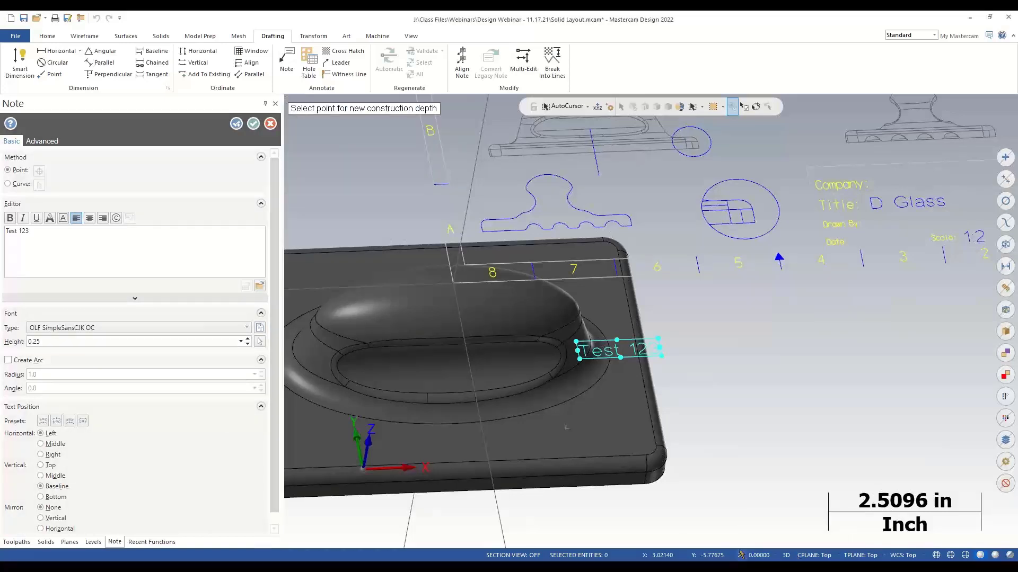
{"action": "left_click", "coordinate": [643, 460]}
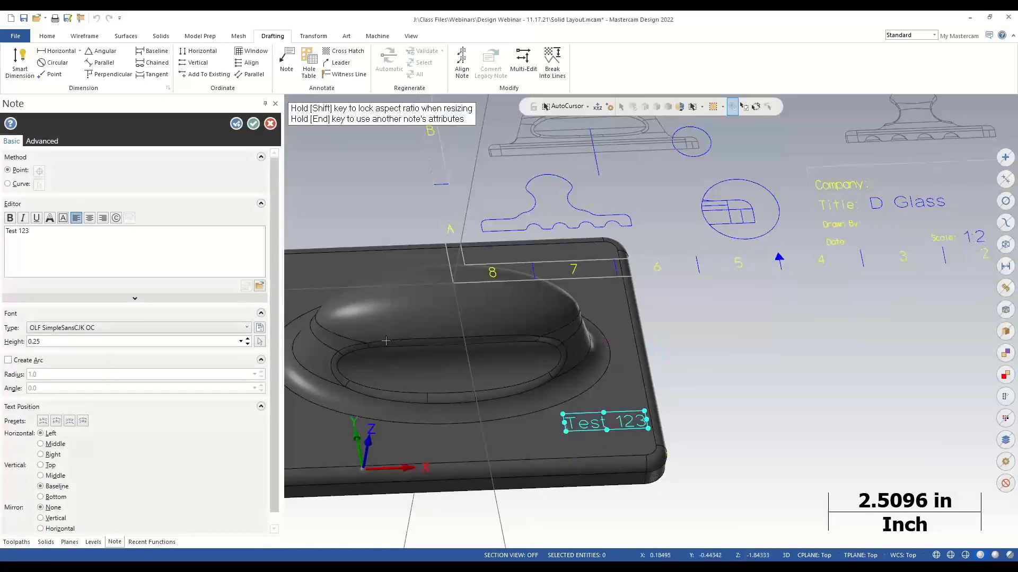
Step: Change the Test 123 note's font to Palatino Linotype and accept the note
{"action": "left_click", "coordinate": [171, 327]}
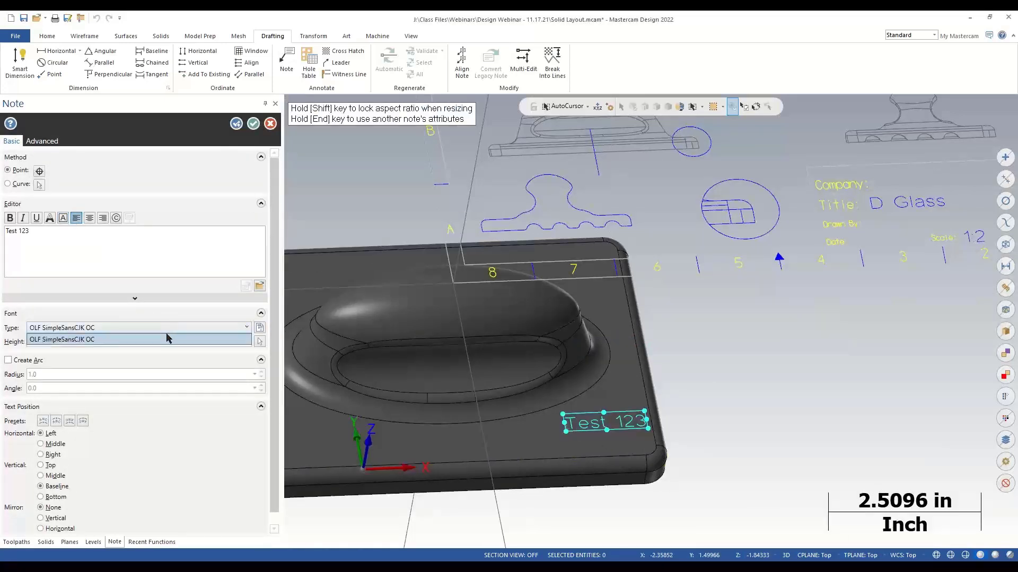
{"action": "left_click", "coordinate": [157, 340]}
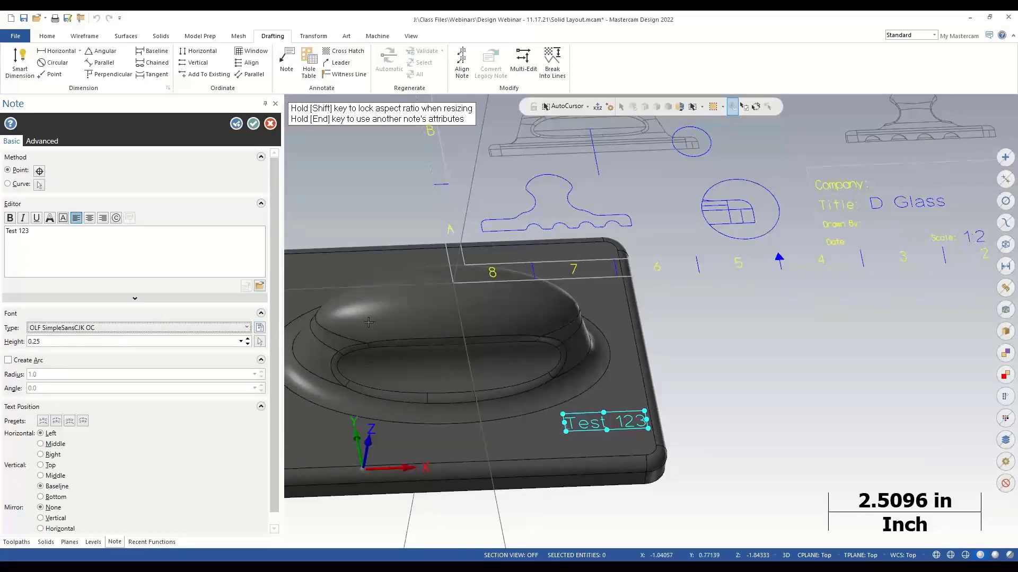
{"action": "left_click", "coordinate": [259, 328]}
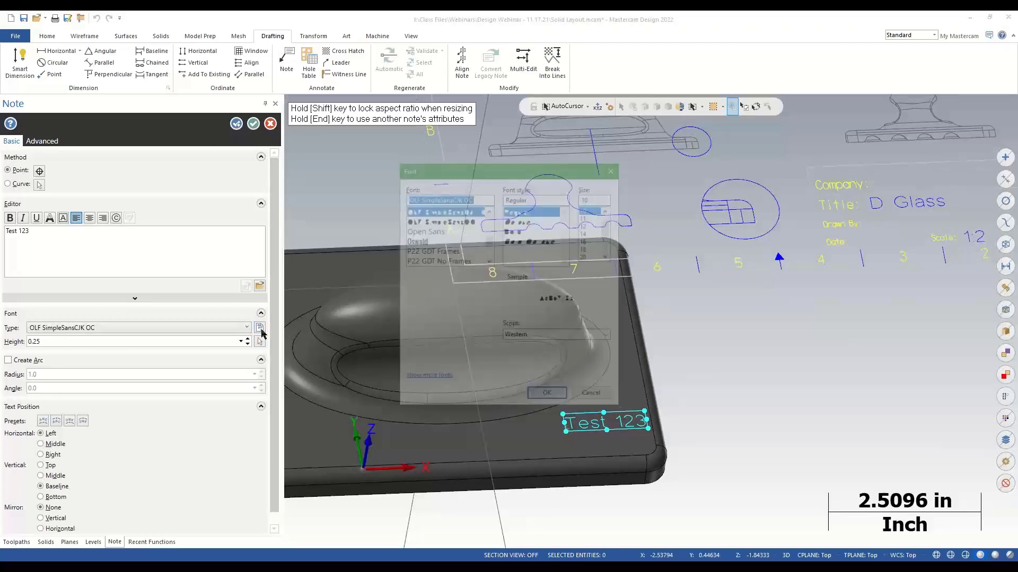
{"action": "scroll", "coordinate": [453, 225], "scroll_direction": "down", "scroll_amount": 1}
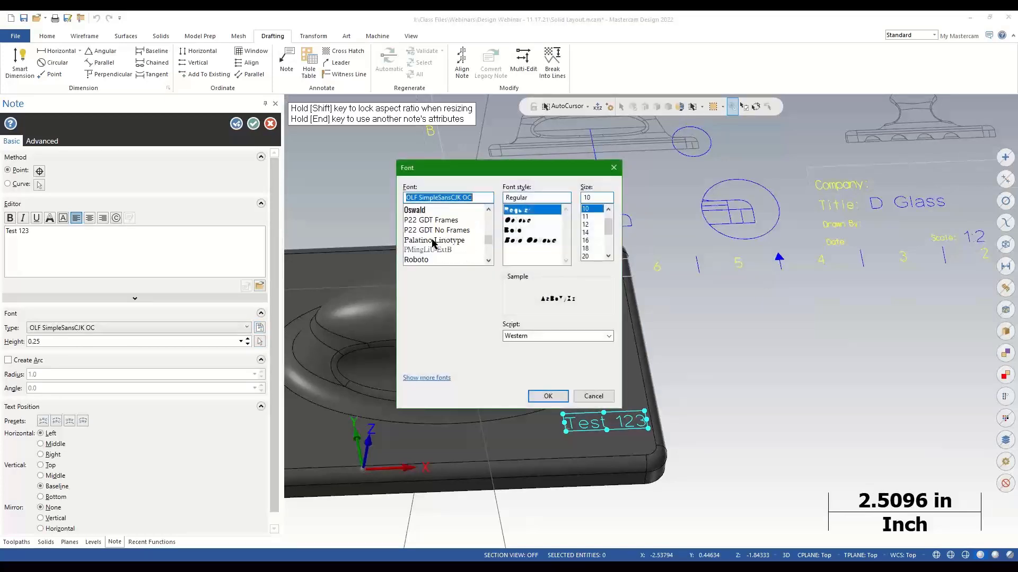
{"action": "left_click", "coordinate": [433, 240]}
{"action": "left_click", "coordinate": [548, 396]}
{"action": "scroll", "coordinate": [611, 435], "scroll_direction": "up", "scroll_amount": 2}
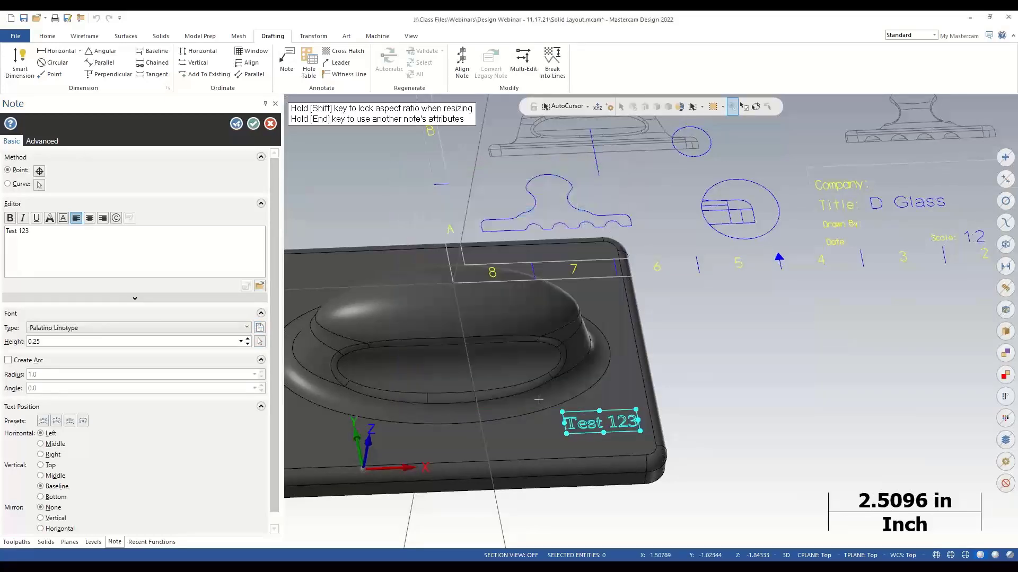
{"action": "scroll", "coordinate": [612, 434], "scroll_direction": "up", "scroll_amount": 4}
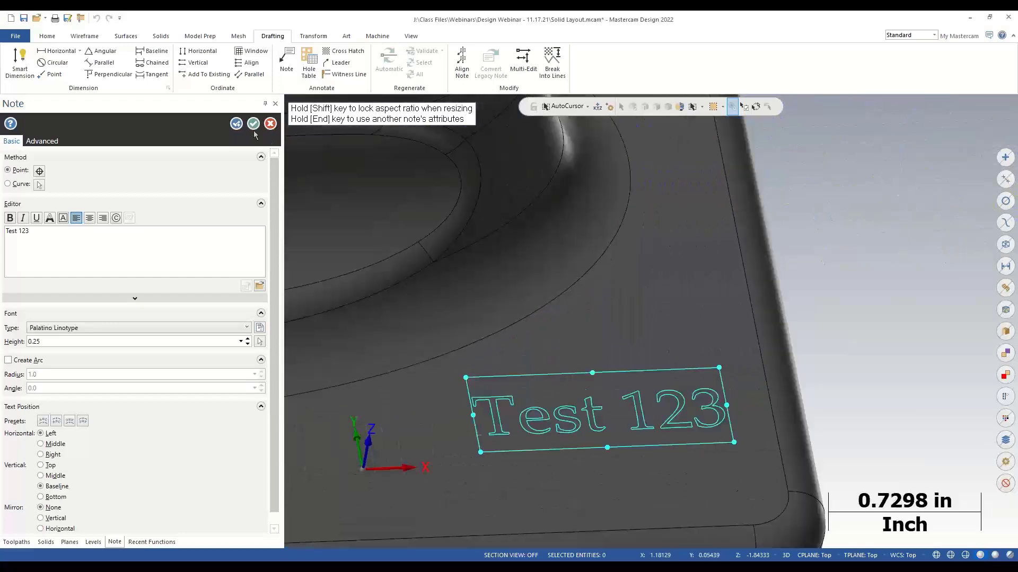
{"action": "left_click", "coordinate": [254, 127]}
Step: Extrude the Test 123 note as a cut 0.02 in deep into the Handle 3D Test solid
{"action": "left_click", "coordinate": [160, 36]}
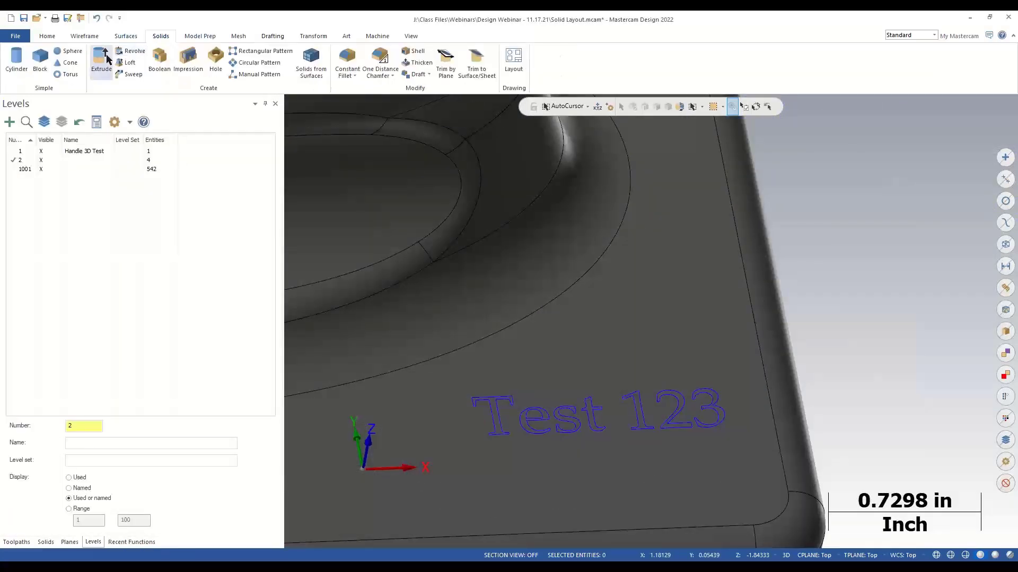
{"action": "left_click", "coordinate": [495, 415]}
{"action": "left_click", "coordinate": [192, 486]}
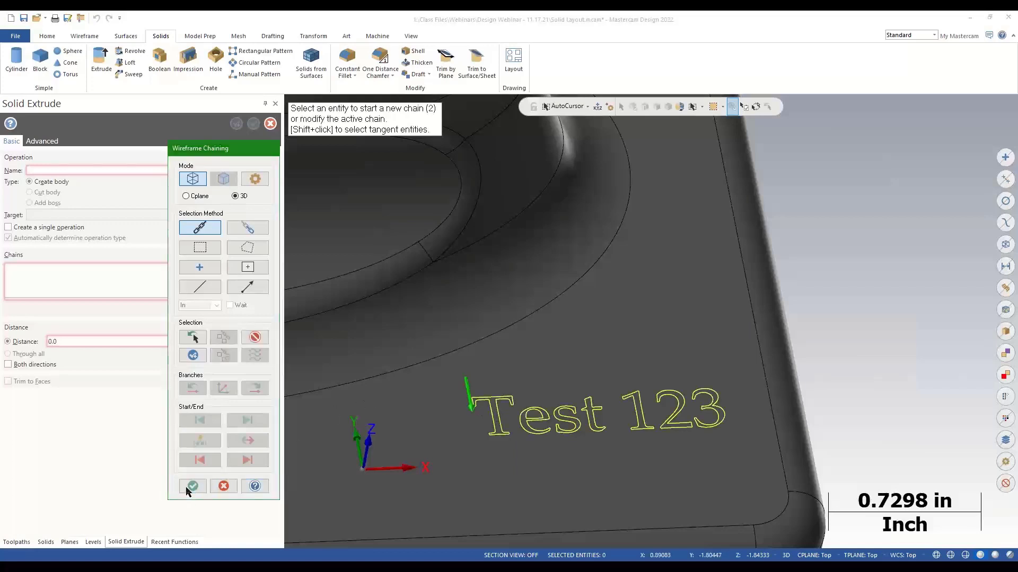
{"action": "left_click", "coordinate": [48, 192]}
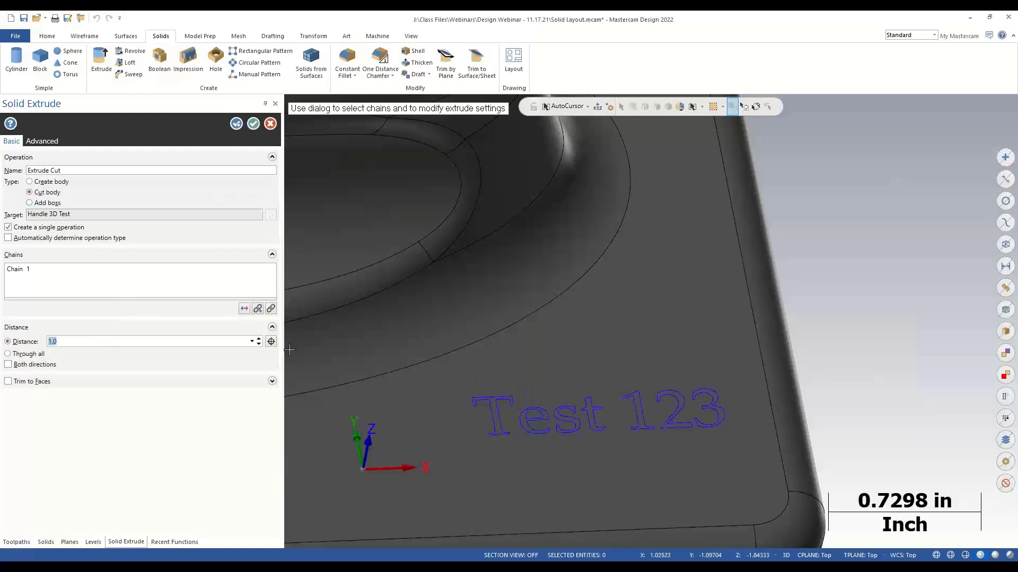
{"action": "type", "text": "0.02"}
{"action": "scroll", "coordinate": [525, 419], "scroll_direction": "up", "scroll_amount": 3}
{"action": "scroll", "coordinate": [524, 418], "scroll_direction": "up", "scroll_amount": 3}
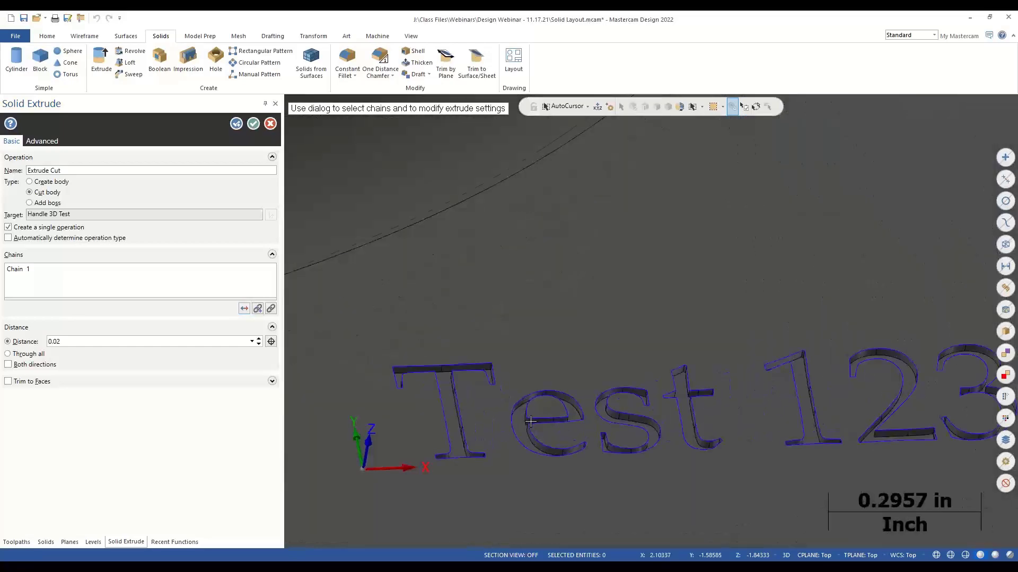
{"action": "left_click", "coordinate": [253, 125]}
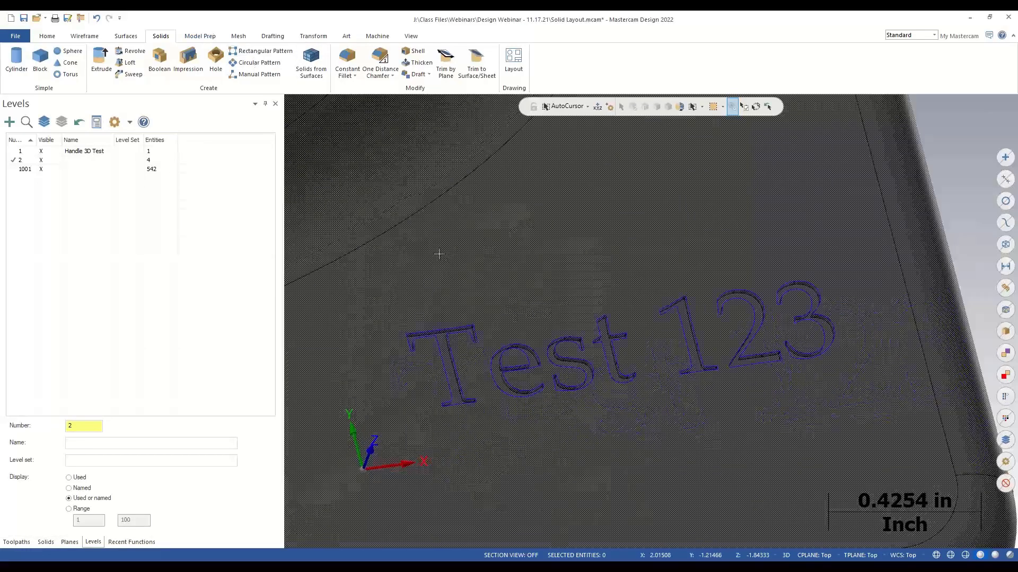
Step: Edit the engraved note's text on the base plate to read Test 987
{"action": "left_click", "coordinate": [271, 36]}
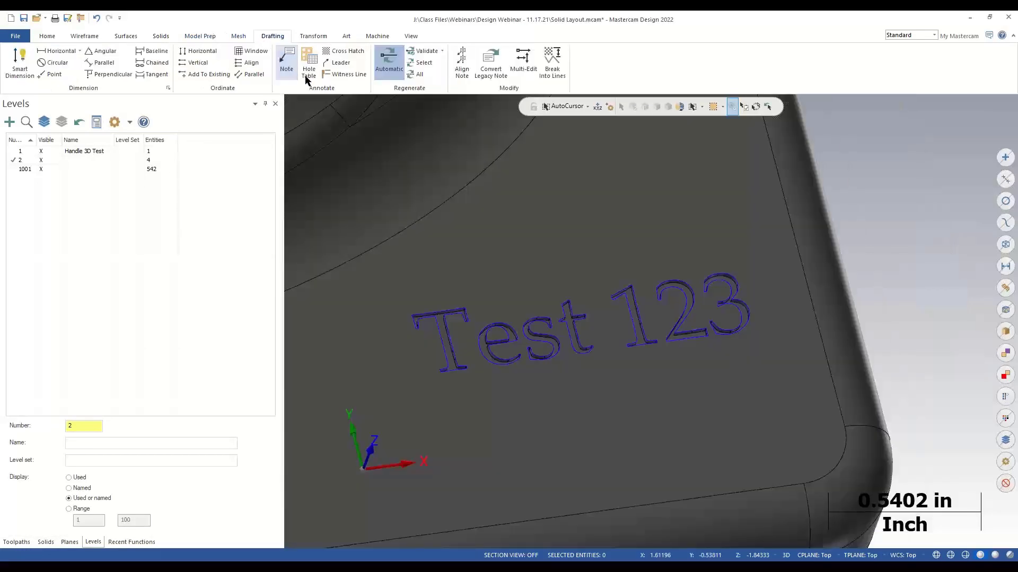
{"action": "left_click", "coordinate": [285, 62]}
{"action": "left_click", "coordinate": [580, 328]}
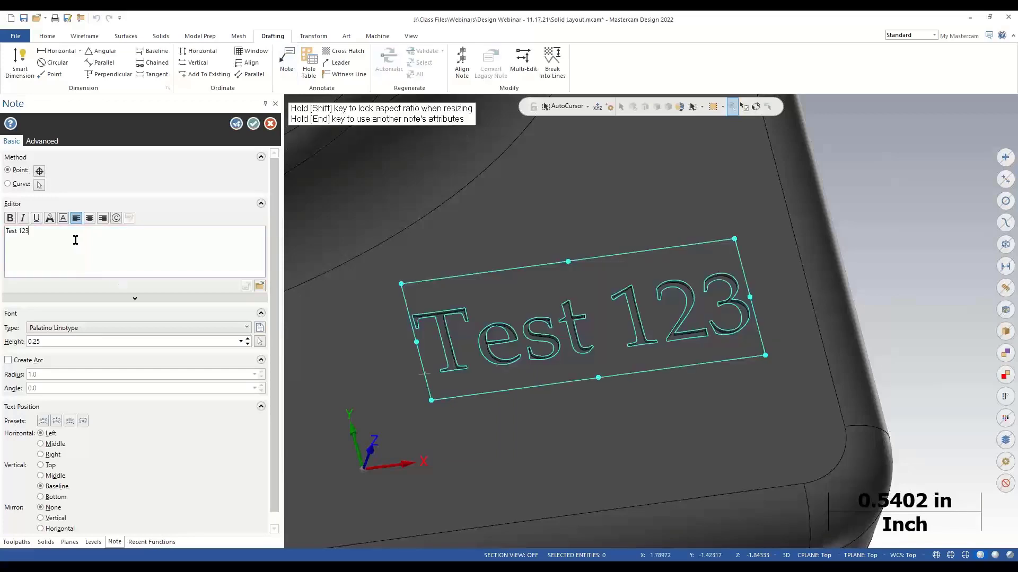
{"action": "key", "text": "BackSpace"}
{"action": "key", "text": "BackSpace"}
{"action": "key", "text": "BackSpace"}
{"action": "type", "text": "987"}
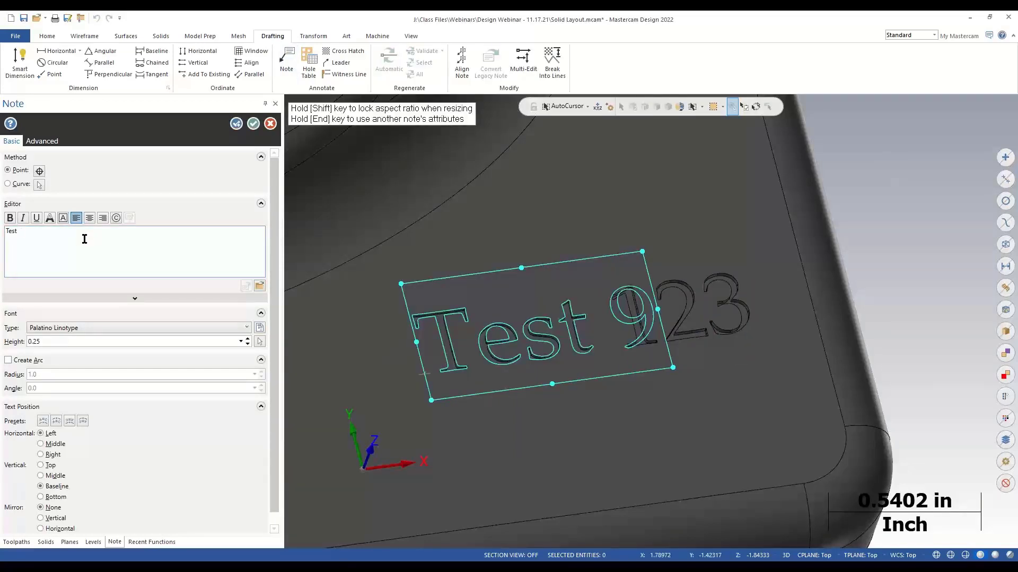
{"action": "left_click", "coordinate": [253, 124]}
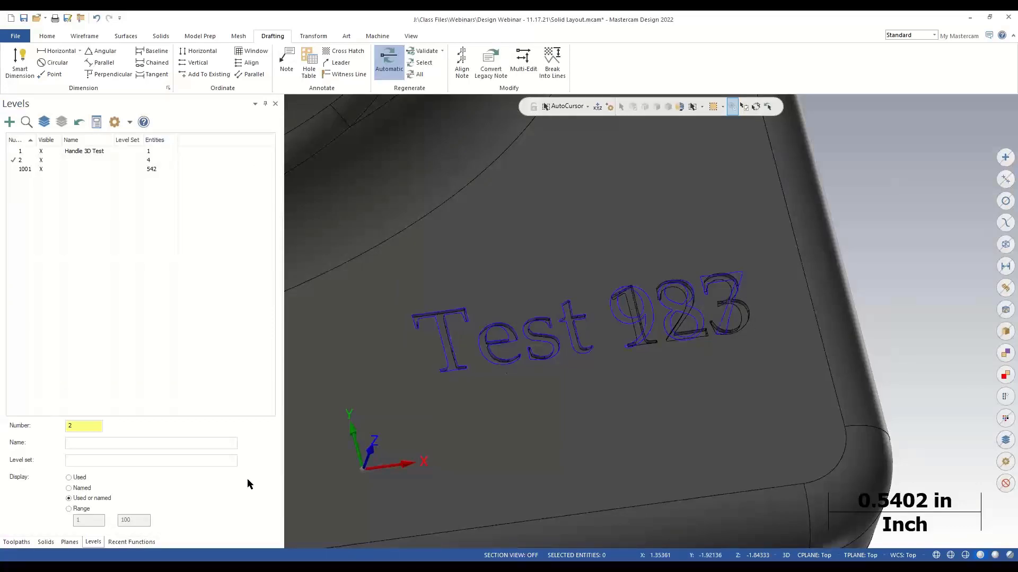
Step: Expand the Handle 3D Test solid's operations and regenerate the solid so the extrude cut follows the edited note
{"action": "left_click", "coordinate": [45, 542]}
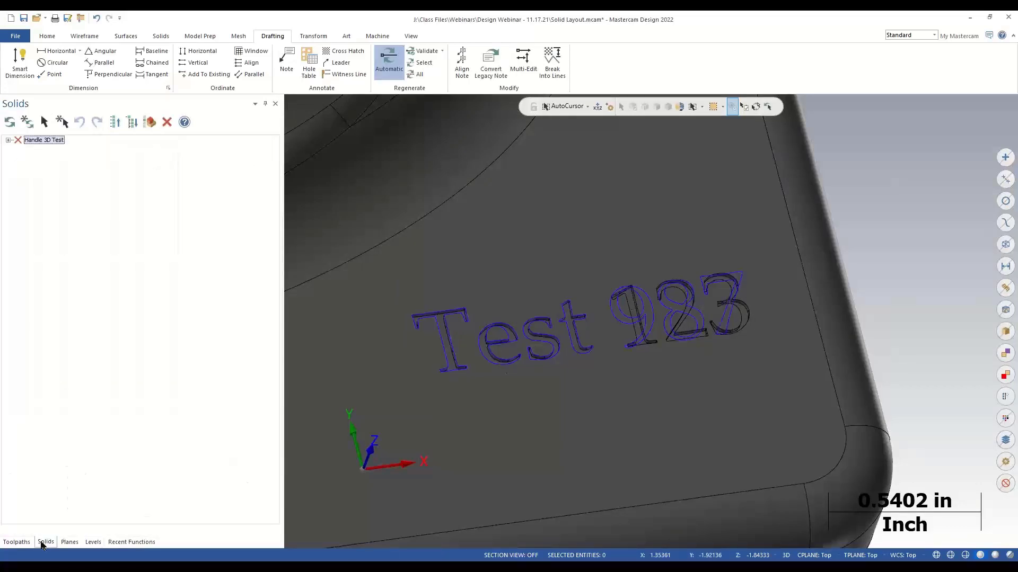
{"action": "left_click", "coordinate": [8, 140]}
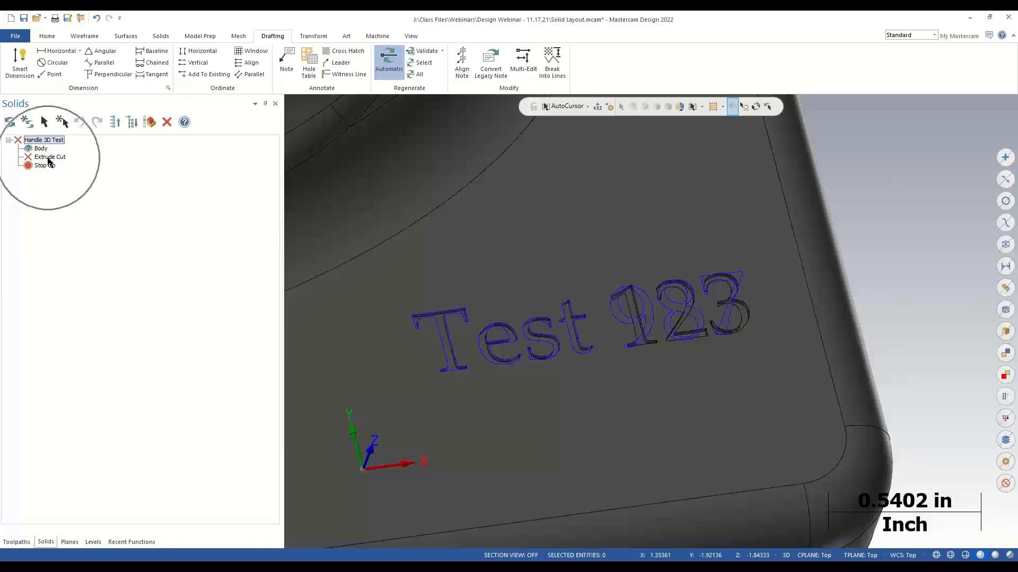
{"action": "left_click", "coordinate": [27, 123]}
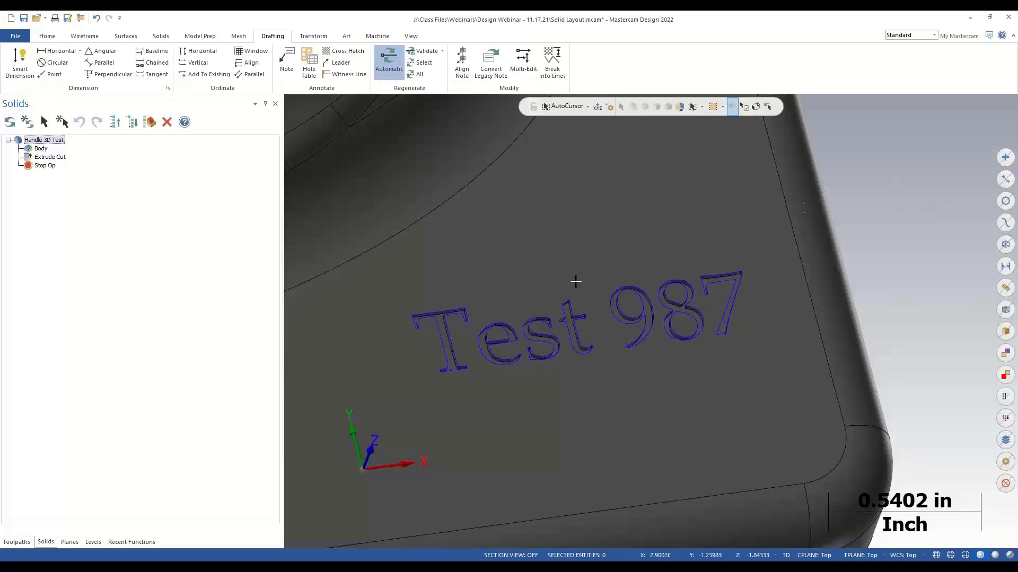
{"action": "scroll", "coordinate": [747, 317], "scroll_direction": "down", "scroll_amount": 5}
{"action": "scroll", "coordinate": [748, 316], "scroll_direction": "down", "scroll_amount": 4}
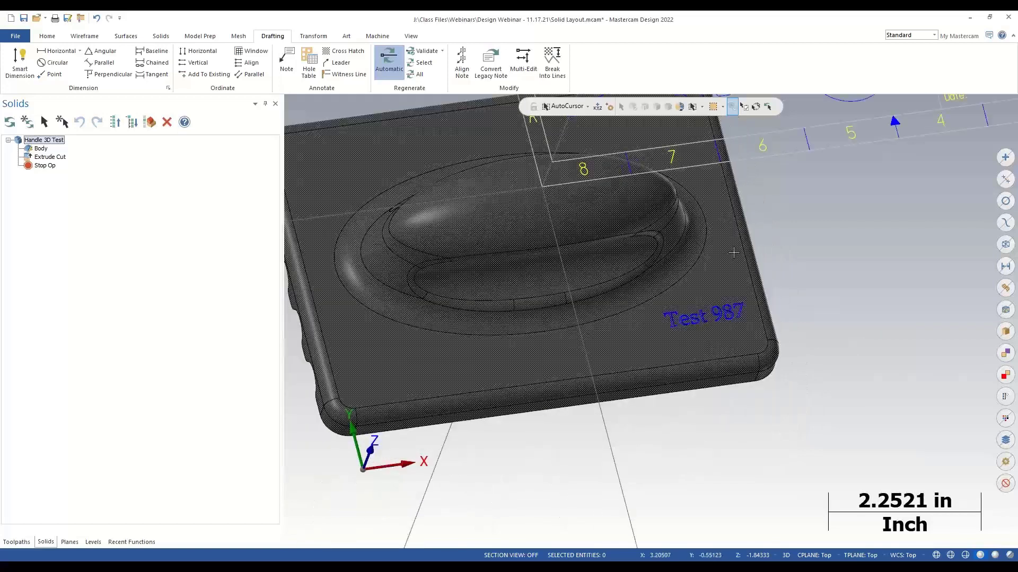
{"action": "scroll", "coordinate": [710, 311], "scroll_direction": "up", "scroll_amount": 3}
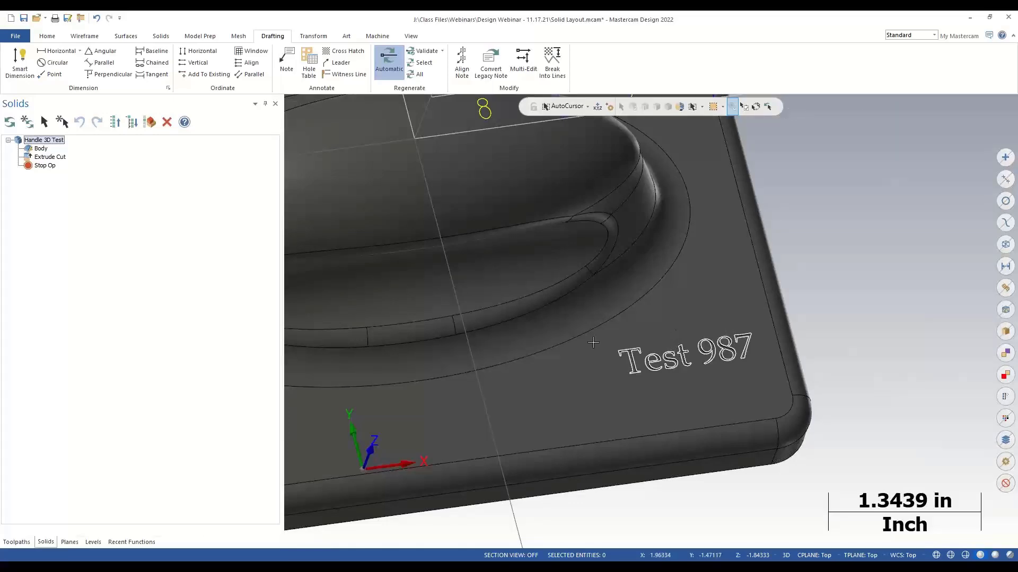
{"action": "scroll", "coordinate": [593, 343], "scroll_direction": "down", "scroll_amount": 5}
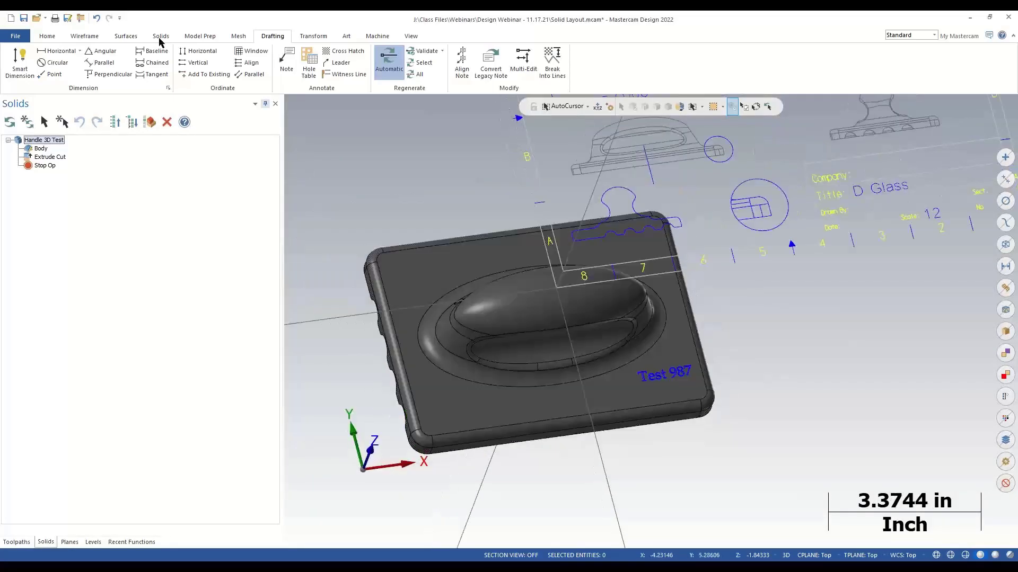
Step: Open the recent file Hole Table.mcam without saving changes to Solid Layout.mcam, and display its levels
{"action": "left_click", "coordinate": [45, 18]}
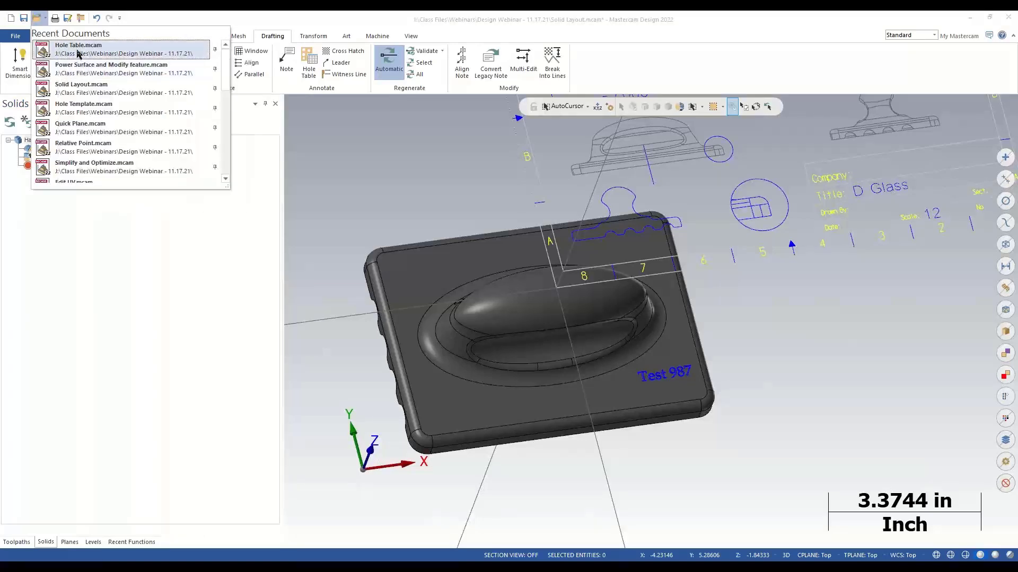
{"action": "left_click", "coordinate": [78, 47]}
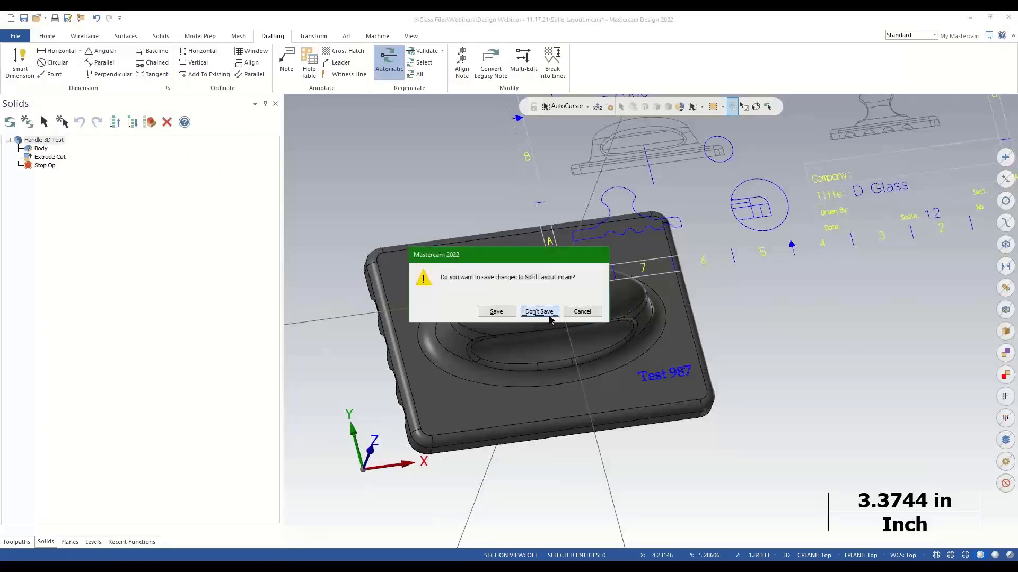
{"action": "left_click", "coordinate": [549, 314]}
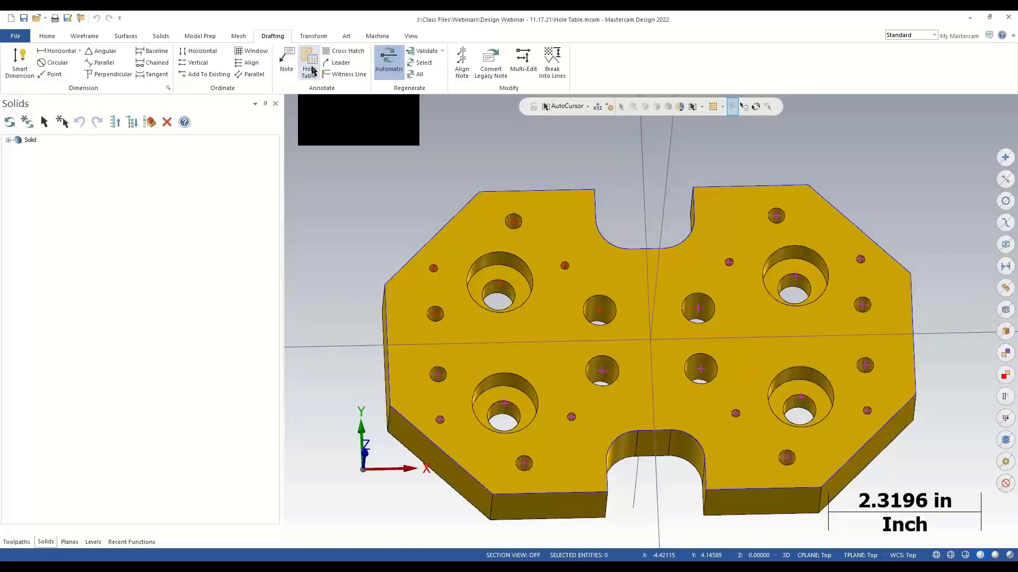
{"action": "left_click", "coordinate": [92, 542]}
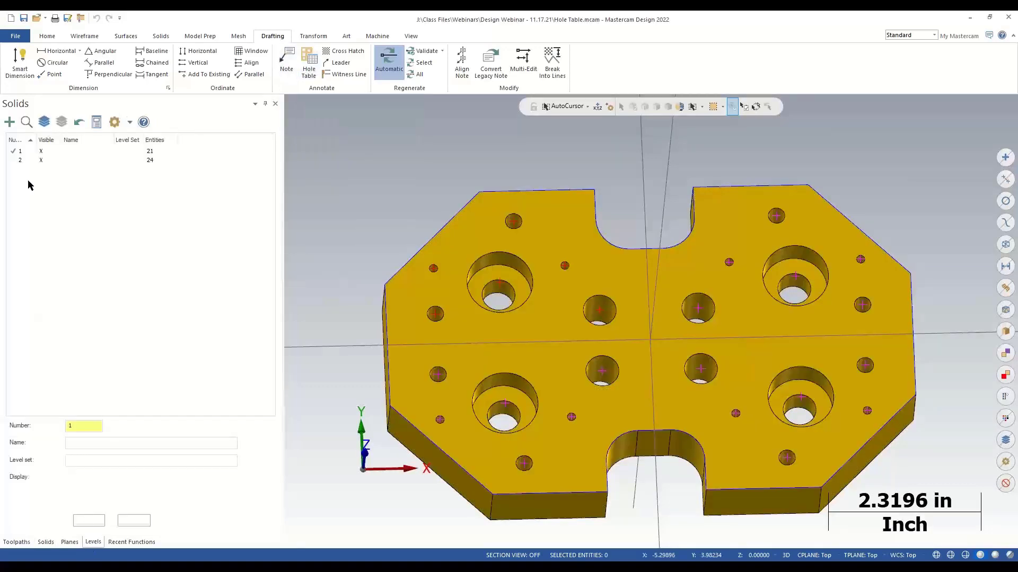
Step: Add level 3 and select the plate on it for a hole table, with Bodies as the only selection method
{"action": "left_click", "coordinate": [9, 122]}
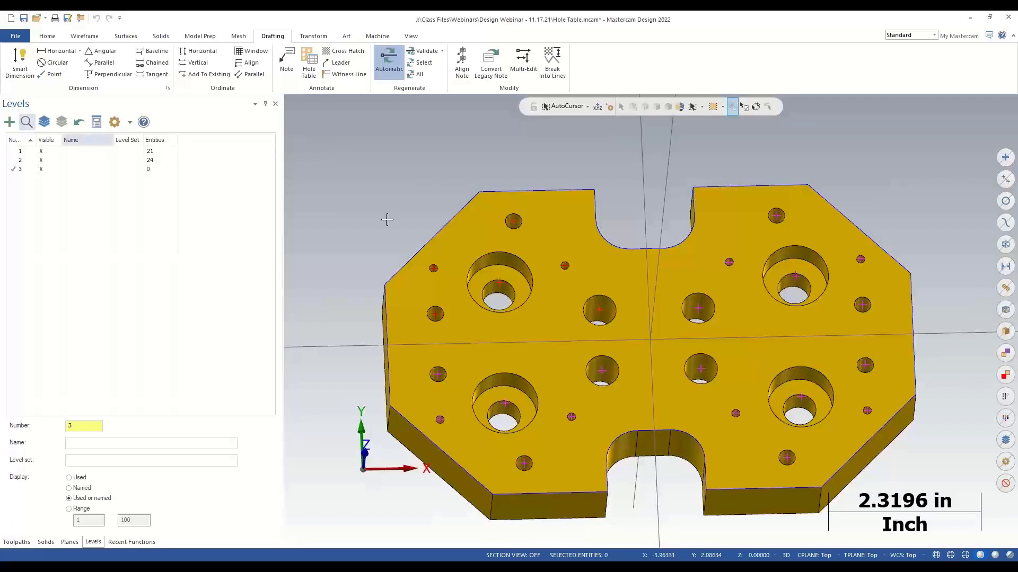
{"action": "left_click", "coordinate": [308, 65]}
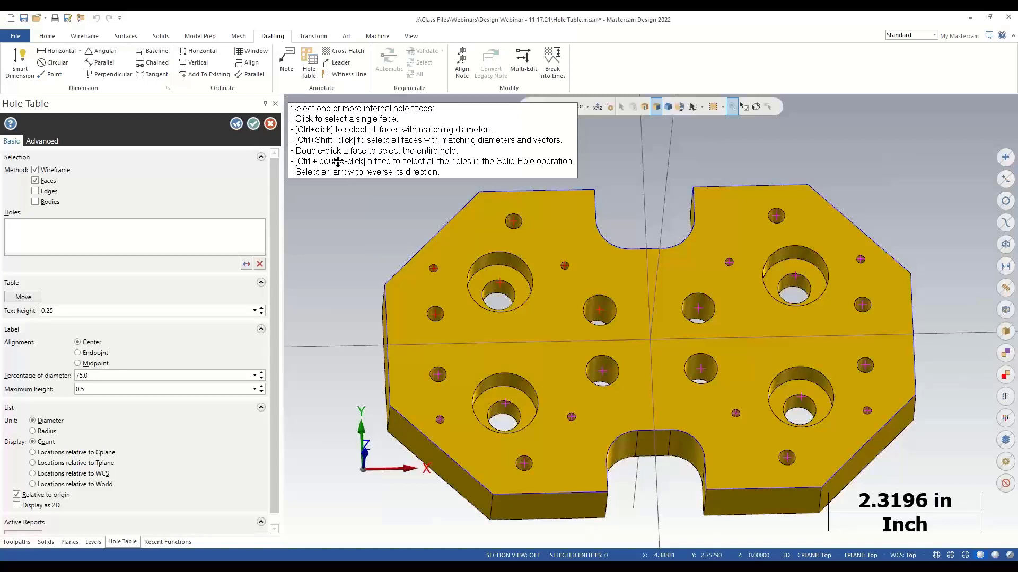
{"action": "left_click", "coordinate": [49, 201]}
{"action": "left_click", "coordinate": [47, 172]}
{"action": "left_click", "coordinate": [47, 180]}
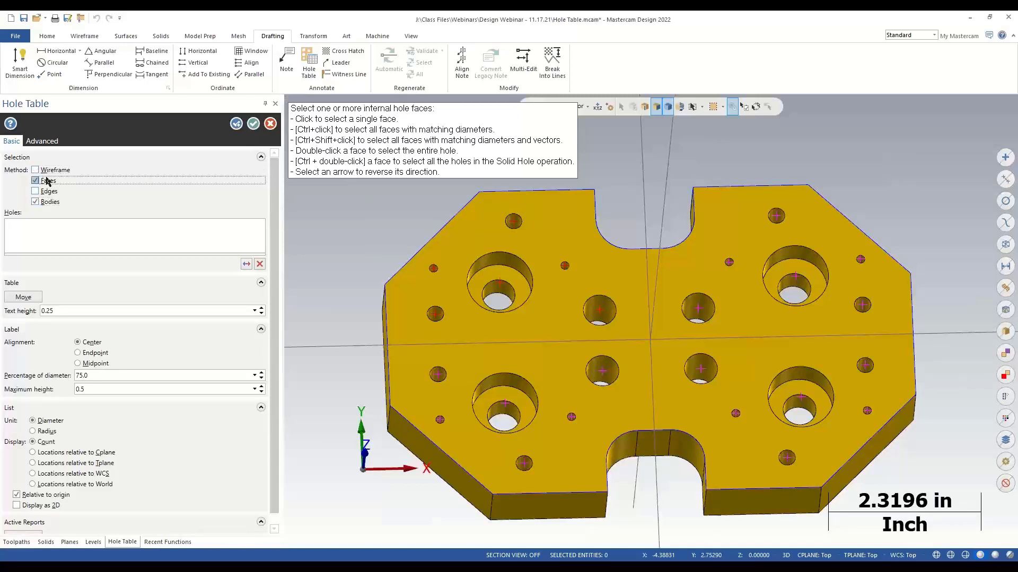
{"action": "left_click", "coordinate": [652, 355]}
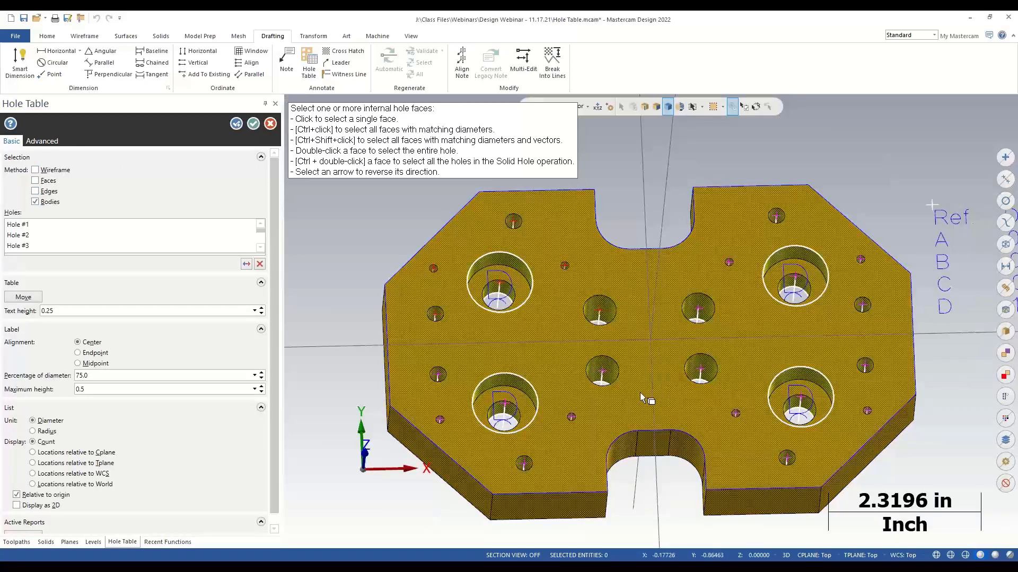
Step: Set the hole table to list locations relative to the Cplane, displayed as 2D, and view the part from the top
{"action": "scroll", "coordinate": [432, 313], "scroll_direction": "down", "scroll_amount": 2}
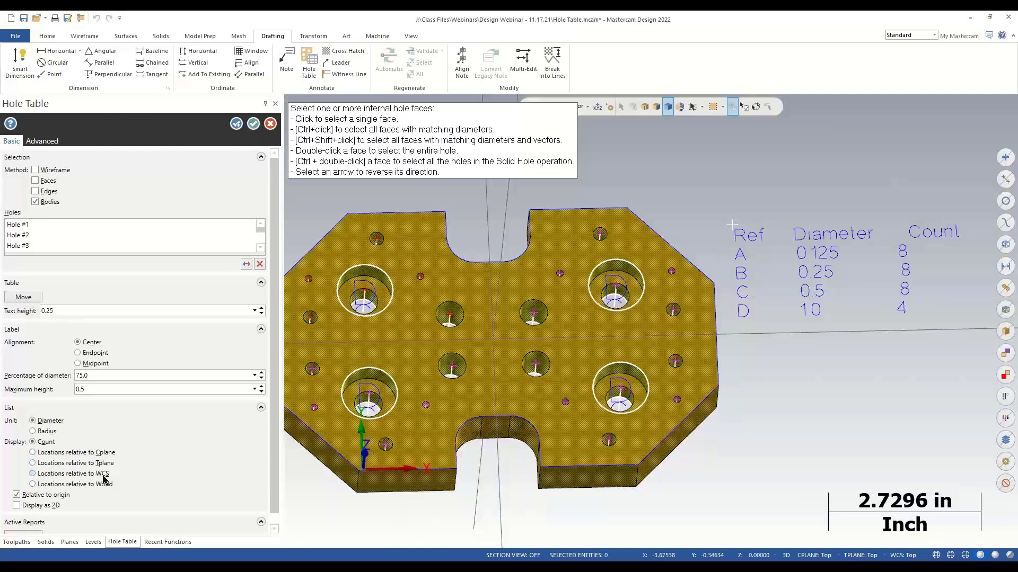
{"action": "left_click", "coordinate": [88, 454]}
{"action": "scroll", "coordinate": [604, 301], "scroll_direction": "down", "scroll_amount": 4}
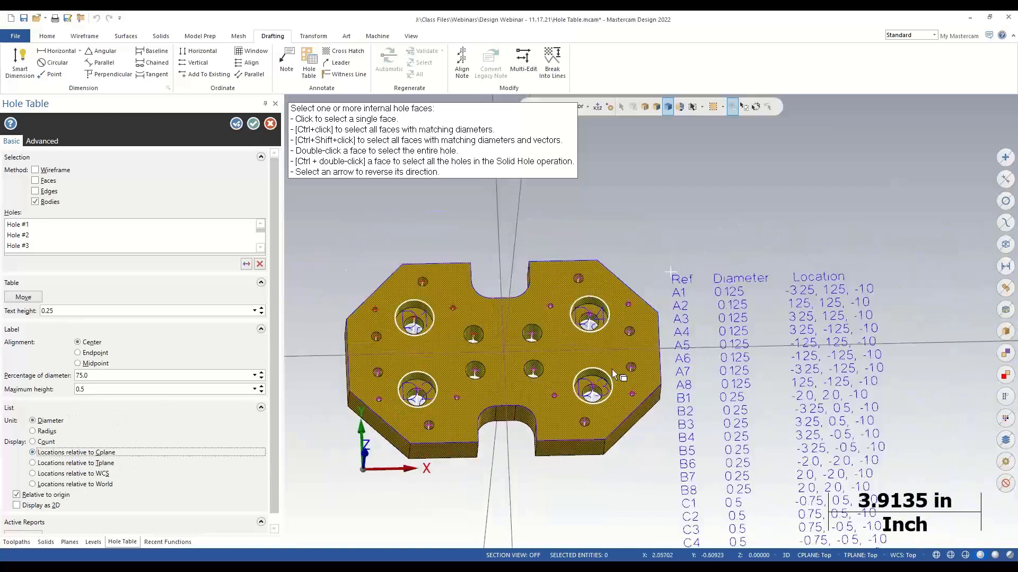
{"action": "scroll", "coordinate": [785, 391], "scroll_direction": "up", "scroll_amount": 2}
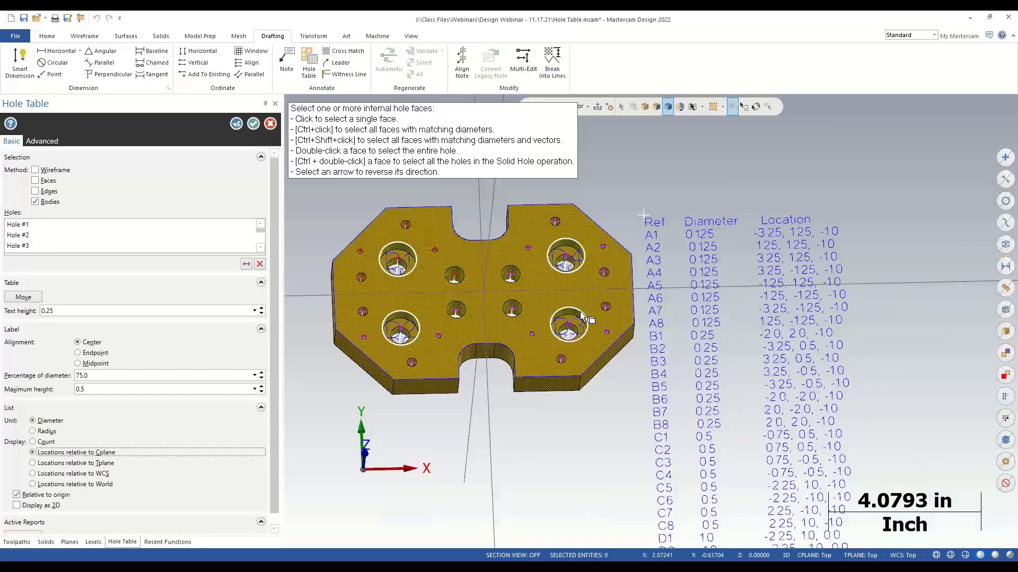
{"action": "left_click", "coordinate": [50, 507]}
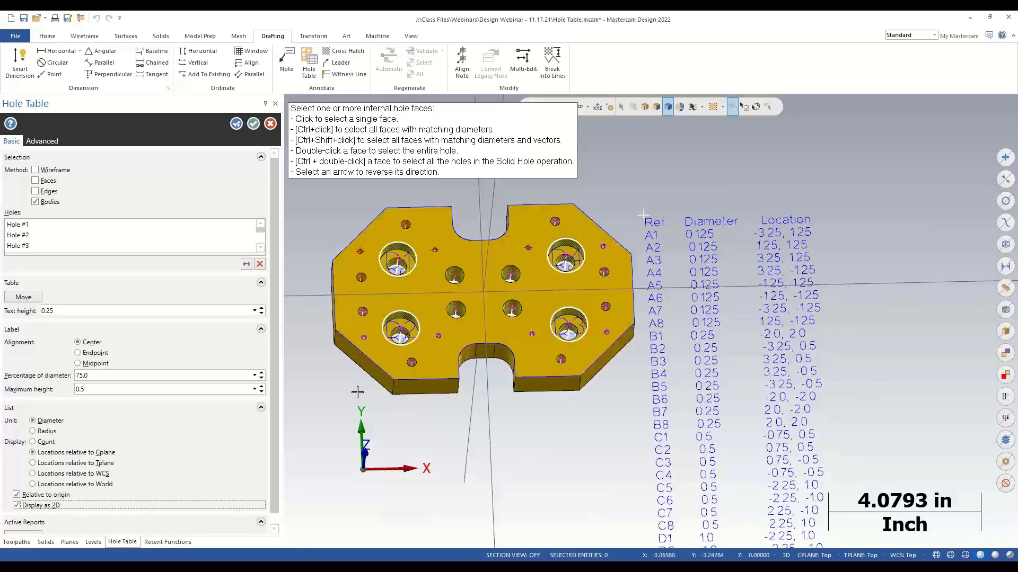
{"action": "right_click", "coordinate": [443, 271]}
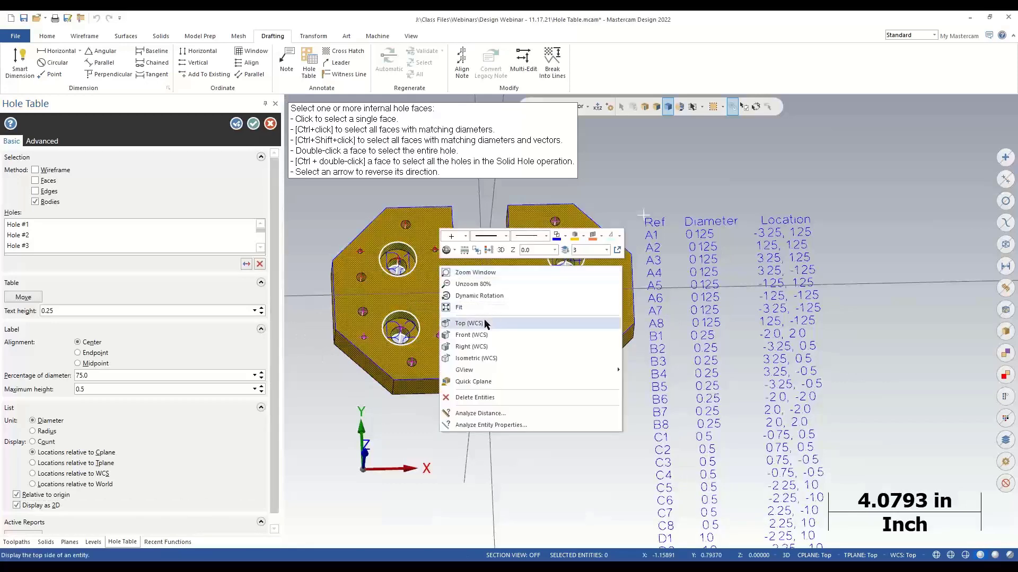
{"action": "left_click", "coordinate": [483, 321]}
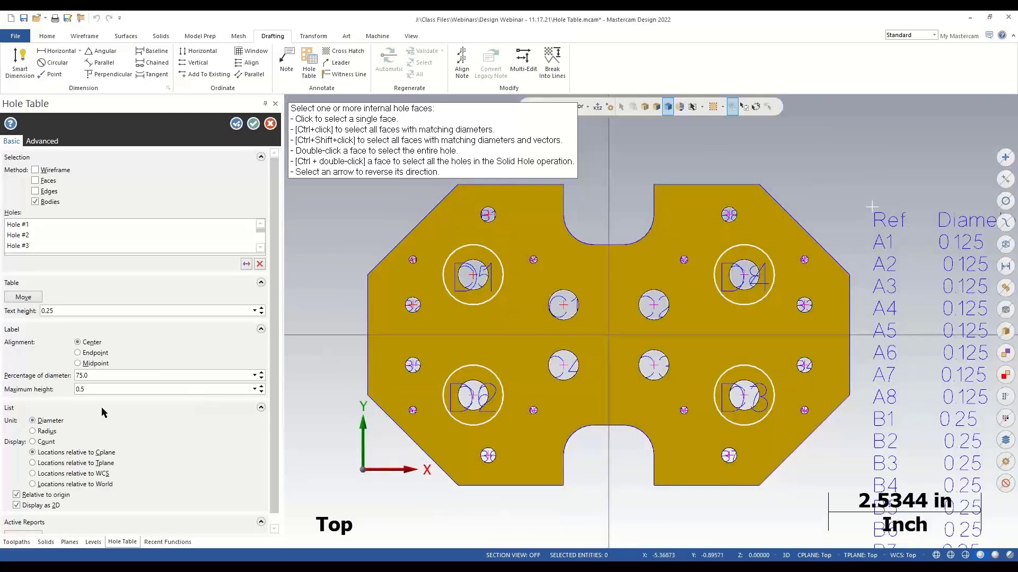
Step: Create the Active Reports version of the hole table and look through both report pages
{"action": "scroll", "coordinate": [16, 495], "scroll_direction": "down", "scroll_amount": 1}
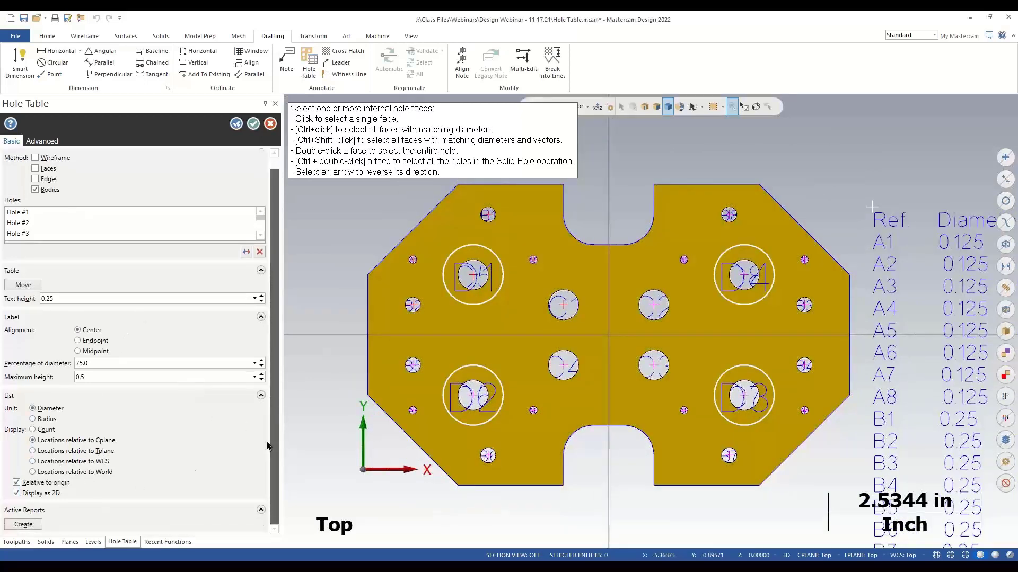
{"action": "left_click", "coordinate": [21, 525]}
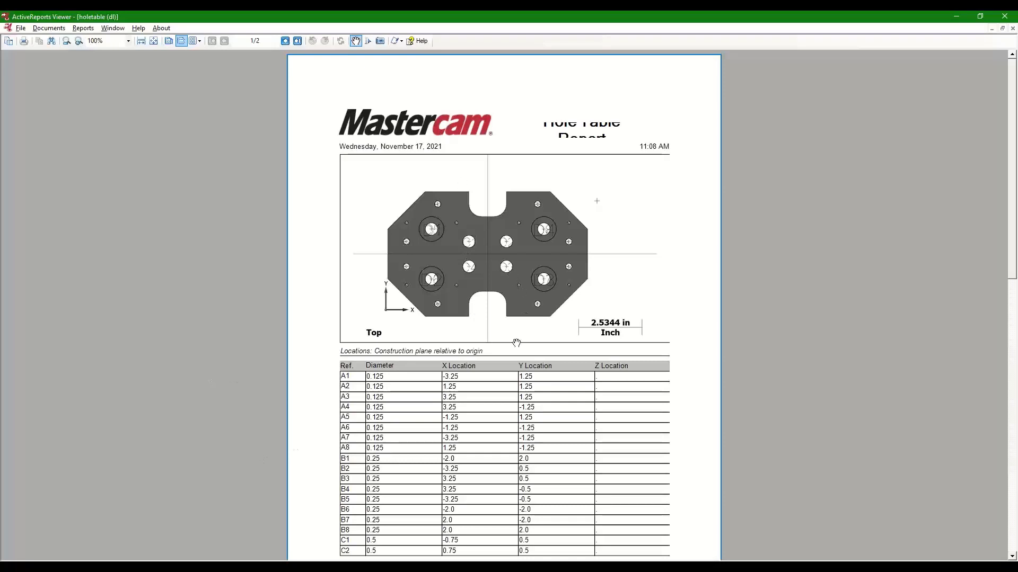
{"action": "scroll", "coordinate": [469, 386], "scroll_direction": "down", "scroll_amount": 3}
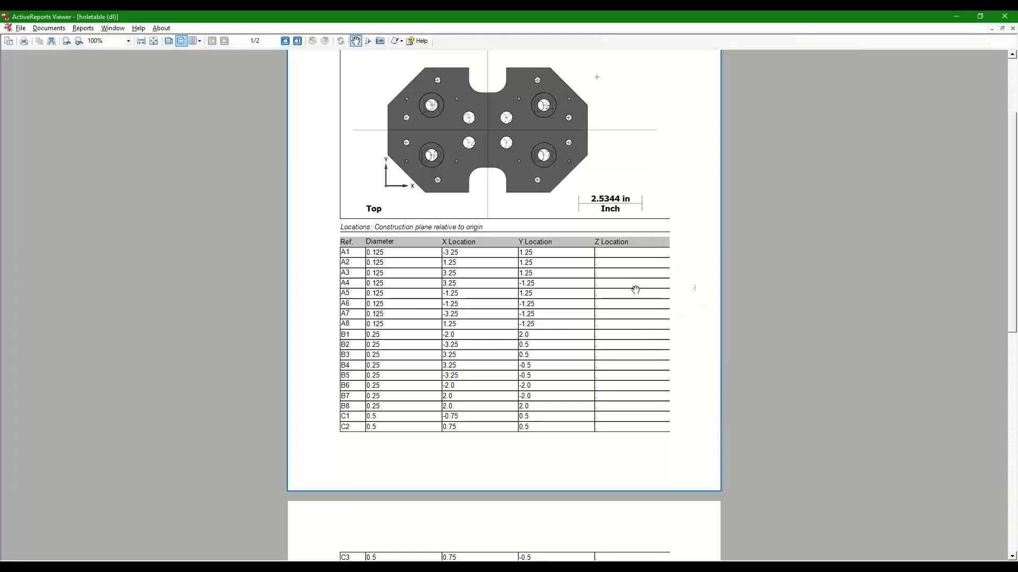
{"action": "scroll", "coordinate": [655, 424], "scroll_direction": "down", "scroll_amount": 5}
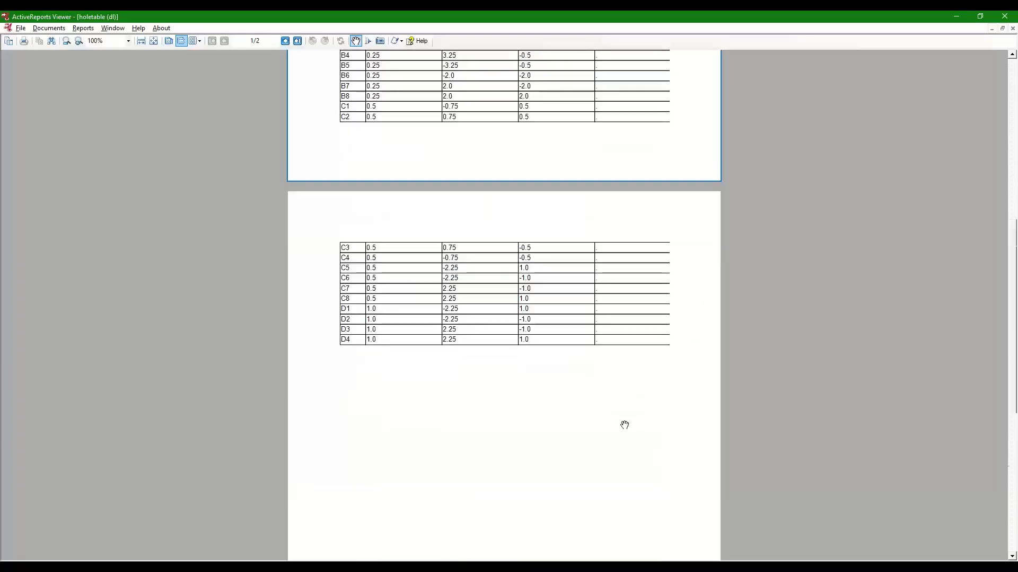
{"action": "scroll", "coordinate": [623, 425], "scroll_direction": "up", "scroll_amount": 7}
{"action": "scroll", "coordinate": [610, 421], "scroll_direction": "down", "scroll_amount": 2}
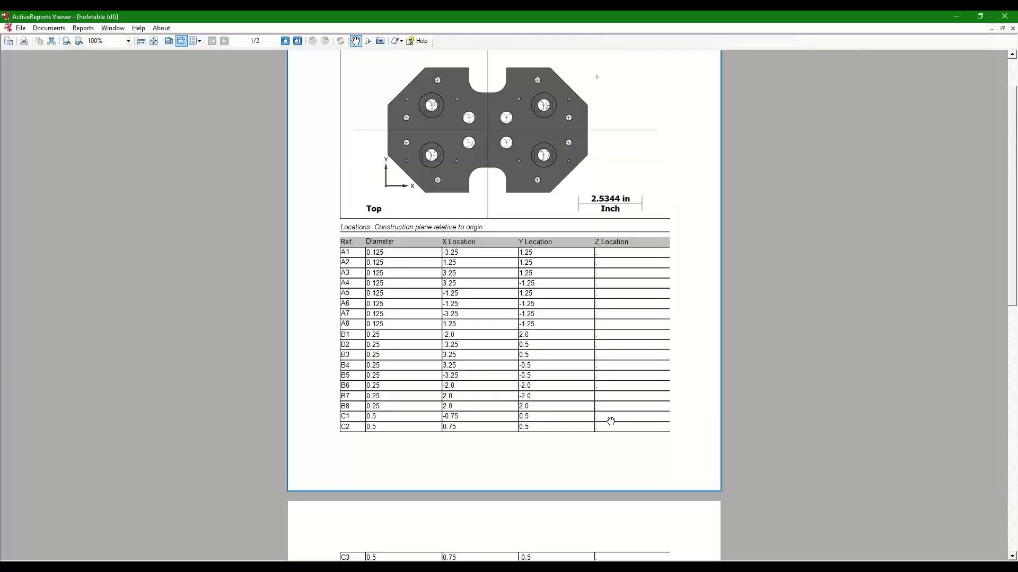
{"action": "scroll", "coordinate": [611, 421], "scroll_direction": "up", "scroll_amount": 2}
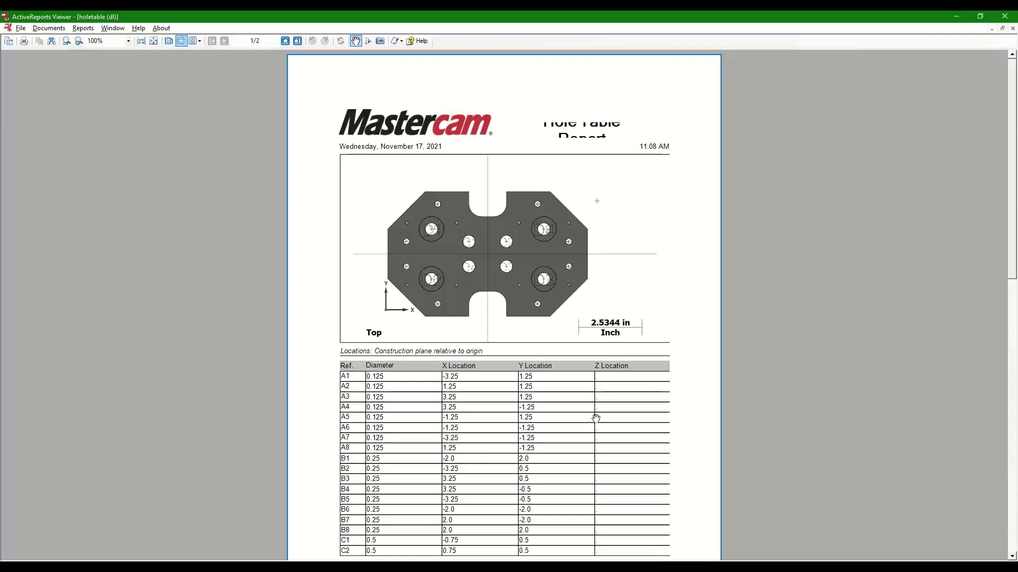
Step: Save the hole table report in Microsoft Excel format as holetable (dl).xls in the Design Webinar - 11.17.21 folder
{"action": "left_click", "coordinate": [21, 28]}
{"action": "mouse_move", "coordinate": [34, 52]}
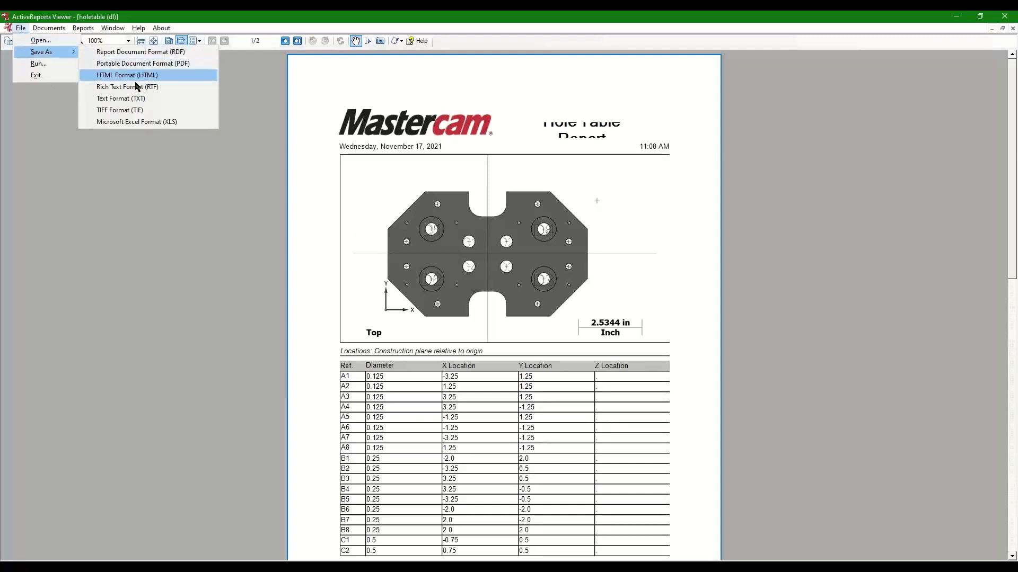
{"action": "left_click", "coordinate": [142, 121]}
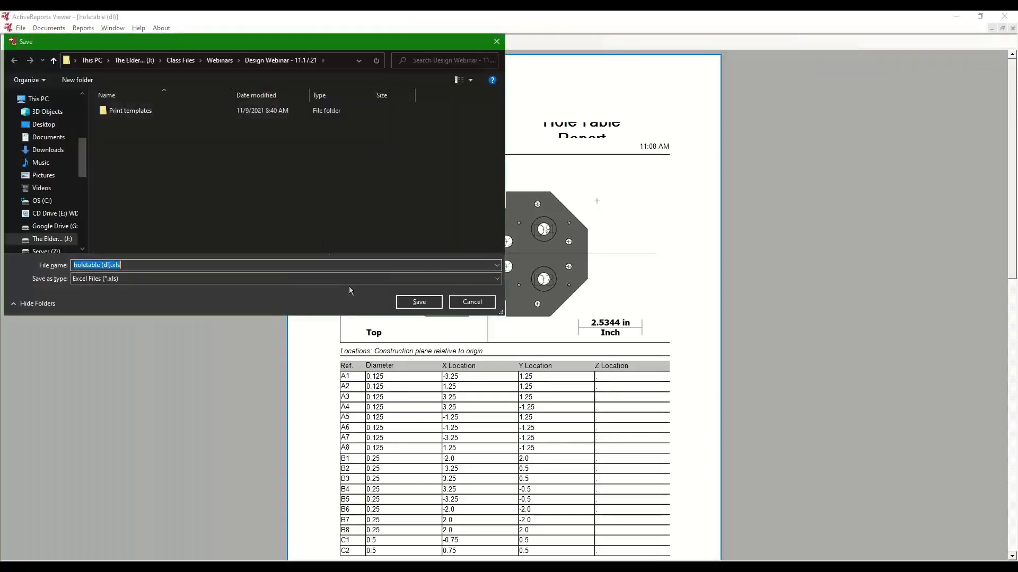
{"action": "left_click", "coordinate": [416, 302]}
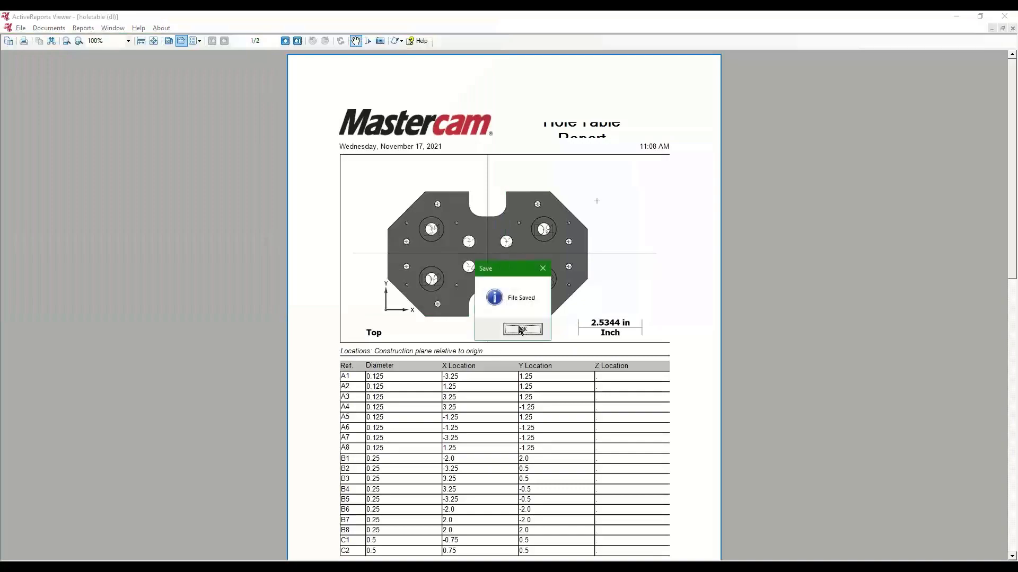
{"action": "left_click", "coordinate": [522, 329]}
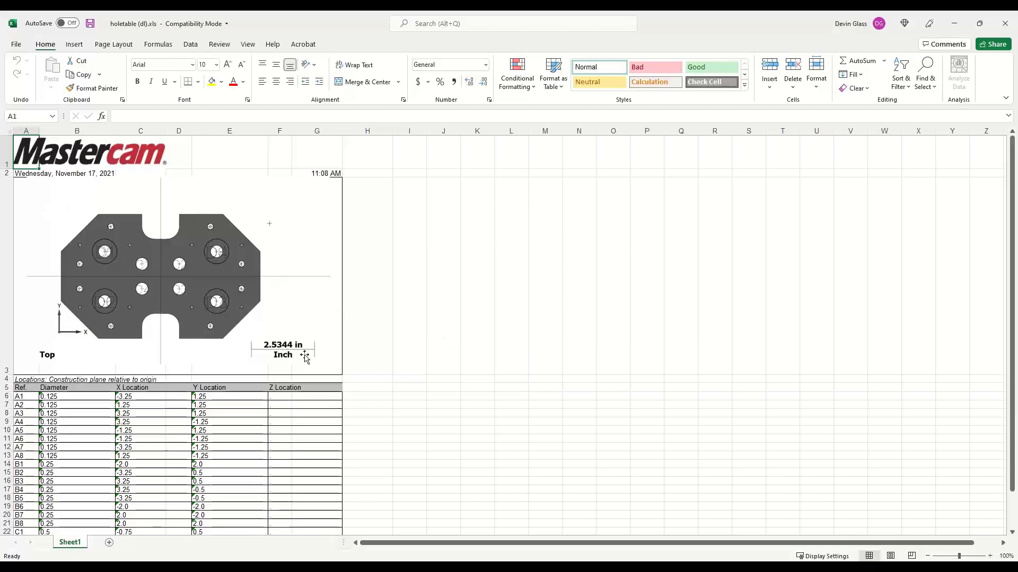
Step: Look over the exported hole table in Excel, then close the spreadsheet and the report viewer
{"action": "scroll", "coordinate": [299, 353], "scroll_direction": "down", "scroll_amount": 5}
{"action": "scroll", "coordinate": [297, 352], "scroll_direction": "up", "scroll_amount": 3}
{"action": "scroll", "coordinate": [220, 327], "scroll_direction": "up", "scroll_amount": 2}
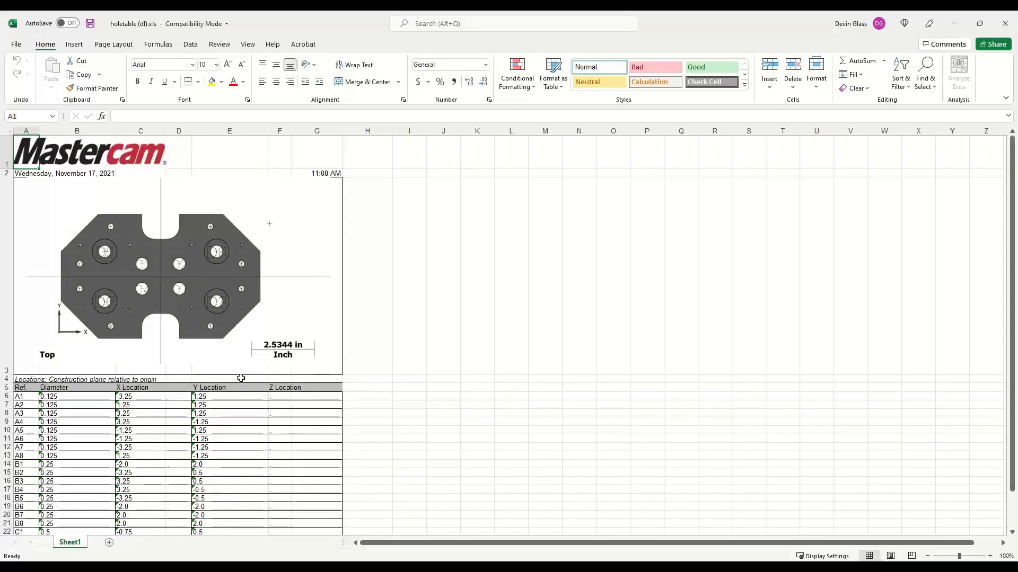
{"action": "scroll", "coordinate": [268, 436], "scroll_direction": "down", "scroll_amount": 5}
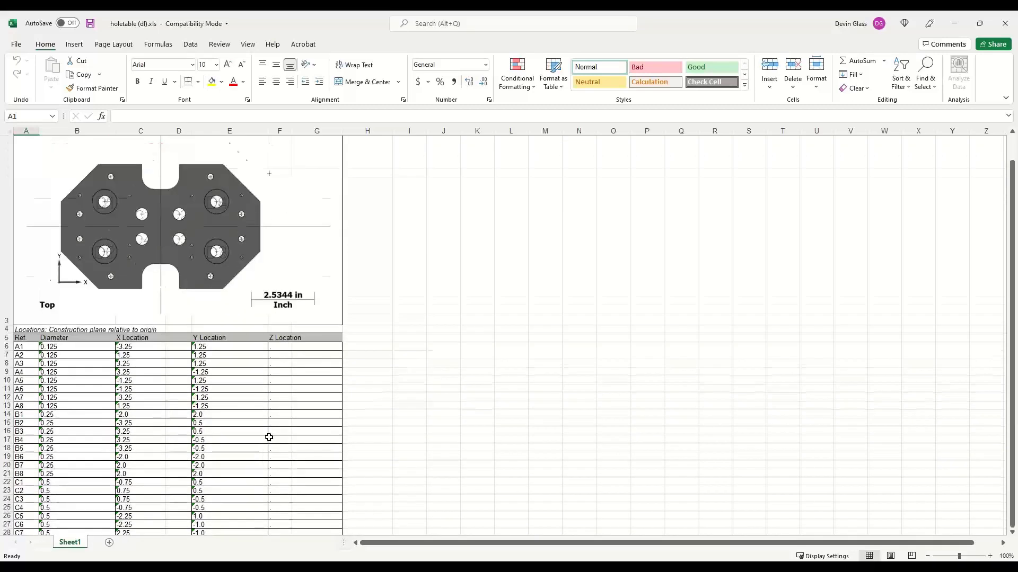
{"action": "scroll", "coordinate": [275, 434], "scroll_direction": "up", "scroll_amount": 5}
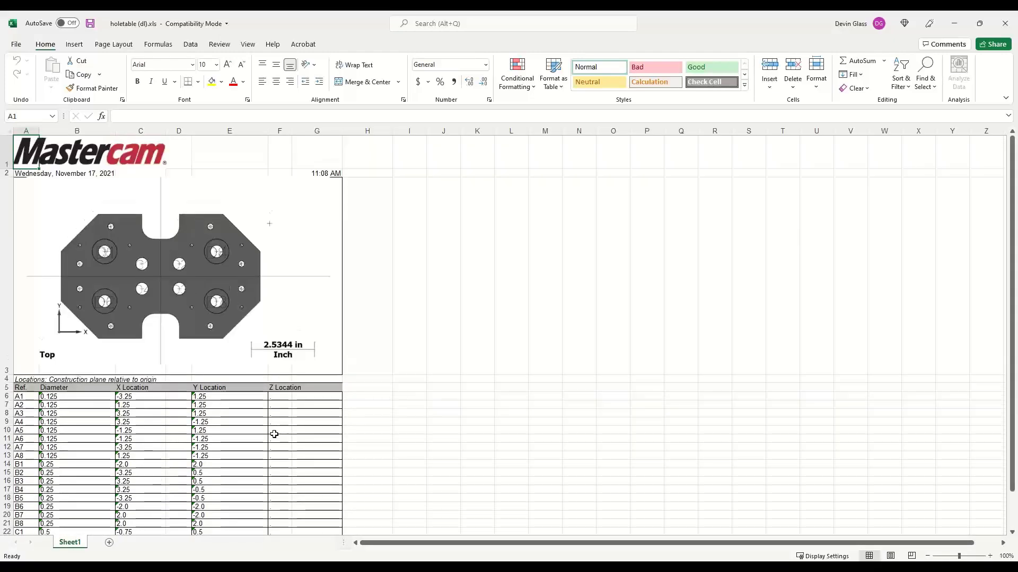
{"action": "left_click", "coordinate": [1005, 23]}
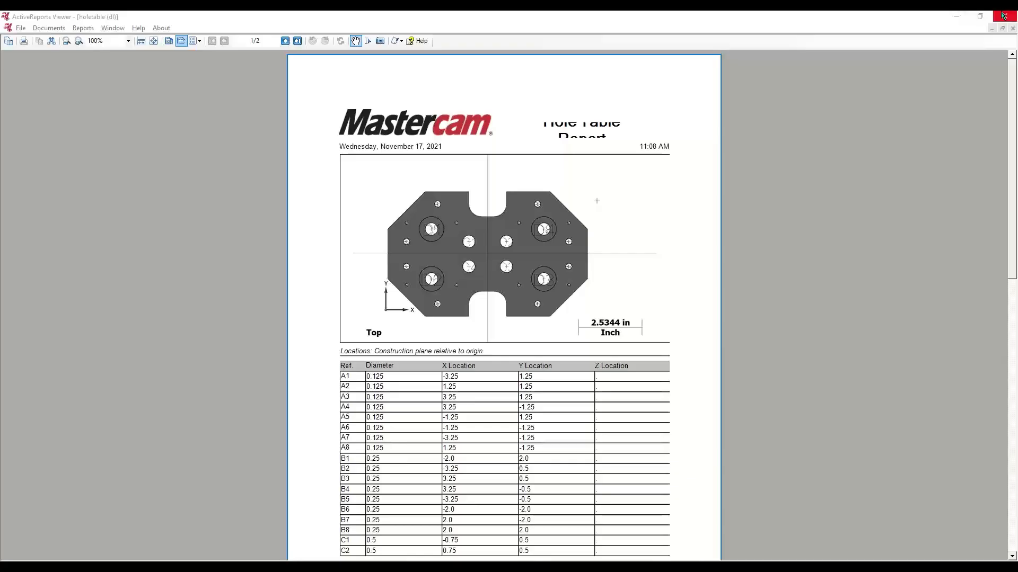
{"action": "left_click", "coordinate": [1003, 16]}
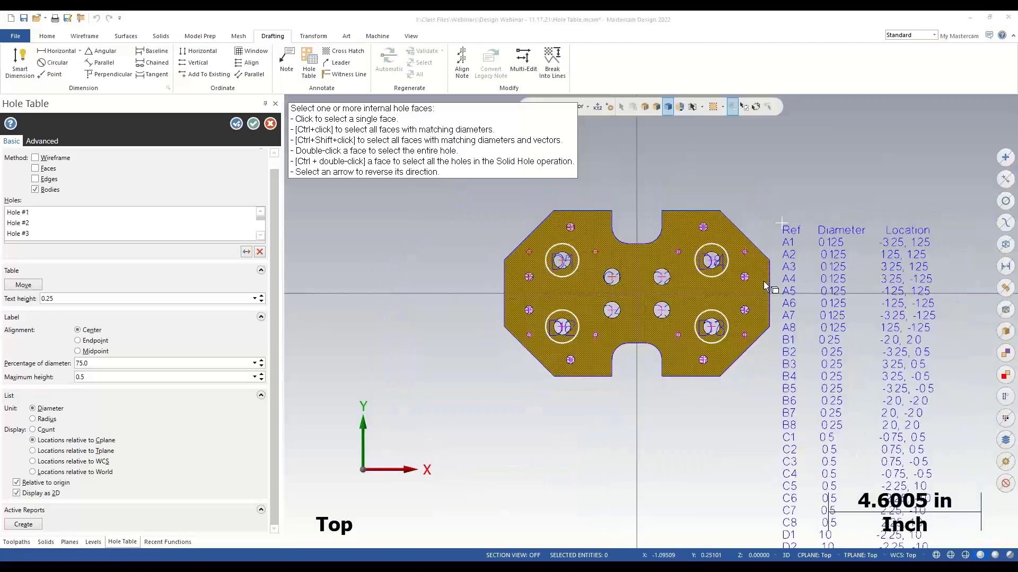
Step: Accept the hole table and make level 1 the main level
{"action": "left_click", "coordinate": [254, 125]}
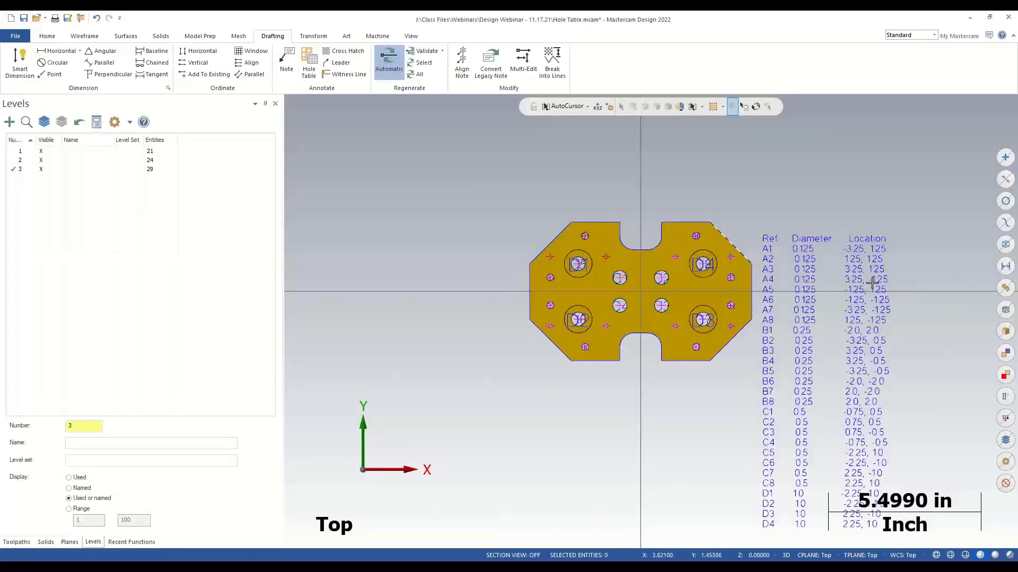
{"action": "scroll", "coordinate": [401, 252], "scroll_direction": "up", "scroll_amount": 2}
{"action": "left_click", "coordinate": [24, 152]}
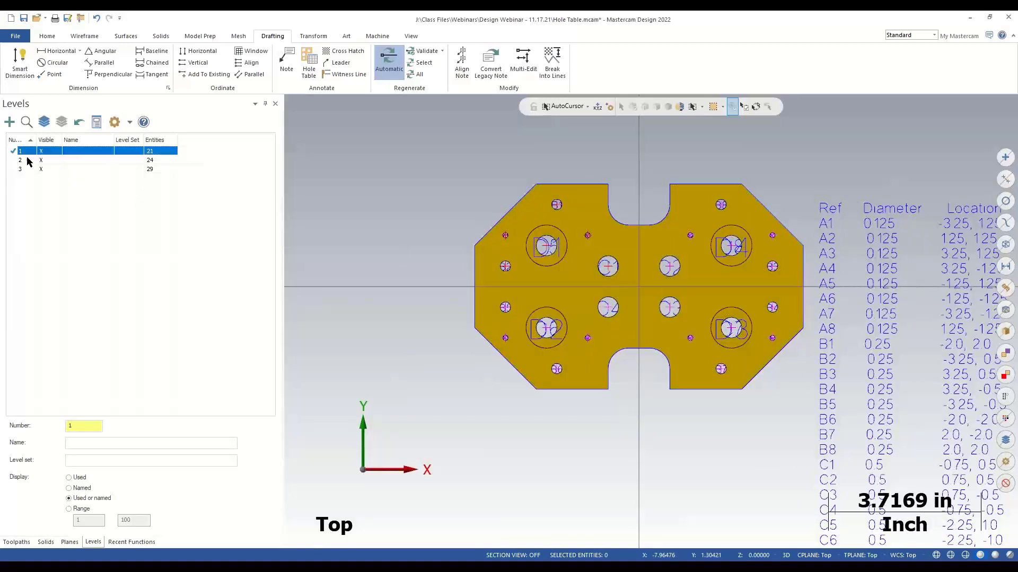
Step: Hide level 3 holding the hole table and make it visible again
{"action": "left_click", "coordinate": [47, 169]}
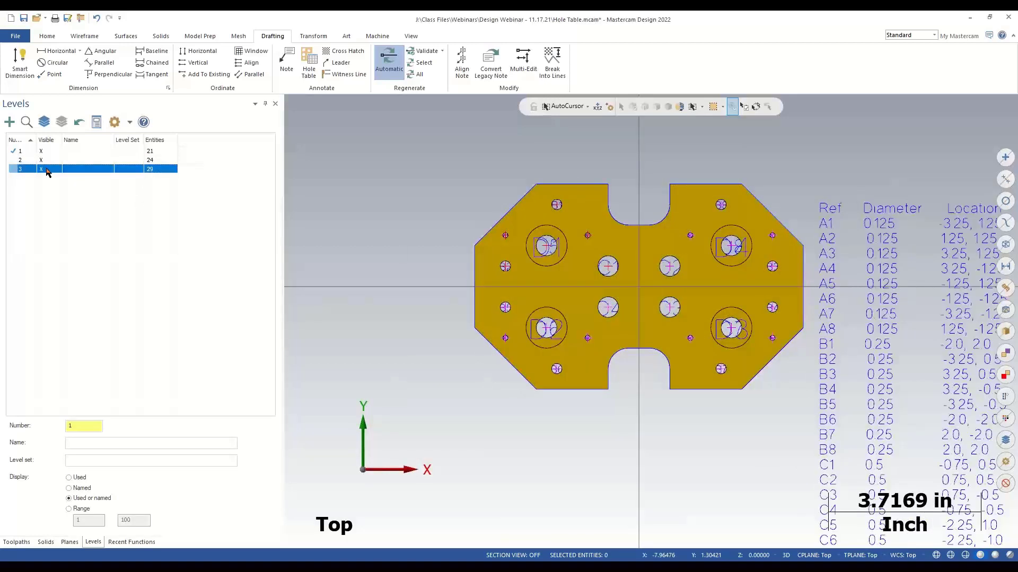
{"action": "left_click", "coordinate": [46, 169]}
{"action": "left_click", "coordinate": [47, 169]}
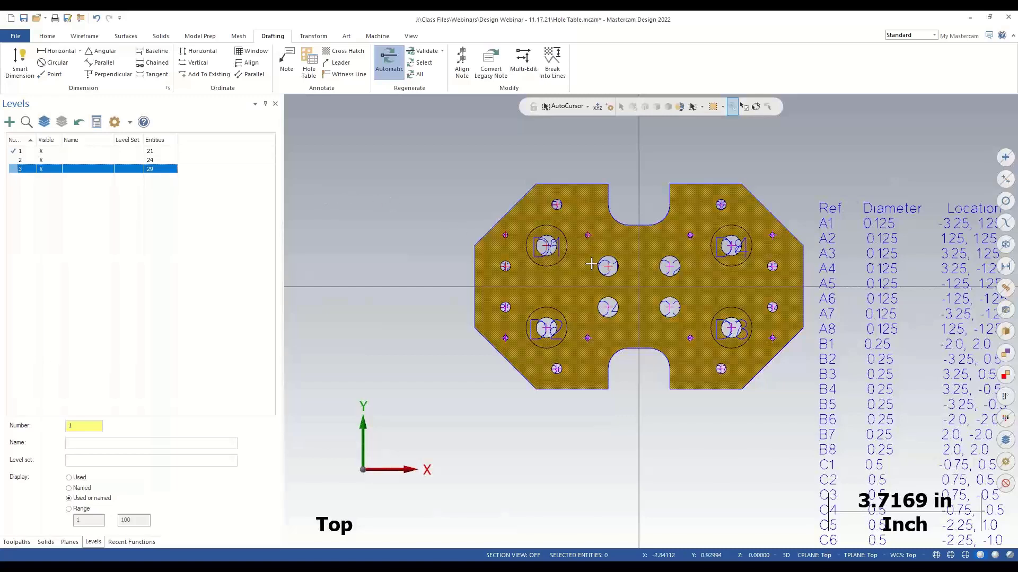
{"action": "middle_click_drag", "start_coordinate": [455, 288], "coordinate": [441, 191]}
{"action": "scroll", "coordinate": [441, 191], "scroll_direction": "up", "scroll_amount": 2}
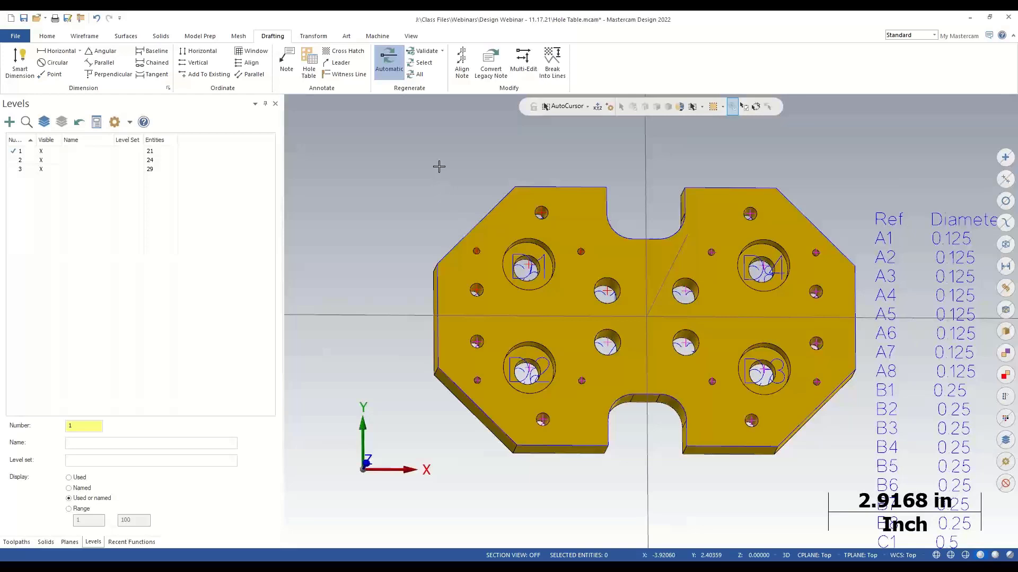
Step: Open the recent file Power Surface and Modify feature.mcam
{"action": "left_click", "coordinate": [45, 18]}
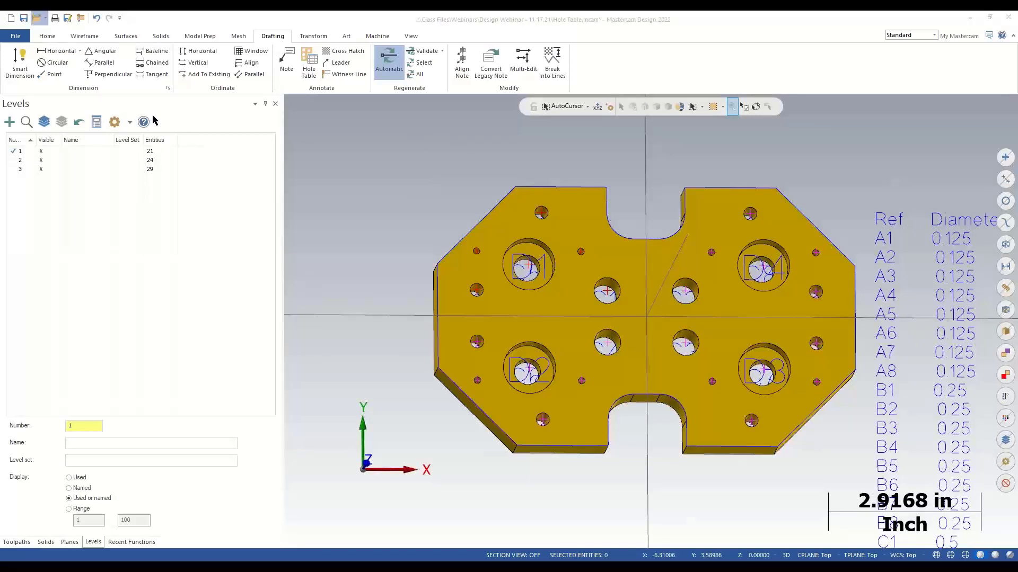
{"action": "mouse_move", "coordinate": [130, 140]}
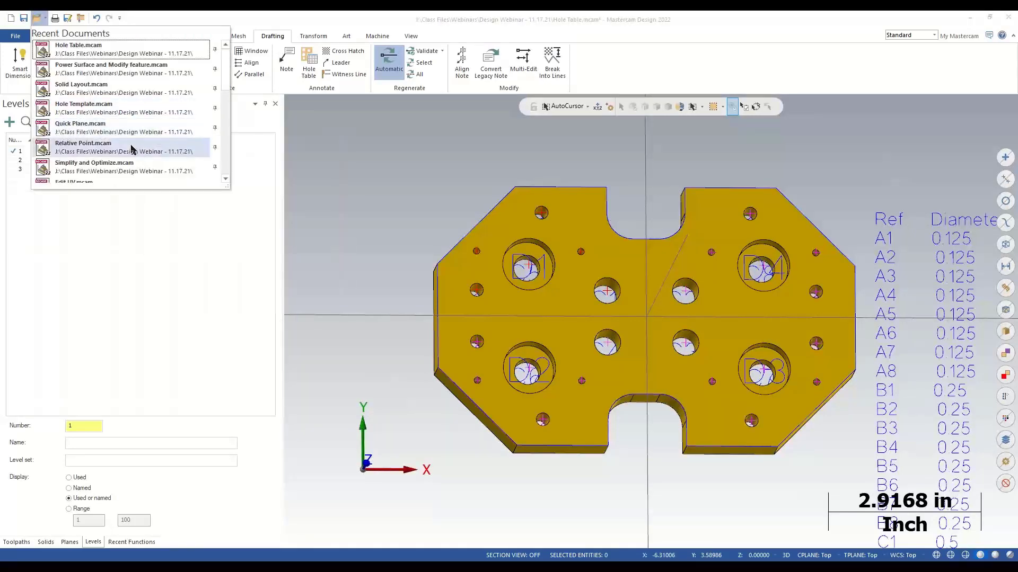
{"action": "left_click", "coordinate": [128, 73]}
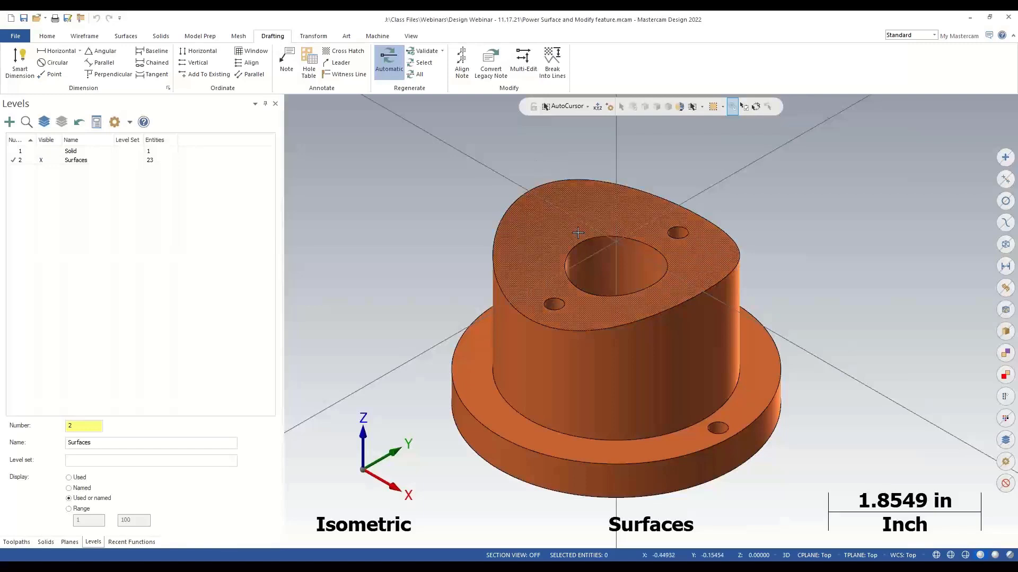
Step: Isolate the boss's top surface by hiding all other surfaces
{"action": "scroll", "coordinate": [585, 224], "scroll_direction": "up", "scroll_amount": 3}
{"action": "mouse_move", "coordinate": [585, 224]}
{"action": "middle_mouse_down"}
{"action": "mouse_move", "coordinate": [657, 195]}
{"action": "mouse_move", "coordinate": [603, 224]}
{"action": "mouse_move", "coordinate": [614, 238]}
{"action": "middle_mouse_up"}
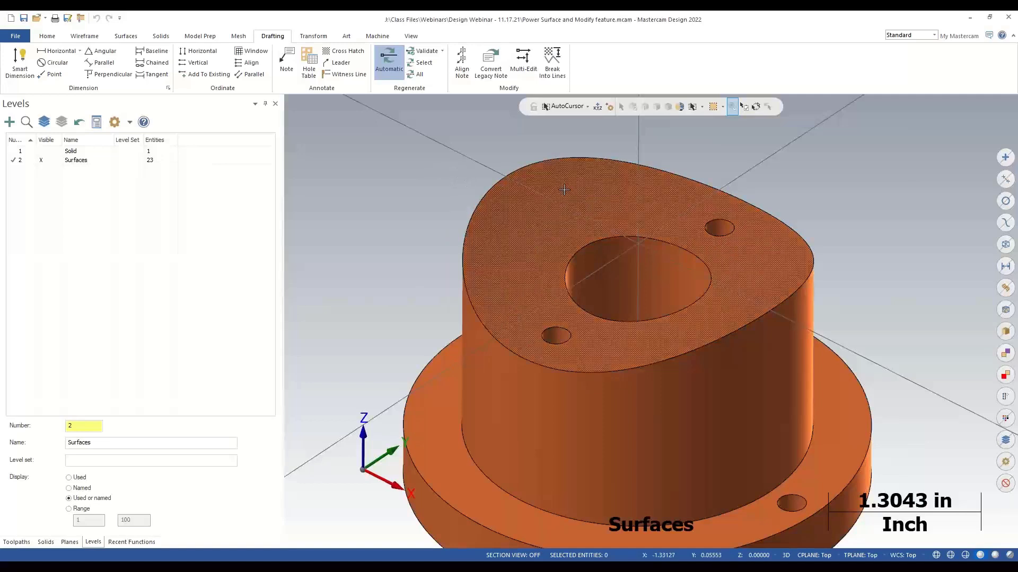
{"action": "left_click", "coordinate": [718, 306]}
{"action": "key", "text": "alt+e"}
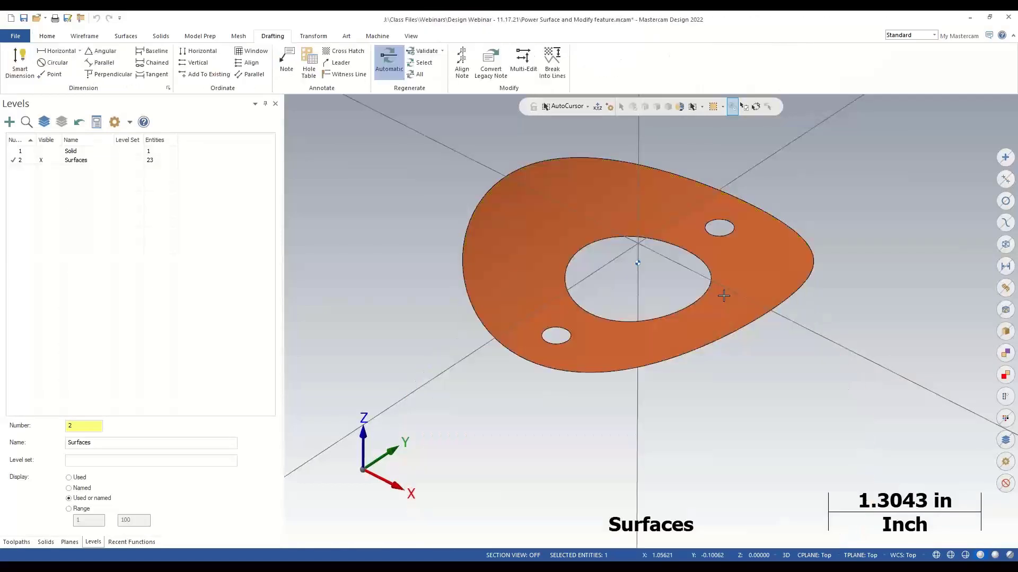
Step: Show all the hidden surfaces again and add a new main level 3 named Surface Plugs
{"action": "key", "text": "alt+e"}
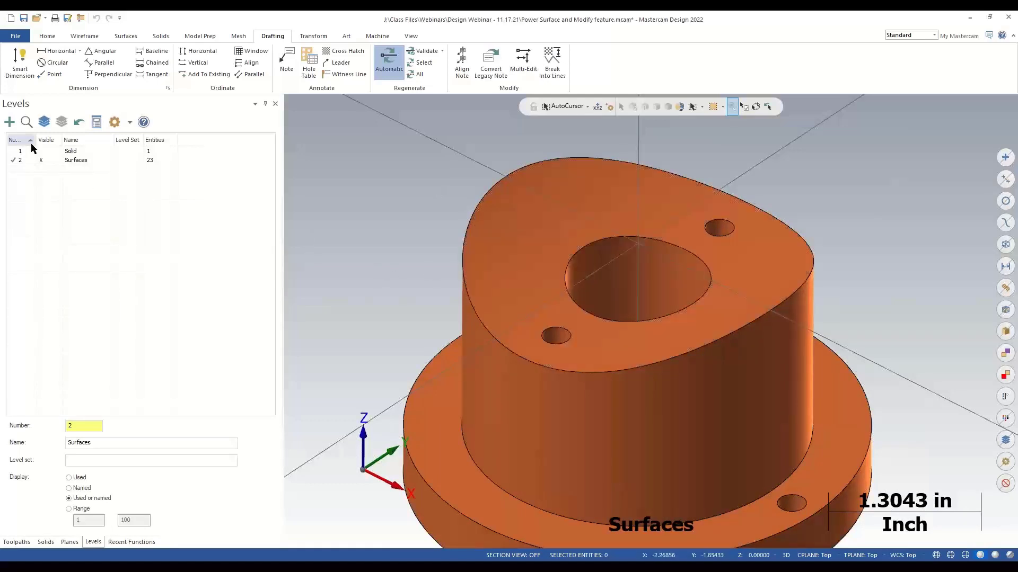
{"action": "left_click", "coordinate": [10, 123]}
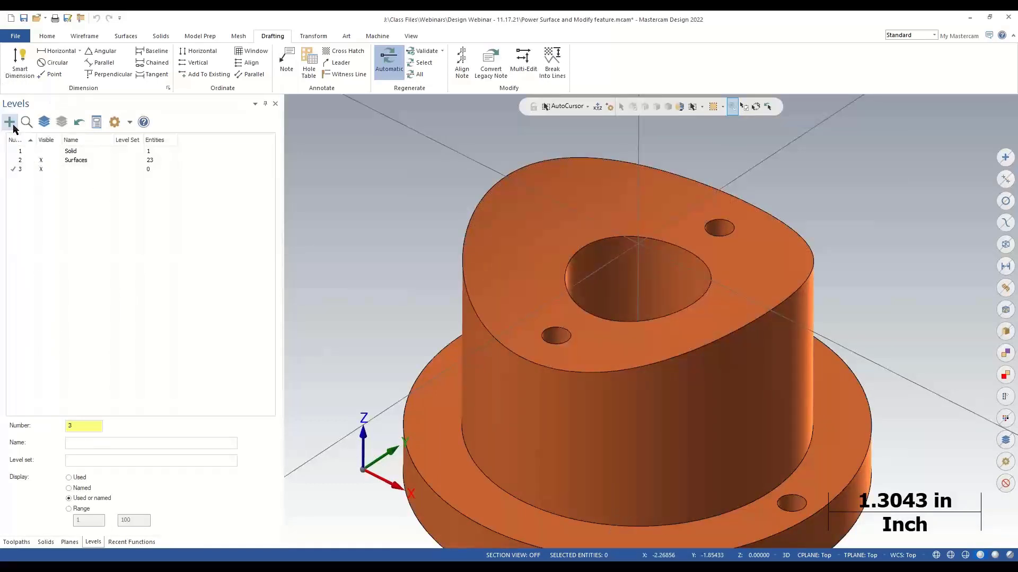
{"action": "double_click", "coordinate": [71, 169]}
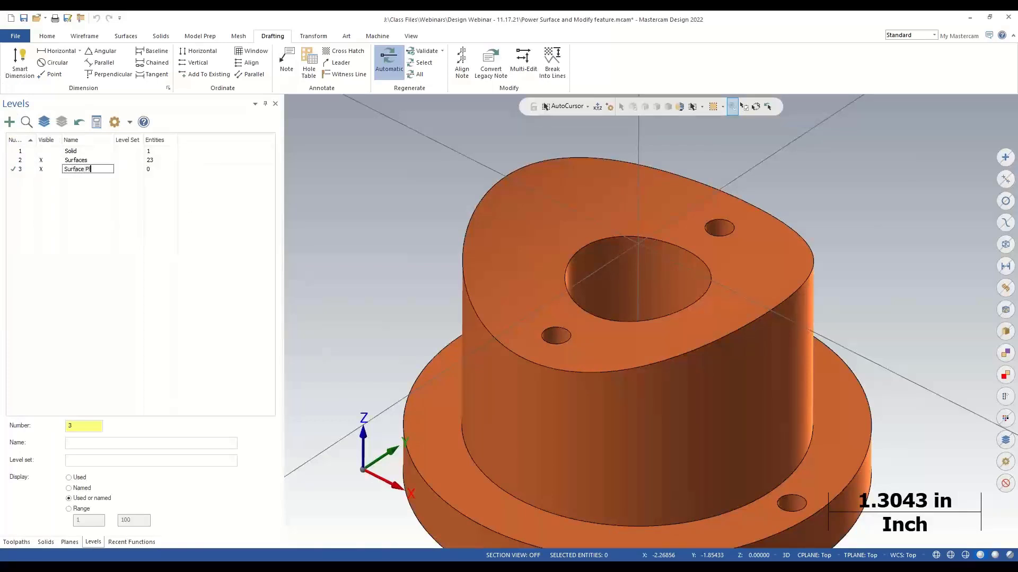
{"action": "key", "text": "Return"}
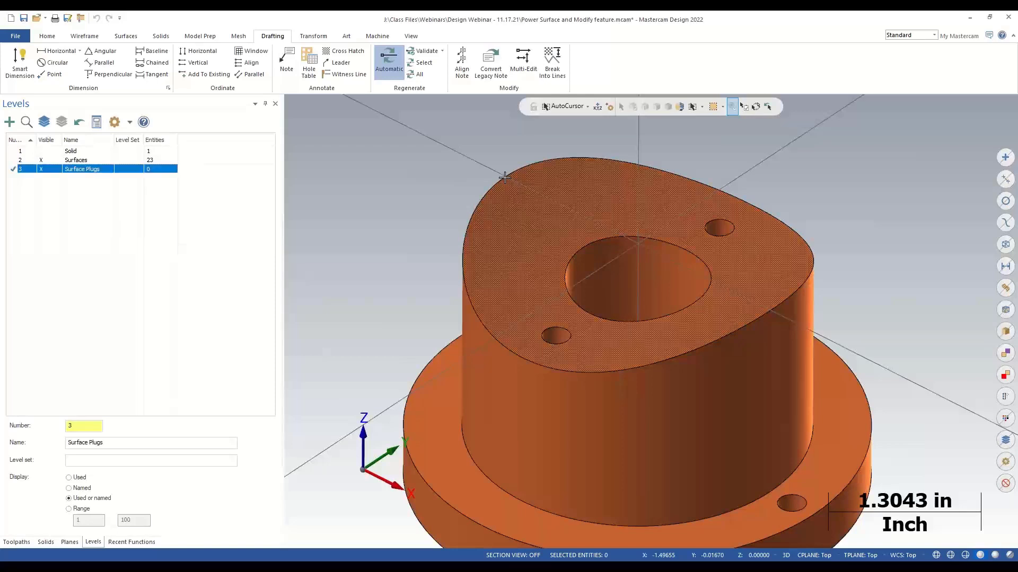
Step: Create edge curves on the boss's top surface around the center opening and the two small holes with Curve One Edge
{"action": "left_click", "coordinate": [101, 36]}
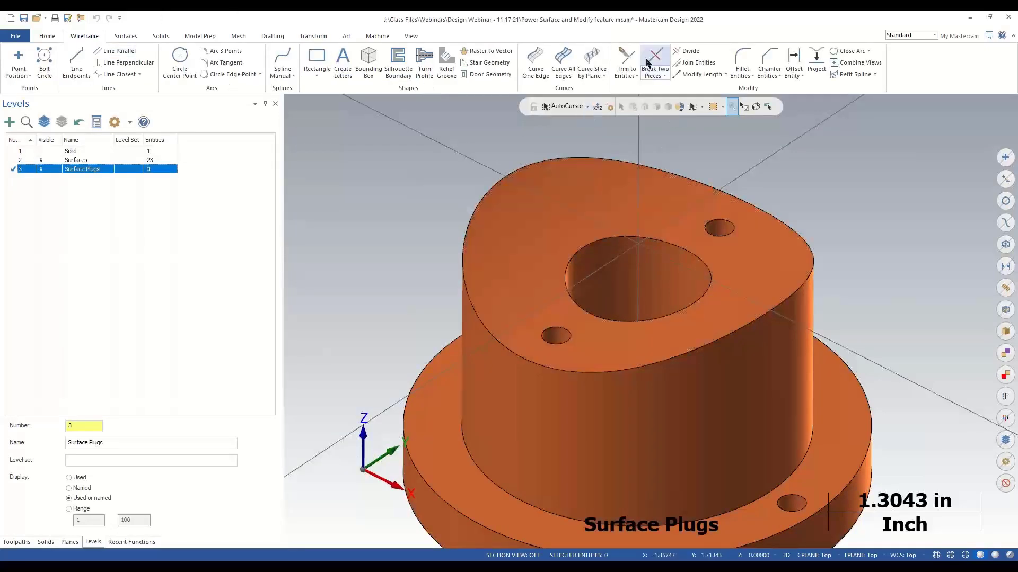
{"action": "left_click", "coordinate": [535, 58]}
{"action": "left_click", "coordinate": [539, 216]}
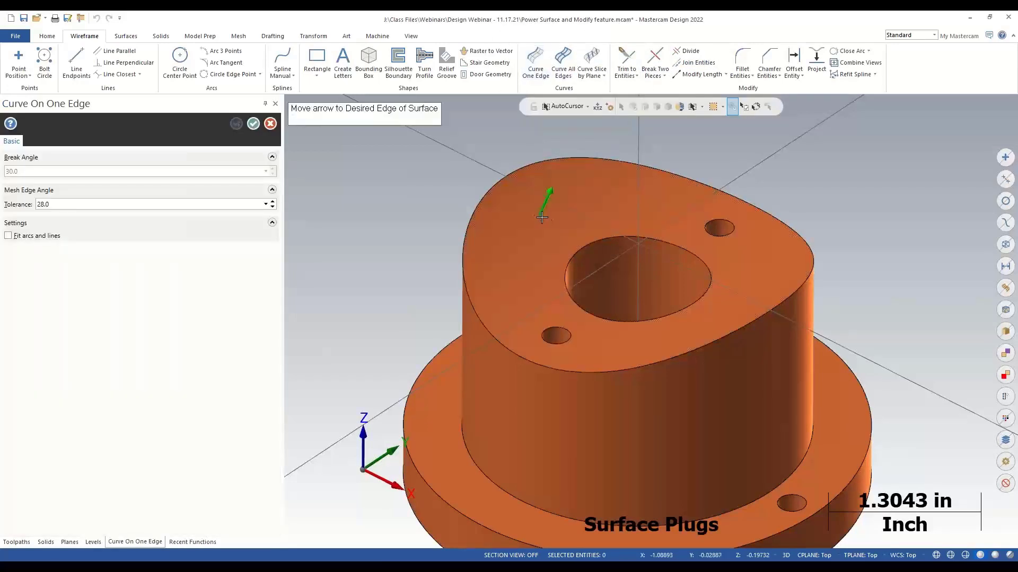
{"action": "left_click", "coordinate": [588, 252]}
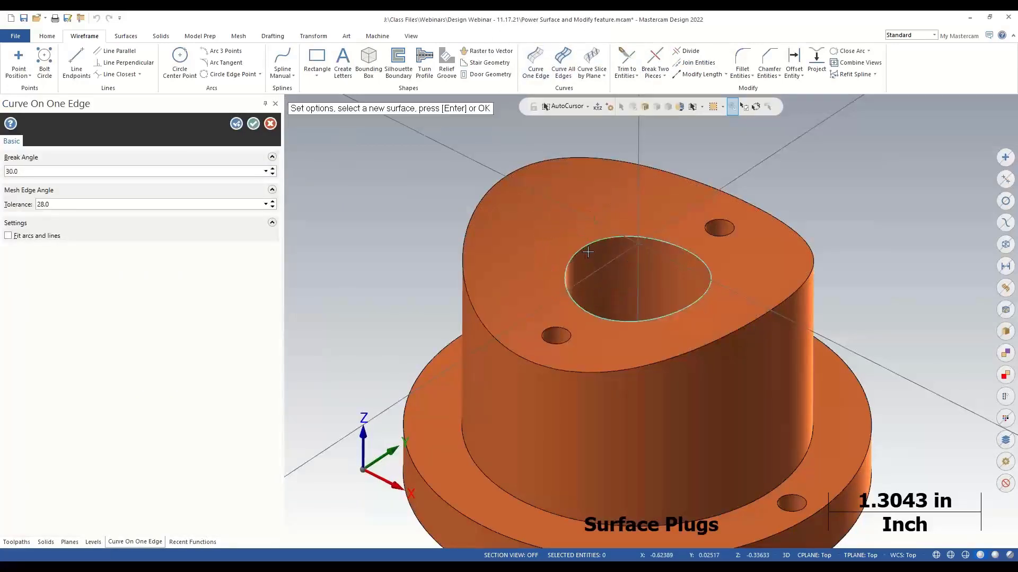
{"action": "left_click", "coordinate": [545, 328]}
{"action": "left_click", "coordinate": [545, 328]}
{"action": "left_click", "coordinate": [608, 193]}
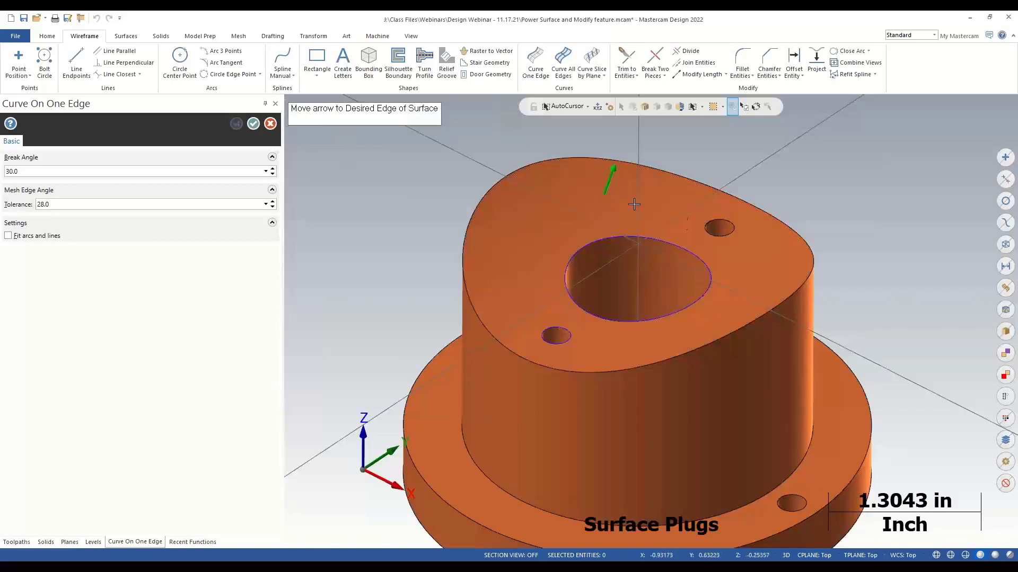
{"action": "left_click", "coordinate": [695, 231]}
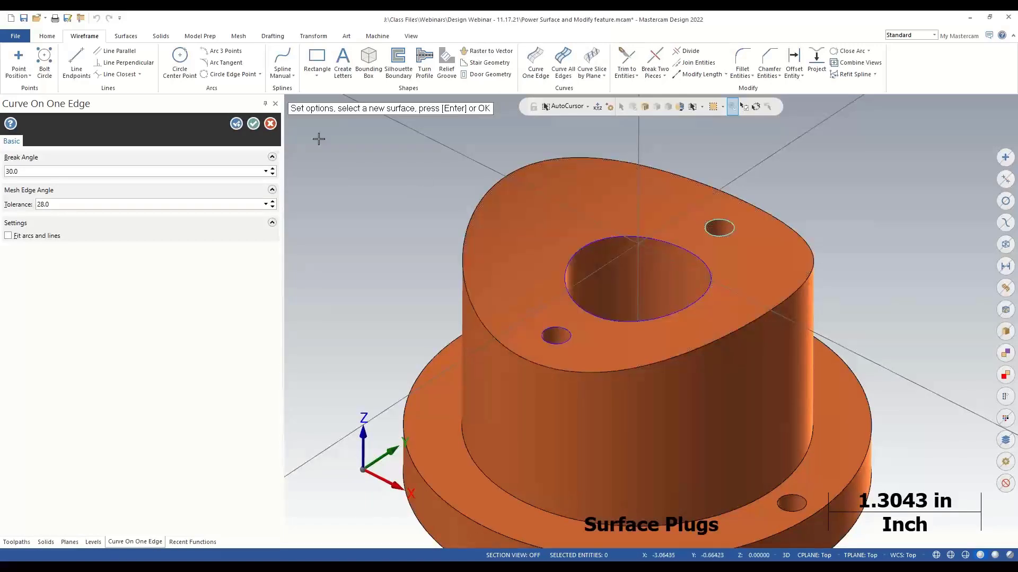
{"action": "left_click", "coordinate": [253, 124]}
Step: Generate a Power Surface across the center opening from its edge curve and examine how it follows the top surface's curvature
{"action": "middle_click_drag", "start_coordinate": [627, 264], "coordinate": [609, 212]}
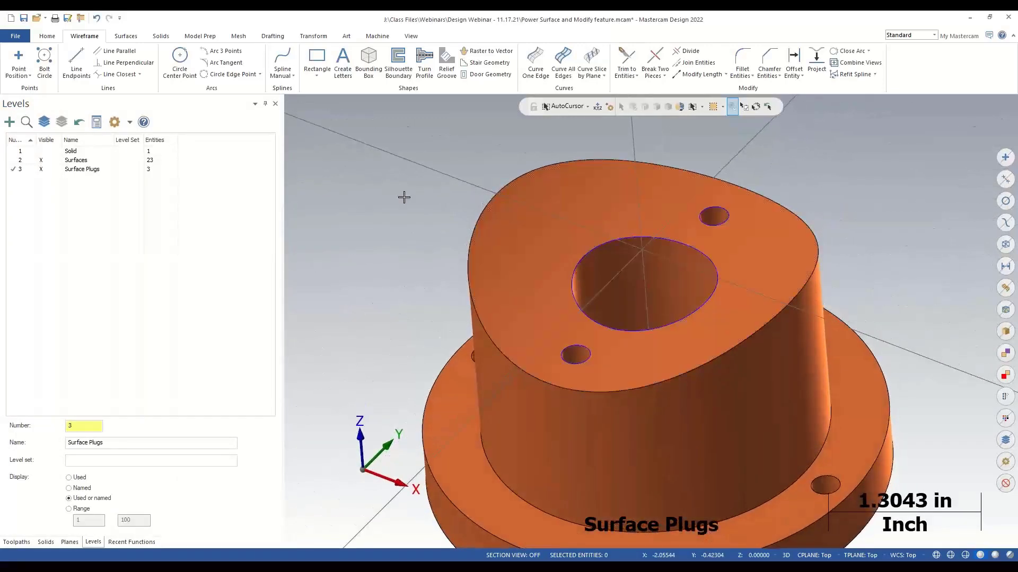
{"action": "left_click", "coordinate": [127, 36]}
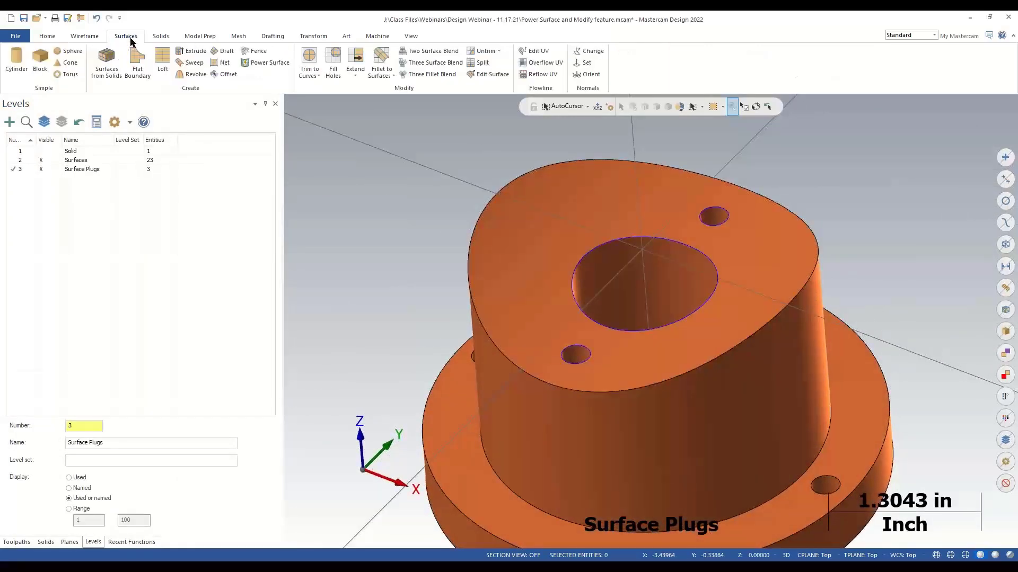
{"action": "left_click", "coordinate": [255, 65]}
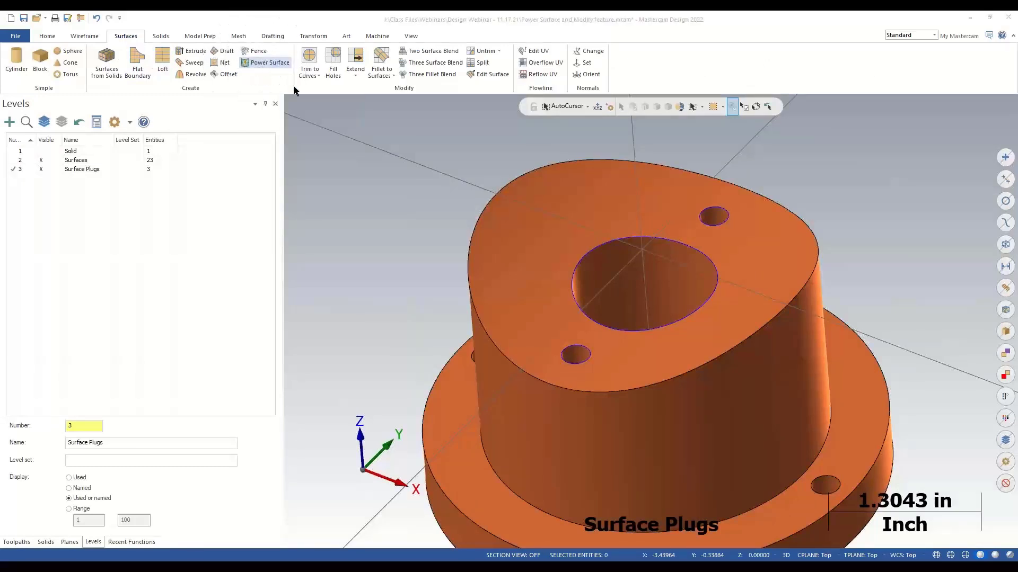
{"action": "left_click", "coordinate": [672, 245]}
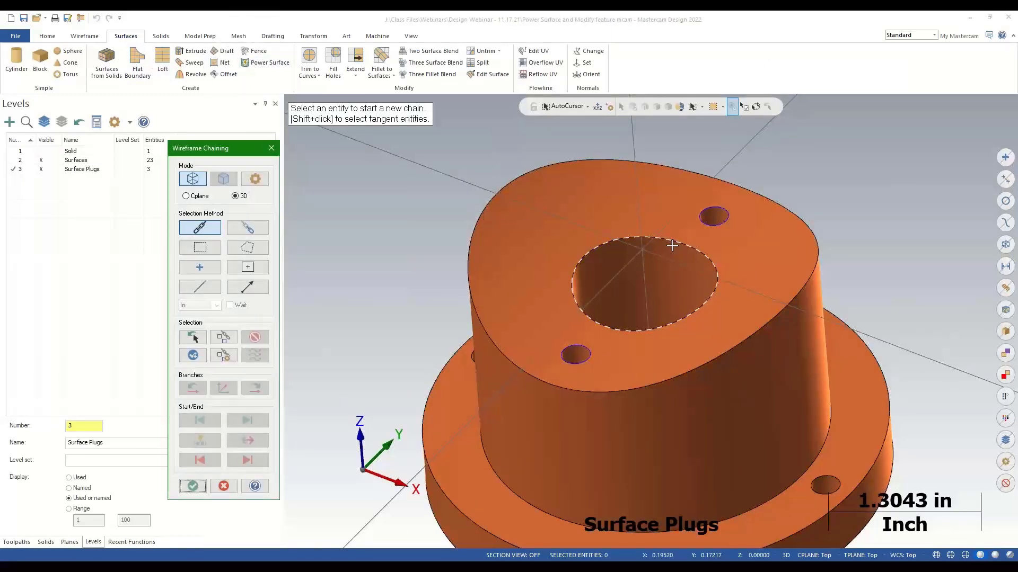
{"action": "left_click", "coordinate": [200, 486]}
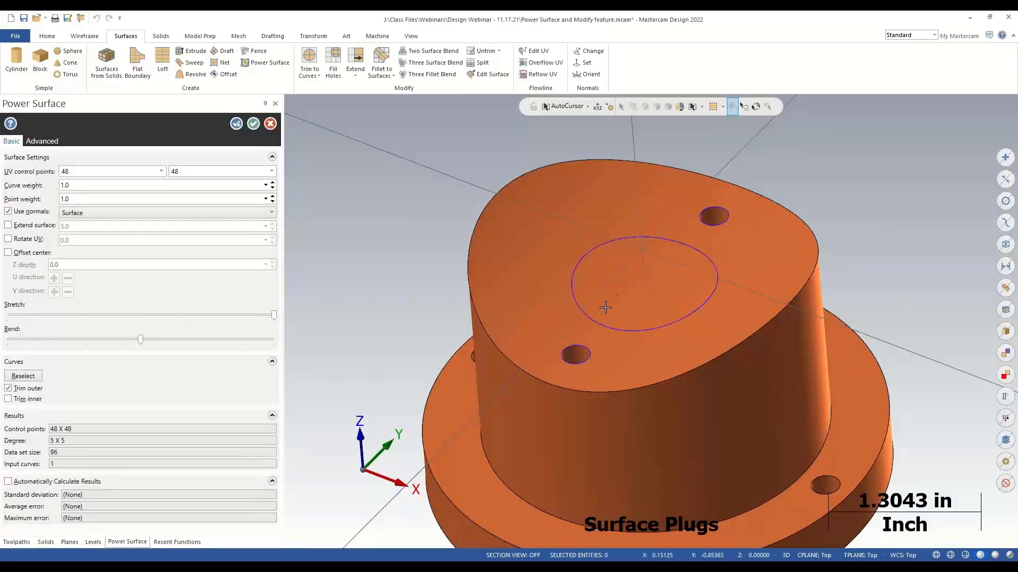
{"action": "mouse_move", "coordinate": [605, 307]}
{"action": "middle_mouse_down"}
{"action": "mouse_move", "coordinate": [672, 260]}
{"action": "mouse_move", "coordinate": [661, 275]}
{"action": "mouse_move", "coordinate": [616, 286]}
{"action": "mouse_move", "coordinate": [643, 282]}
{"action": "mouse_move", "coordinate": [601, 276]}
{"action": "mouse_move", "coordinate": [605, 300]}
{"action": "middle_mouse_up"}
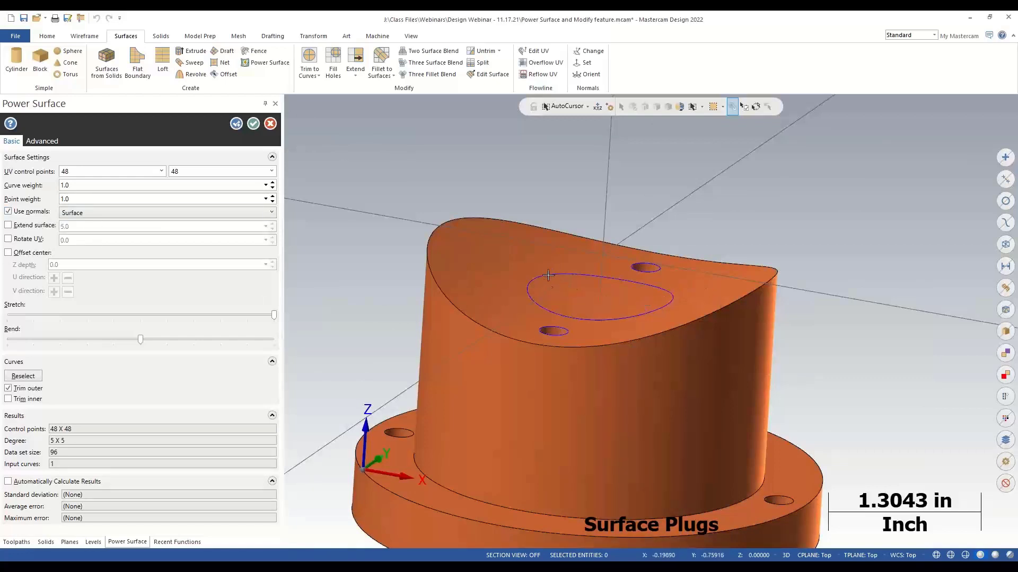
{"action": "middle_click_drag", "start_coordinate": [549, 275], "coordinate": [641, 286]}
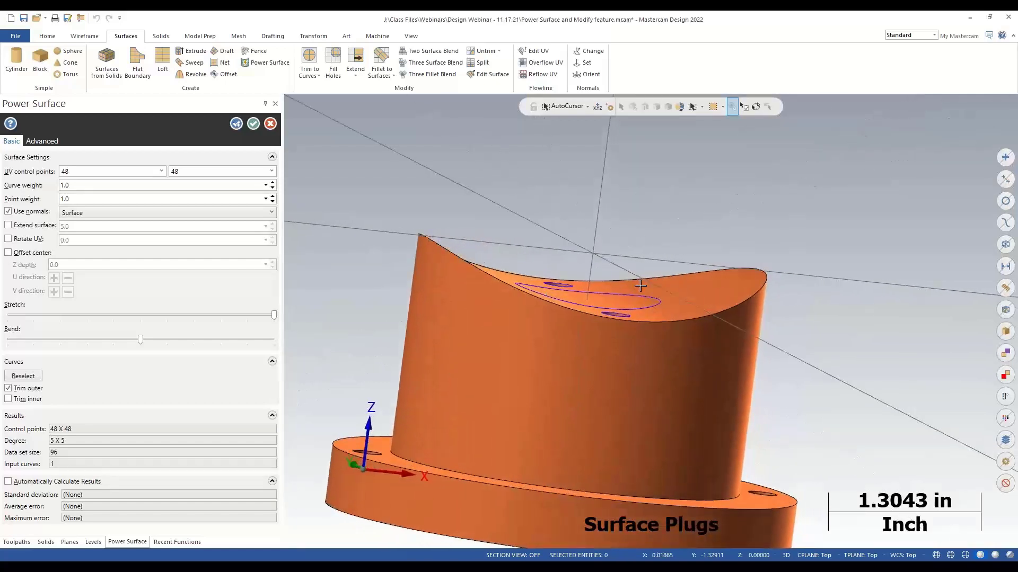
{"action": "middle_click_drag", "start_coordinate": [509, 280], "coordinate": [622, 366]}
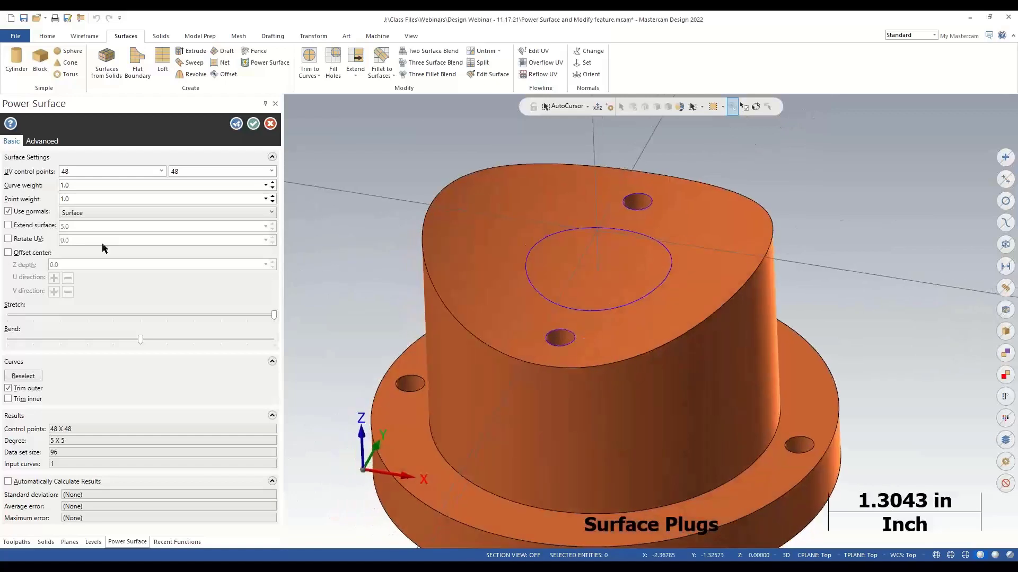
Step: Try the center Power Surface without Use normals, and turn the option back on with Surface normals
{"action": "left_click", "coordinate": [17, 214]}
{"action": "middle_click_drag", "start_coordinate": [622, 264], "coordinate": [659, 237]}
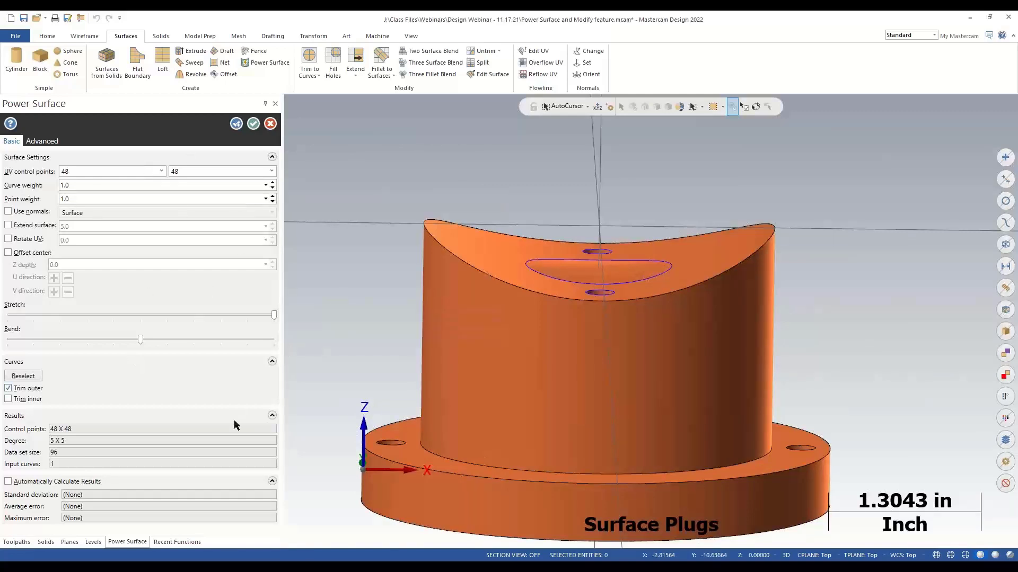
{"action": "left_click", "coordinate": [28, 212]}
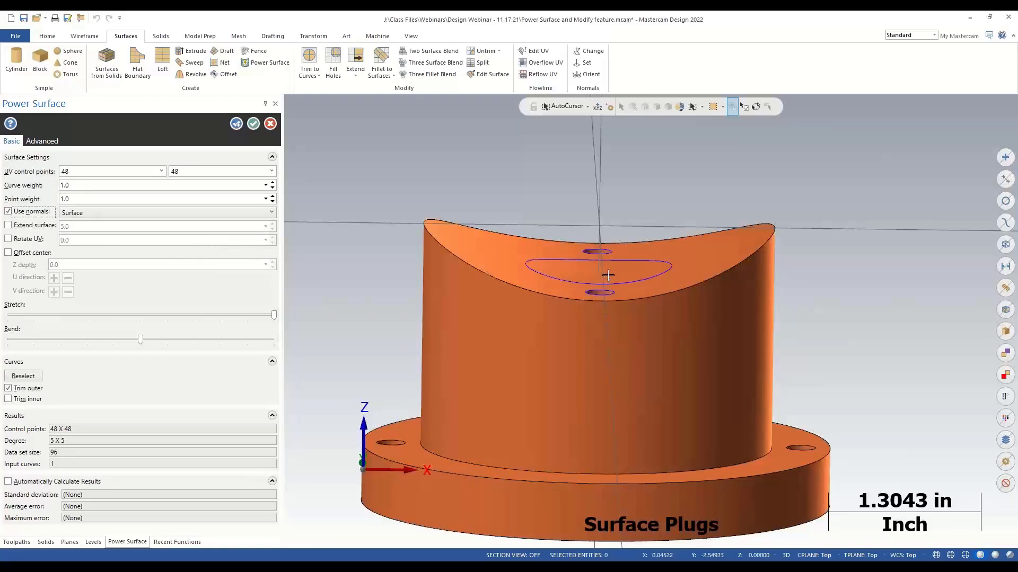
{"action": "scroll", "coordinate": [612, 271], "scroll_direction": "up", "scroll_amount": 3}
{"action": "scroll", "coordinate": [612, 272], "scroll_direction": "up", "scroll_amount": 2}
{"action": "middle_click_drag", "start_coordinate": [611, 272], "coordinate": [745, 209]}
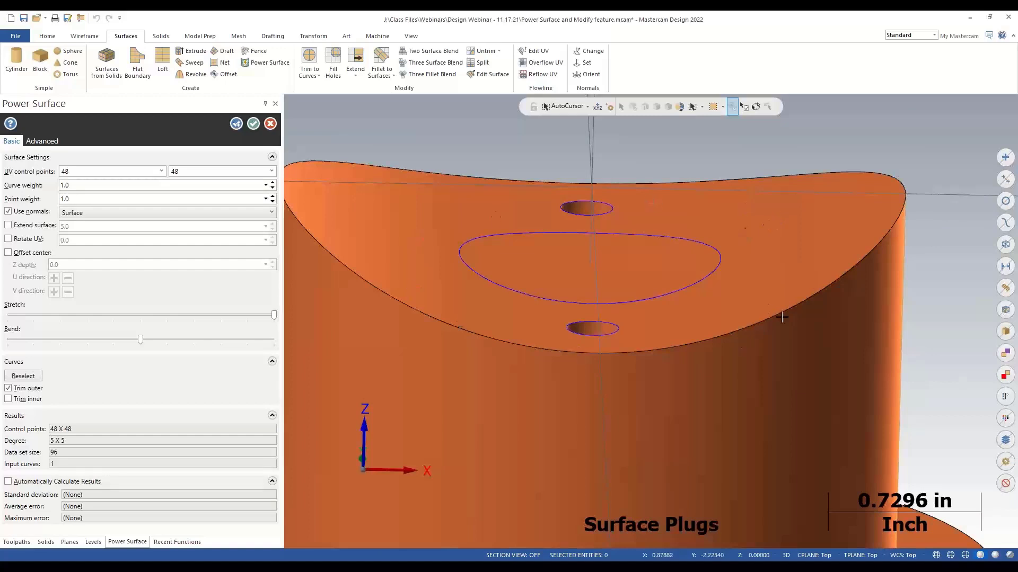
Step: Try Extend surface with a value of 3.0 on the center plug and turn the option off again
{"action": "left_click", "coordinate": [53, 226]}
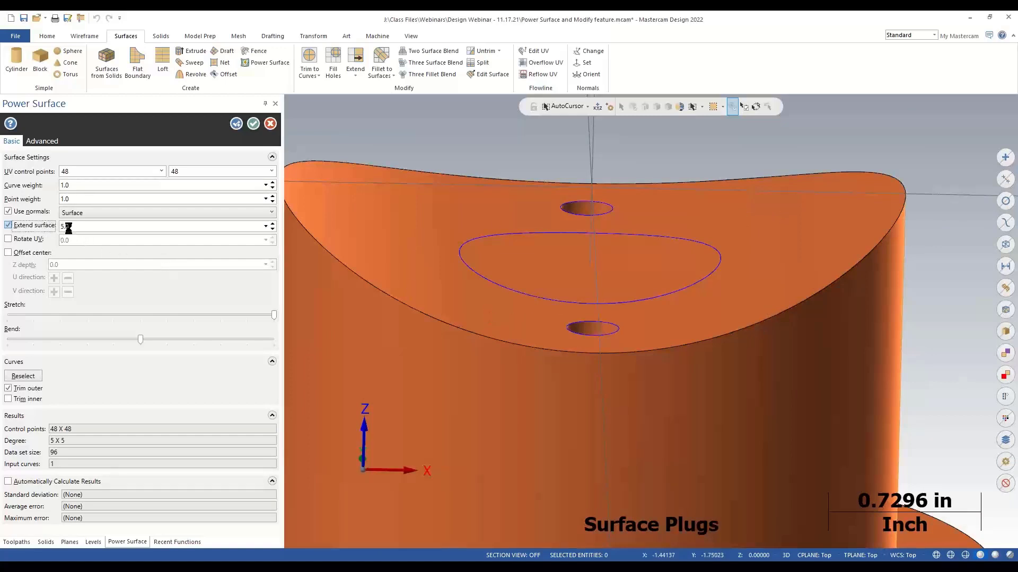
{"action": "left_click", "coordinate": [272, 229]}
{"action": "left_click", "coordinate": [273, 229]}
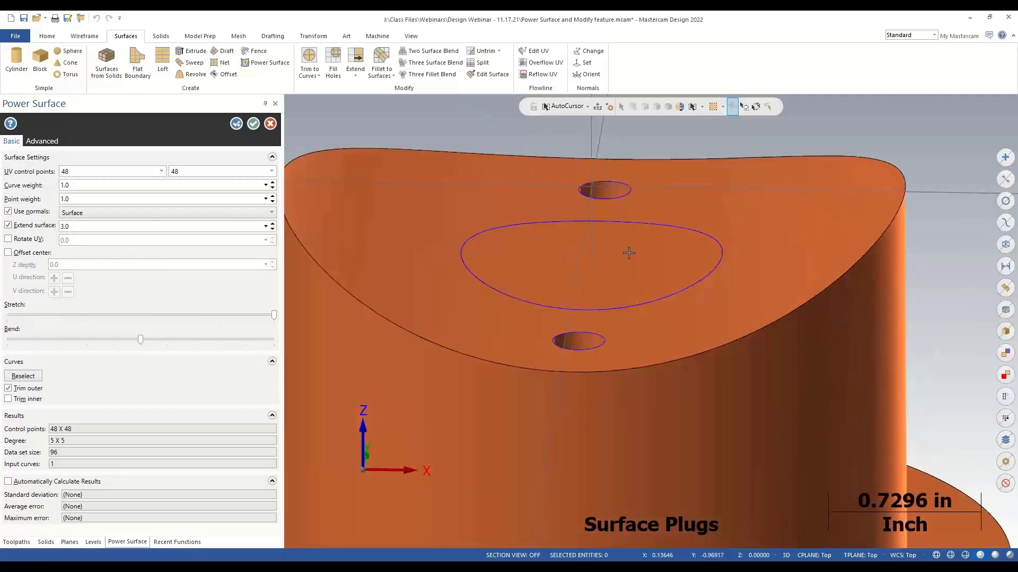
{"action": "left_click", "coordinate": [8, 225]}
Step: Try Offset center with a Z depth of 0.5 on the center plug and turn the option off again
{"action": "mouse_move", "coordinate": [17, 242]}
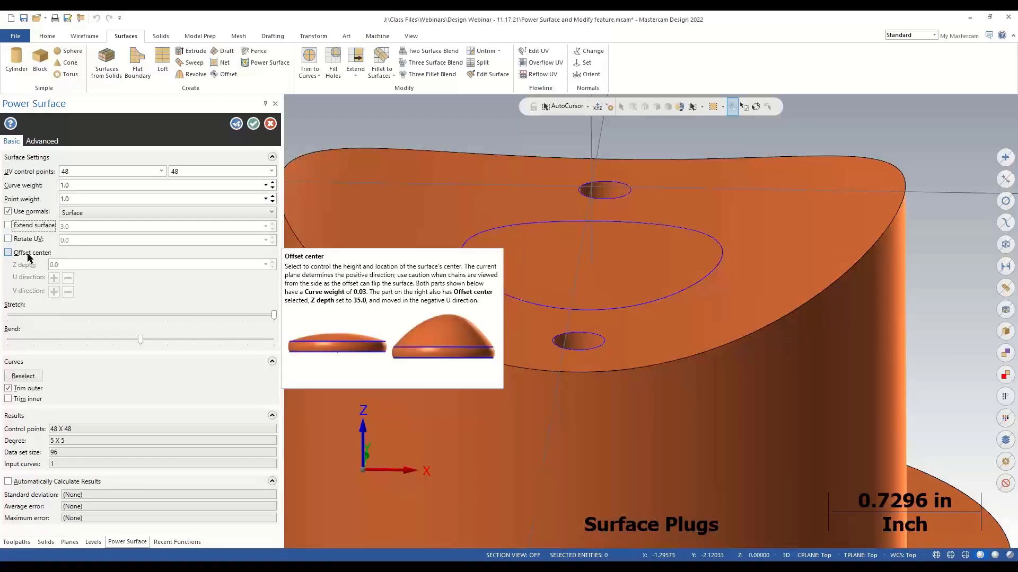
{"action": "left_click", "coordinate": [29, 255]}
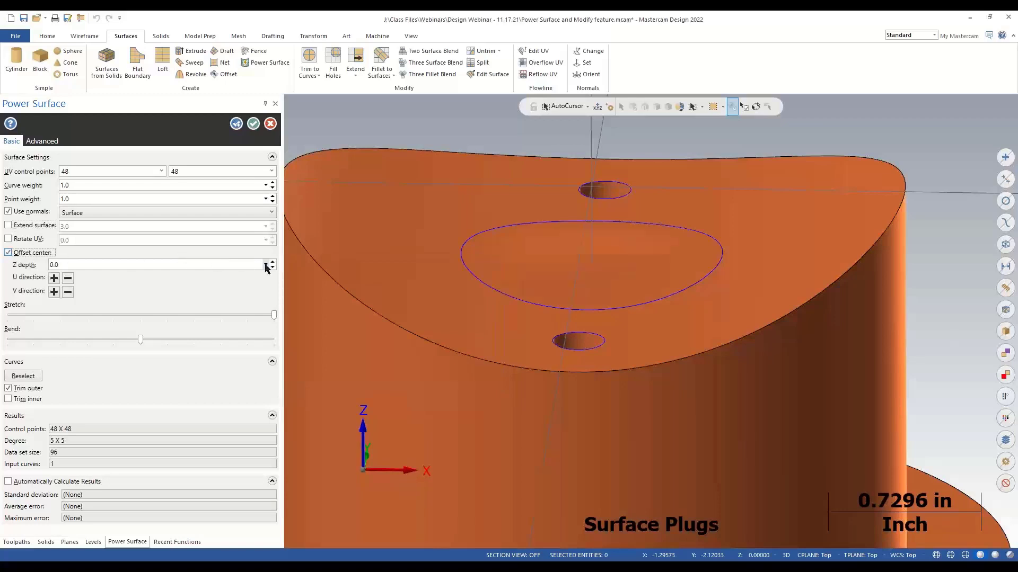
{"action": "left_click", "coordinate": [271, 261]}
{"action": "left_click", "coordinate": [272, 262]}
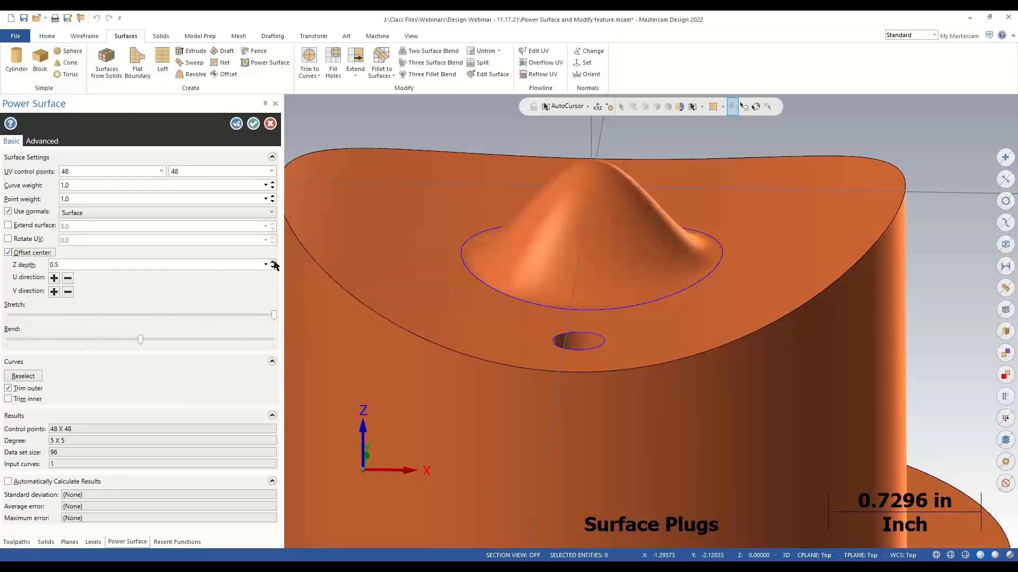
{"action": "mouse_move", "coordinate": [555, 270]}
{"action": "middle_mouse_down"}
{"action": "mouse_move", "coordinate": [509, 285]}
{"action": "mouse_move", "coordinate": [527, 277]}
{"action": "mouse_move", "coordinate": [568, 293]}
{"action": "mouse_move", "coordinate": [545, 270]}
{"action": "mouse_move", "coordinate": [578, 291]}
{"action": "middle_mouse_up"}
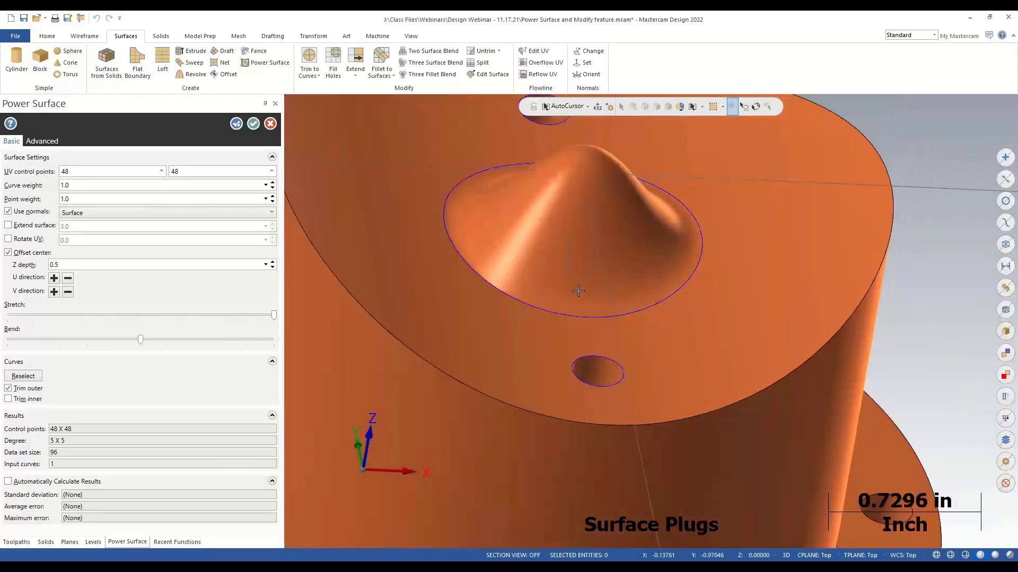
{"action": "left_click", "coordinate": [9, 253]}
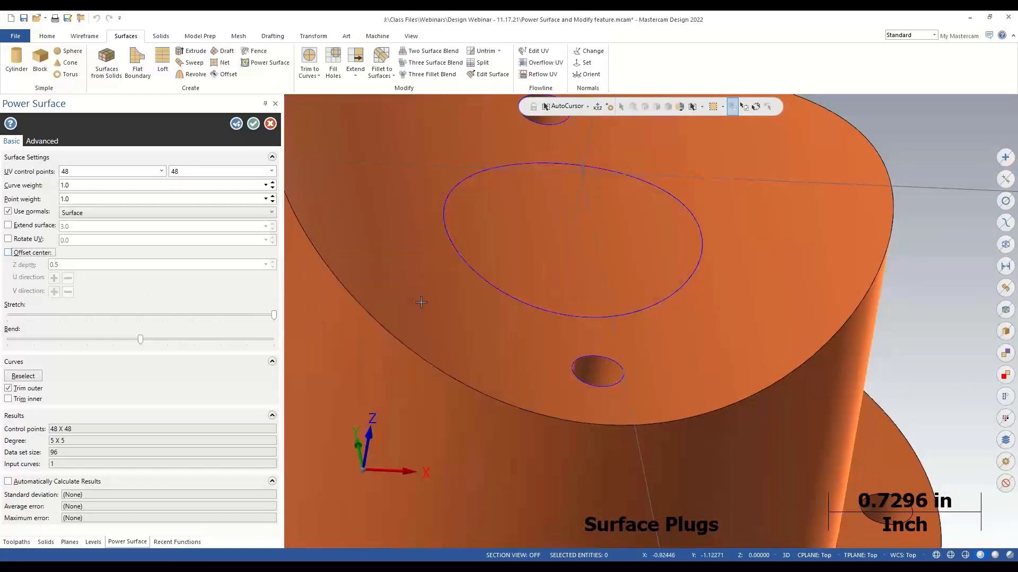
Step: Accept the center plug and create separate Power Surfaces over the two small holes from their edge curves
{"action": "middle_click_drag", "start_coordinate": [421, 302], "coordinate": [401, 291]}
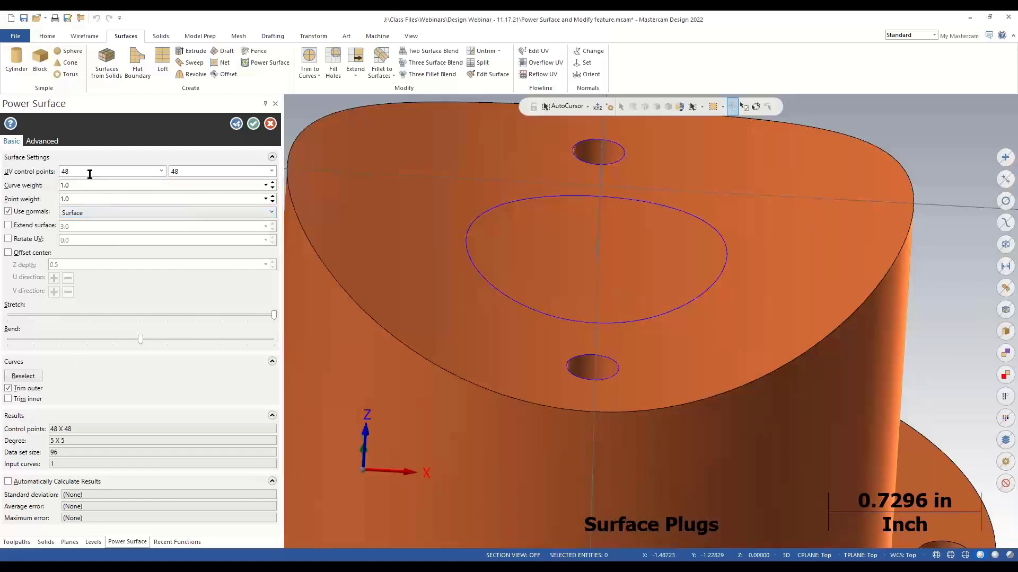
{"action": "middle_click_drag", "start_coordinate": [491, 259], "coordinate": [475, 244]}
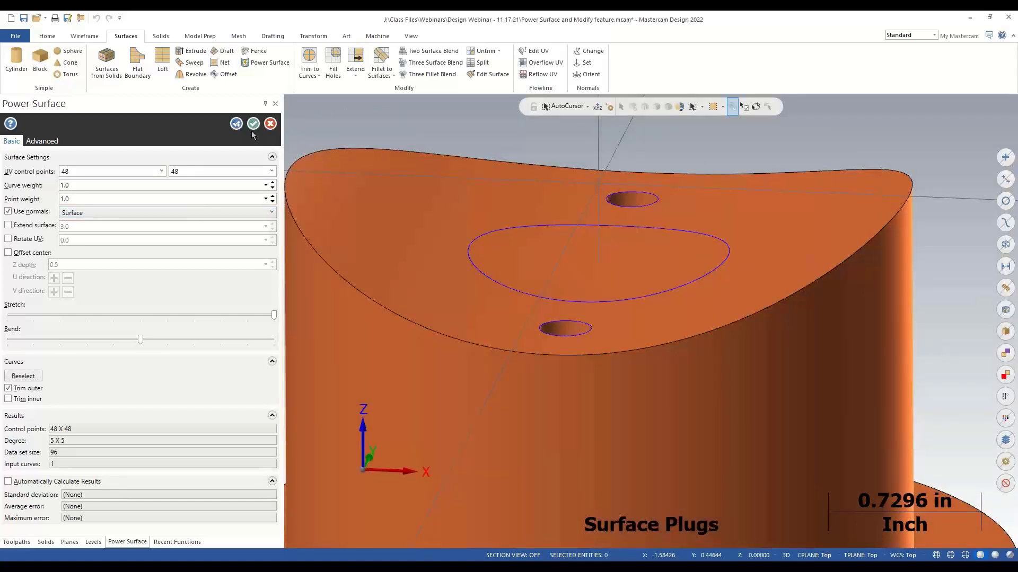
{"action": "left_click", "coordinate": [236, 124]}
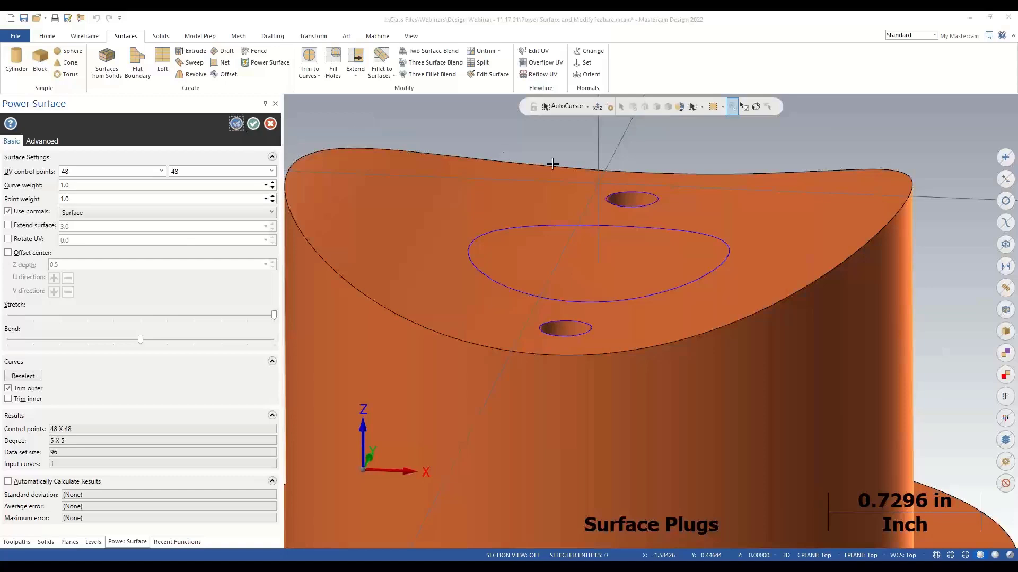
{"action": "left_click", "coordinate": [657, 201]}
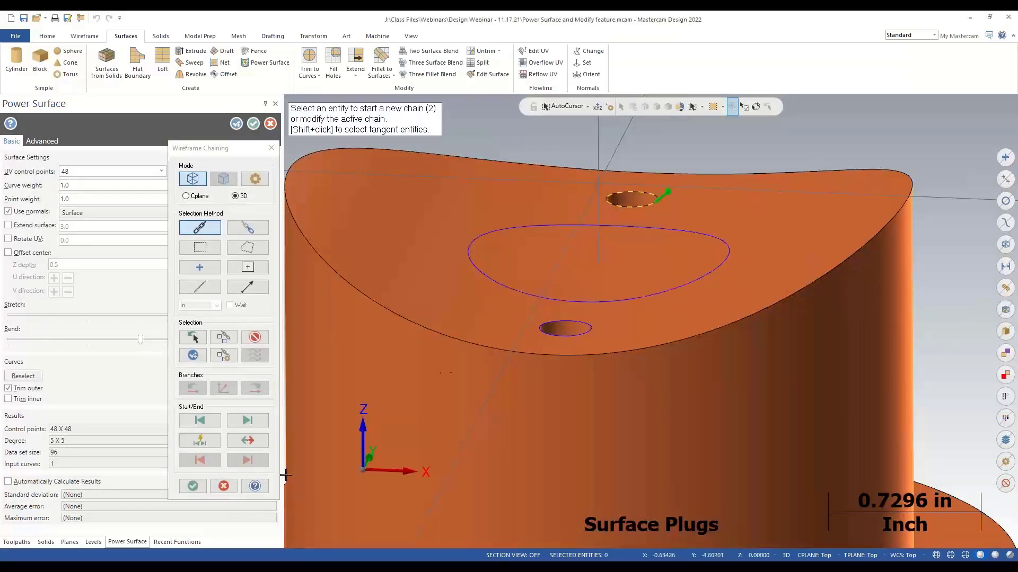
{"action": "left_click", "coordinate": [200, 486]}
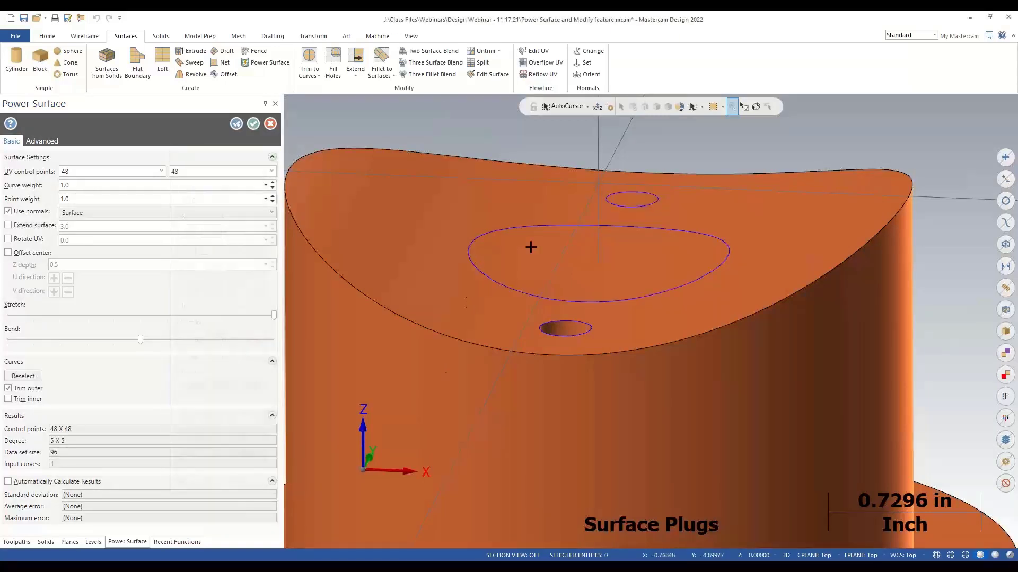
{"action": "left_click", "coordinate": [236, 124]}
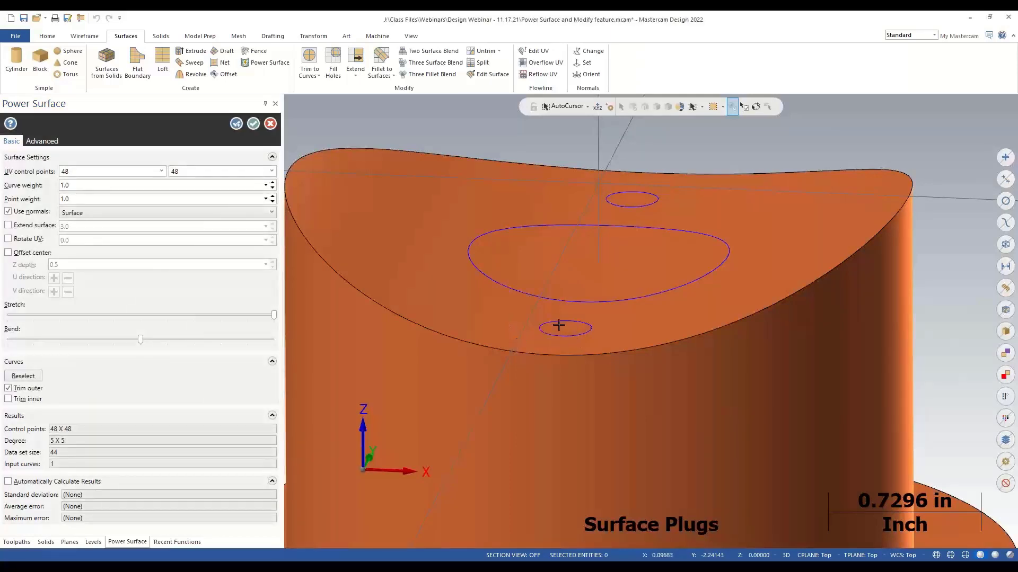
{"action": "middle_click_drag", "start_coordinate": [559, 325], "coordinate": [566, 341]}
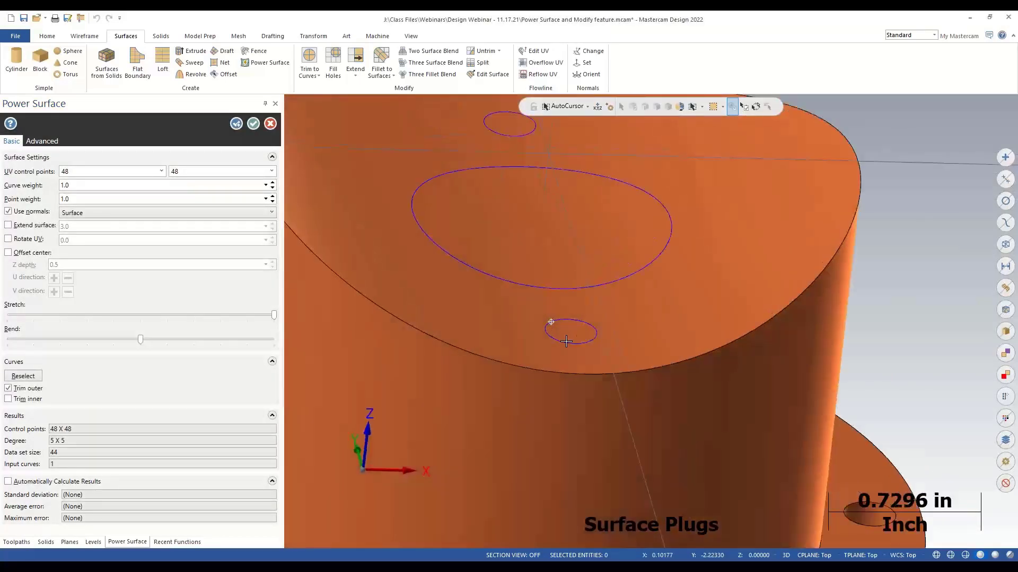
{"action": "scroll", "coordinate": [569, 344], "scroll_direction": "down", "scroll_amount": 5}
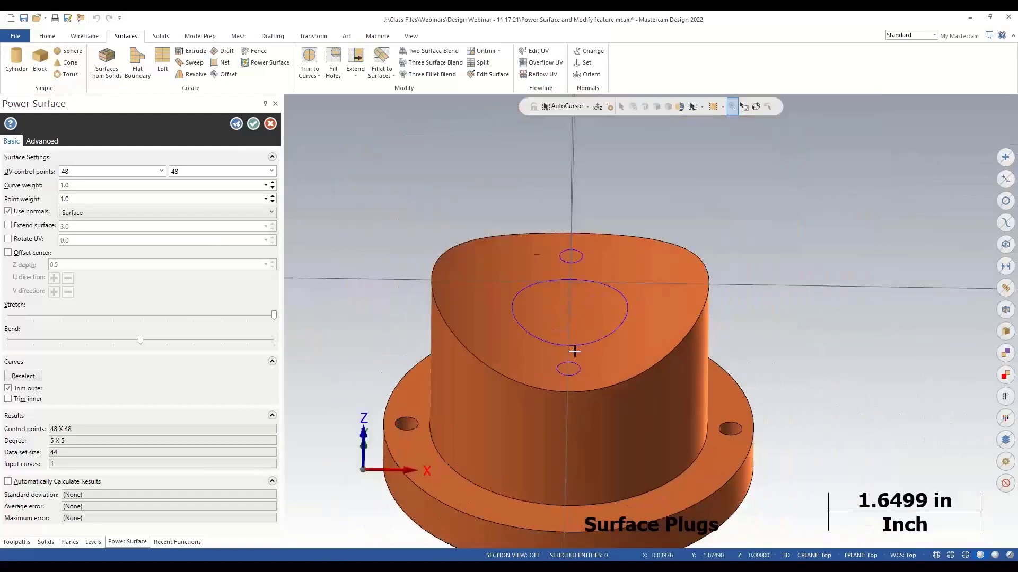
Step: Close Power Surface, add level 4, show the Solid level, hide Surfaces and Surface Plugs, and keep level 4 active
{"action": "key", "text": "alt+z"}
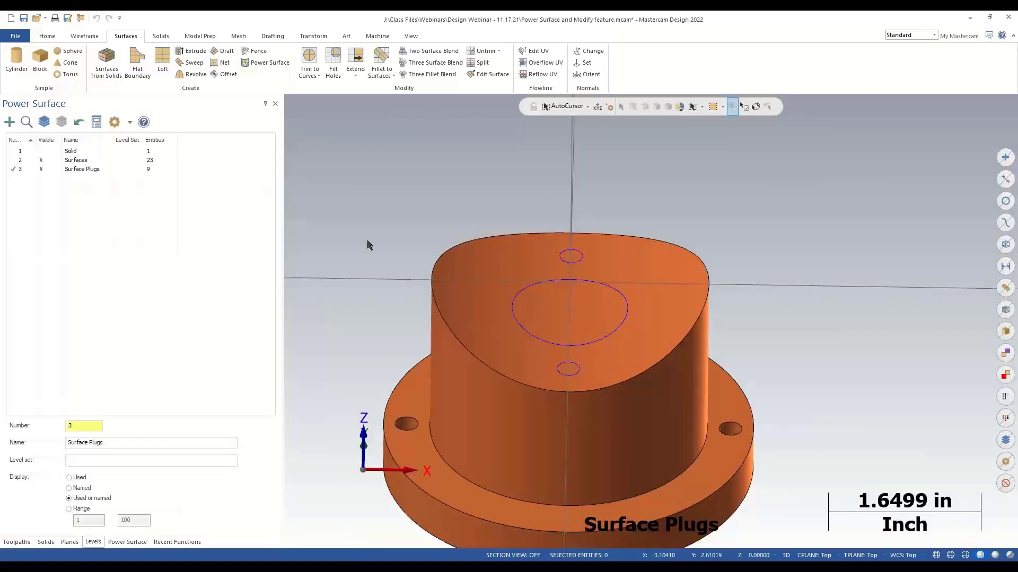
{"action": "key", "text": "Escape"}
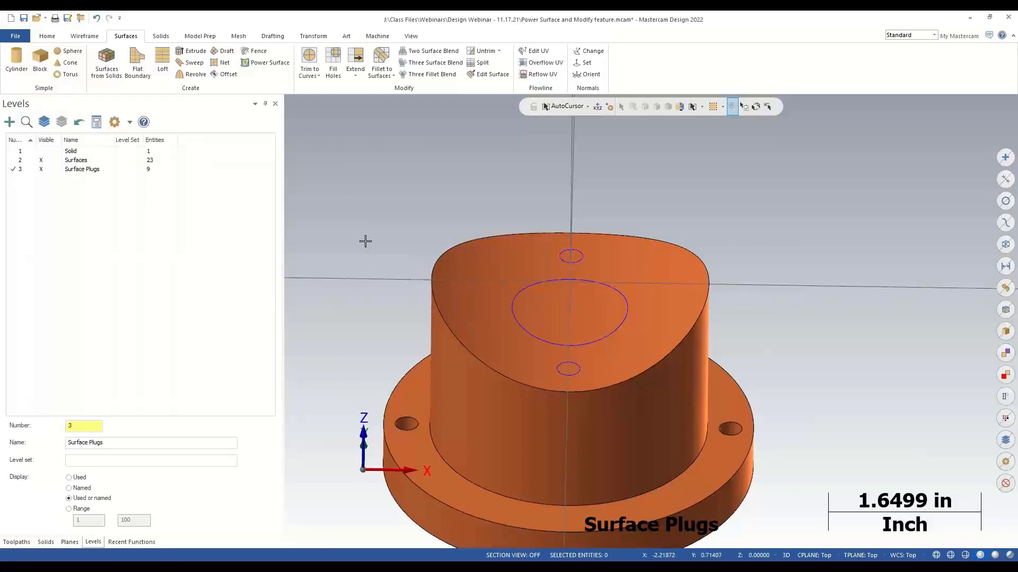
{"action": "left_click", "coordinate": [10, 122]}
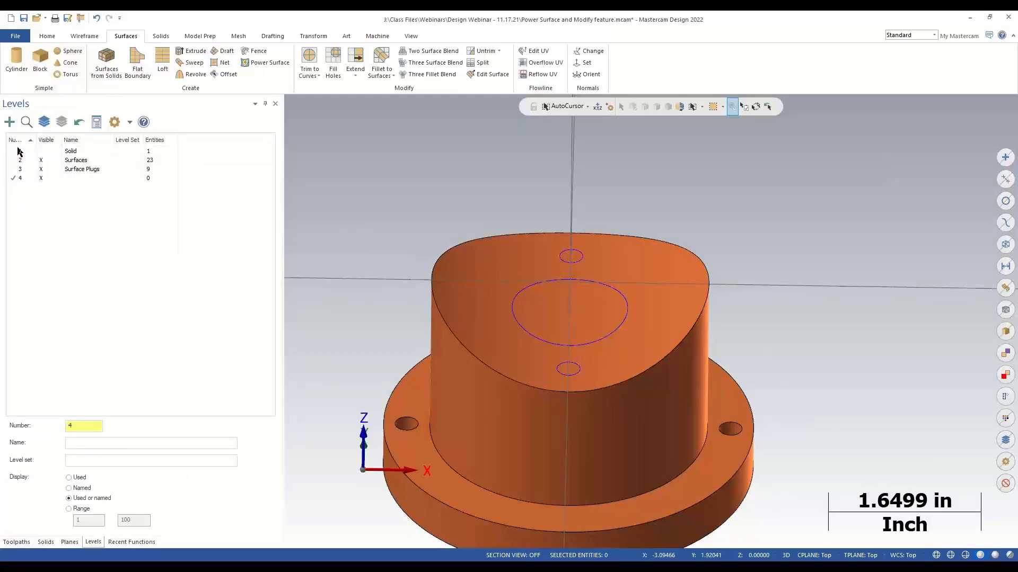
{"action": "left_click", "coordinate": [33, 150]}
{"action": "left_click", "coordinate": [40, 160]}
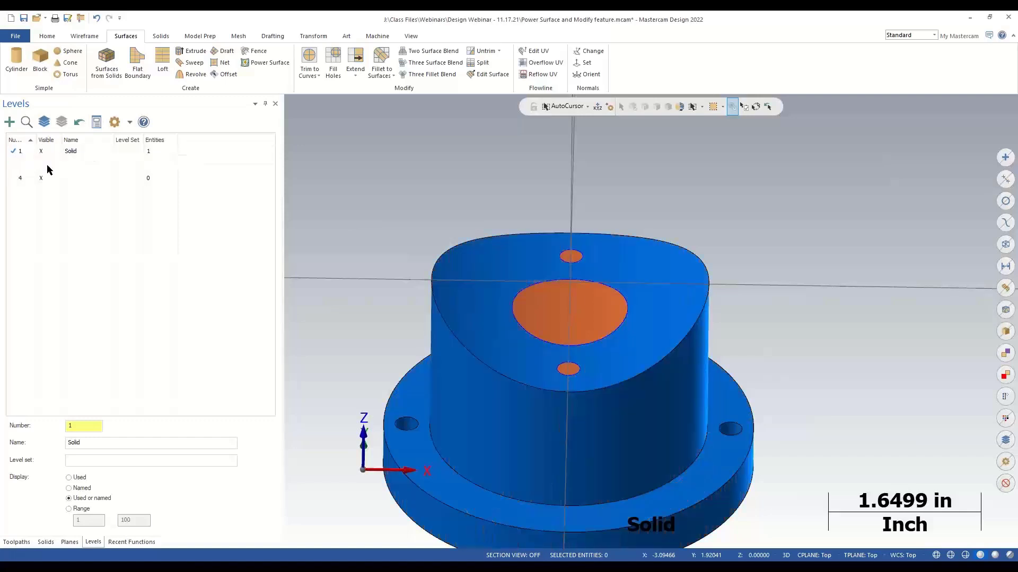
{"action": "left_click", "coordinate": [41, 169]}
{"action": "left_click", "coordinate": [12, 178]}
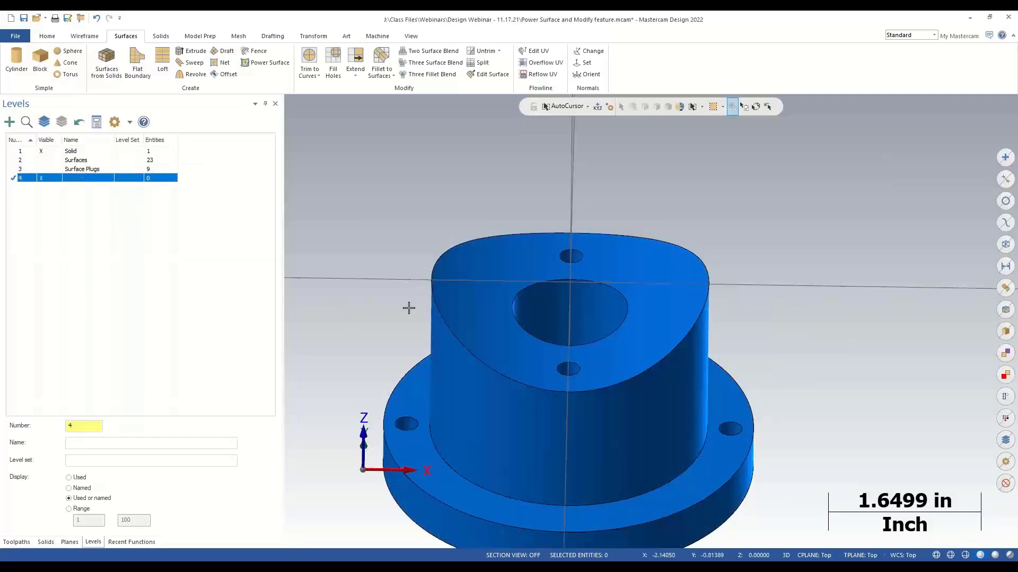
Step: Create a solid body from the boss's large center bore using Modify Feature with the Create body type
{"action": "scroll", "coordinate": [495, 297], "scroll_direction": "up", "scroll_amount": 3}
{"action": "middle_click_drag", "start_coordinate": [545, 295], "coordinate": [615, 348]}
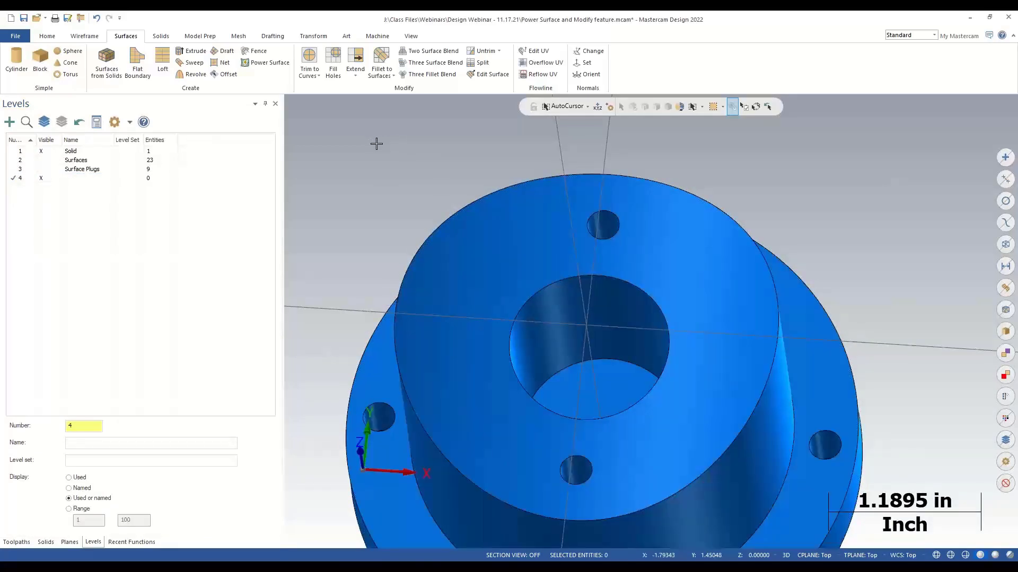
{"action": "left_click", "coordinate": [201, 37]}
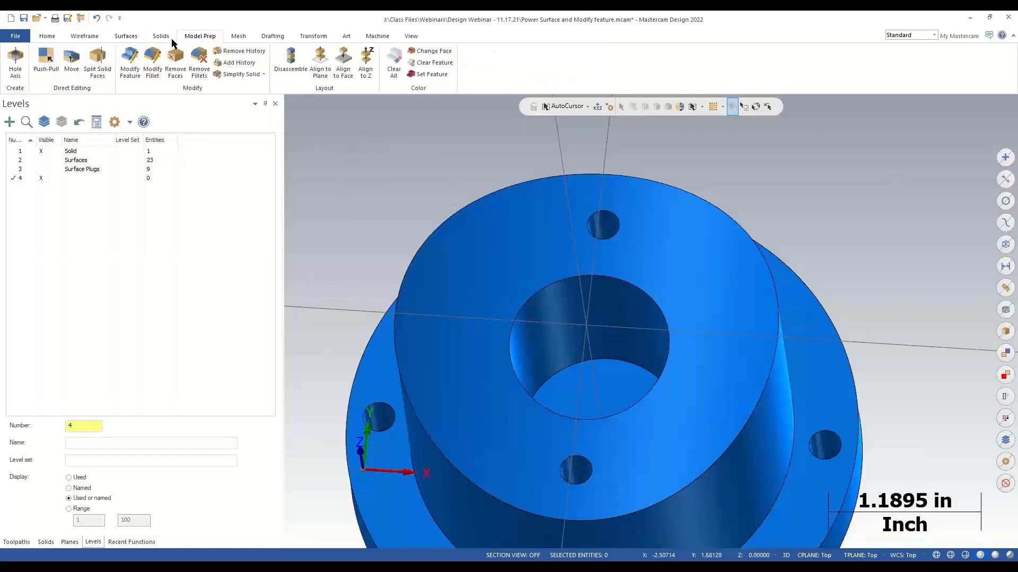
{"action": "left_click", "coordinate": [129, 55]}
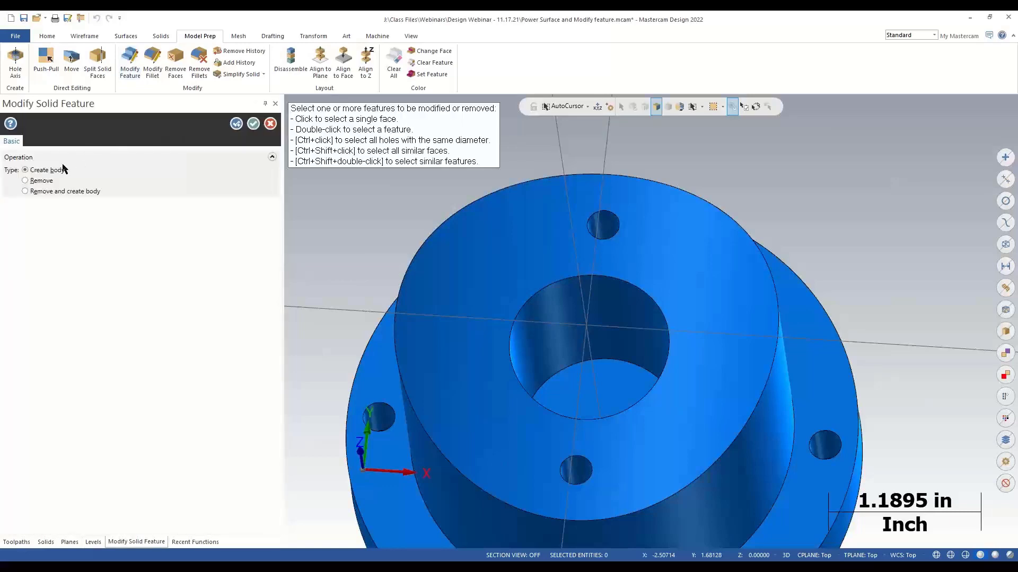
{"action": "mouse_move", "coordinate": [54, 171]}
{"action": "middle_click_drag", "start_coordinate": [580, 392], "coordinate": [613, 379]}
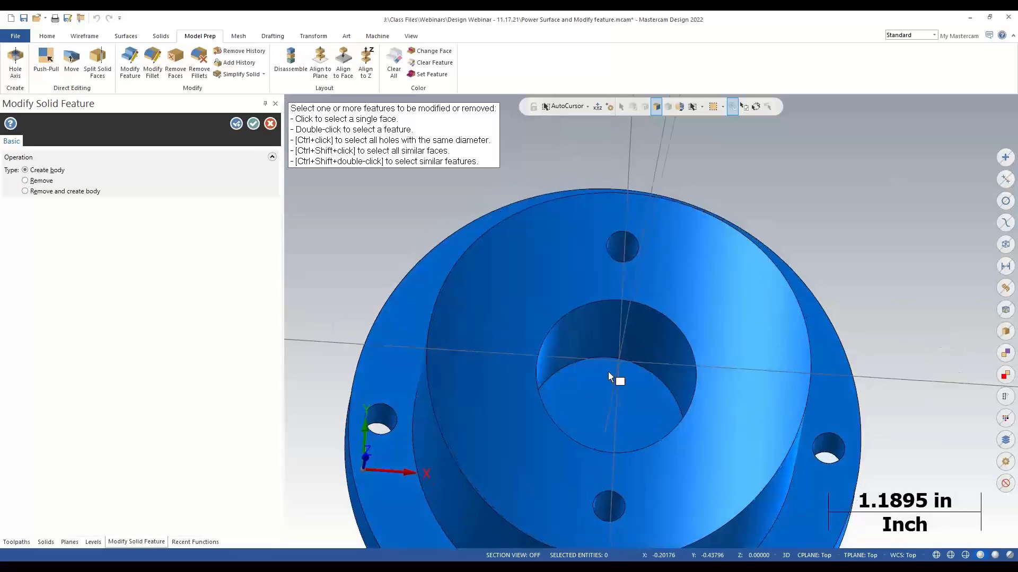
{"action": "left_click", "coordinate": [617, 341]}
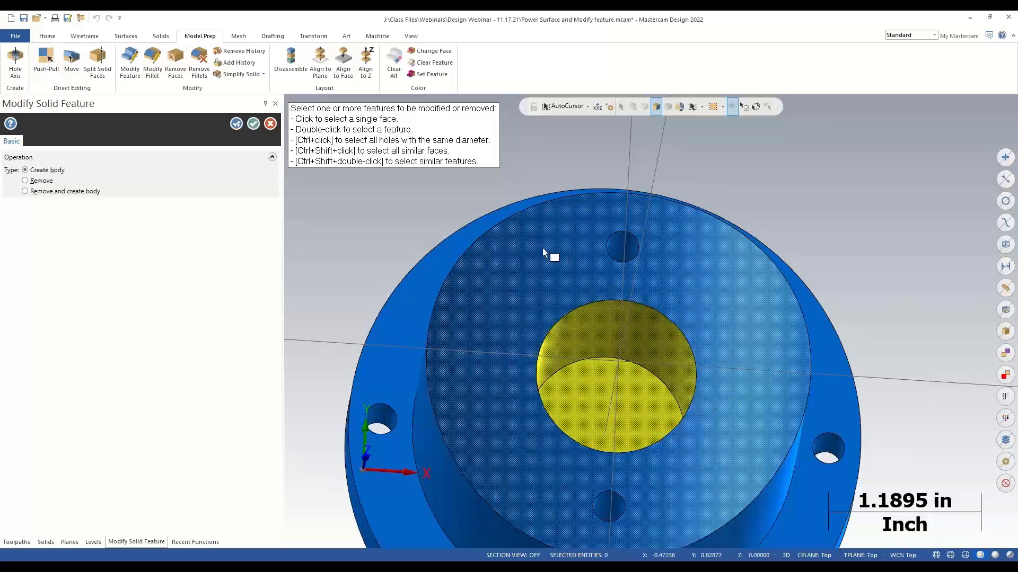
{"action": "left_click", "coordinate": [254, 123]}
Step: Examine how the center plug fits the boss's curved top, then isolate it and inspect its top, sides and base
{"action": "middle_click_drag", "start_coordinate": [530, 265], "coordinate": [621, 264]}
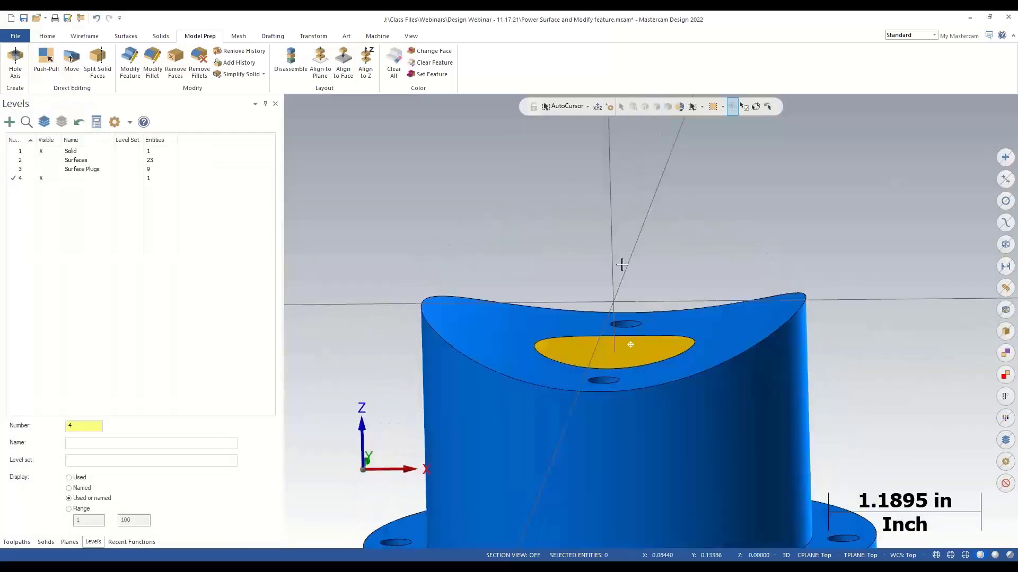
{"action": "scroll", "coordinate": [640, 272], "scroll_direction": "up", "scroll_amount": 4}
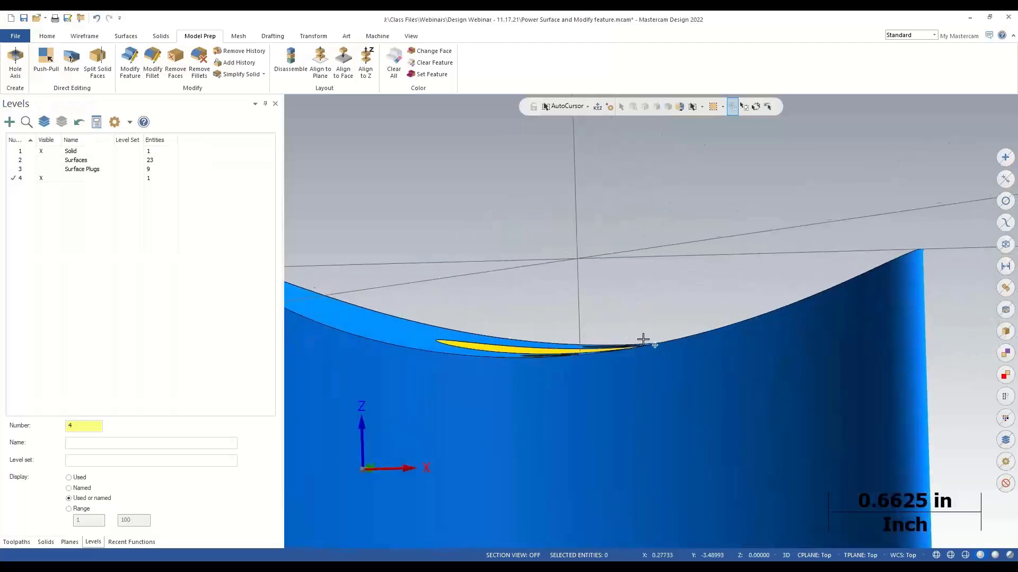
{"action": "middle_click_drag", "start_coordinate": [643, 339], "coordinate": [523, 408]}
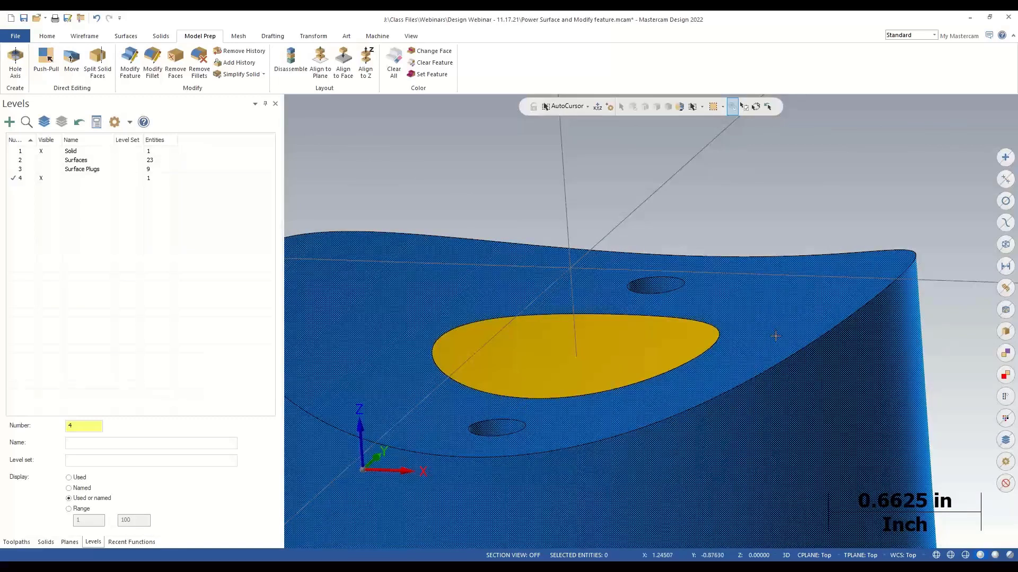
{"action": "left_click", "coordinate": [623, 335]}
{"action": "key", "text": "alt+e"}
{"action": "middle_click_drag", "start_coordinate": [619, 371], "coordinate": [633, 372]}
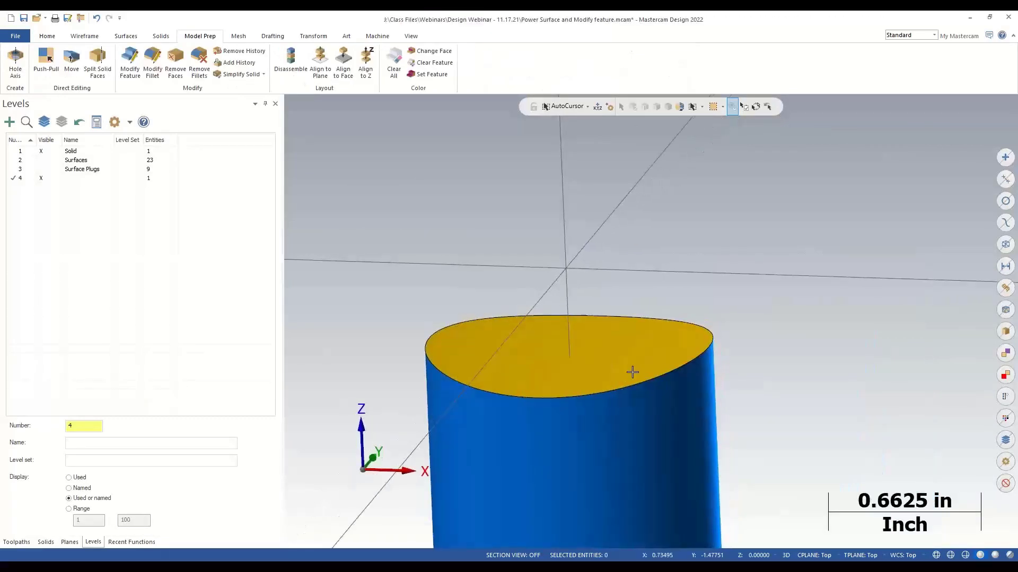
{"action": "scroll", "coordinate": [632, 372], "scroll_direction": "down", "scroll_amount": 4}
{"action": "scroll", "coordinate": [649, 494], "scroll_direction": "up", "scroll_amount": 2}
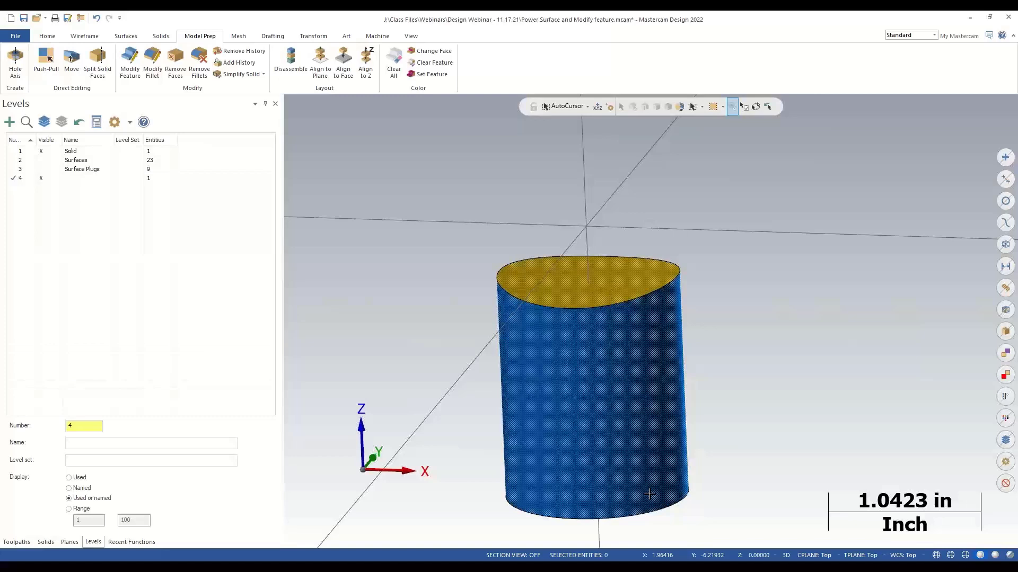
{"action": "middle_click_drag", "start_coordinate": [600, 389], "coordinate": [599, 297]}
{"action": "scroll", "coordinate": [588, 536], "scroll_direction": "down", "scroll_amount": 3}
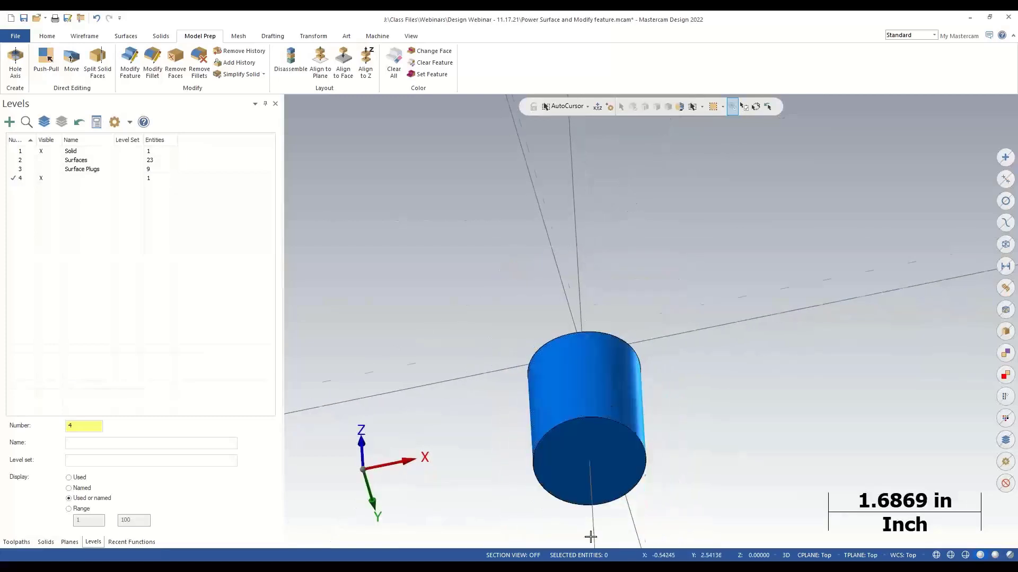
{"action": "scroll", "coordinate": [592, 455], "scroll_direction": "up", "scroll_amount": 4}
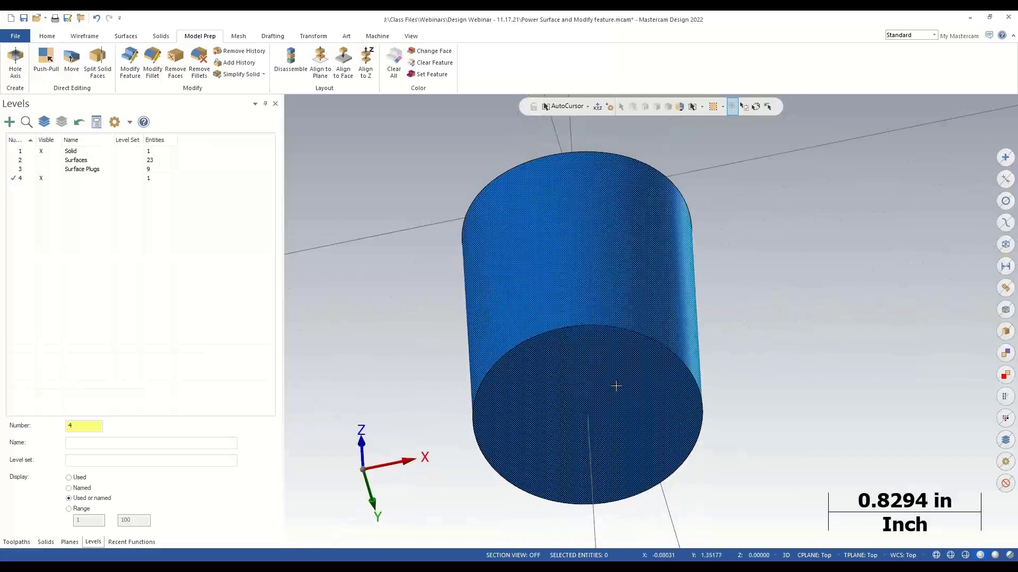
{"action": "scroll", "coordinate": [606, 348], "scroll_direction": "down", "scroll_amount": 2}
{"action": "middle_click_drag", "start_coordinate": [606, 347], "coordinate": [631, 375]}
{"action": "scroll", "coordinate": [652, 284], "scroll_direction": "down", "scroll_amount": 2}
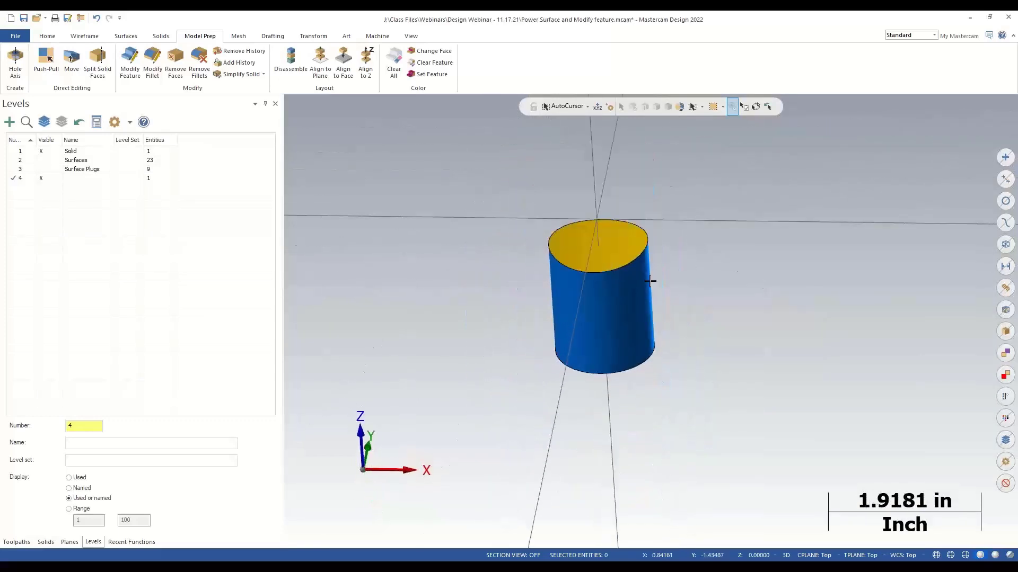
{"action": "scroll", "coordinate": [620, 272], "scroll_direction": "up", "scroll_amount": 3}
{"action": "middle_click_drag", "start_coordinate": [621, 271], "coordinate": [608, 295]}
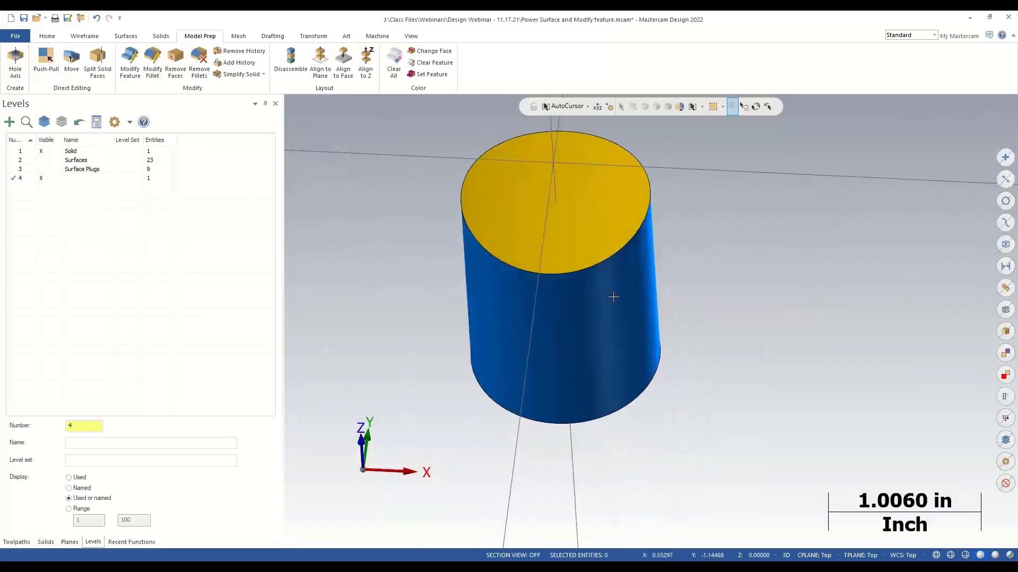
Step: Restore the hidden flange solid to view and delete the center plug body
{"action": "left_click", "coordinate": [53, 180]}
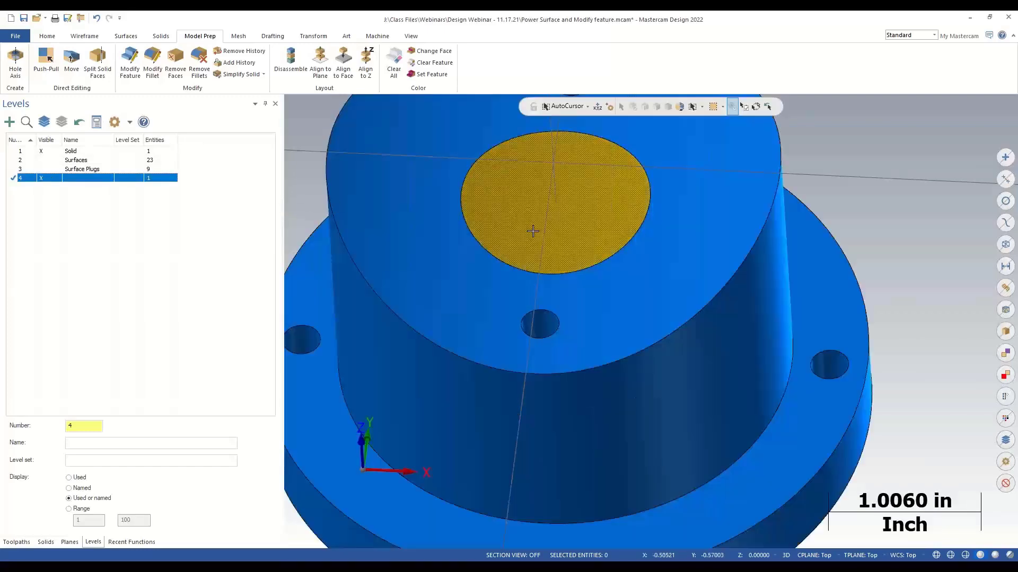
{"action": "scroll", "coordinate": [666, 249], "scroll_direction": "down", "scroll_amount": 2}
{"action": "left_click", "coordinate": [666, 249]}
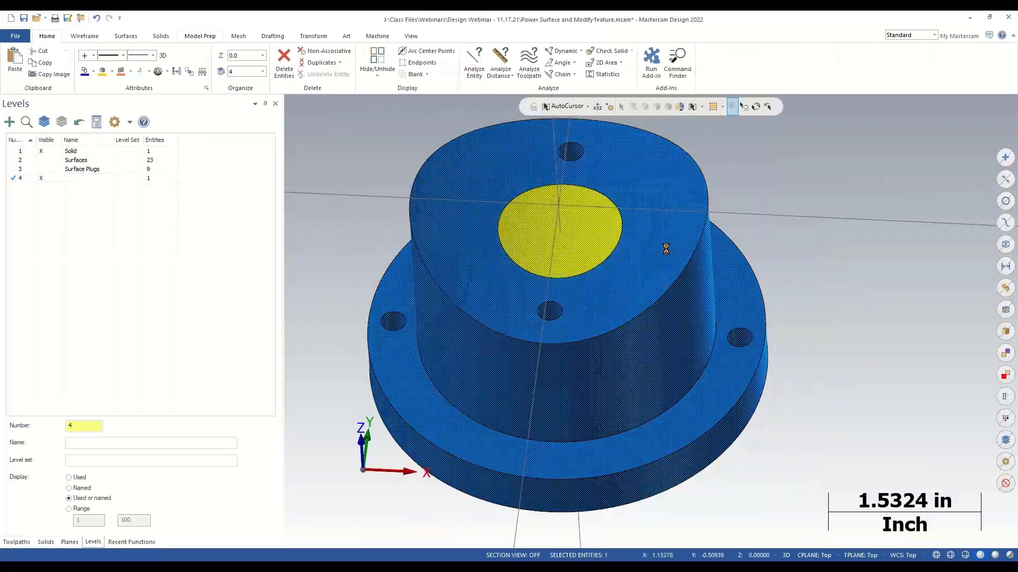
Step: Create solid bodies with Modify Feature from the center bore, both small boss holes and both flange holes
{"action": "left_click", "coordinate": [130, 62]}
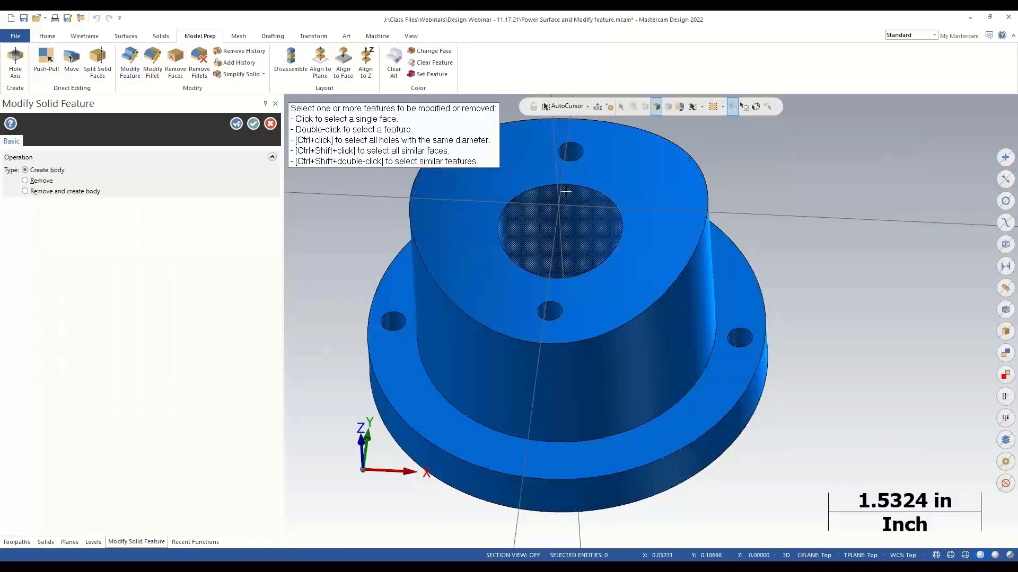
{"action": "middle_click_drag", "start_coordinate": [566, 191], "coordinate": [563, 263]}
{"action": "double_click", "coordinate": [564, 262]}
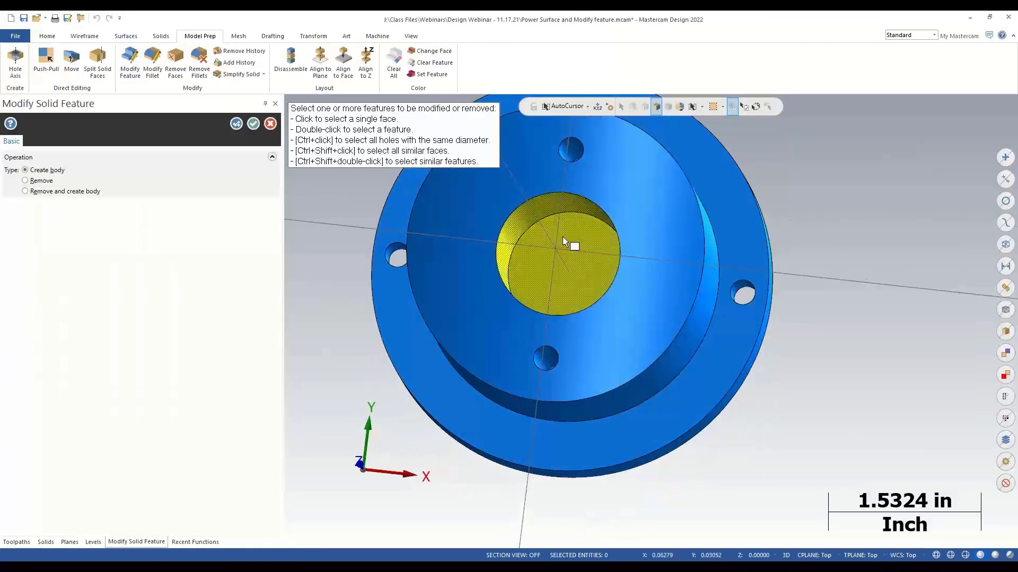
{"action": "double_click", "coordinate": [572, 150]}
{"action": "double_click", "coordinate": [545, 358]}
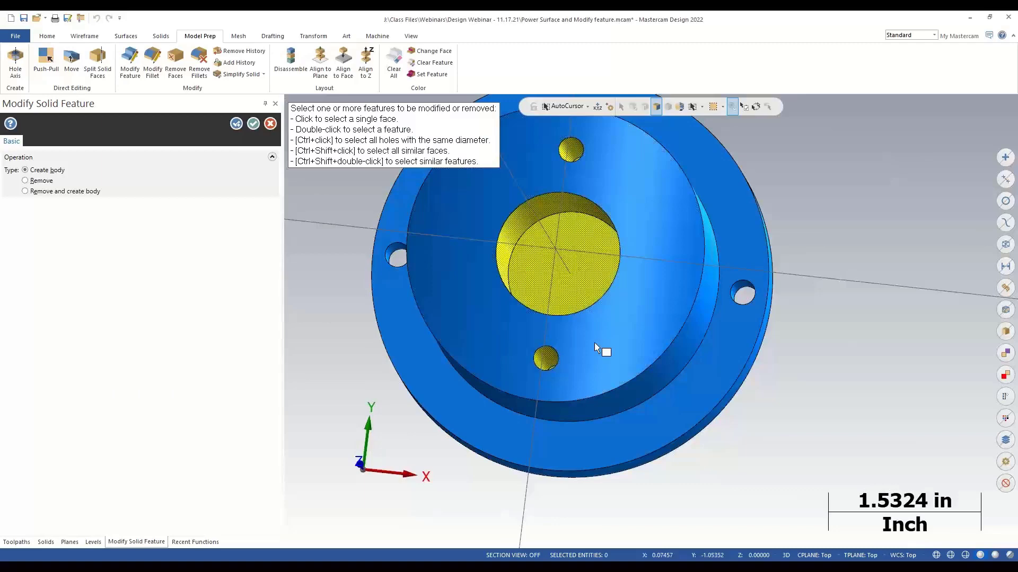
{"action": "double_click", "coordinate": [742, 293]}
{"action": "double_click", "coordinate": [397, 256]}
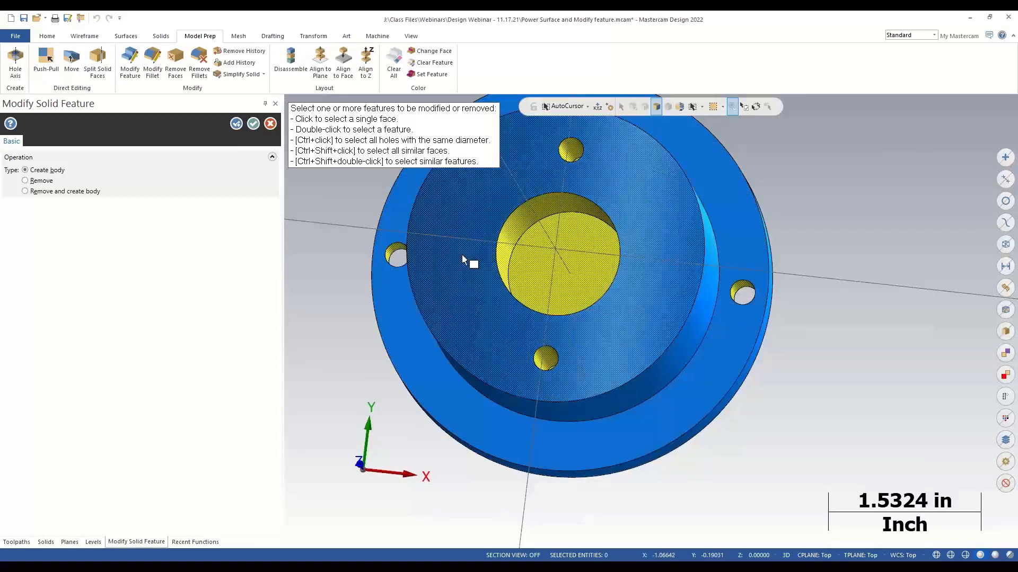
{"action": "left_click", "coordinate": [253, 124]}
Step: Look over the plugged openings and undo the creation of the hole bodies
{"action": "middle_click_drag", "start_coordinate": [573, 297], "coordinate": [588, 228]}
{"action": "mouse_move", "coordinate": [704, 282]}
{"action": "middle_mouse_down"}
{"action": "mouse_move", "coordinate": [692, 296]}
{"action": "mouse_move", "coordinate": [710, 290]}
{"action": "mouse_move", "coordinate": [654, 289]}
{"action": "middle_mouse_up"}
{"action": "key", "text": "ctrl+z"}
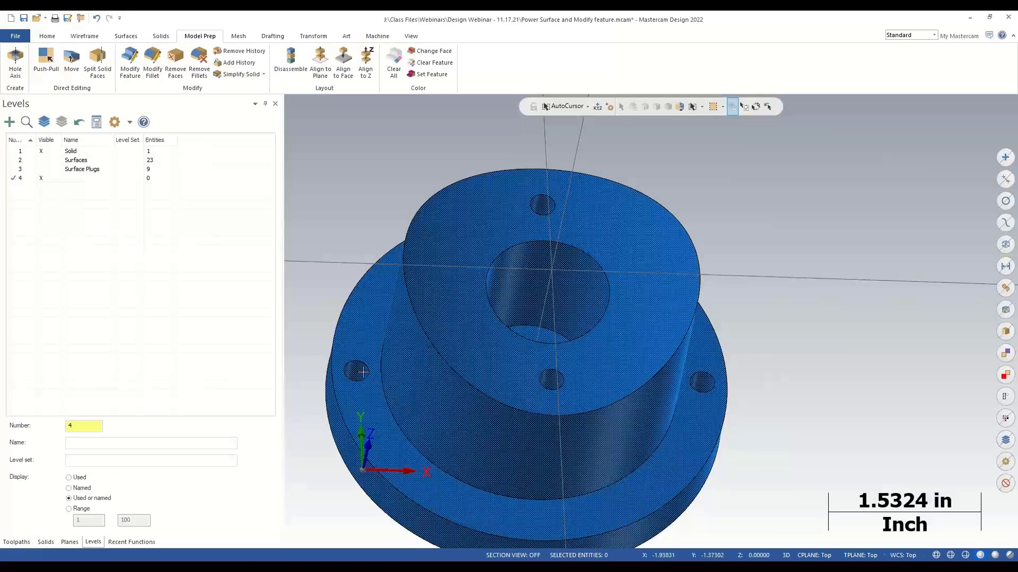
Step: Try Push-Pull in isometric view, raising the flange's upper face about 0.38 in and offsetting the boss's outer wall
{"action": "left_click", "coordinate": [53, 61]}
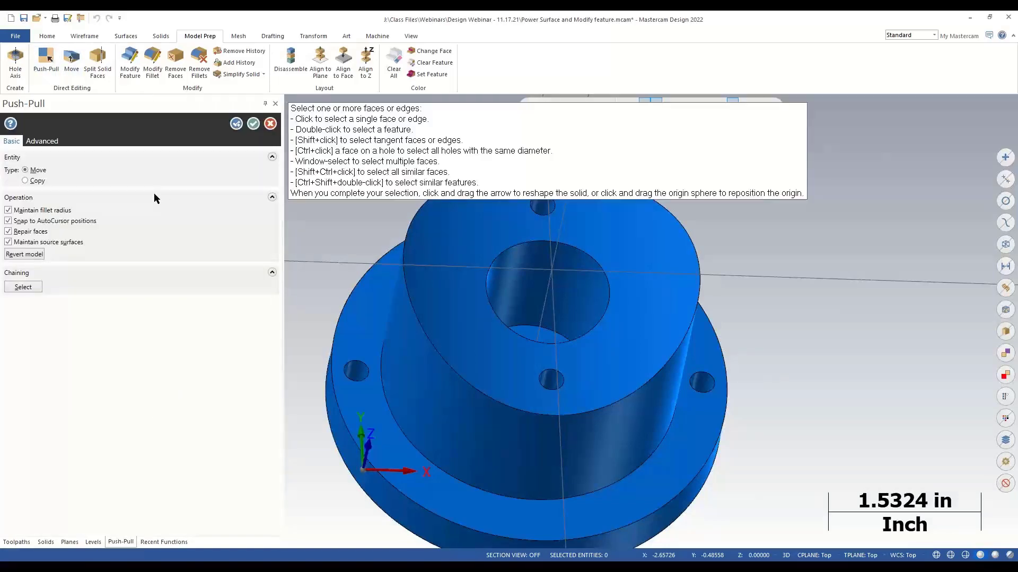
{"action": "scroll", "coordinate": [366, 402], "scroll_direction": "down", "scroll_amount": 2}
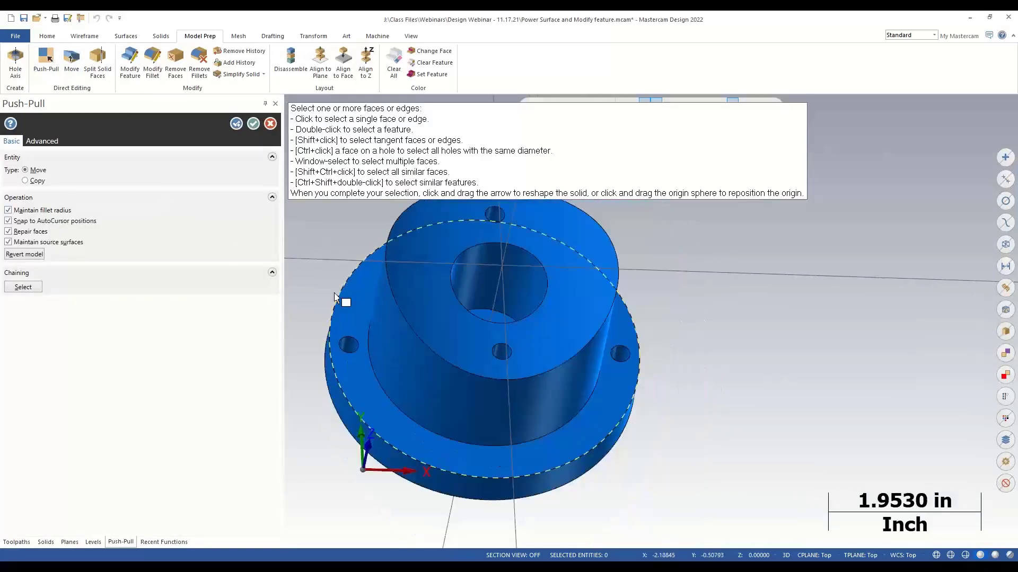
{"action": "scroll", "coordinate": [369, 407], "scroll_direction": "up", "scroll_amount": 2}
{"action": "left_click", "coordinate": [362, 397]}
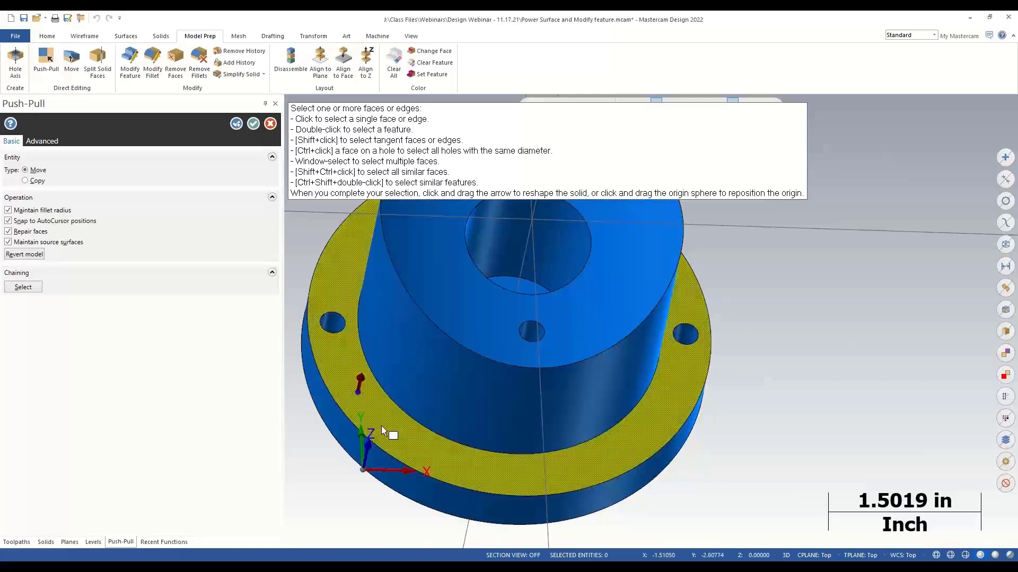
{"action": "left_click", "coordinate": [360, 383]}
{"action": "right_click", "coordinate": [385, 394]}
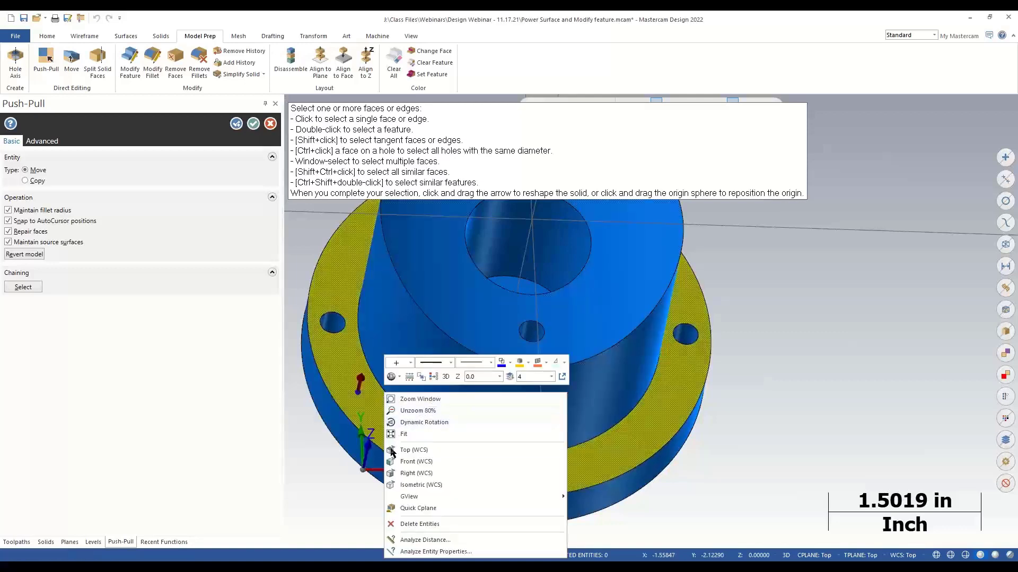
{"action": "left_click", "coordinate": [418, 485]}
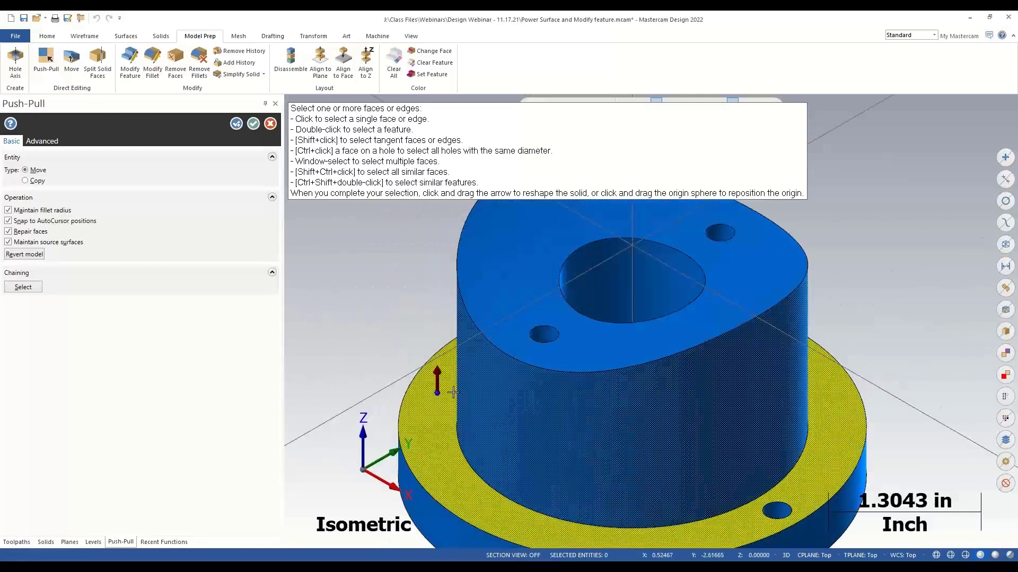
{"action": "left_click_drag", "start_coordinate": [436, 392], "coordinate": [443, 361]}
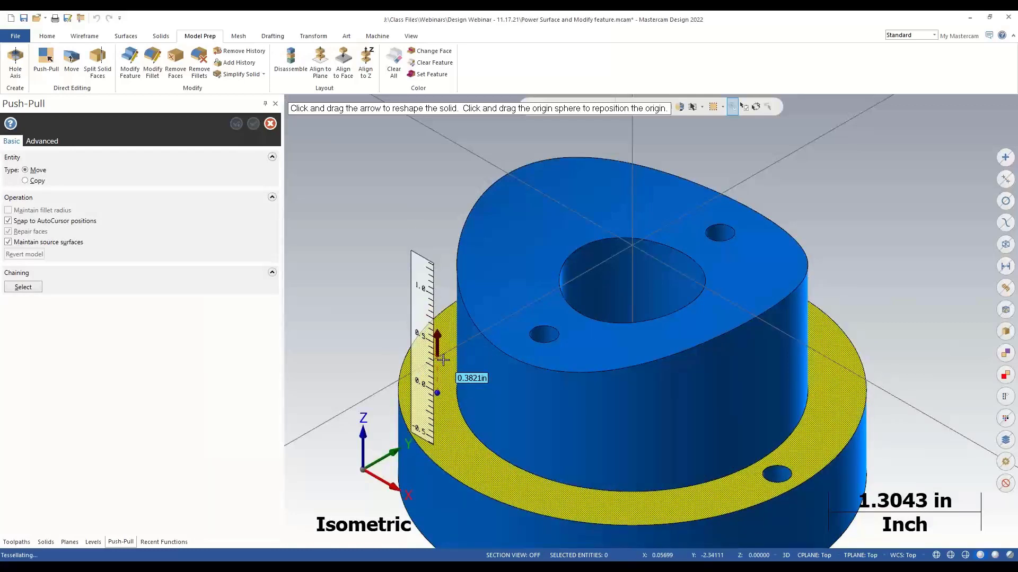
{"action": "left_click", "coordinate": [543, 412]}
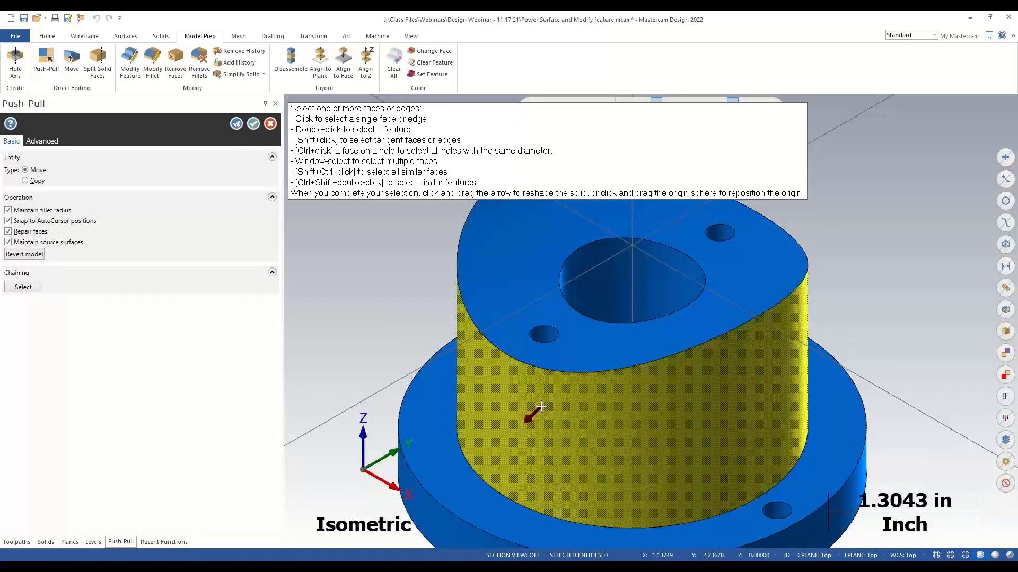
{"action": "mouse_move", "coordinate": [540, 407]}
{"action": "left_mouse_down"}
{"action": "mouse_move", "coordinate": [522, 413]}
{"action": "mouse_move", "coordinate": [536, 392]}
{"action": "left_mouse_up"}
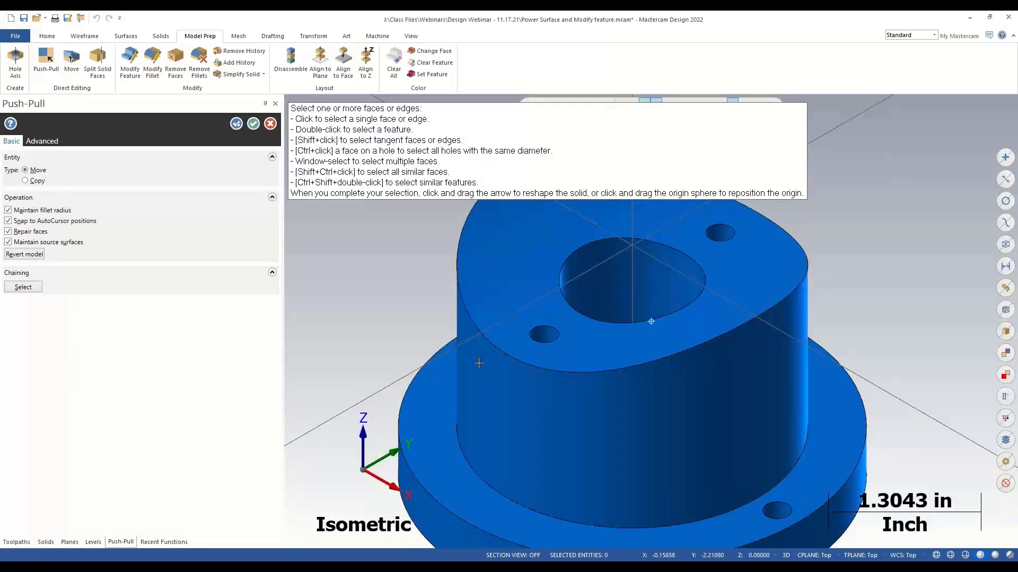
Step: Enlarge the flange hole on the negative X side with Push-Pull in the top view by offsetting its wall outward
{"action": "middle_click_drag", "start_coordinate": [537, 392], "coordinate": [502, 390]}
{"action": "scroll", "coordinate": [419, 278], "scroll_direction": "up", "scroll_amount": 2}
{"action": "left_click", "coordinate": [425, 283]}
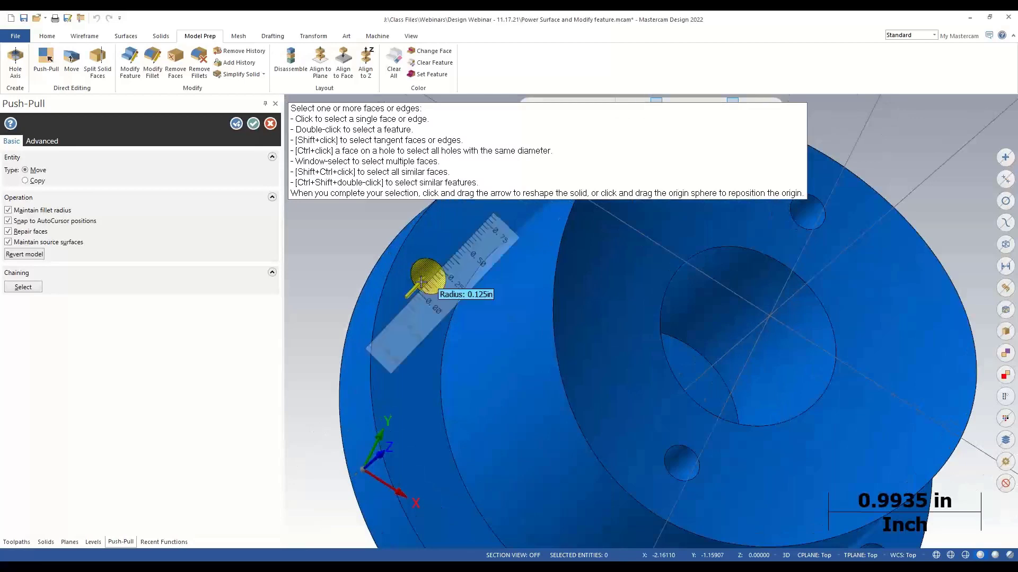
{"action": "left_click", "coordinate": [449, 343]}
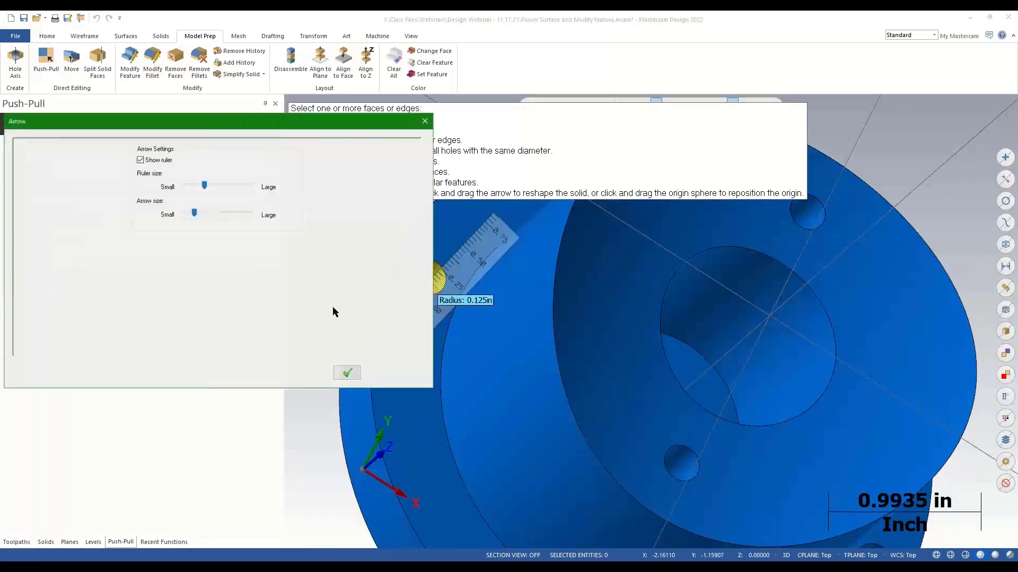
{"action": "left_click", "coordinate": [425, 122]}
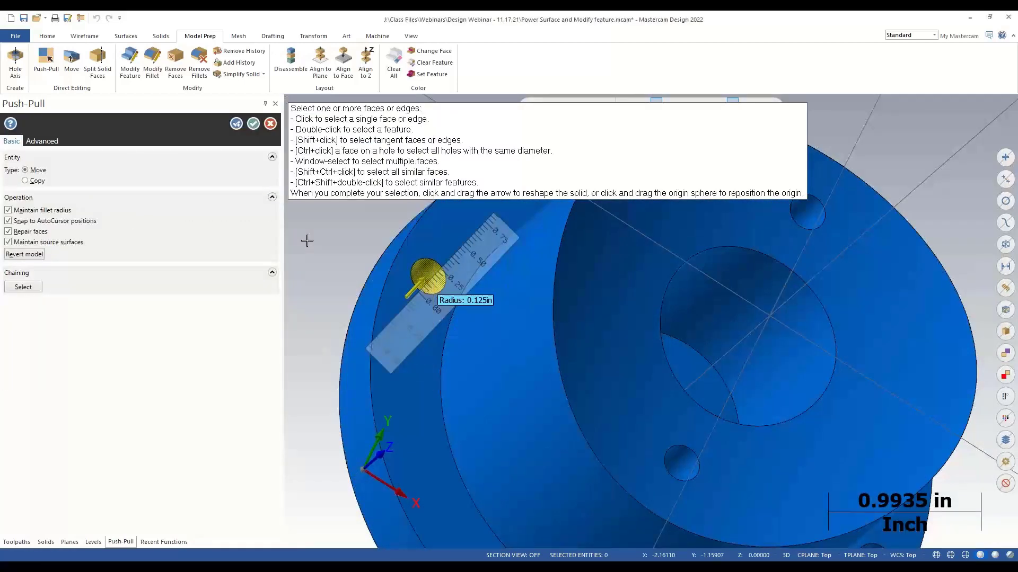
{"action": "right_click", "coordinate": [345, 281]}
{"action": "left_click", "coordinate": [351, 297]}
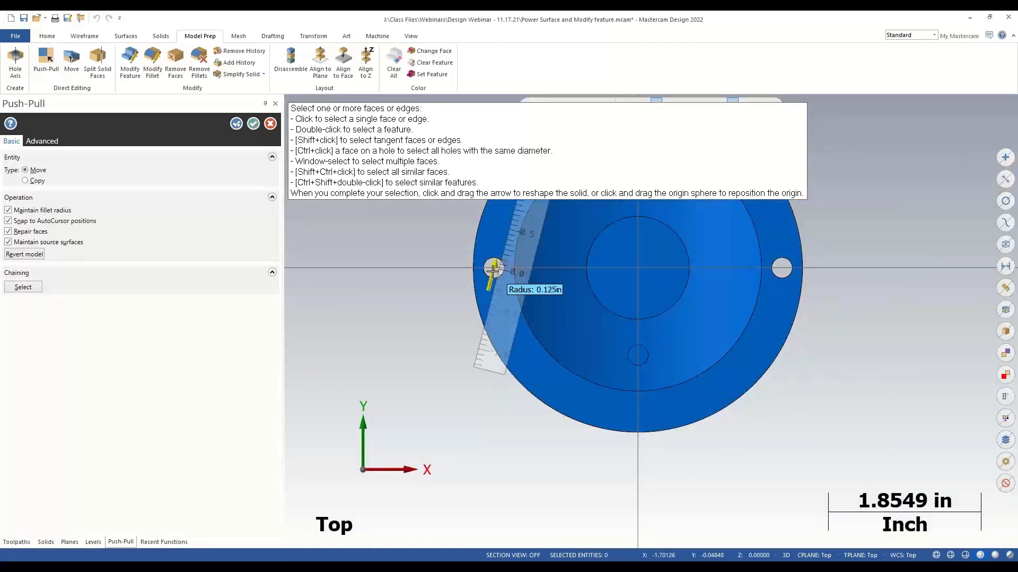
{"action": "left_click", "coordinate": [493, 271]}
{"action": "left_click_drag", "start_coordinate": [492, 269], "coordinate": [510, 260]}
{"action": "left_click", "coordinate": [509, 260]}
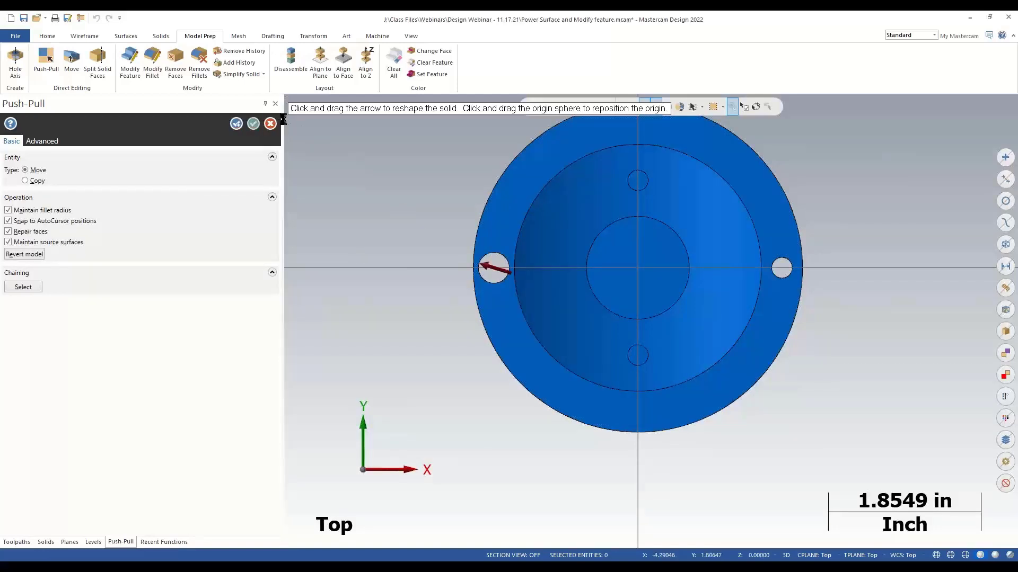
{"action": "left_click", "coordinate": [253, 123]}
Step: Examine the enlarged flange hole against the opposite flange hole and the boss from several angles
{"action": "middle_click_drag", "start_coordinate": [552, 306], "coordinate": [493, 267]}
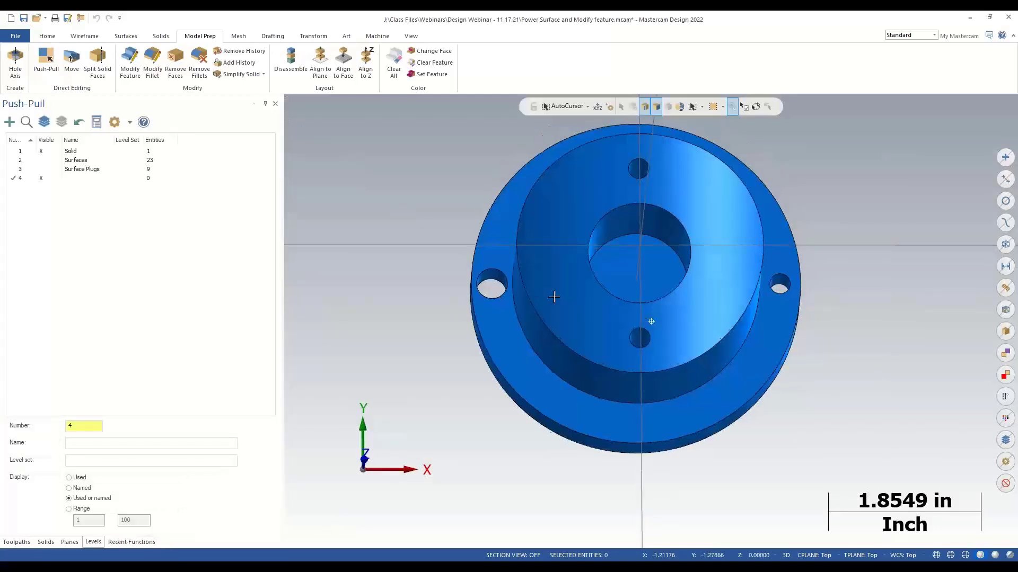
{"action": "scroll", "coordinate": [491, 266], "scroll_direction": "up", "scroll_amount": 4}
{"action": "scroll", "coordinate": [491, 266], "scroll_direction": "down", "scroll_amount": 3}
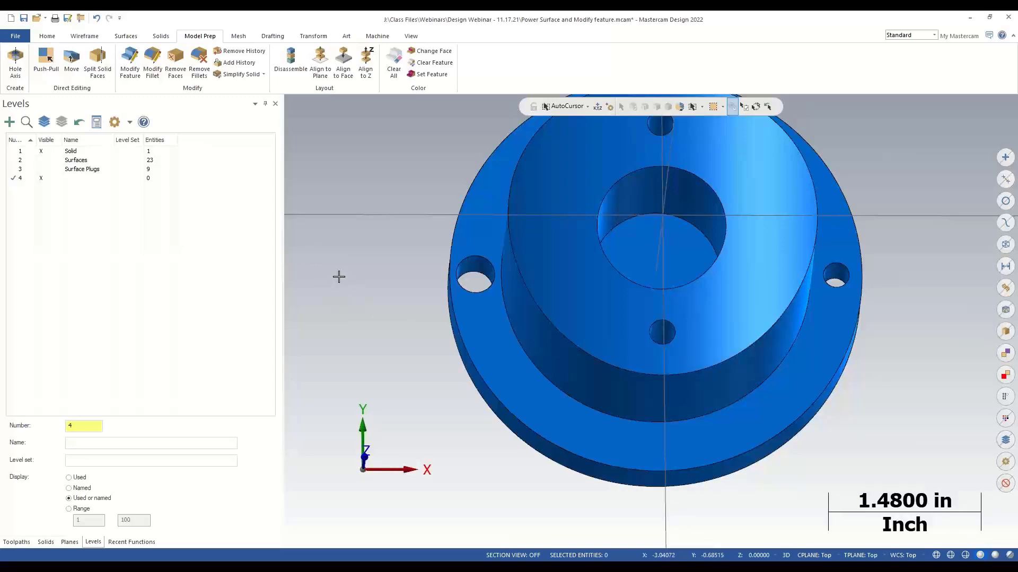
{"action": "left_click", "coordinate": [844, 270]}
{"action": "middle_click_drag", "start_coordinate": [336, 245], "coordinate": [142, 128]}
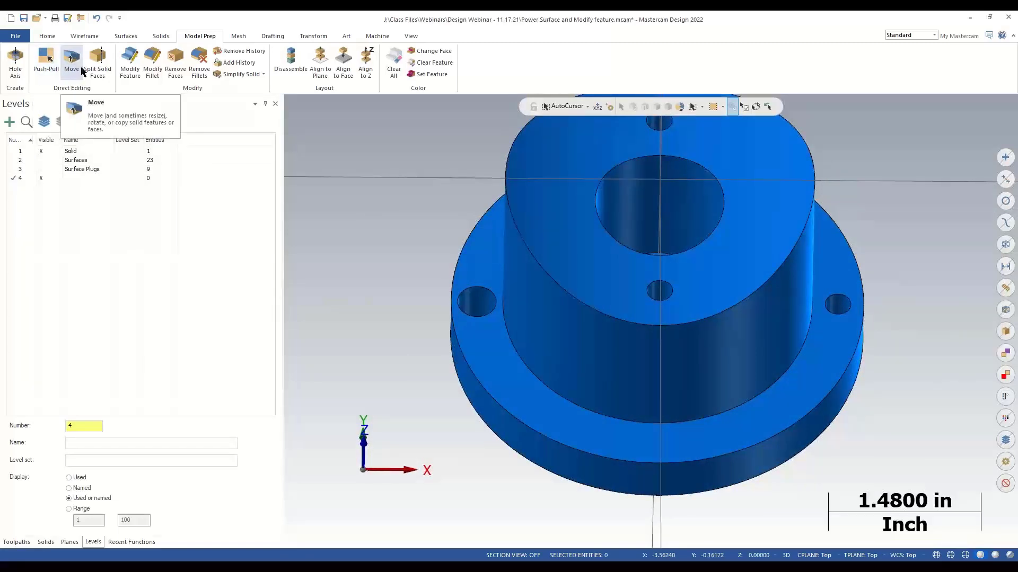
{"action": "middle_click_drag", "start_coordinate": [493, 441], "coordinate": [470, 414]}
{"action": "scroll", "coordinate": [470, 414], "scroll_direction": "up", "scroll_amount": 4}
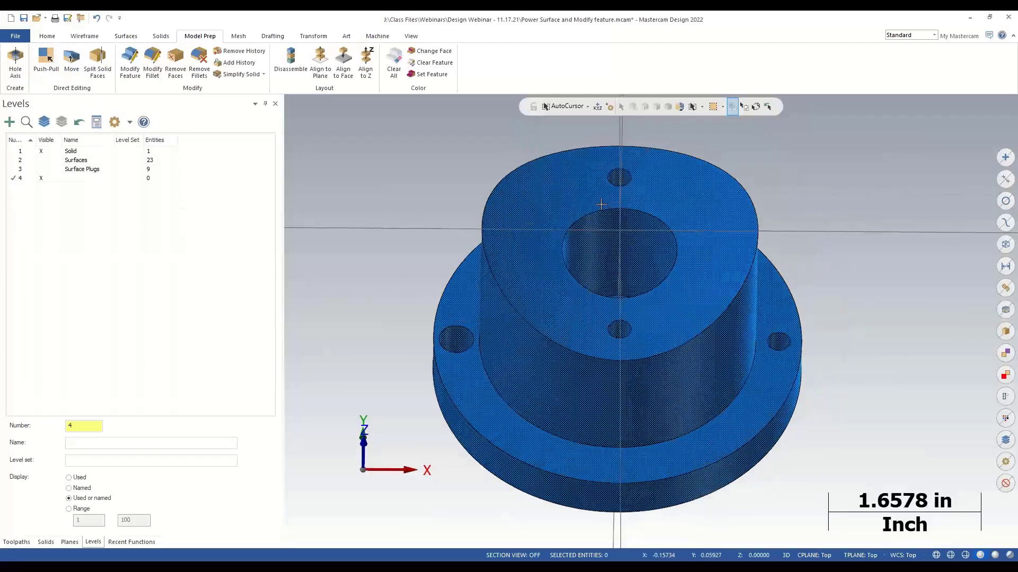
{"action": "middle_click_drag", "start_coordinate": [596, 184], "coordinate": [524, 178]}
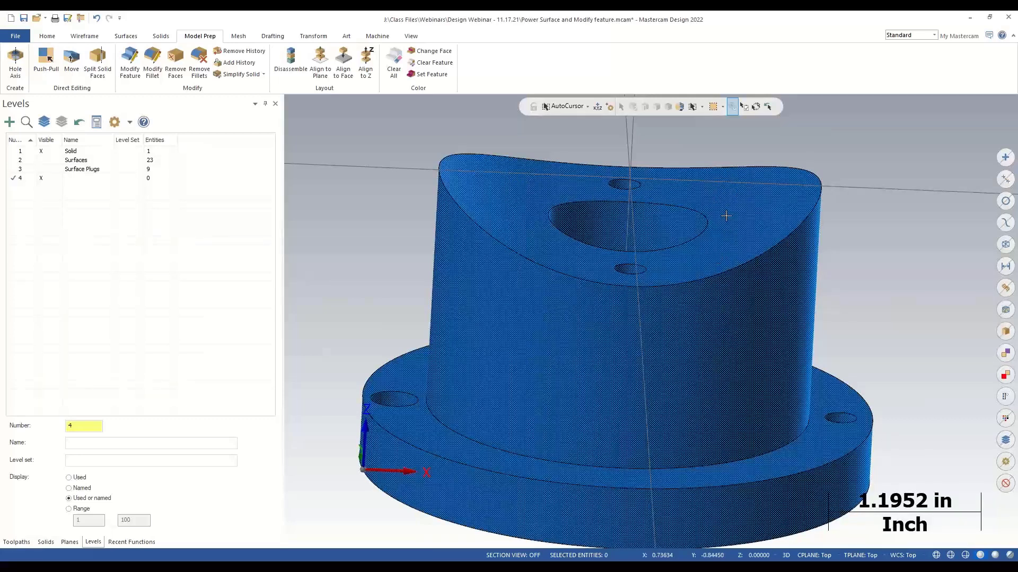
Step: Try Push-Pull on the boss's concave upper face, changing its radius to about 2.75 in
{"action": "left_click", "coordinate": [46, 63]}
{"action": "scroll", "coordinate": [594, 286], "scroll_direction": "down", "scroll_amount": 3}
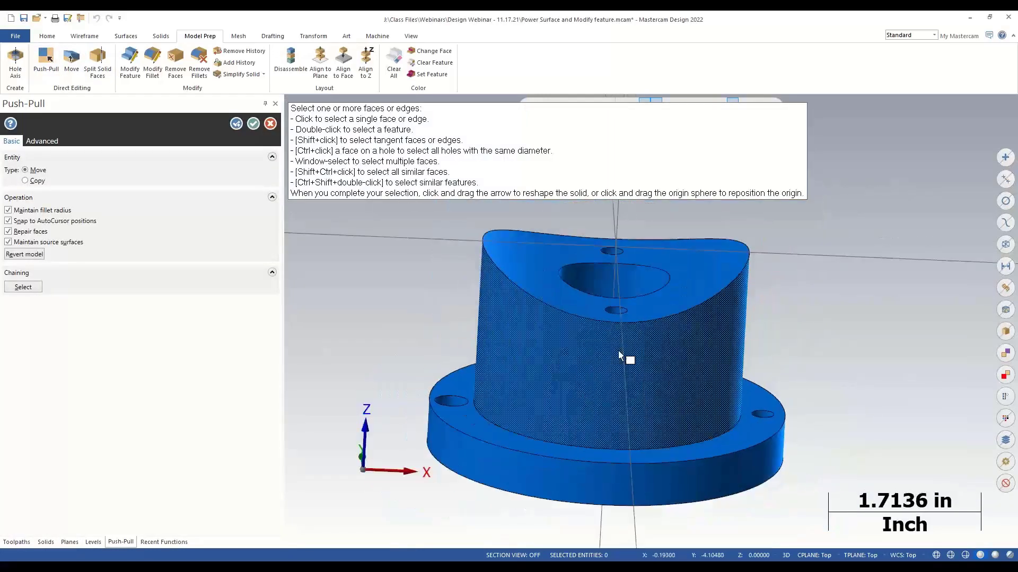
{"action": "left_click", "coordinate": [694, 274]}
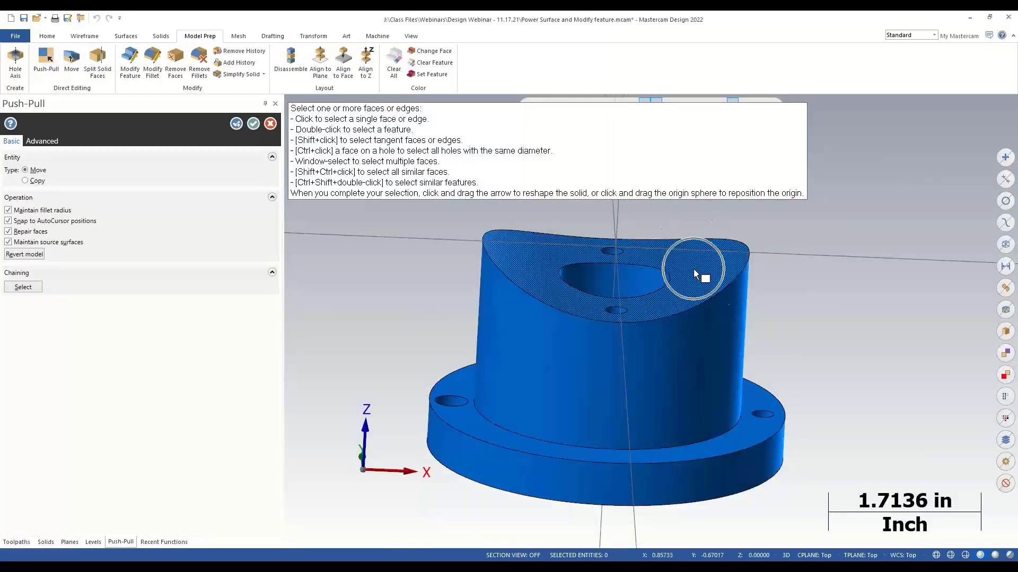
{"action": "left_click", "coordinate": [694, 274]}
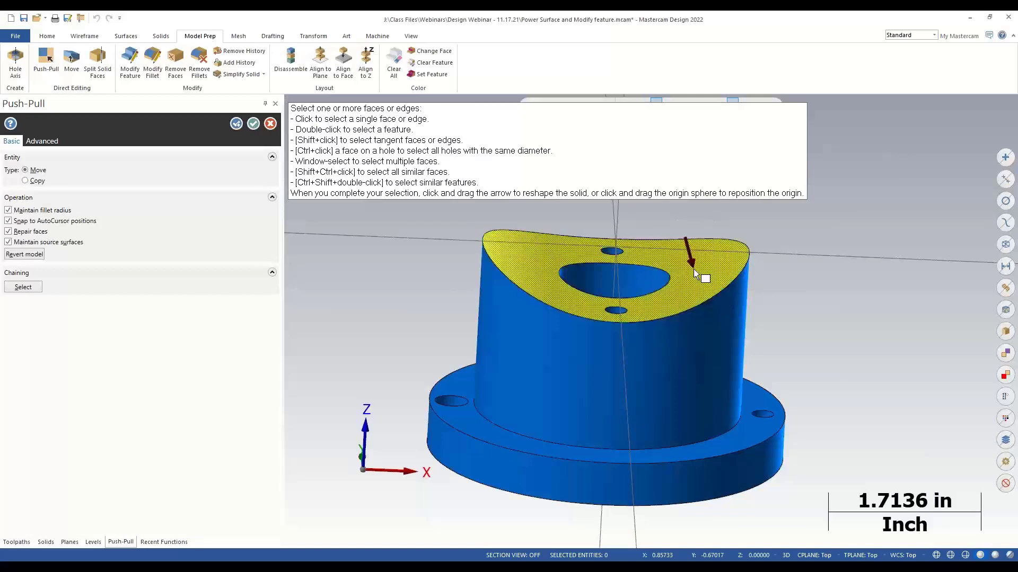
{"action": "right_click", "coordinate": [663, 281]}
{"action": "left_click", "coordinate": [682, 339]}
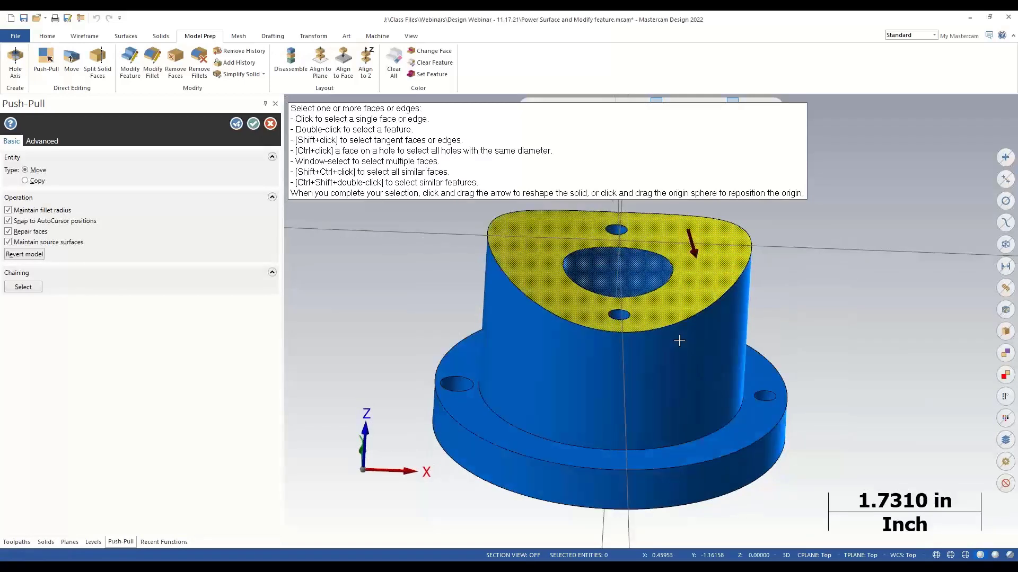
{"action": "right_click", "coordinate": [688, 291]}
{"action": "left_click", "coordinate": [694, 347]}
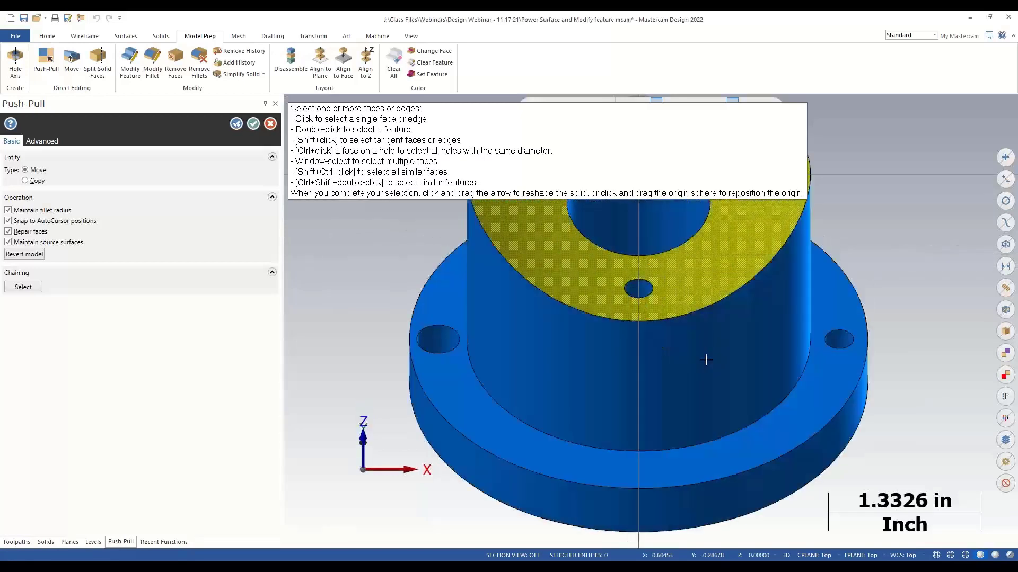
{"action": "mouse_move", "coordinate": [760, 276]}
{"action": "mouse_move", "coordinate": [760, 276]}
{"action": "left_mouse_down"}
{"action": "mouse_move", "coordinate": [792, 327]}
{"action": "mouse_move", "coordinate": [774, 291]}
{"action": "mouse_move", "coordinate": [785, 365]}
{"action": "mouse_move", "coordinate": [689, 237]}
{"action": "mouse_move", "coordinate": [809, 384]}
{"action": "mouse_move", "coordinate": [727, 252]}
{"action": "mouse_move", "coordinate": [668, 183]}
{"action": "mouse_move", "coordinate": [742, 250]}
{"action": "mouse_move", "coordinate": [733, 276]}
{"action": "mouse_move", "coordinate": [781, 410]}
{"action": "mouse_move", "coordinate": [735, 305]}
{"action": "mouse_move", "coordinate": [737, 265]}
{"action": "mouse_move", "coordinate": [794, 381]}
{"action": "mouse_move", "coordinate": [714, 253]}
{"action": "mouse_move", "coordinate": [744, 285]}
{"action": "left_mouse_up"}
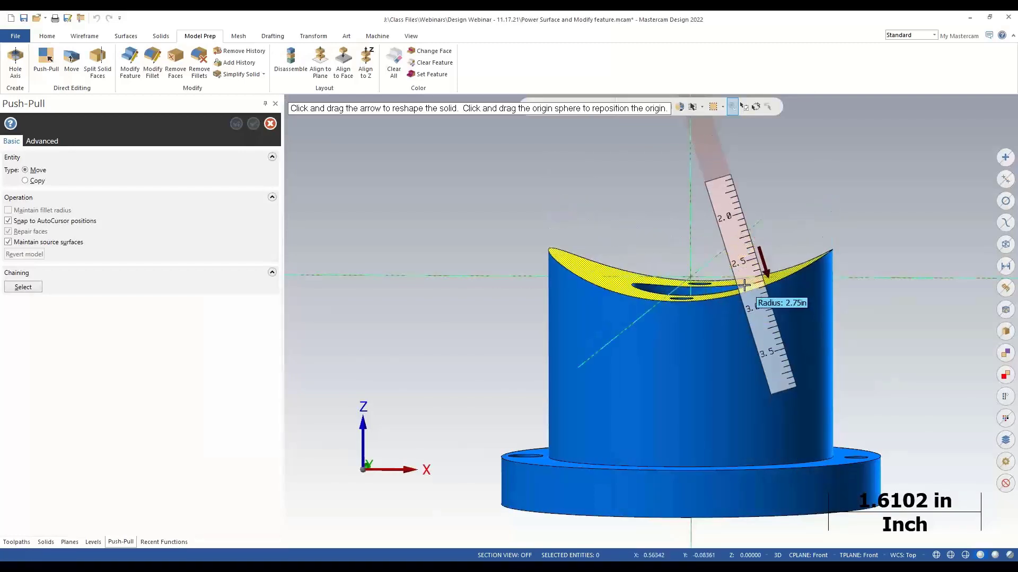
{"action": "left_click_drag", "start_coordinate": [745, 285], "coordinate": [744, 286]}
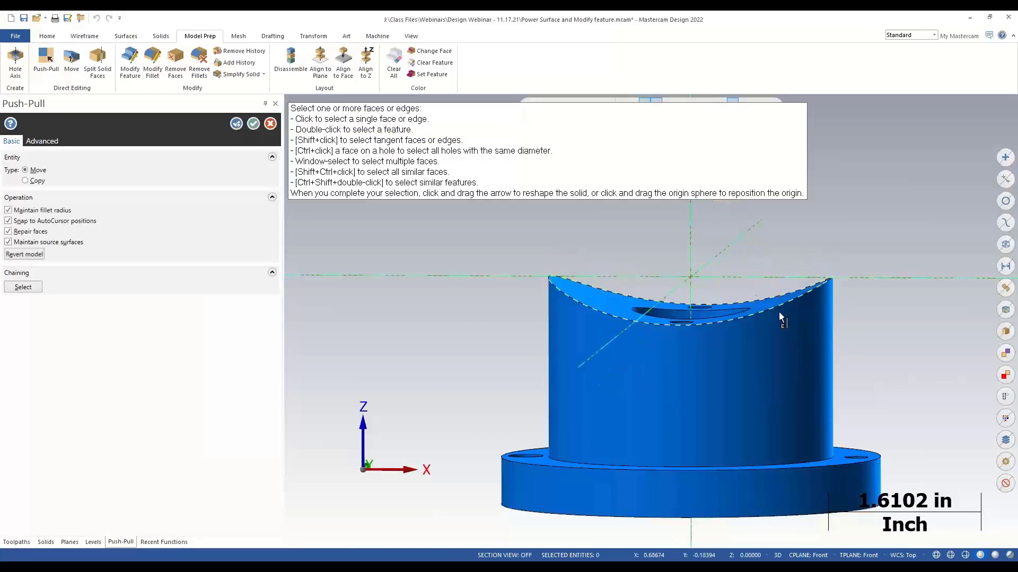
{"action": "middle_click_drag", "start_coordinate": [778, 312], "coordinate": [794, 363]}
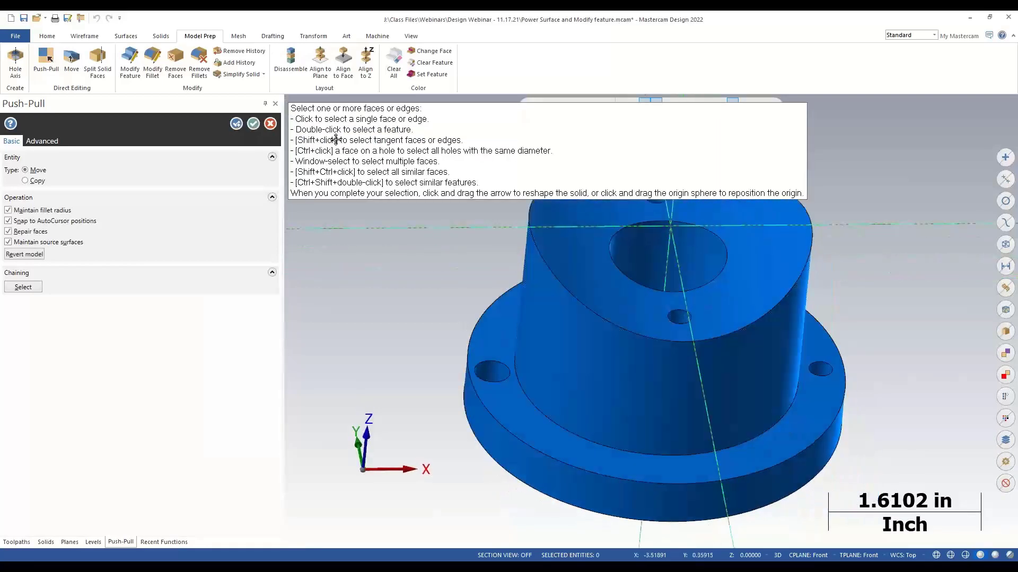
{"action": "left_click", "coordinate": [270, 123]}
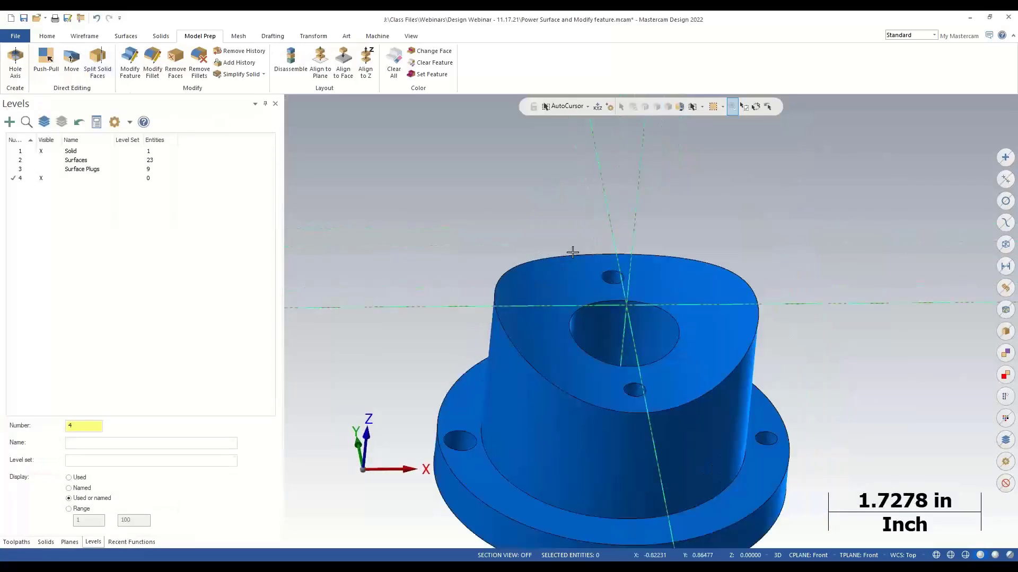
Step: Move the boss's concave upper face slightly downward along its vertical axis in the front view
{"action": "scroll", "coordinate": [573, 251], "scroll_direction": "up", "scroll_amount": 1}
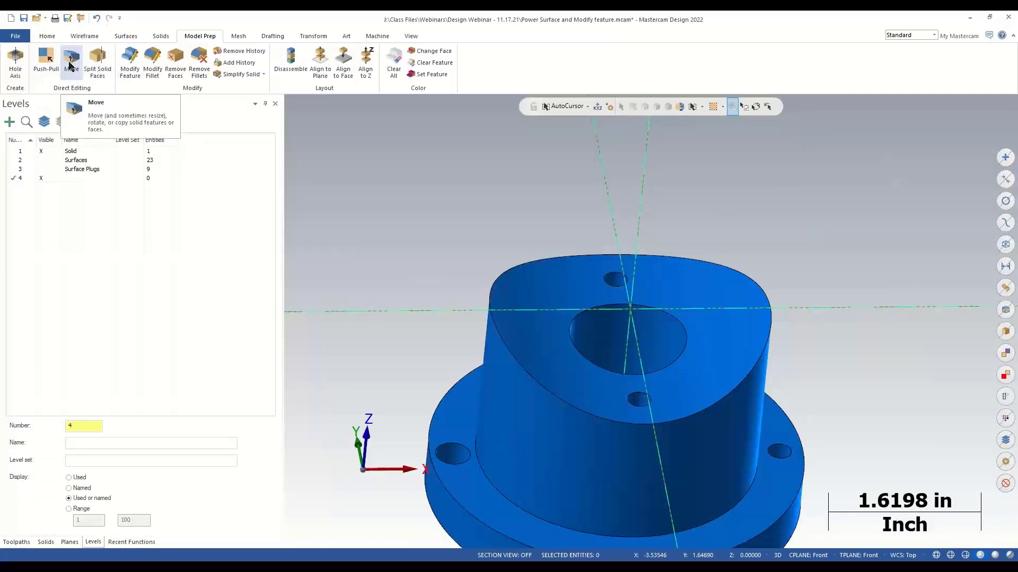
{"action": "left_click", "coordinate": [71, 65]}
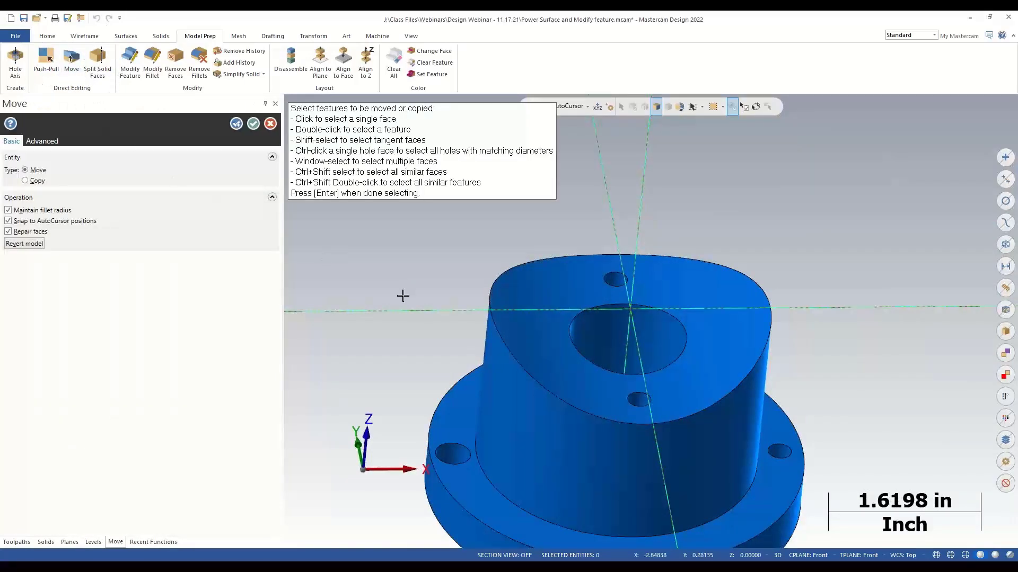
{"action": "left_click", "coordinate": [525, 322]}
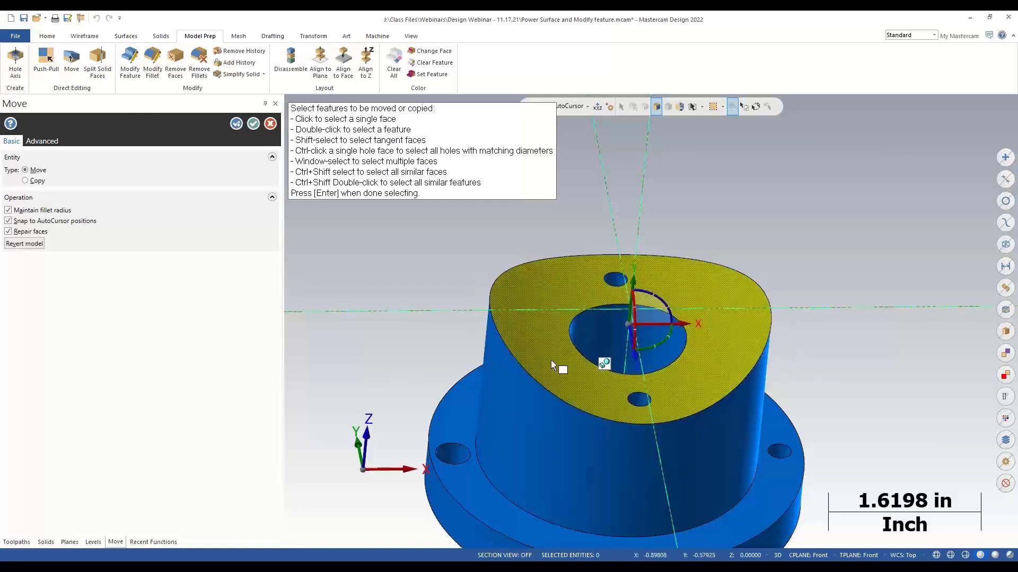
{"action": "left_click", "coordinate": [632, 296]}
{"action": "right_click", "coordinate": [584, 245]}
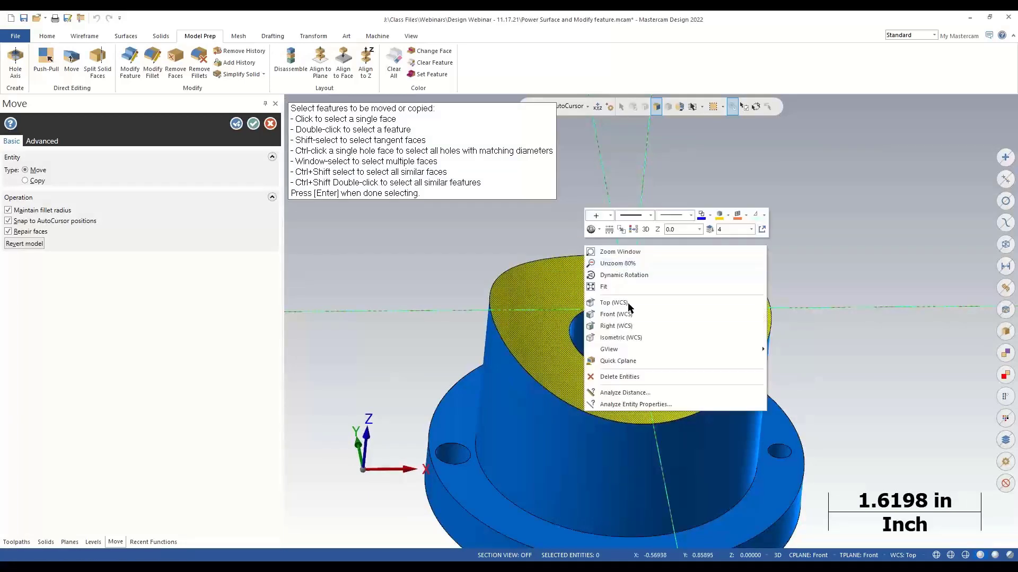
{"action": "left_click", "coordinate": [626, 315]}
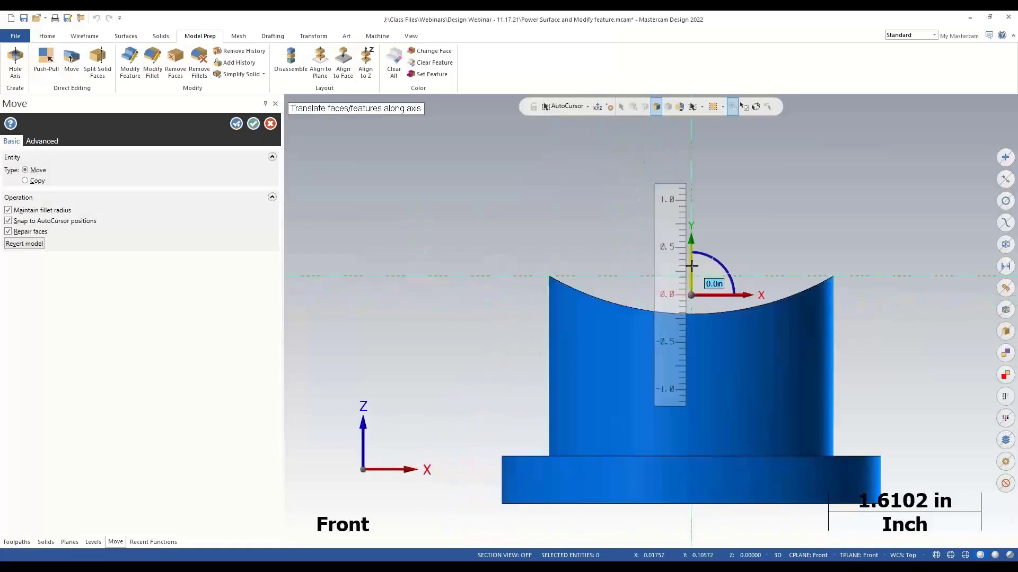
{"action": "left_click", "coordinate": [692, 266]}
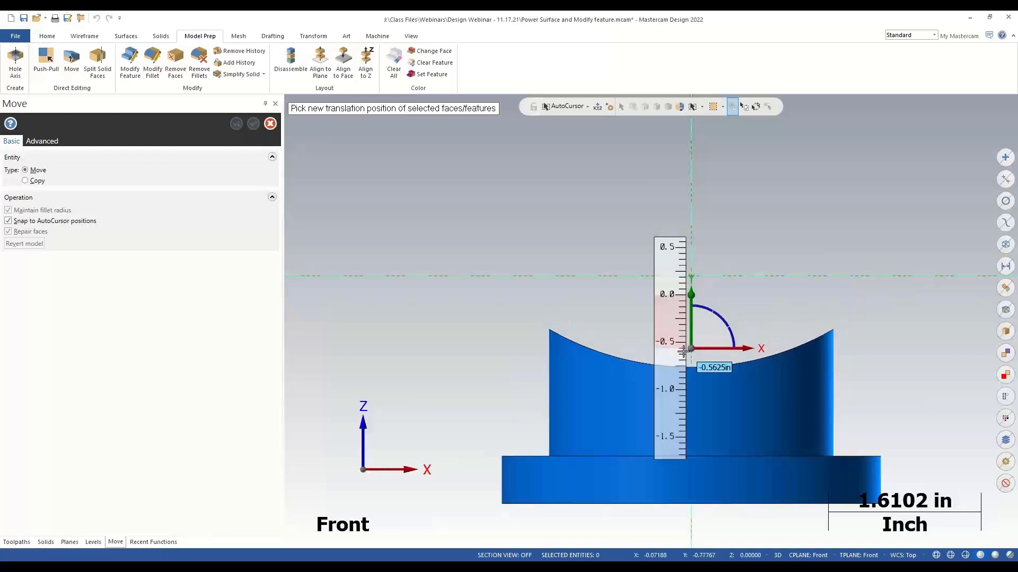
{"action": "left_click", "coordinate": [675, 305]}
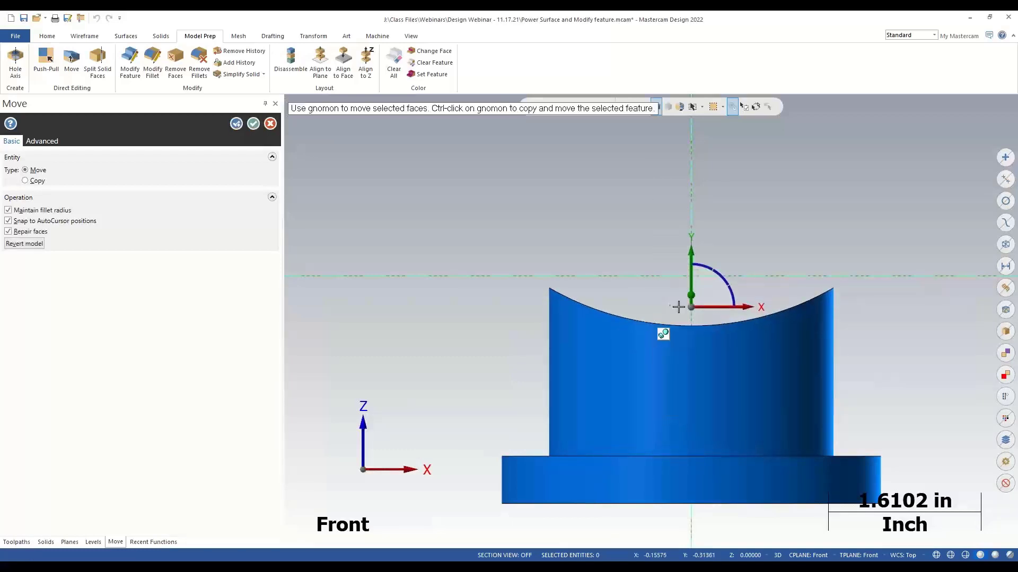
{"action": "middle_click_drag", "start_coordinate": [711, 316], "coordinate": [792, 338]}
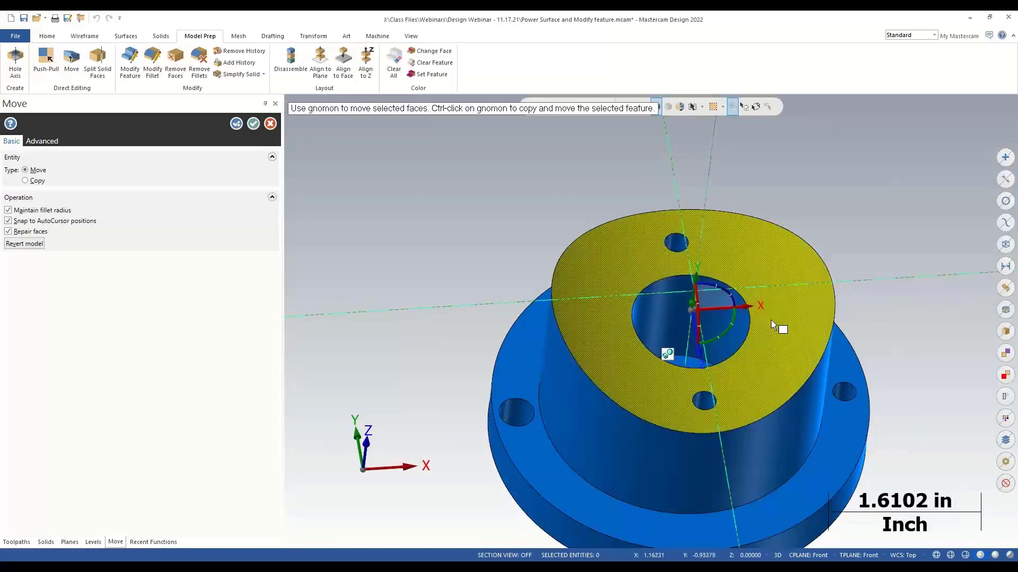
{"action": "left_click", "coordinate": [236, 123]}
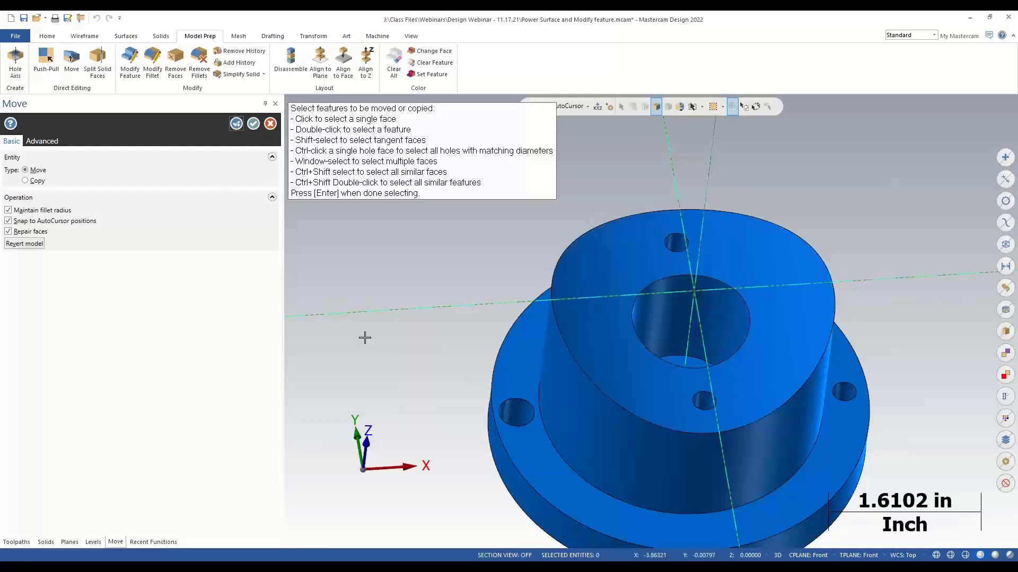
Step: Move the small boss hole on the negative Y side to about X 0.59, Y -0.96 in the top view
{"action": "scroll", "coordinate": [849, 400], "scroll_direction": "up", "scroll_amount": 2}
{"action": "mouse_move", "coordinate": [849, 401]}
{"action": "middle_mouse_down"}
{"action": "mouse_move", "coordinate": [636, 404]}
{"action": "mouse_move", "coordinate": [666, 423]}
{"action": "mouse_move", "coordinate": [641, 402]}
{"action": "middle_mouse_up"}
{"action": "left_click", "coordinate": [641, 403]}
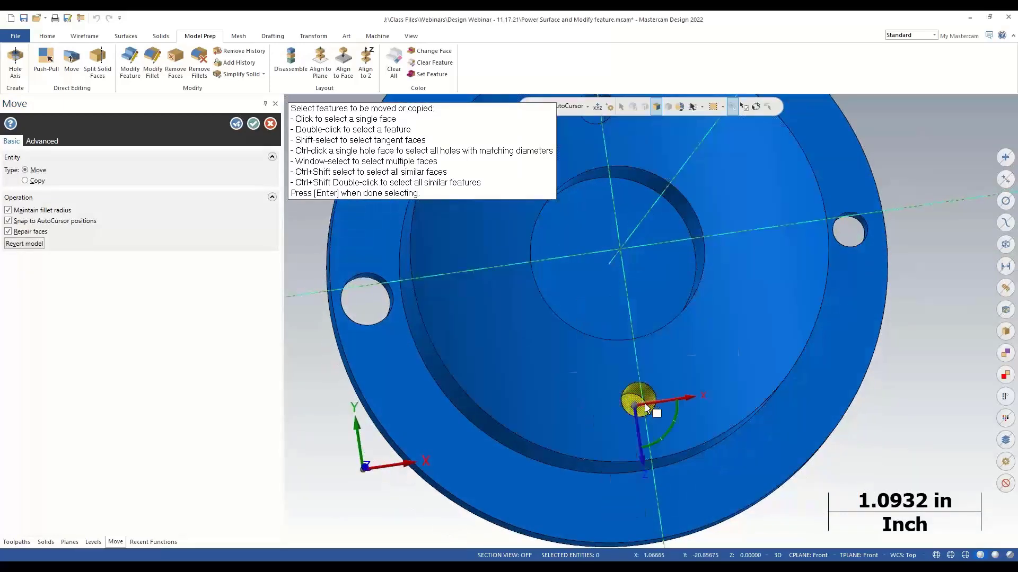
{"action": "key", "text": "Return"}
{"action": "left_click", "coordinate": [636, 404]}
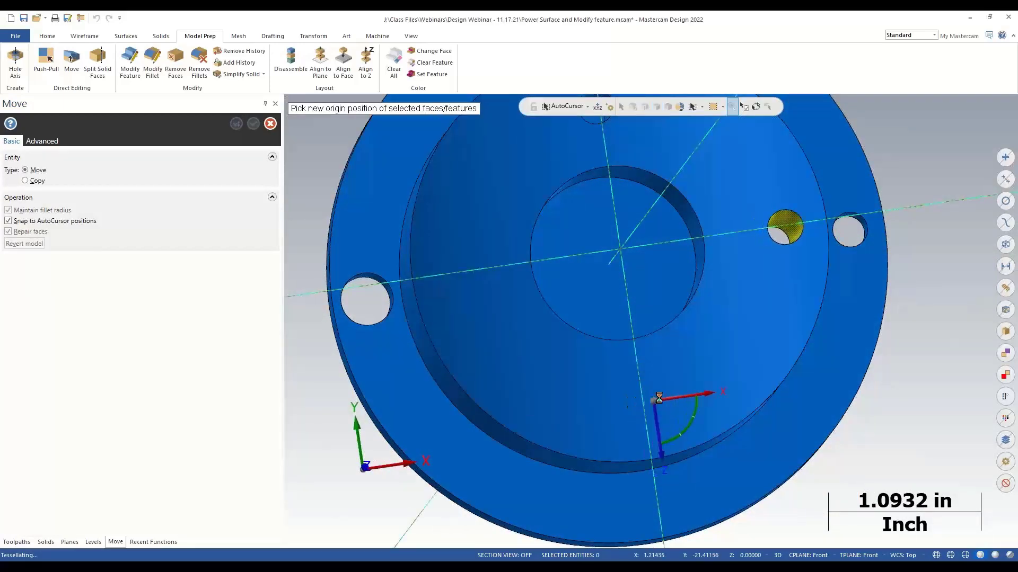
{"action": "right_click", "coordinate": [643, 241]}
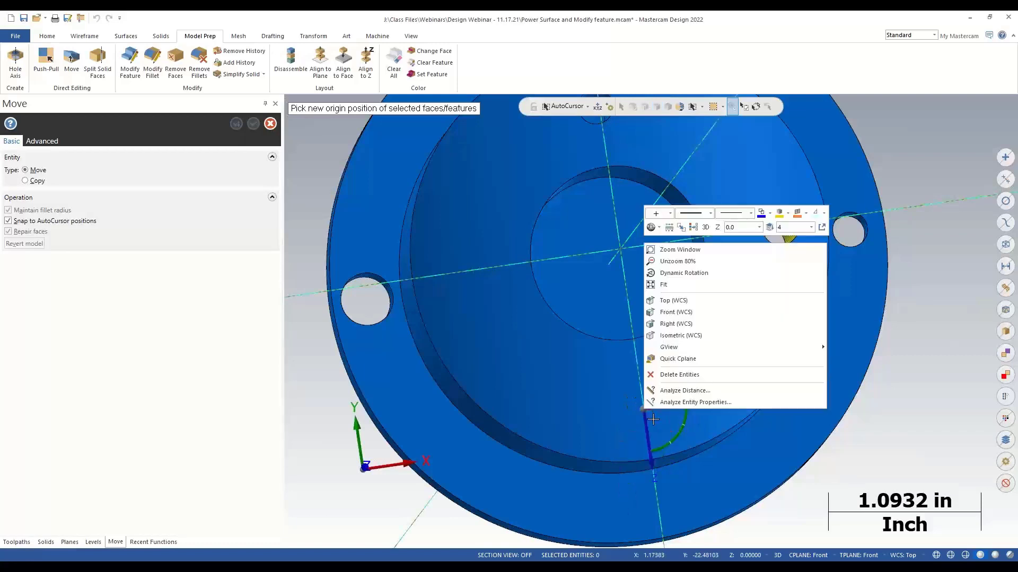
{"action": "left_click", "coordinate": [668, 299]}
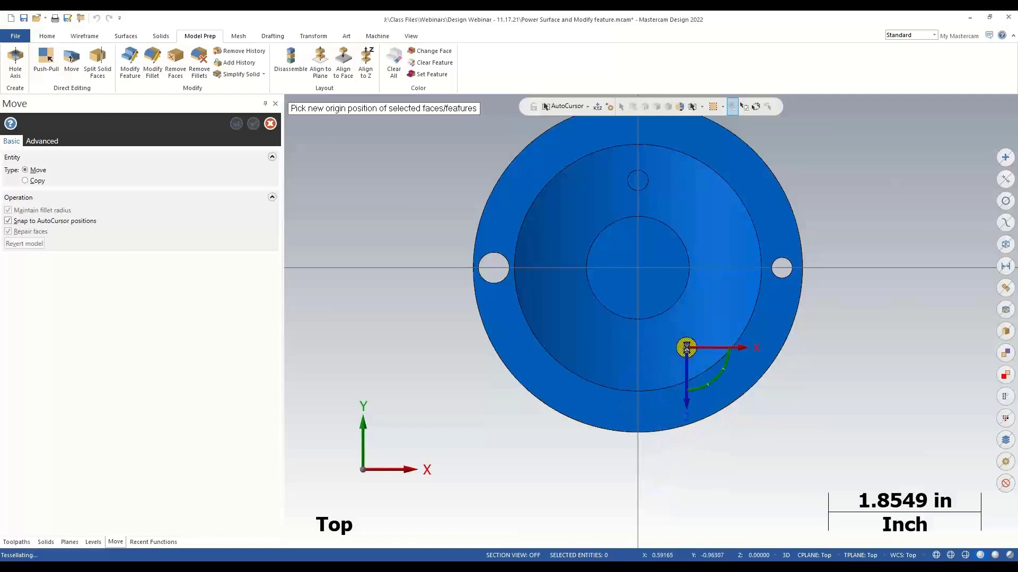
{"action": "left_click", "coordinate": [686, 348]}
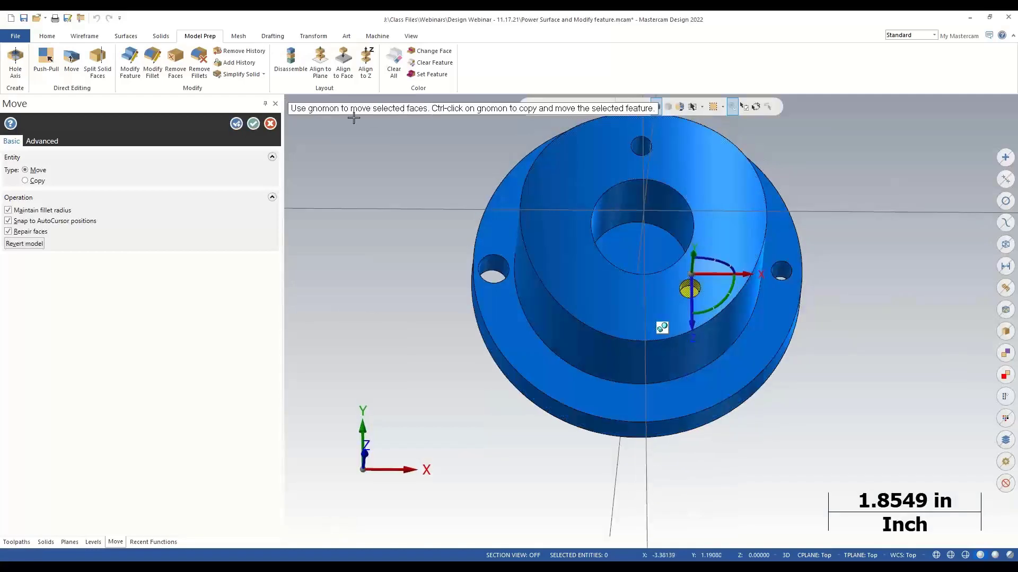
{"action": "left_click", "coordinate": [253, 124]}
{"action": "scroll", "coordinate": [669, 292], "scroll_direction": "up", "scroll_amount": 5}
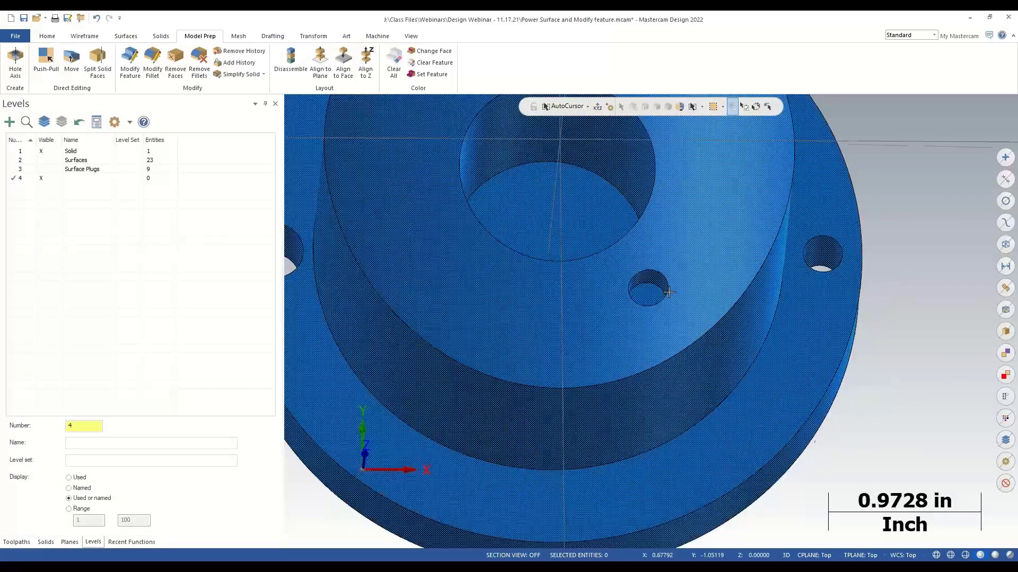
{"action": "scroll", "coordinate": [669, 292], "scroll_direction": "down", "scroll_amount": 5}
{"action": "middle_click_drag", "start_coordinate": [665, 286], "coordinate": [826, 408]}
{"action": "scroll", "coordinate": [676, 353], "scroll_direction": "up", "scroll_amount": 5}
{"action": "scroll", "coordinate": [676, 353], "scroll_direction": "down", "scroll_amount": 7}
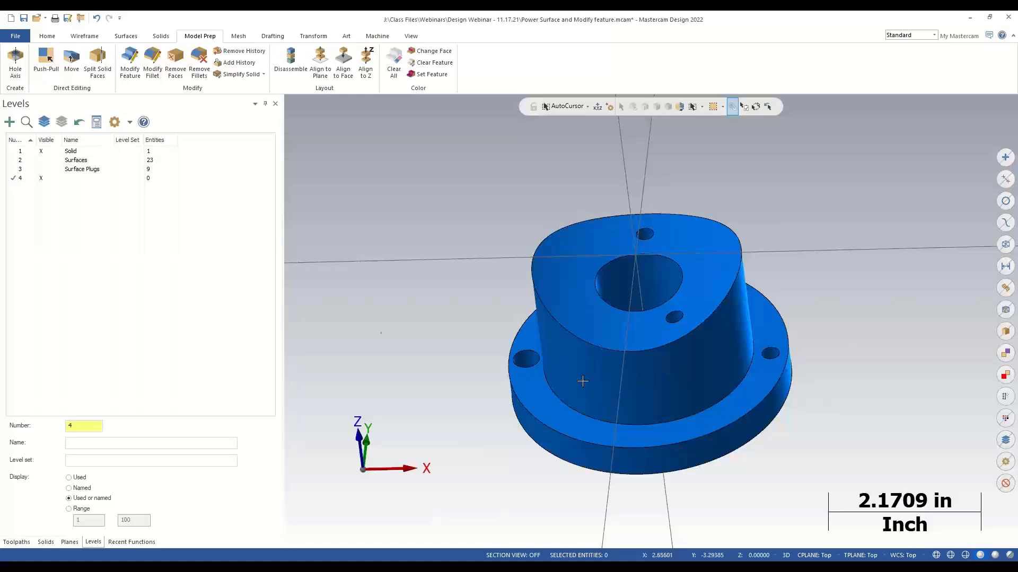
Step: Open Hole Template.mcam without saving the flanged boss part, switching only the system units to metric
{"action": "left_click", "coordinate": [43, 60]}
{"action": "left_click", "coordinate": [46, 18]}
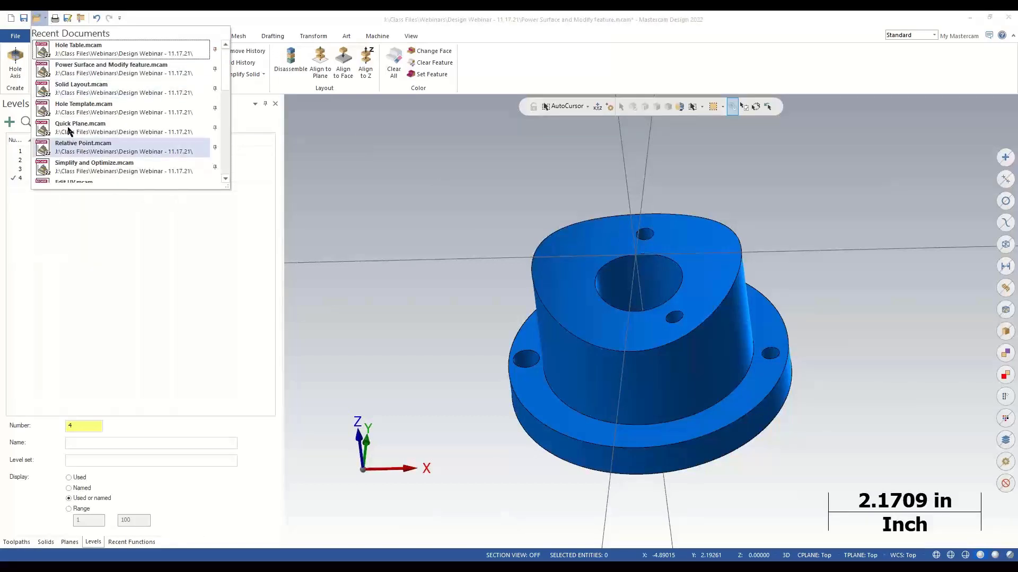
{"action": "mouse_move", "coordinate": [76, 113]}
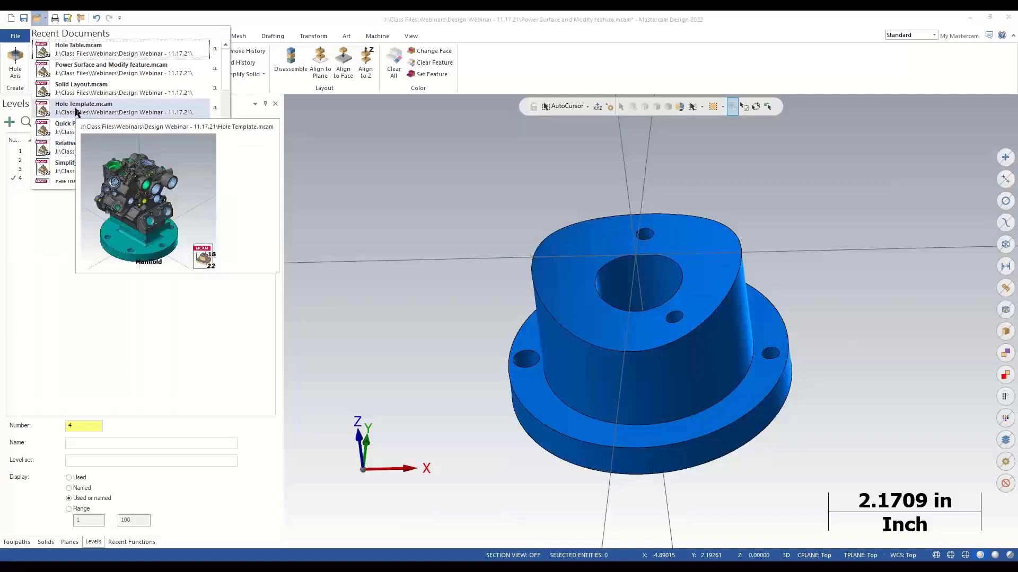
{"action": "left_click", "coordinate": [76, 113]}
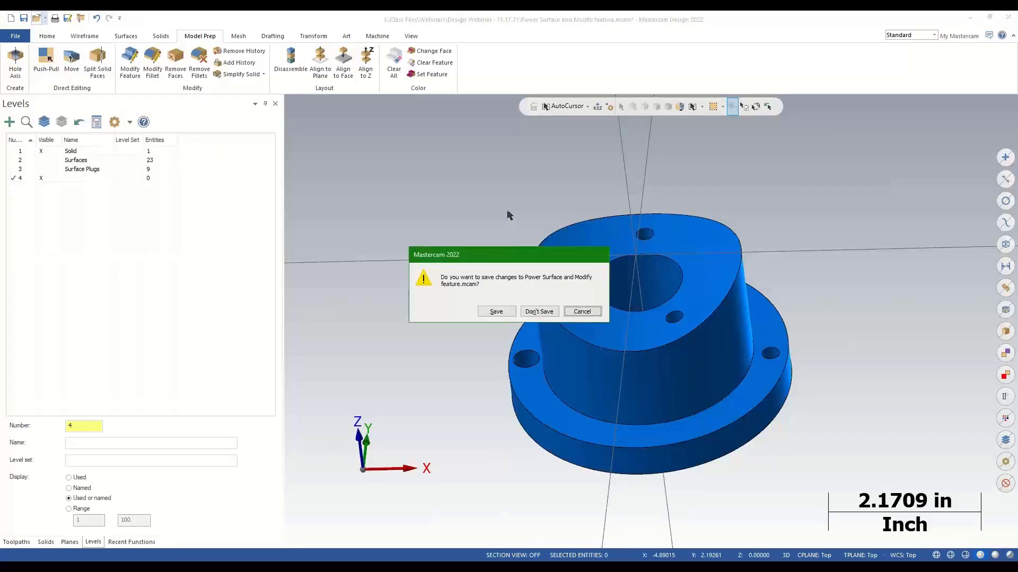
{"action": "left_click", "coordinate": [540, 311]}
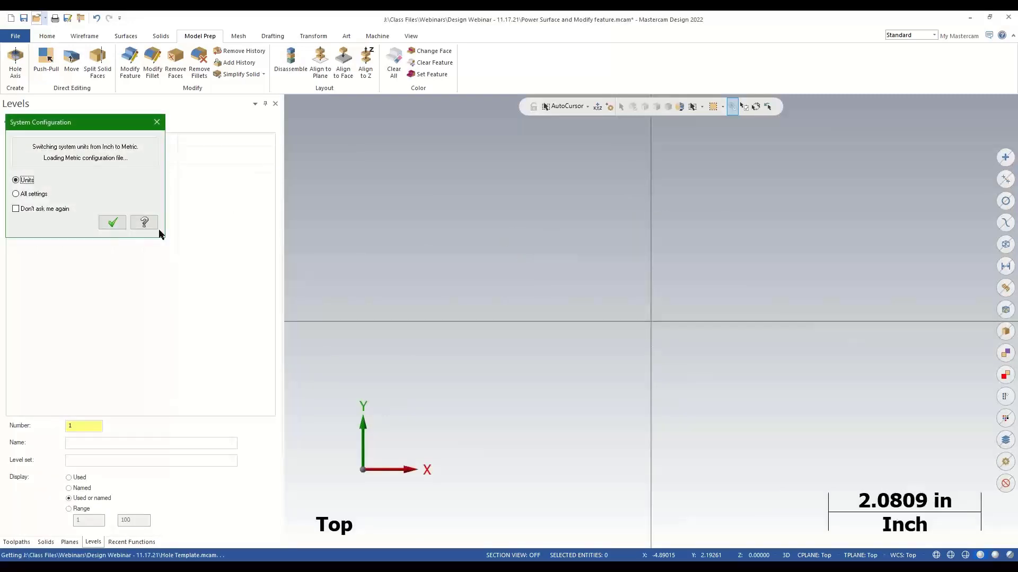
{"action": "left_click", "coordinate": [113, 222]}
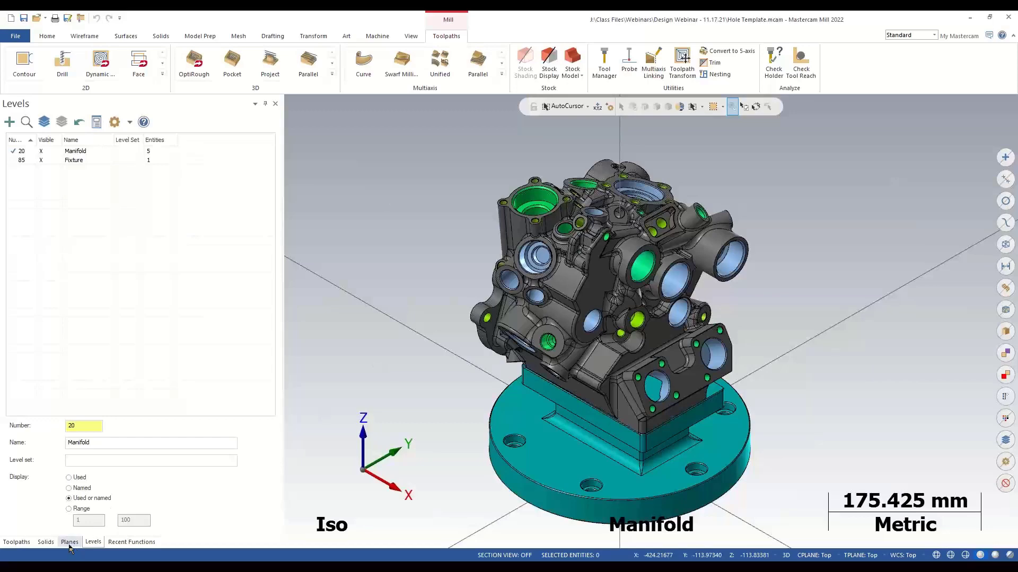
Step: Add history to the Manifold body by creating hole operations for all shown holes, including face color, with a maximum radius of 200
{"action": "left_click", "coordinate": [46, 542]}
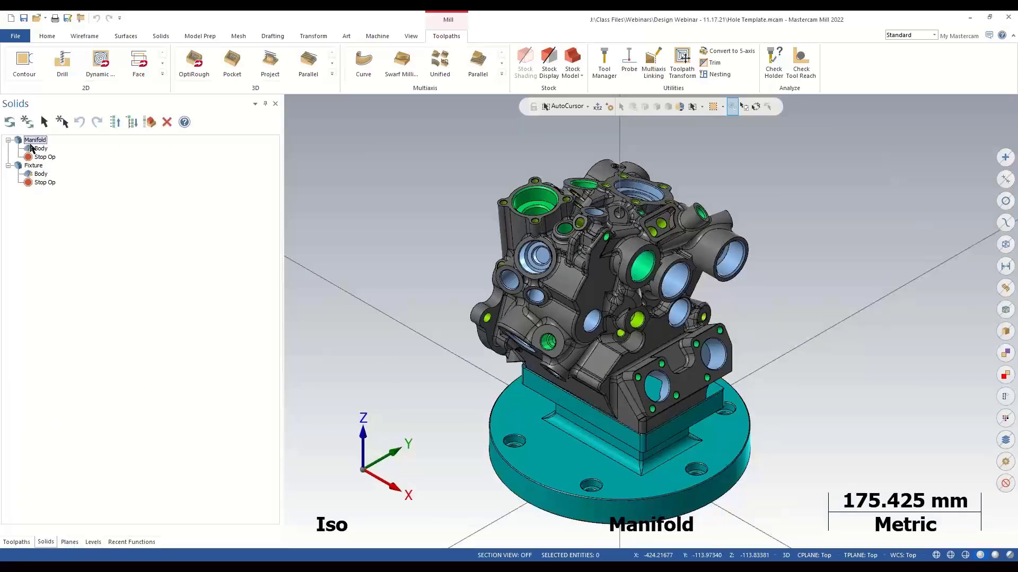
{"action": "left_click", "coordinate": [37, 148]}
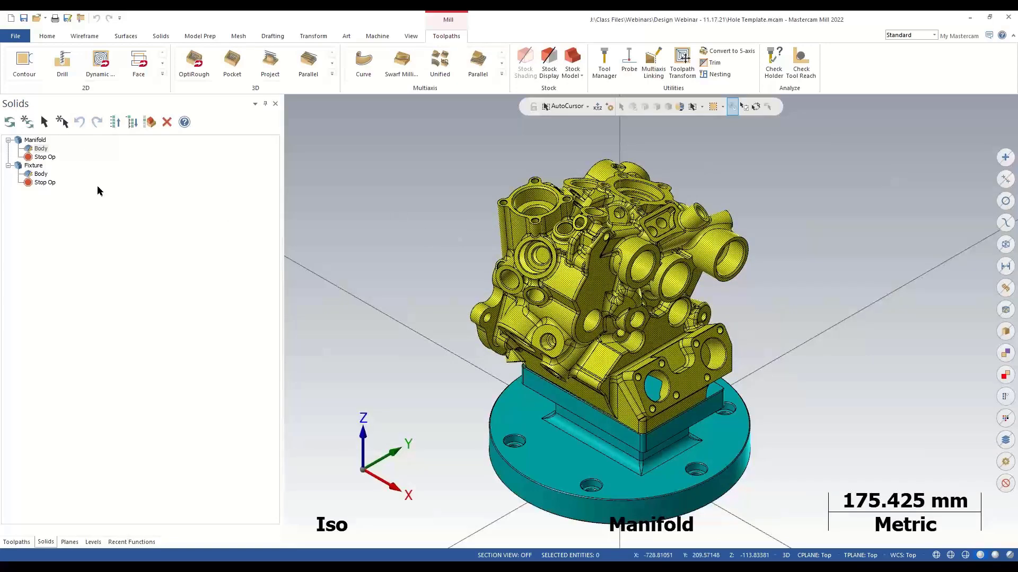
{"action": "left_click", "coordinate": [202, 36]}
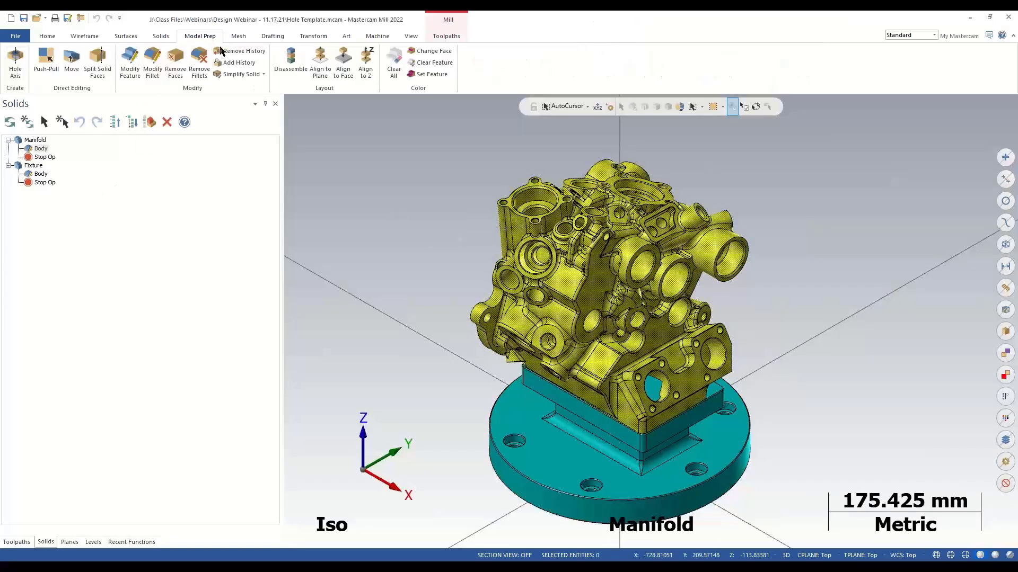
{"action": "left_click", "coordinate": [238, 74]}
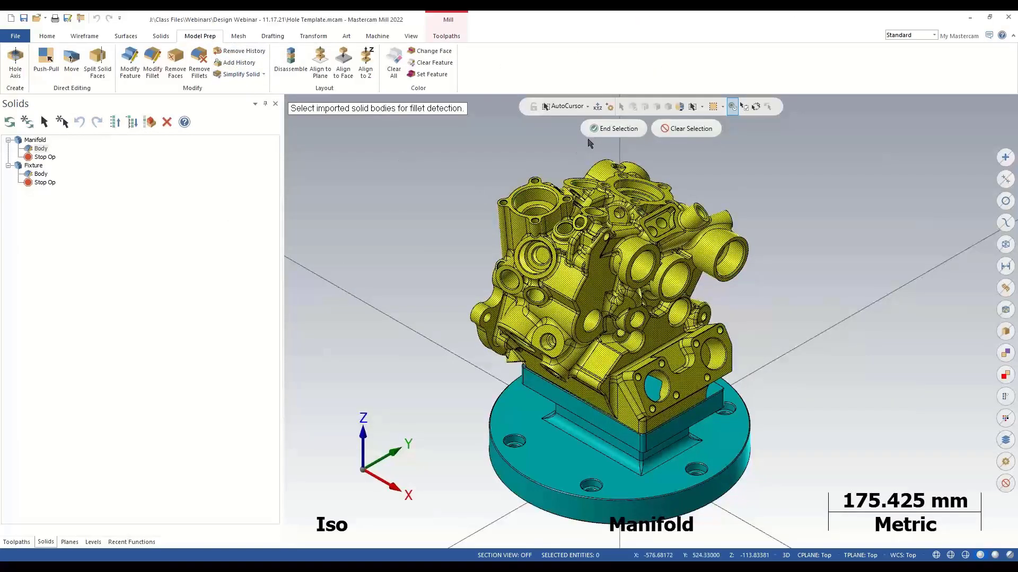
{"action": "left_click", "coordinate": [591, 129]}
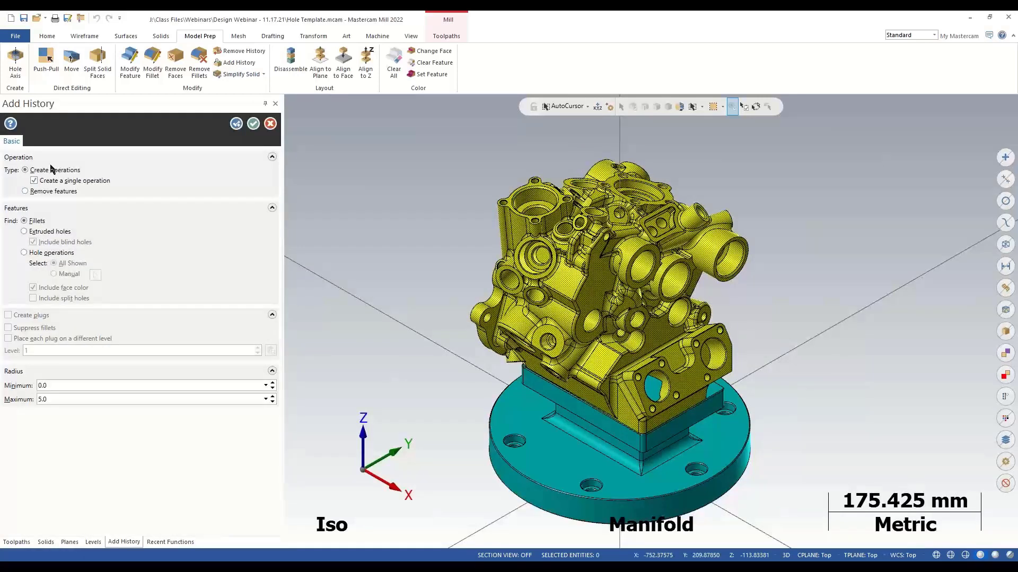
{"action": "left_click", "coordinate": [69, 254]}
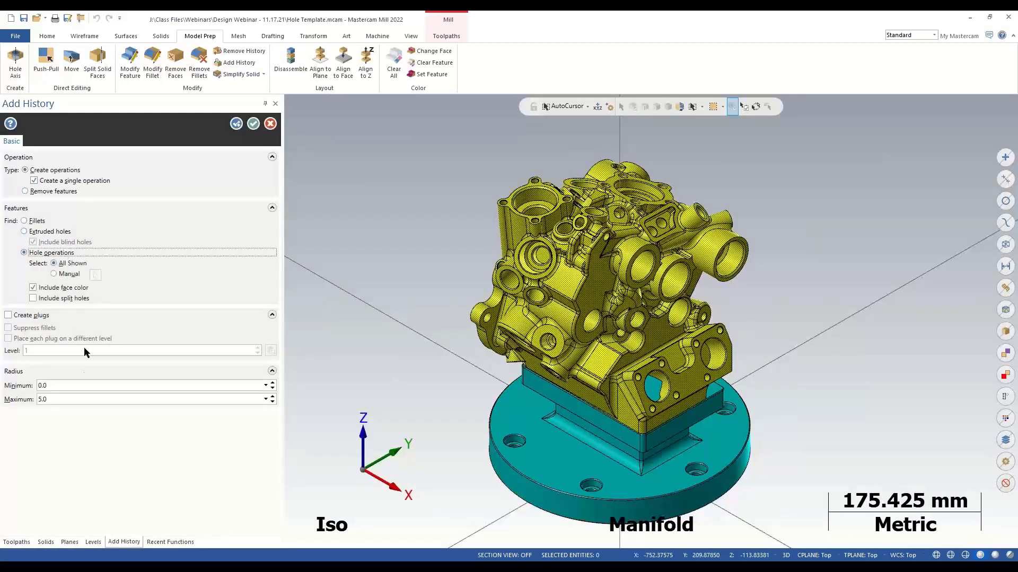
{"action": "left_click", "coordinate": [85, 400]}
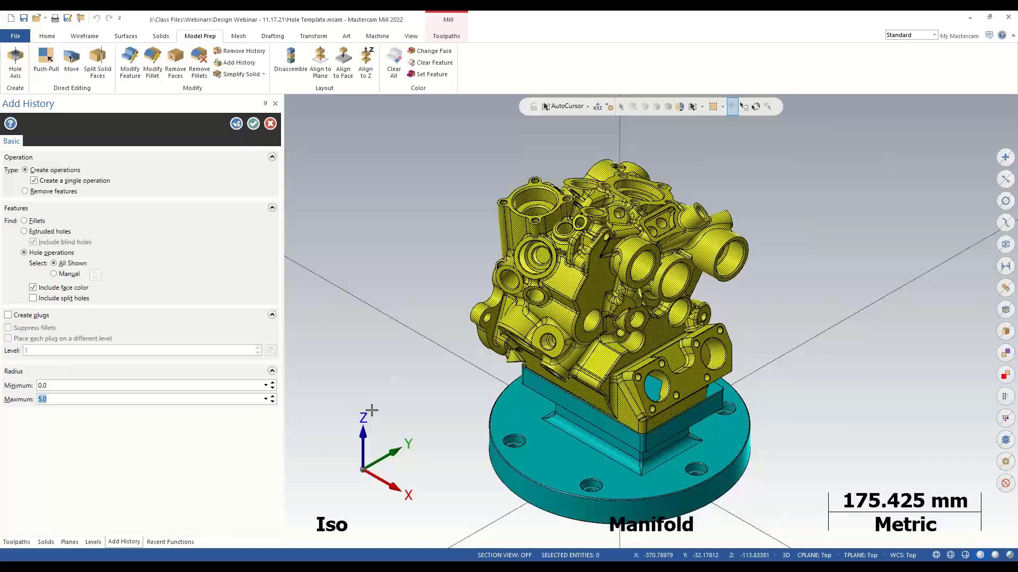
{"action": "type", "text": "200"}
{"action": "left_click", "coordinate": [254, 124]}
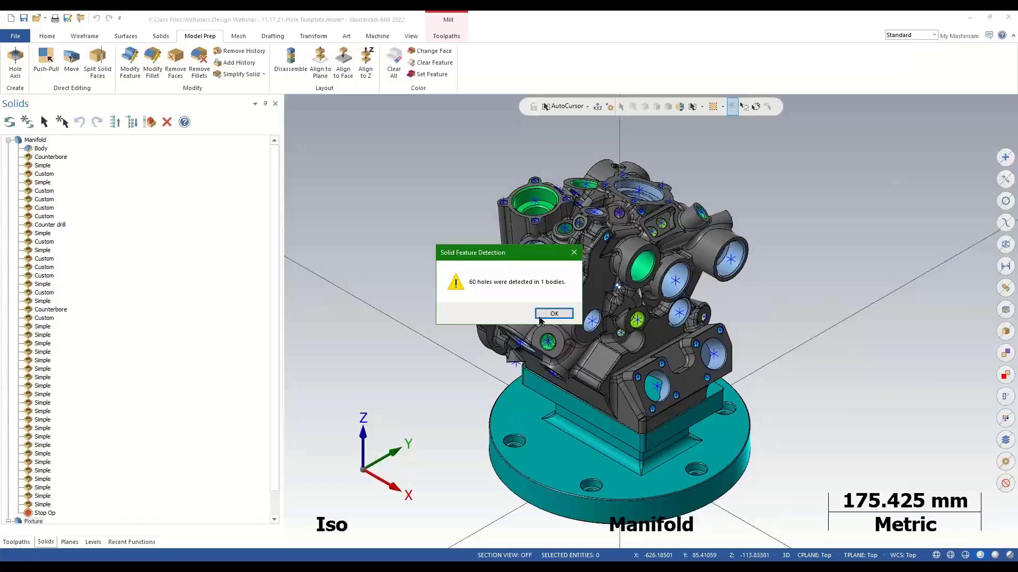
{"action": "left_click", "coordinate": [553, 314]}
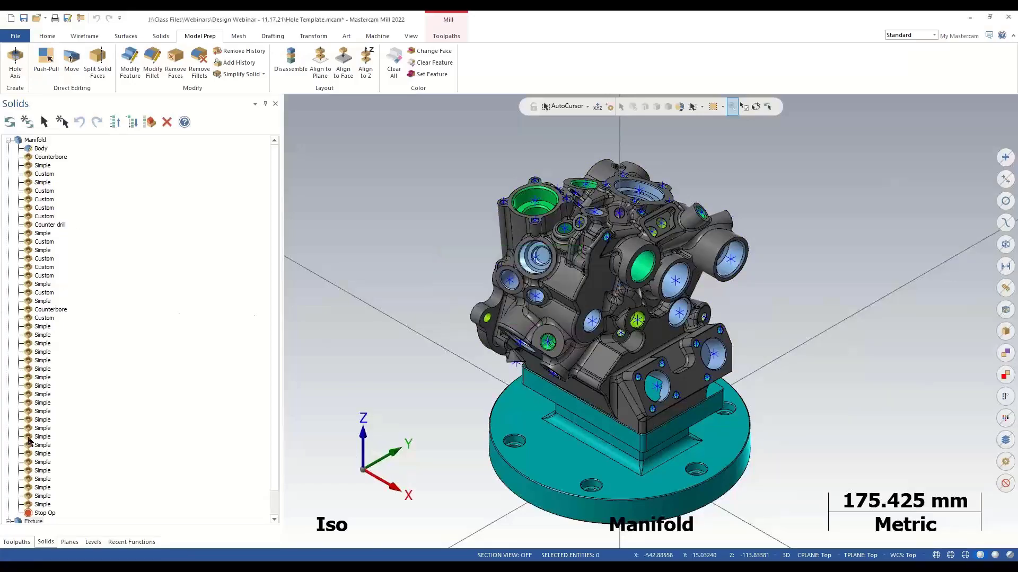
Step: Identify the large green stepped hole on the manifold in the solid history and open its hole parameters for editing
{"action": "scroll", "coordinate": [488, 164], "scroll_direction": "up", "scroll_amount": 4}
{"action": "middle_click_drag", "start_coordinate": [527, 182], "coordinate": [535, 241]}
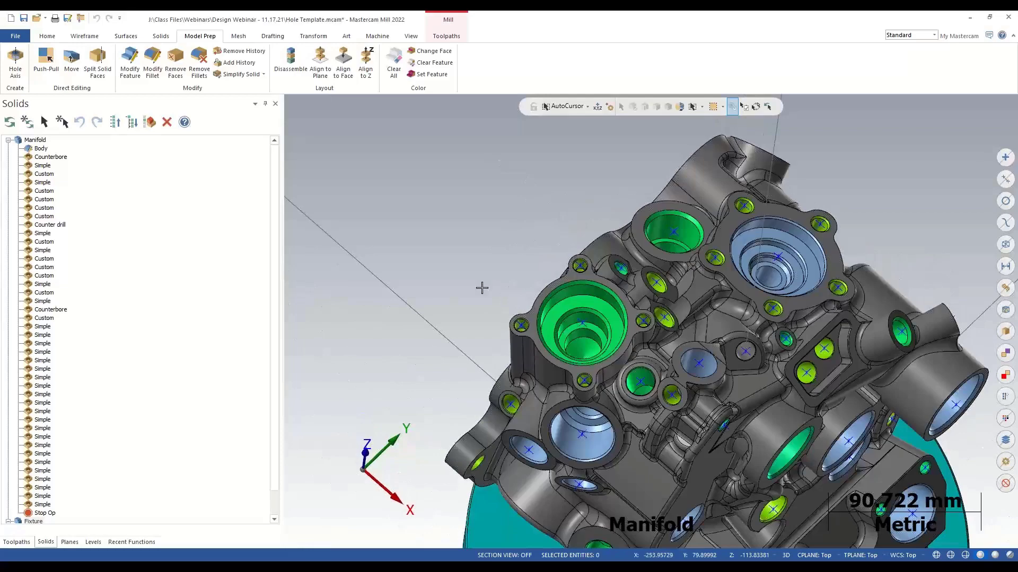
{"action": "scroll", "coordinate": [568, 310], "scroll_direction": "up", "scroll_amount": 5}
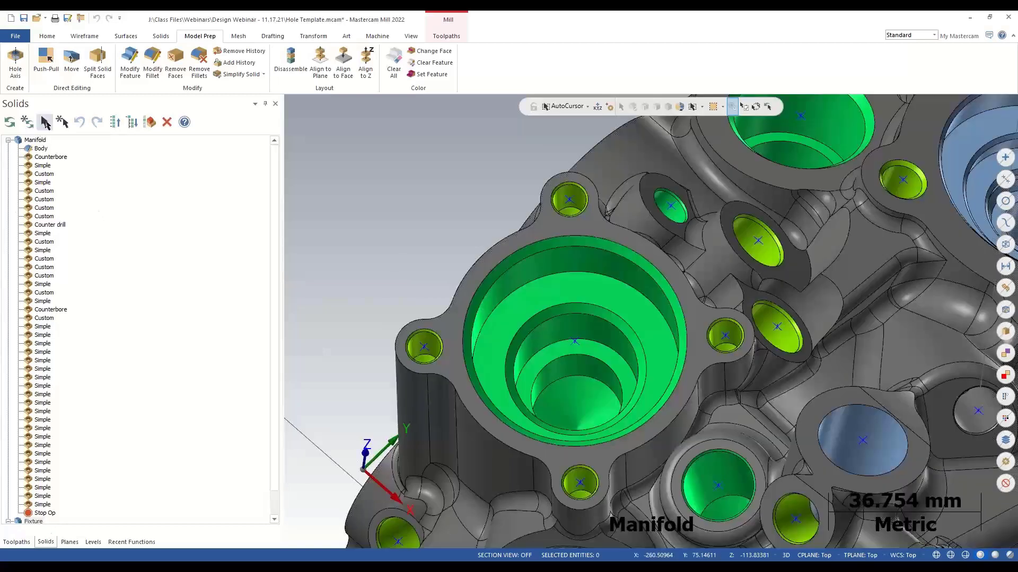
{"action": "left_click", "coordinate": [45, 123]}
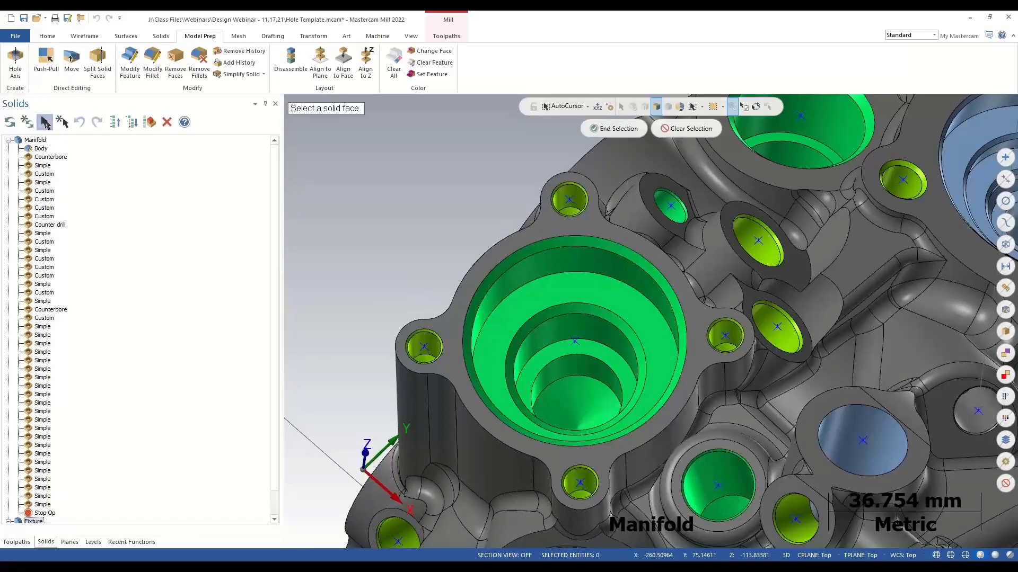
{"action": "left_click", "coordinate": [577, 300]}
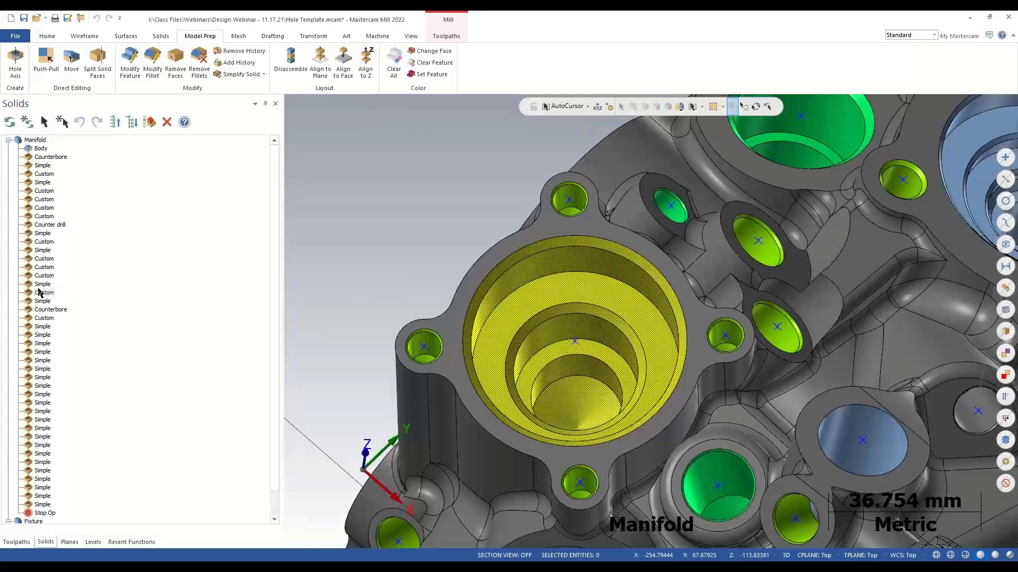
{"action": "left_click", "coordinate": [35, 293]}
{"action": "left_click", "coordinate": [74, 471]}
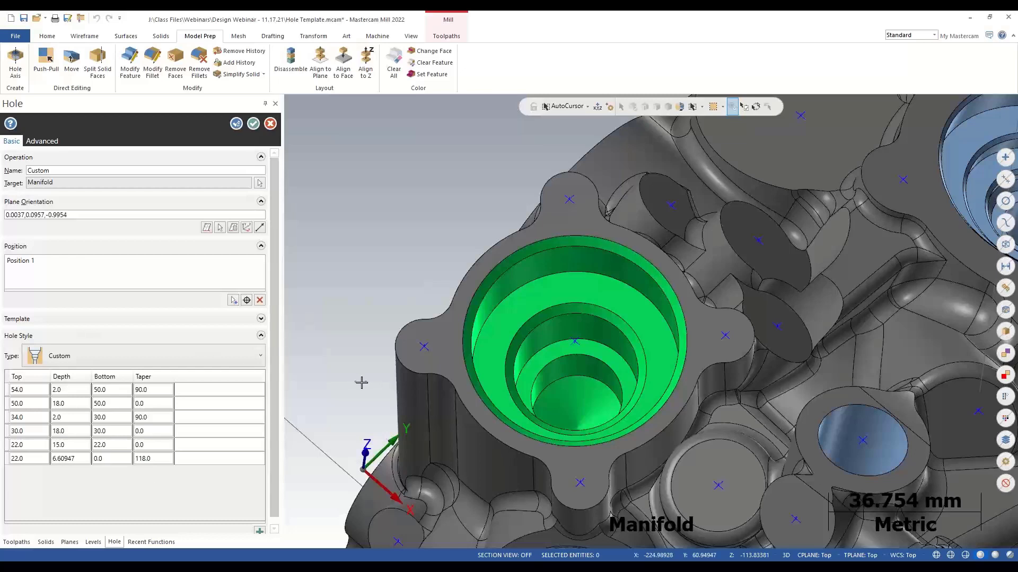
Step: Create a new hole template category named Stolen Holes
{"action": "left_click", "coordinate": [262, 319]}
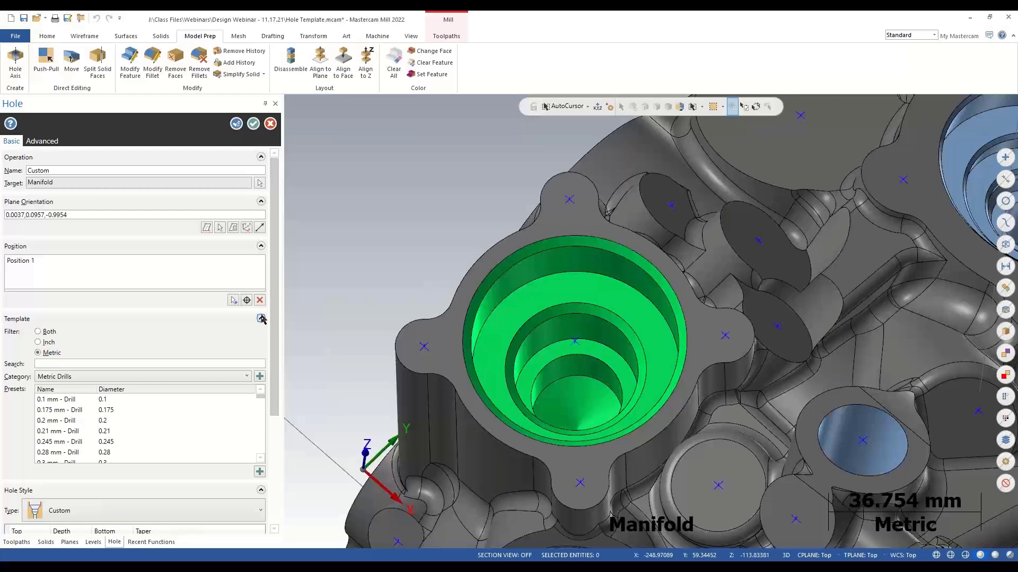
{"action": "left_click", "coordinate": [260, 377]}
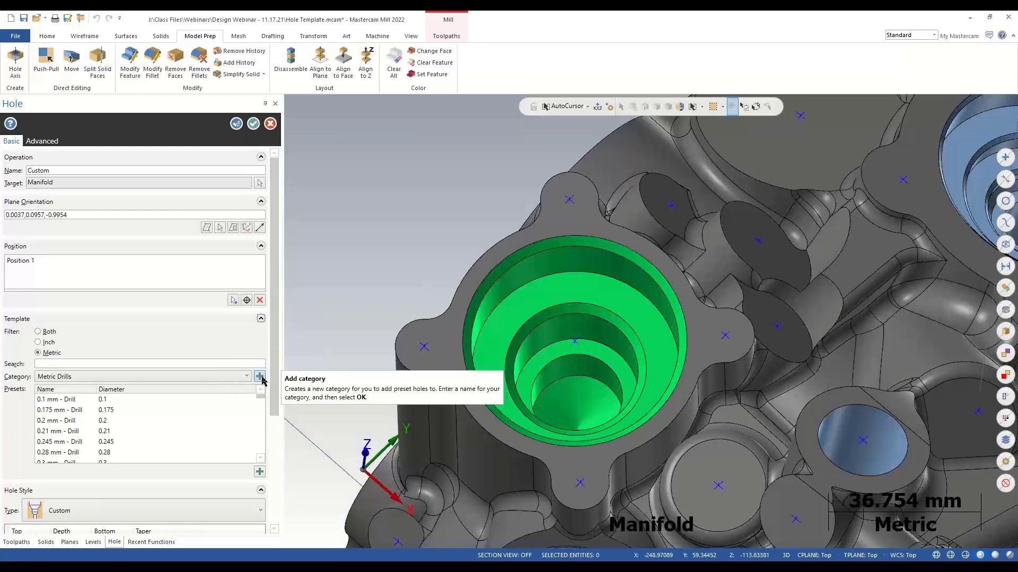
{"action": "left_click", "coordinate": [260, 377]}
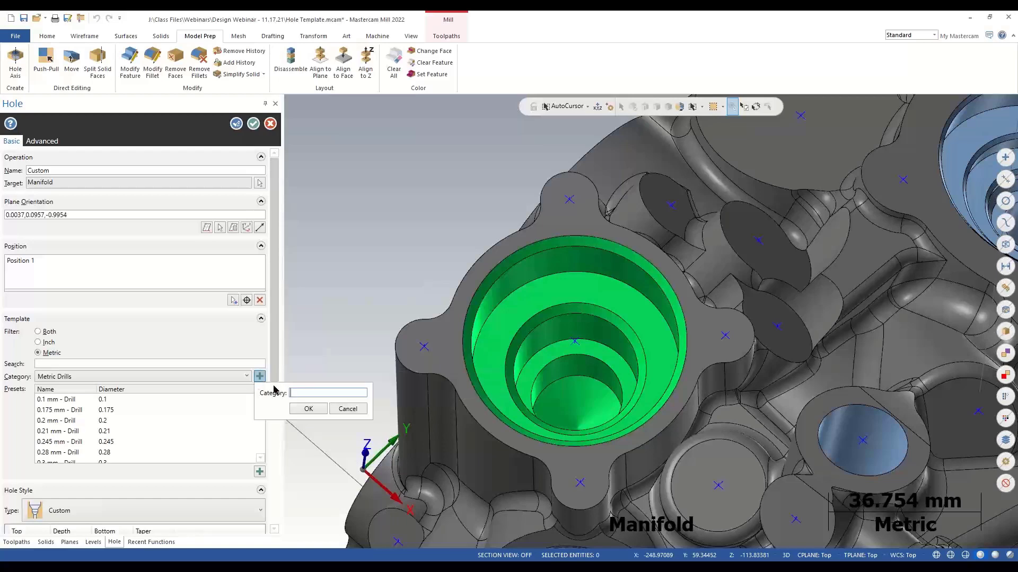
{"action": "type", "text": "Stolen Holes"}
{"action": "left_click", "coordinate": [312, 410]}
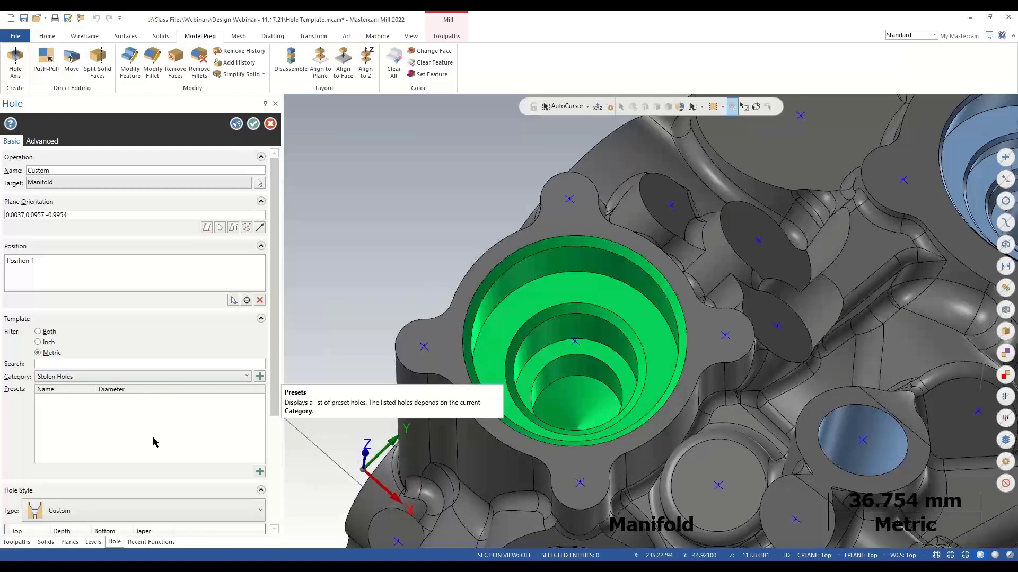
Step: Save the stepped hole as a preset named Stolen Hole #1 in the Stolen Holes category and accept the hole operation
{"action": "left_click", "coordinate": [258, 473]}
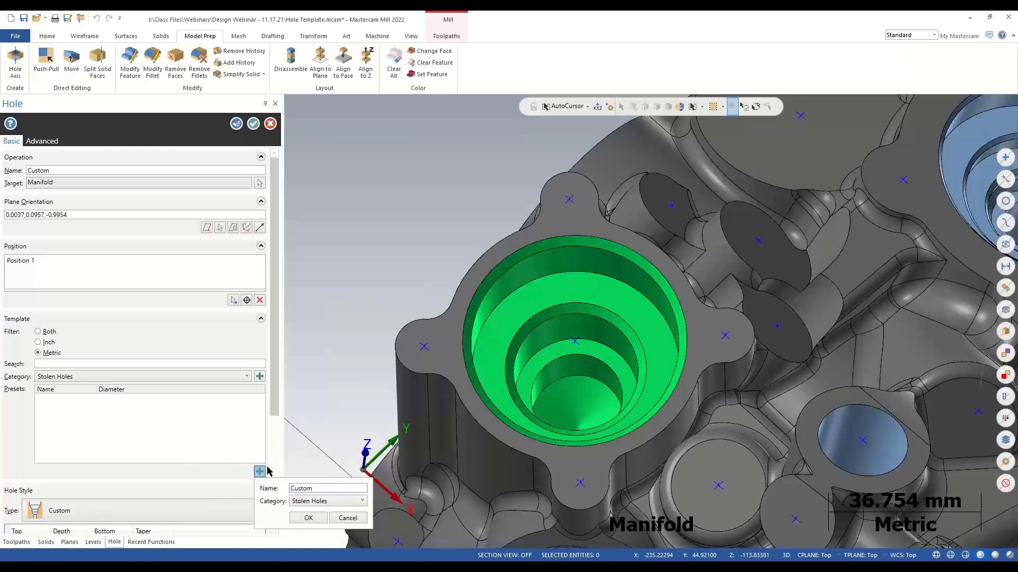
{"action": "type", "text": "Stolen Holes"}
{"action": "key", "text": "Delete"}
{"action": "key", "text": "Delete"}
{"action": "key", "text": "Delete"}
{"action": "key", "text": "Delete"}
{"action": "key", "text": "Delete"}
{"action": "key", "text": "Delete"}
{"action": "type", "text": "#1"}
{"action": "left_click", "coordinate": [324, 517]}
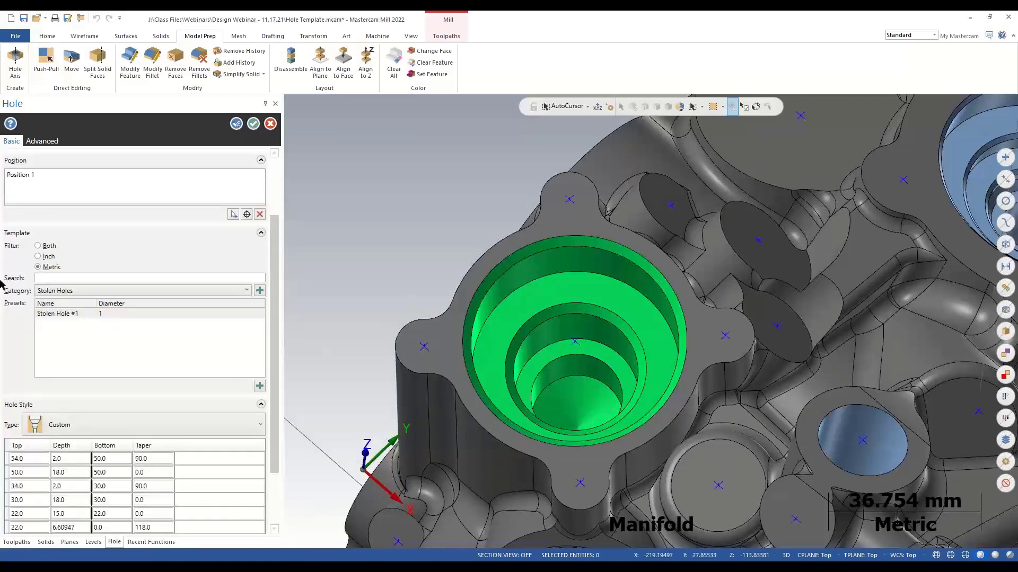
{"action": "left_click", "coordinate": [254, 123]}
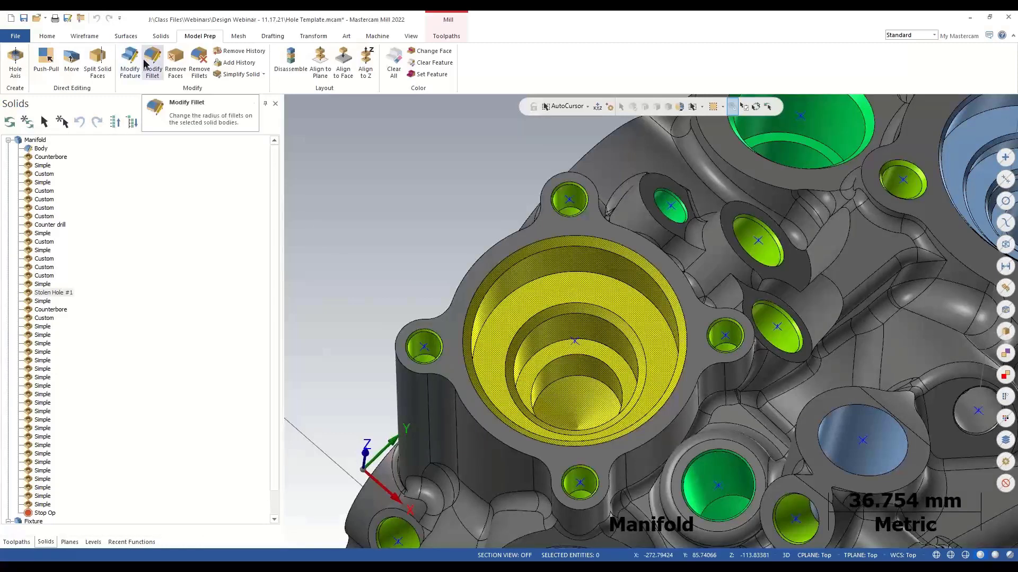
Step: Save the manifold part under the file name Test, replacing the existing Test.mcam
{"action": "left_click", "coordinate": [69, 18]}
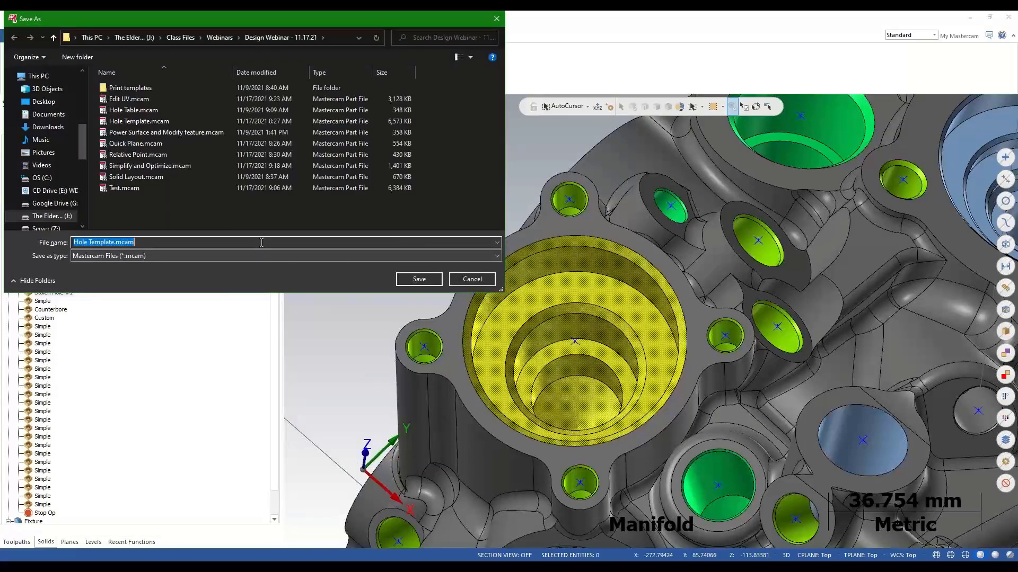
{"action": "type", "text": "Test"}
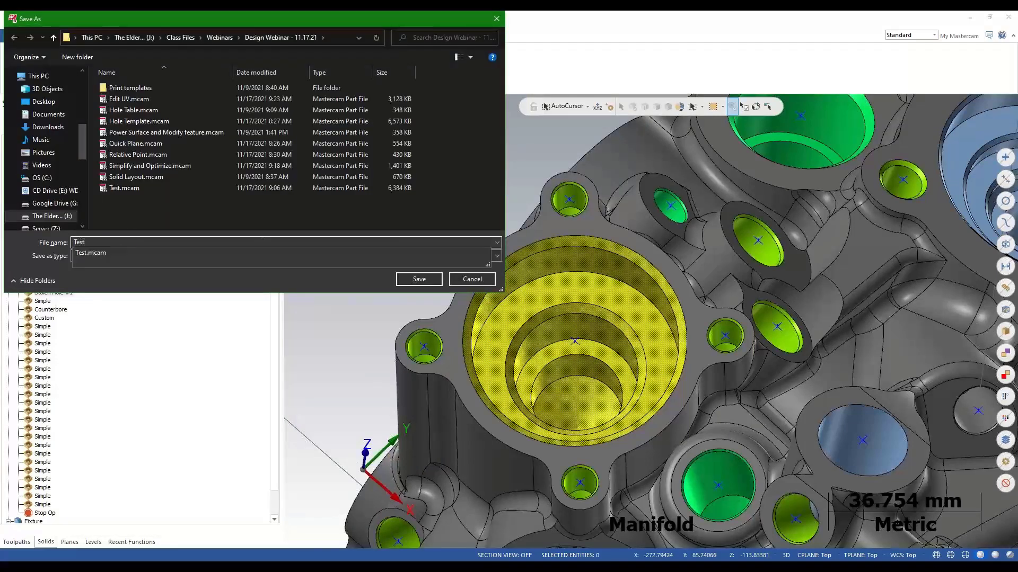
{"action": "key", "text": "Return"}
{"action": "left_click", "coordinate": [536, 291]}
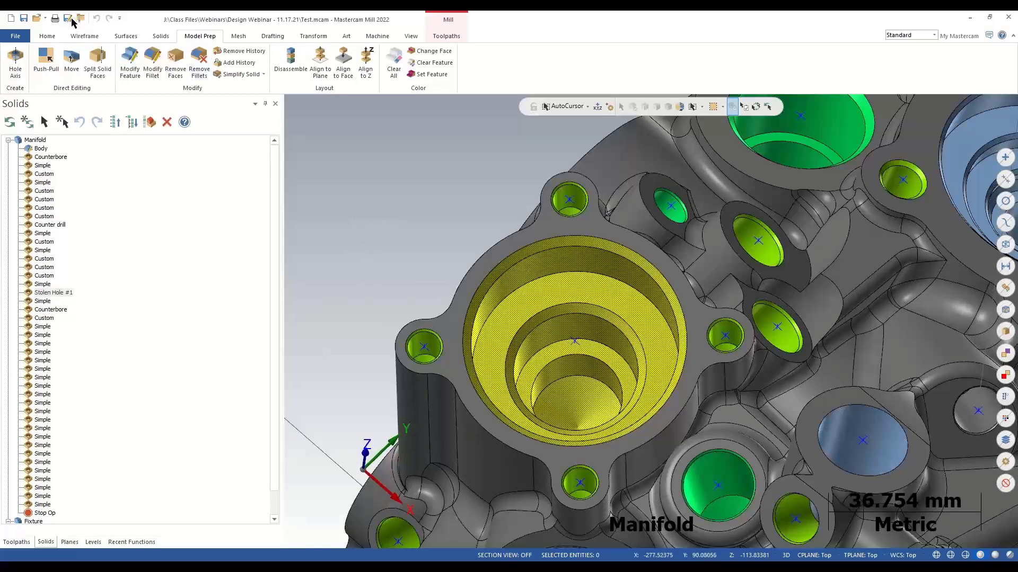
Step: Start a new part file and switch the system configuration to the metric one
{"action": "left_click", "coordinate": [10, 19]}
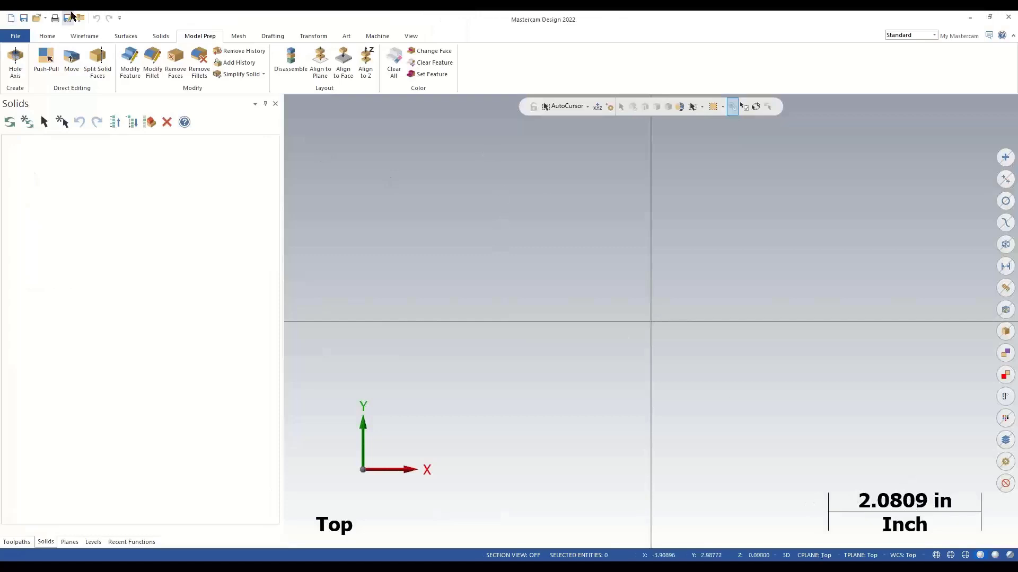
{"action": "left_click", "coordinate": [16, 36]}
{"action": "left_click", "coordinate": [66, 323]}
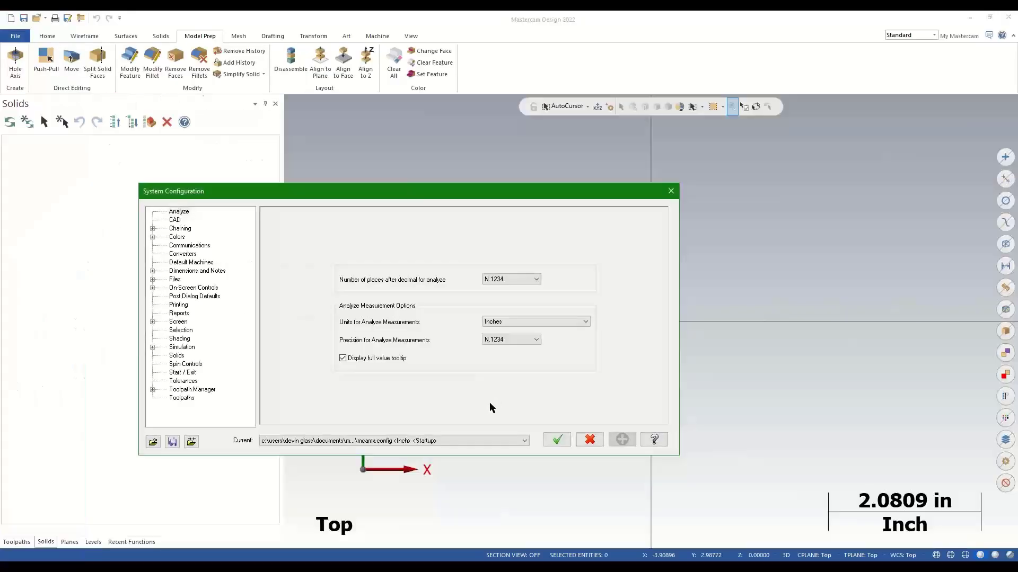
{"action": "left_click", "coordinate": [455, 441]}
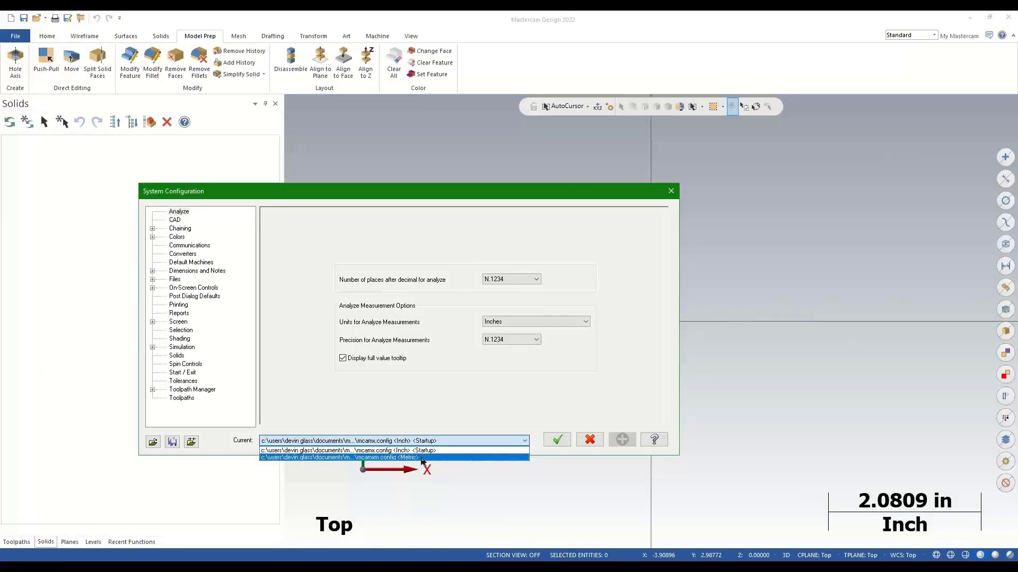
{"action": "left_click", "coordinate": [445, 457]}
{"action": "left_click", "coordinate": [557, 439]}
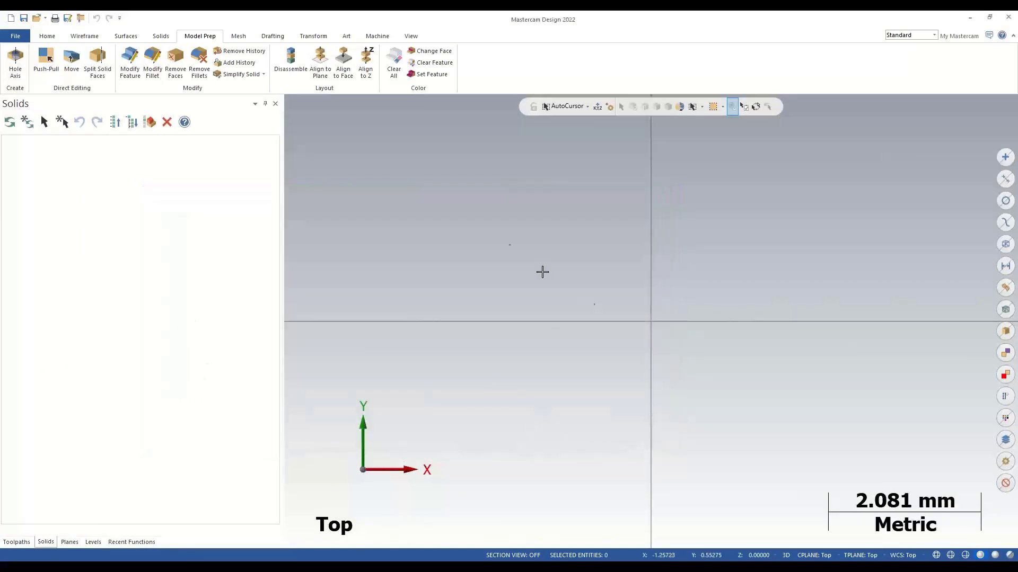
Step: Start a solid primitive block centred on the origin, with a freehand base of about 3.4 by 2.6 mm
{"action": "left_click", "coordinate": [159, 36]}
{"action": "left_click", "coordinate": [40, 58]}
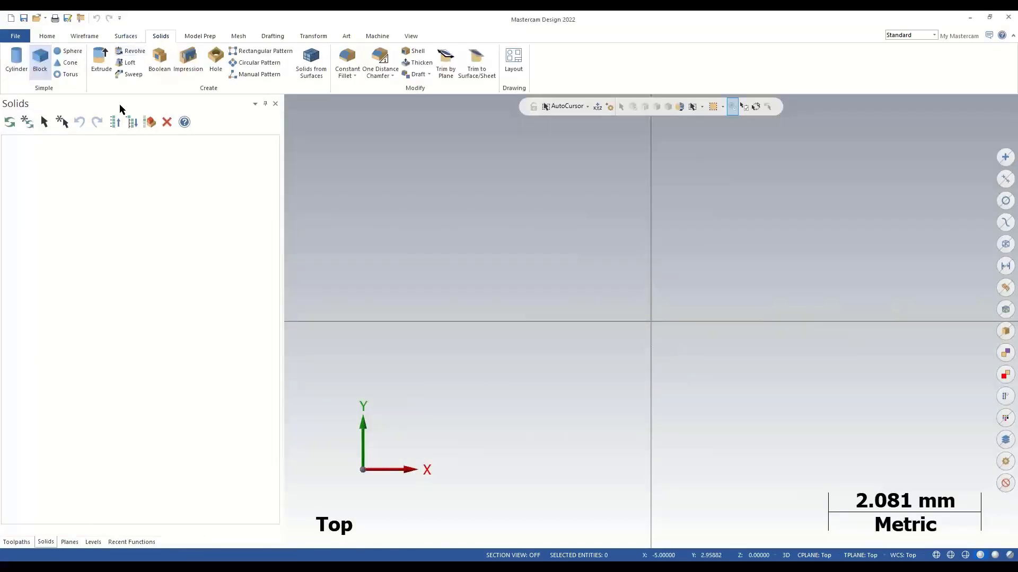
{"action": "left_click", "coordinate": [140, 270]}
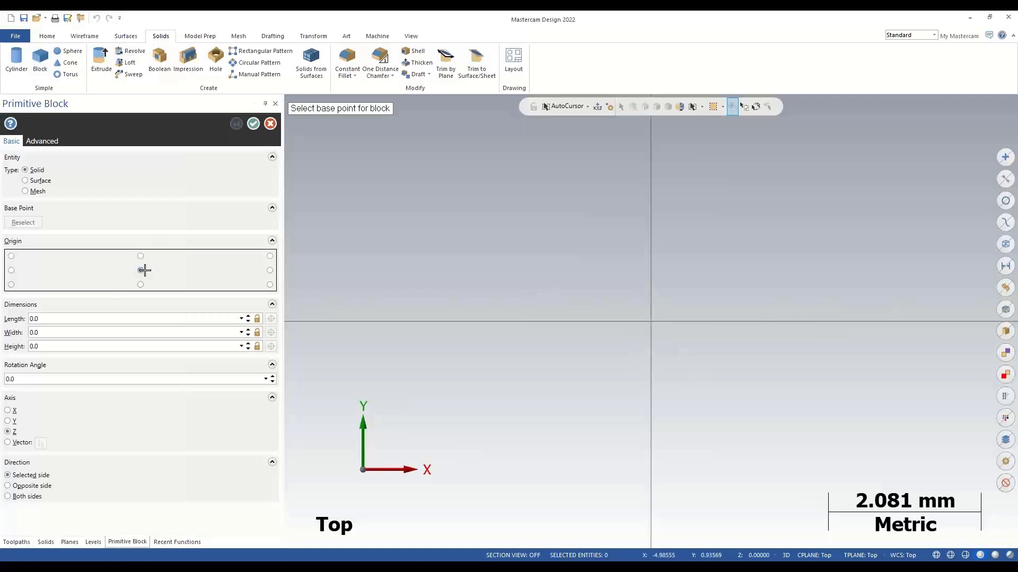
{"action": "left_click", "coordinate": [651, 321]}
{"action": "left_click", "coordinate": [774, 229]}
Step: Set the block's length and width to 100 mm and its height to -200 mm, and accept it
{"action": "left_click", "coordinate": [74, 318]}
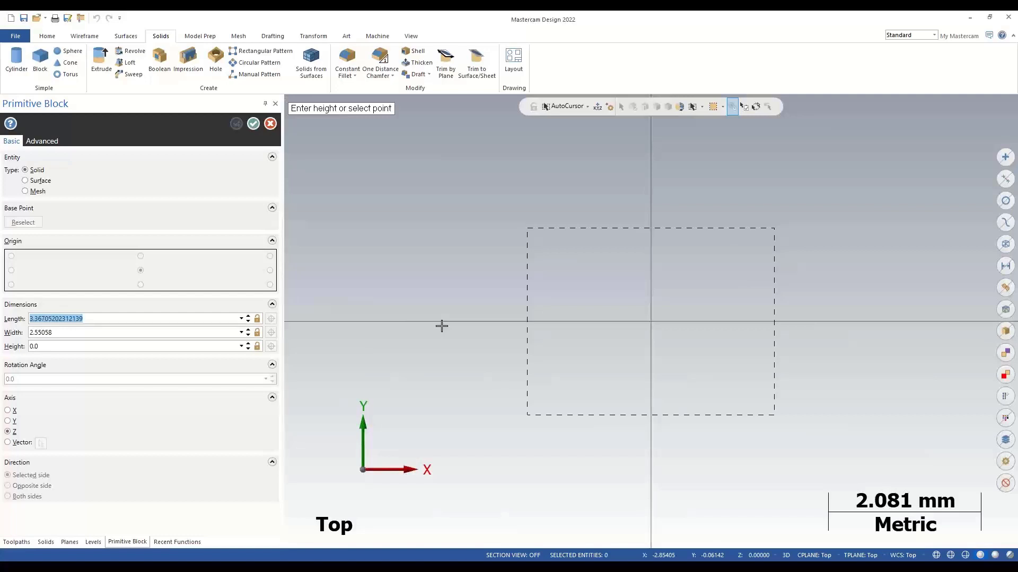
{"action": "type", "text": "100"}
{"action": "key", "text": "Tab"}
{"action": "type", "text": "10"}
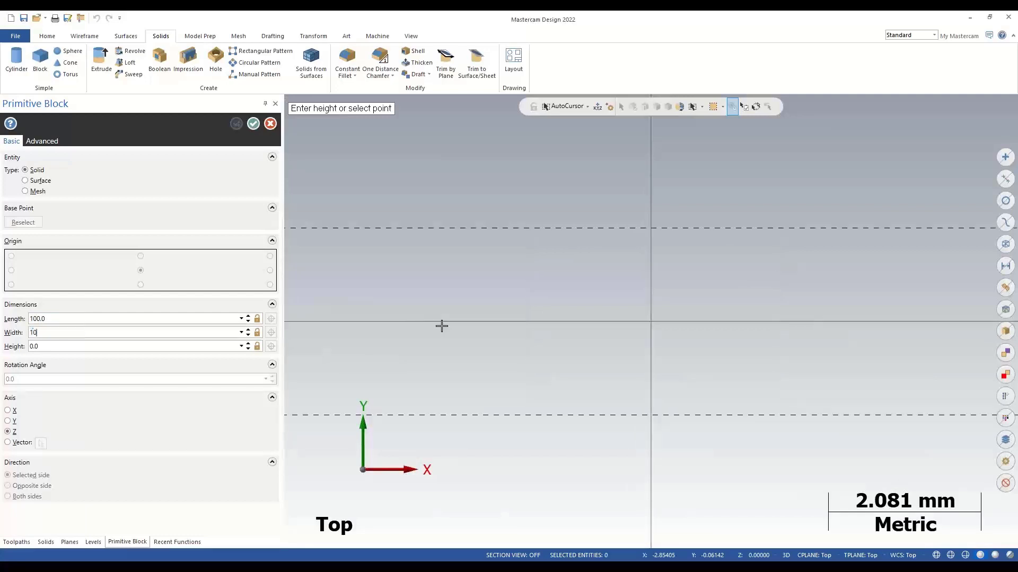
{"action": "type", "text": "0"}
{"action": "key", "text": "Tab"}
{"action": "type", "text": "200"}
{"action": "key", "text": "Return"}
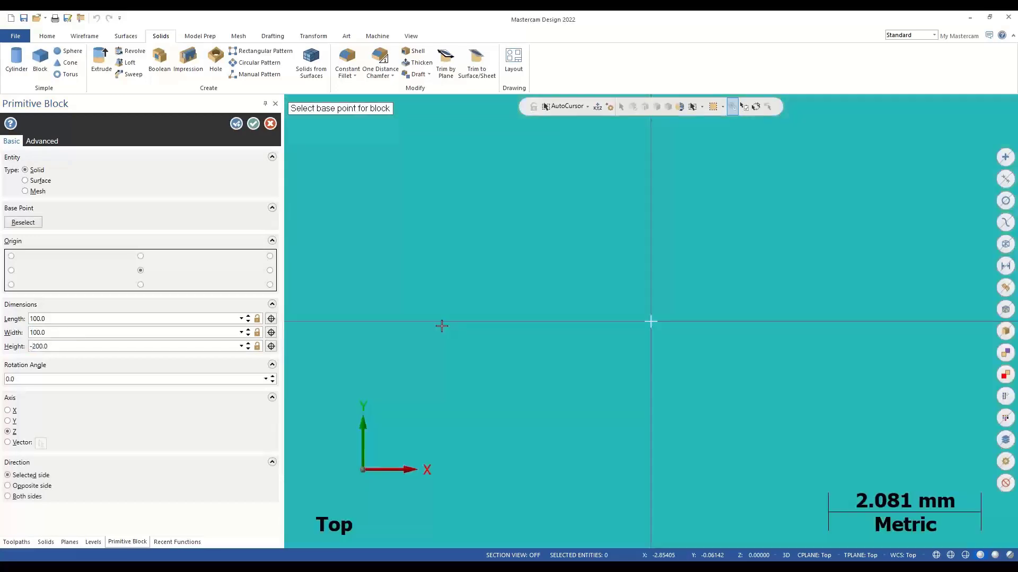
{"action": "left_click", "coordinate": [253, 124]}
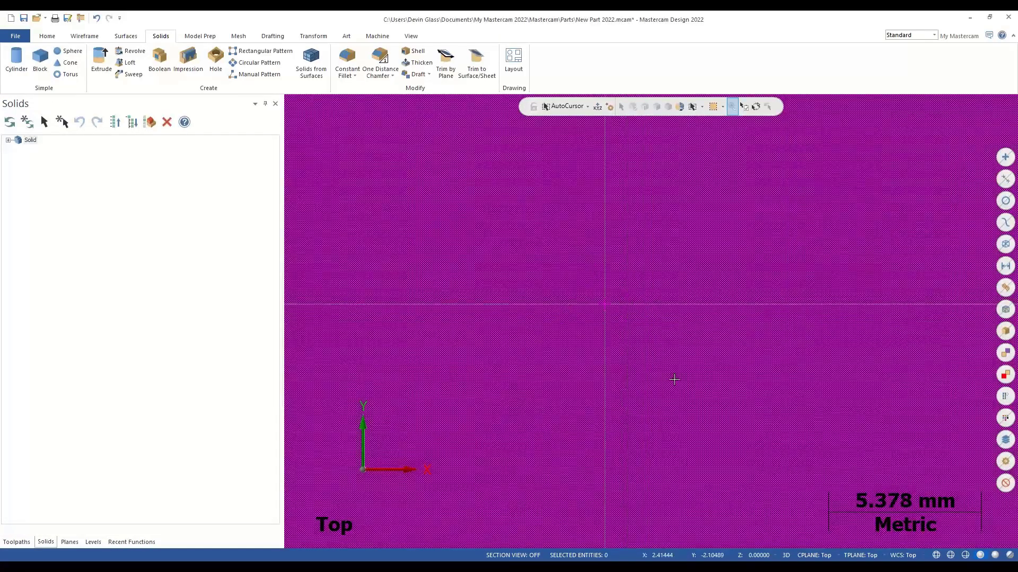
Step: Start a hole on the block and load the Stolen Hole #1 preset from the Stolen Holes template category
{"action": "right_click", "coordinate": [587, 373]}
{"action": "left_click", "coordinate": [634, 353]}
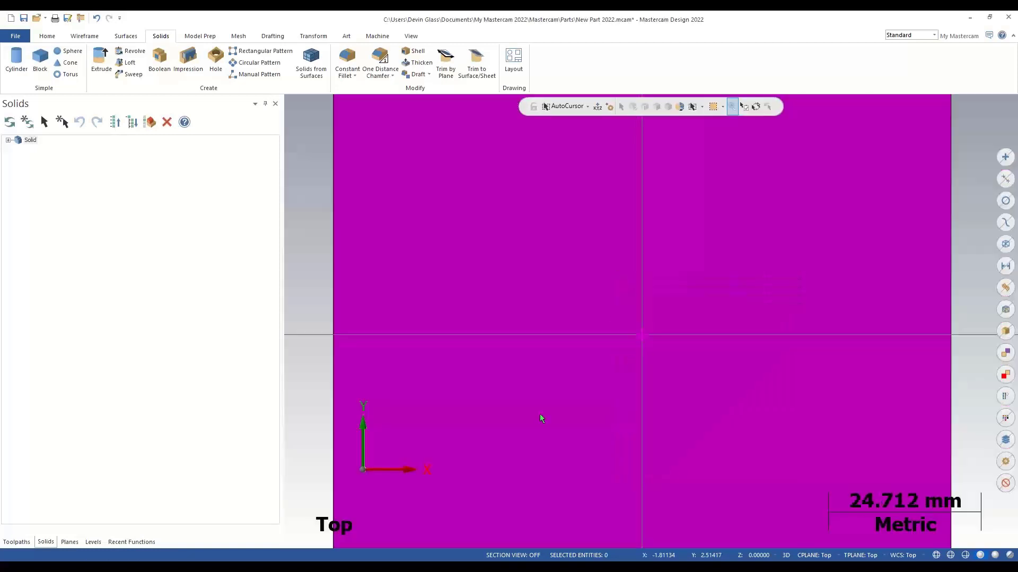
{"action": "middle_click_drag", "start_coordinate": [645, 331], "coordinate": [688, 257]}
{"action": "scroll", "coordinate": [688, 257], "scroll_direction": "down", "scroll_amount": 3}
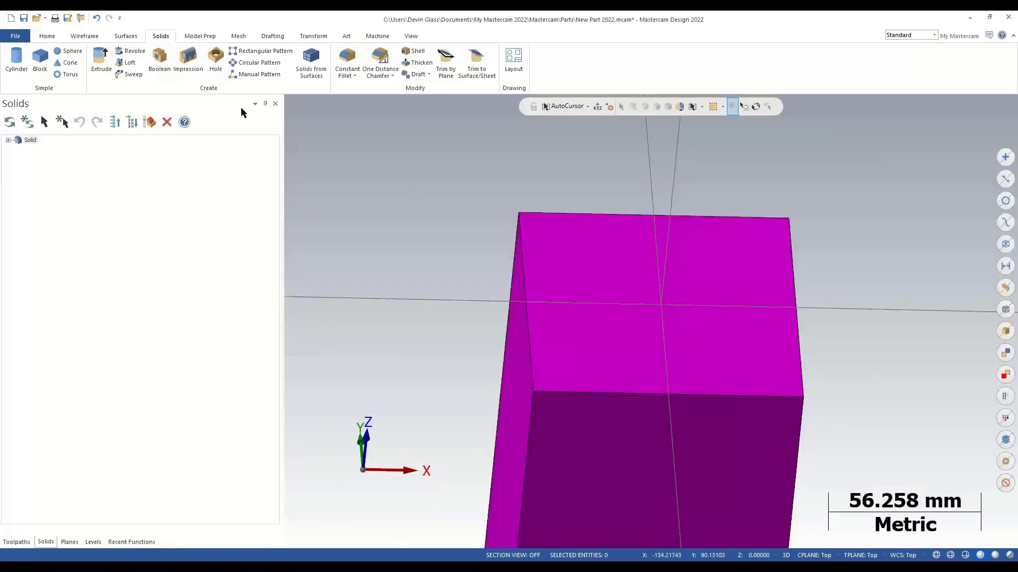
{"action": "left_click", "coordinate": [213, 62]}
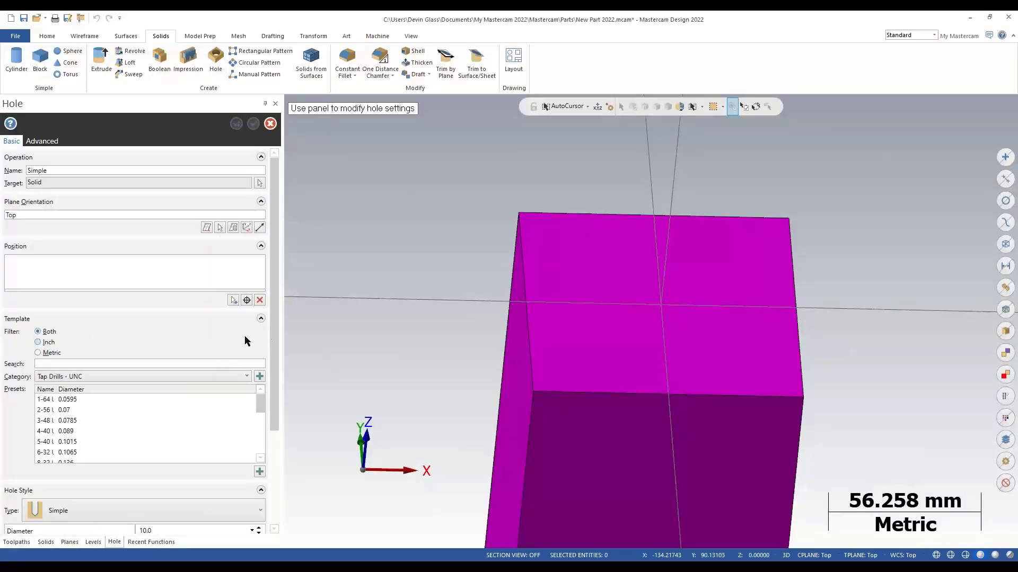
{"action": "left_click", "coordinate": [271, 319]}
{"action": "left_click", "coordinate": [271, 319]}
{"action": "left_click", "coordinate": [121, 376]}
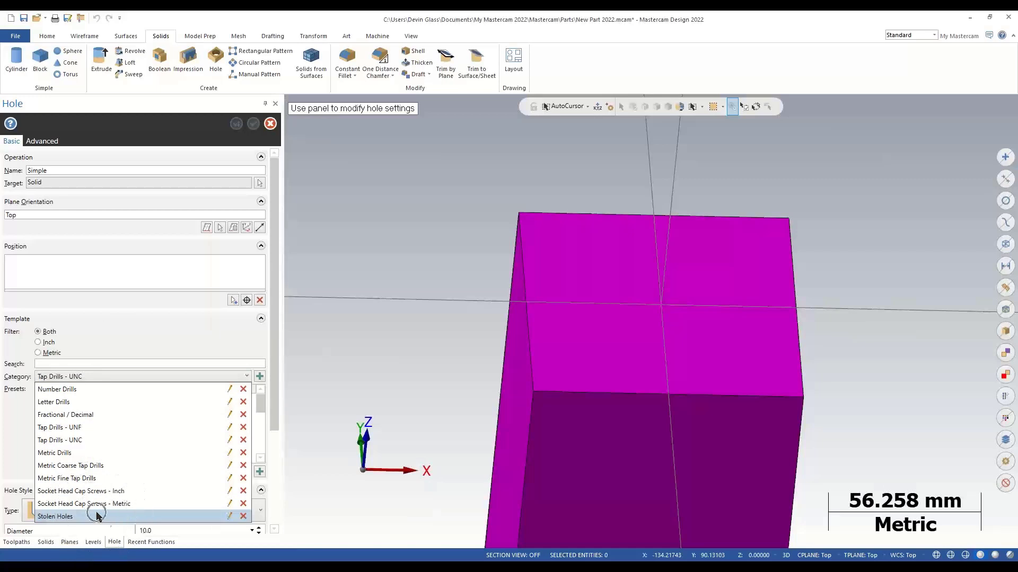
{"action": "left_click", "coordinate": [96, 515]}
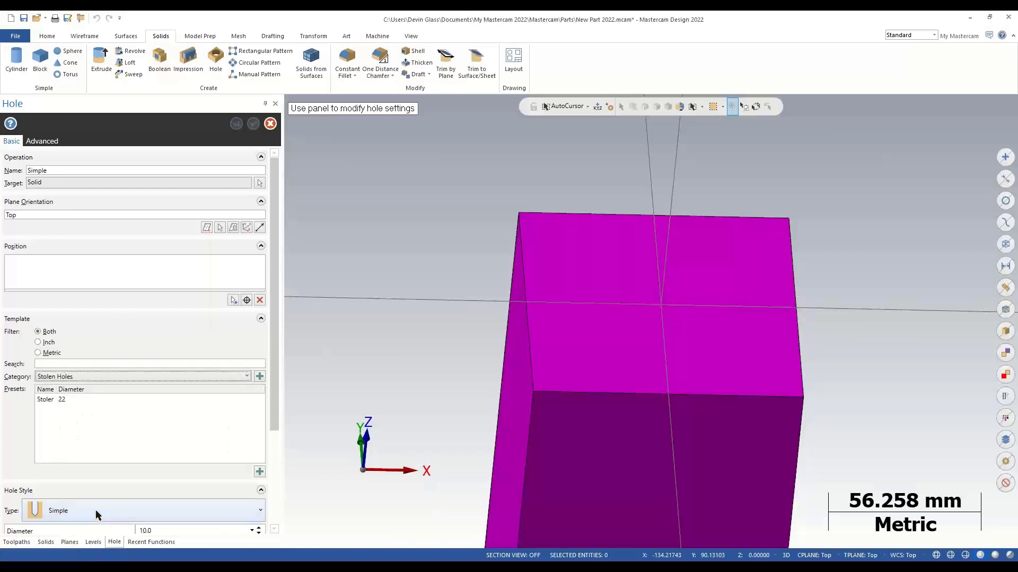
{"action": "left_click", "coordinate": [61, 403]}
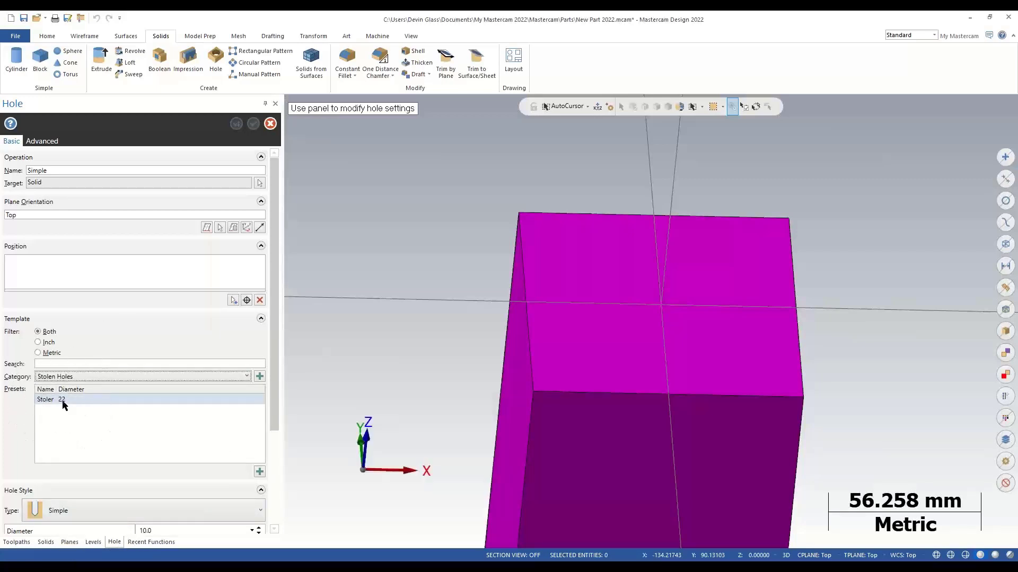
{"action": "scroll", "coordinate": [60, 397], "scroll_direction": "down", "scroll_amount": 2}
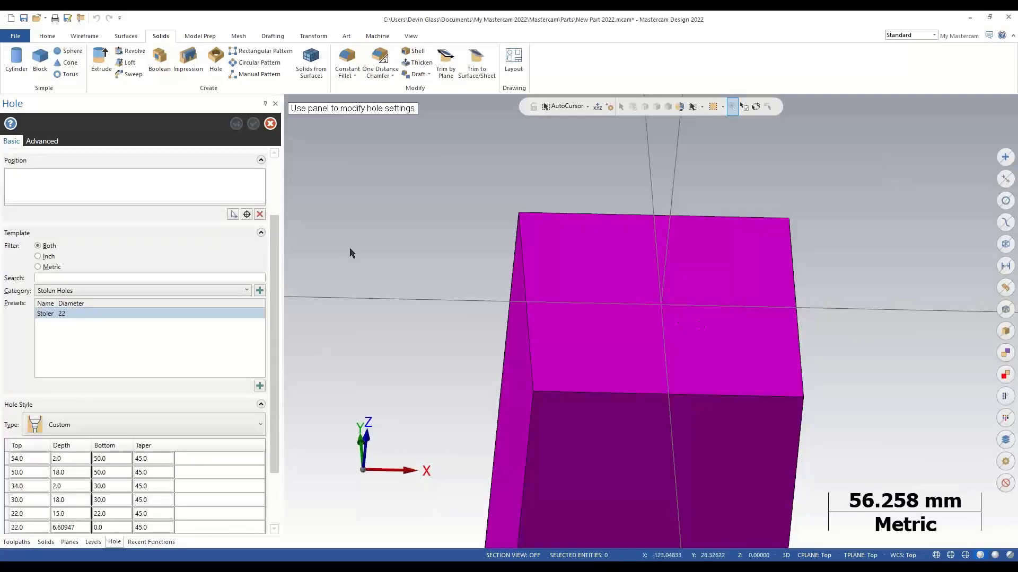
Step: Position the custom stepped hole at the origin on the block's top face and accept the hole operation
{"action": "left_click", "coordinate": [247, 214]}
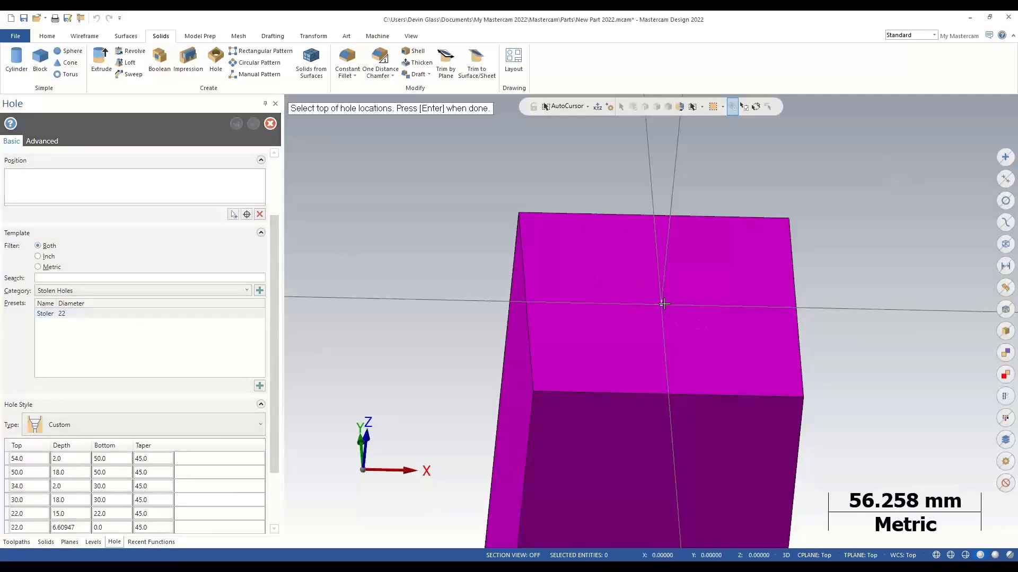
{"action": "key", "text": "o"}
{"action": "key", "text": "Return"}
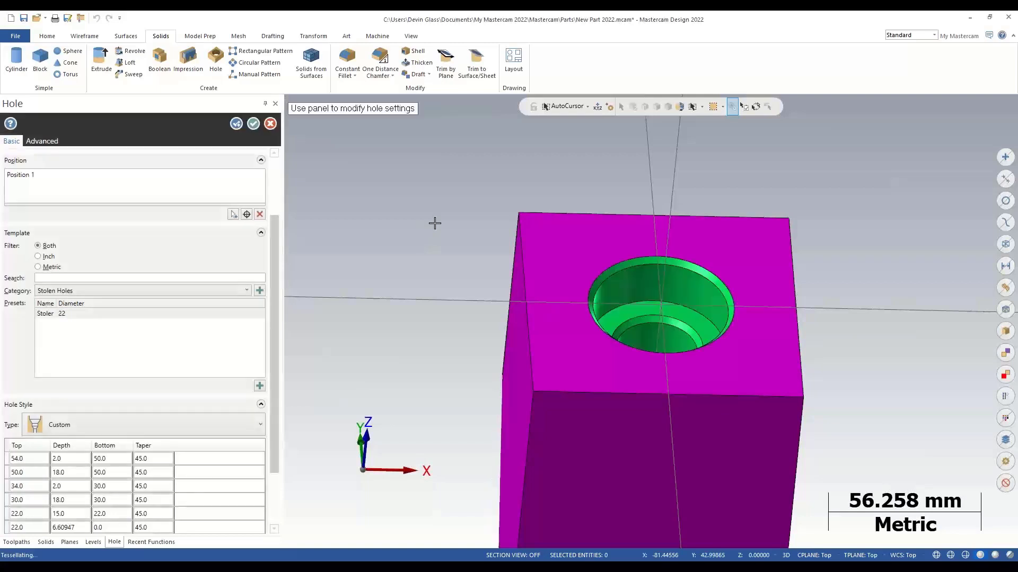
{"action": "middle_click_drag", "start_coordinate": [596, 276], "coordinate": [600, 318]}
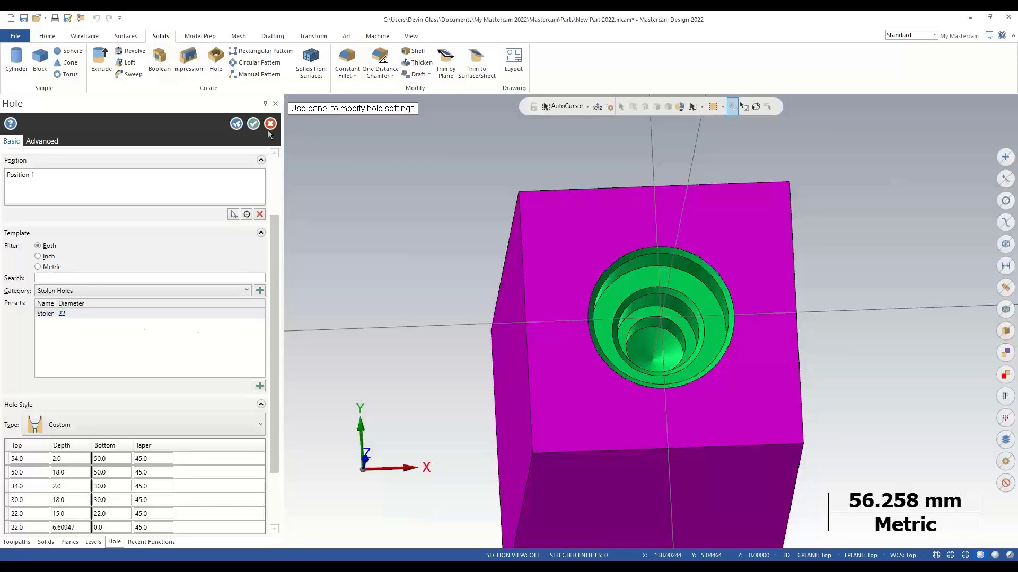
{"action": "left_click", "coordinate": [254, 124]}
{"action": "scroll", "coordinate": [729, 271], "scroll_direction": "up", "scroll_amount": 3}
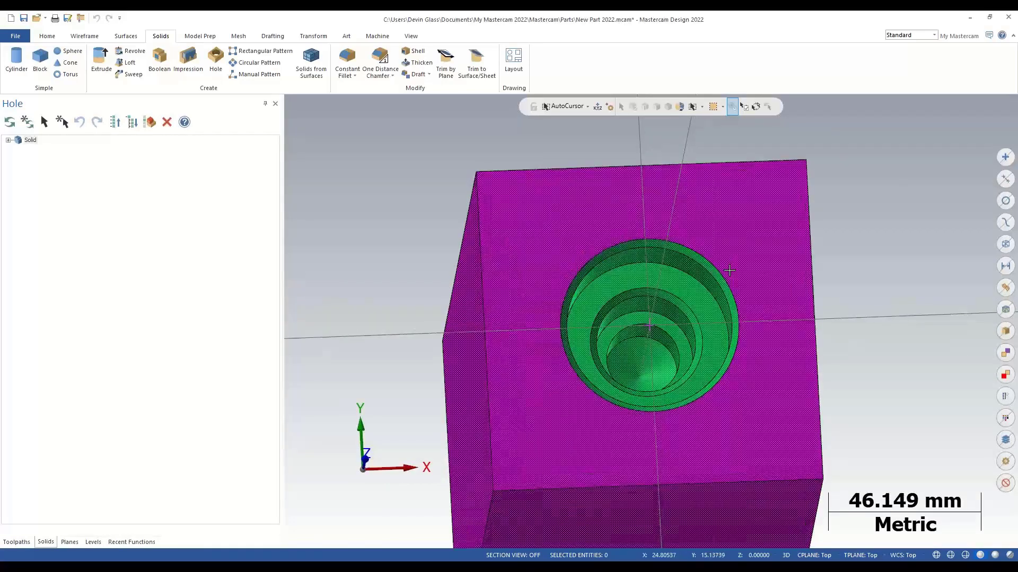
{"action": "scroll", "coordinate": [729, 271], "scroll_direction": "up", "scroll_amount": 1}
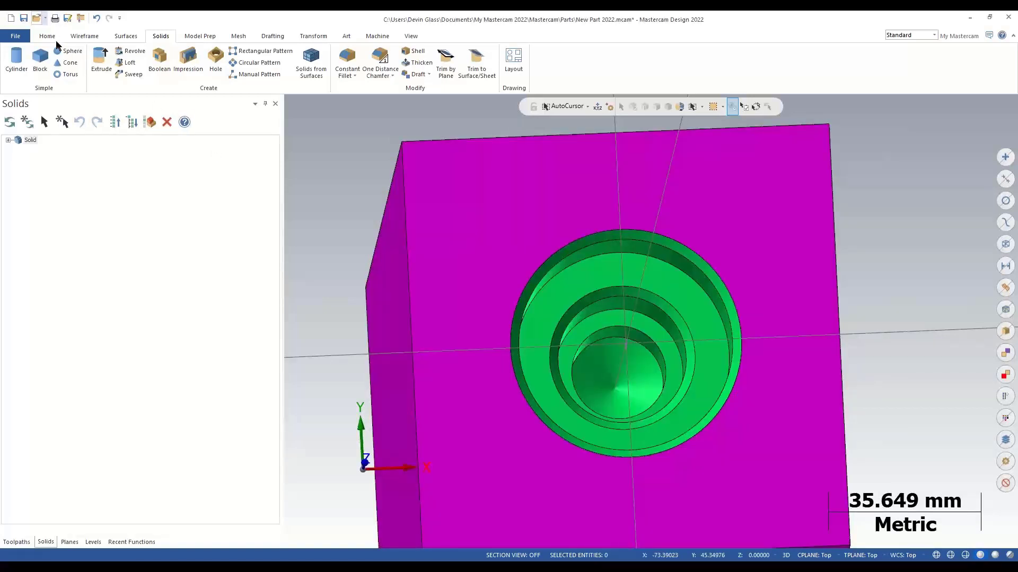
Step: Open the recent part file Simplify and Optimize.mcam
{"action": "left_click", "coordinate": [45, 18]}
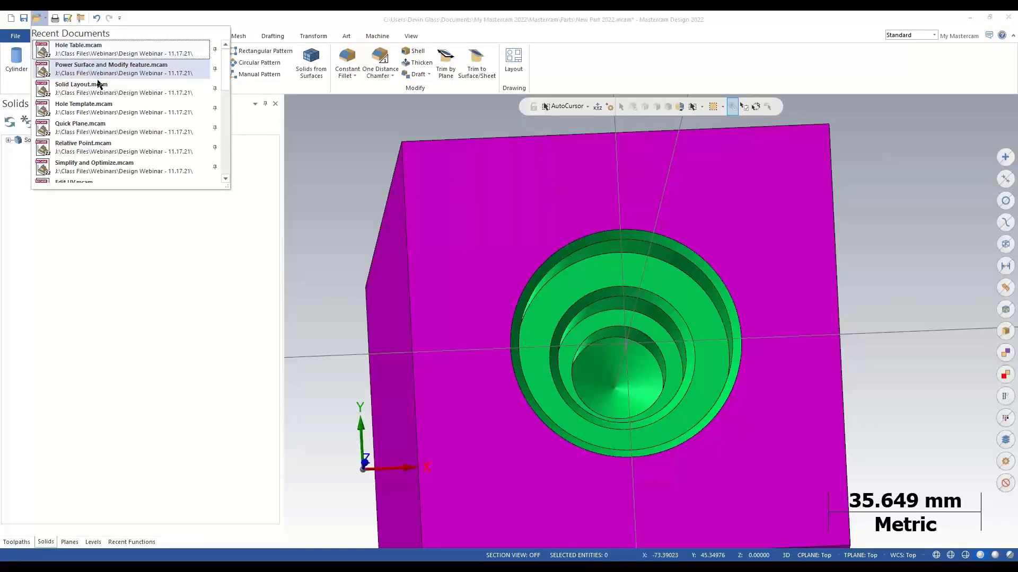
{"action": "mouse_move", "coordinate": [100, 94]}
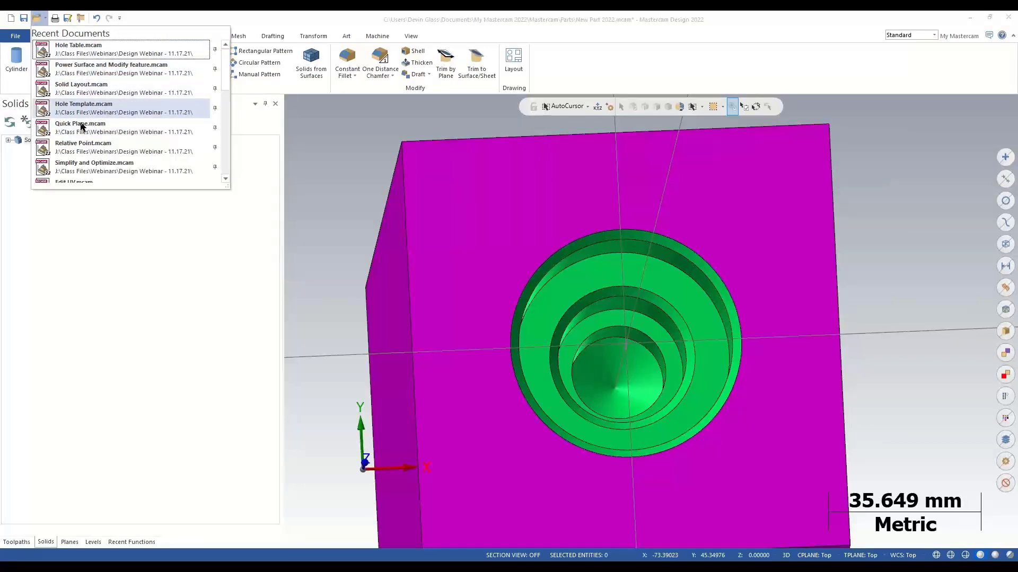
{"action": "left_click", "coordinate": [91, 168]}
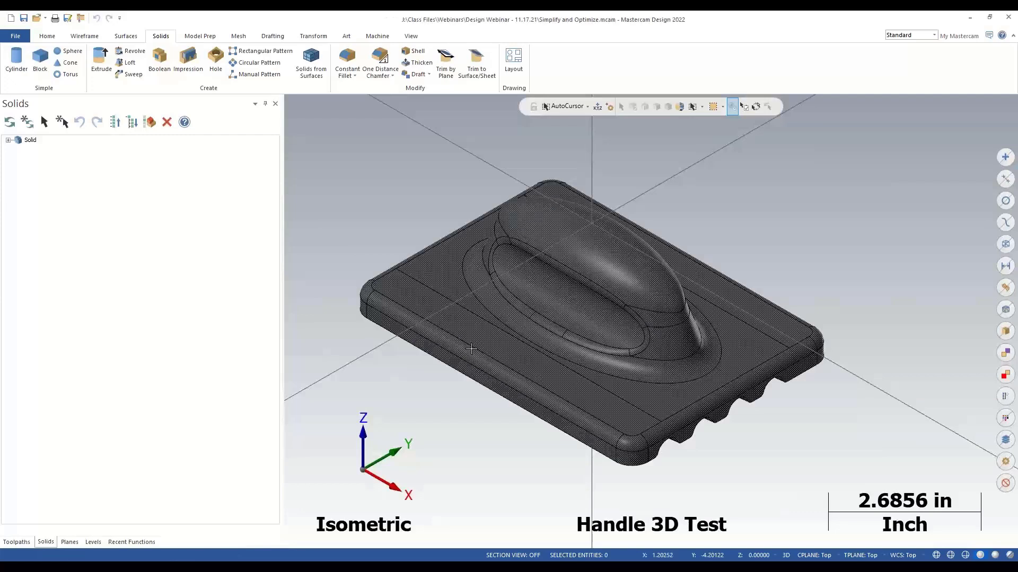
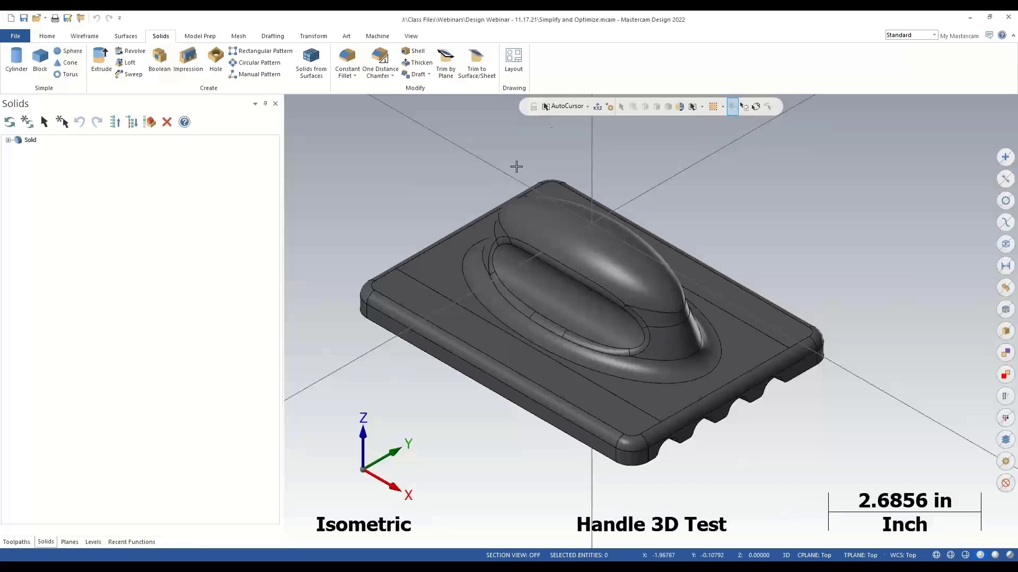
Step: Analyze the entity properties of the handle solid and run Check Solid on it
{"action": "left_click", "coordinate": [527, 253]}
{"action": "right_click", "coordinate": [369, 183]}
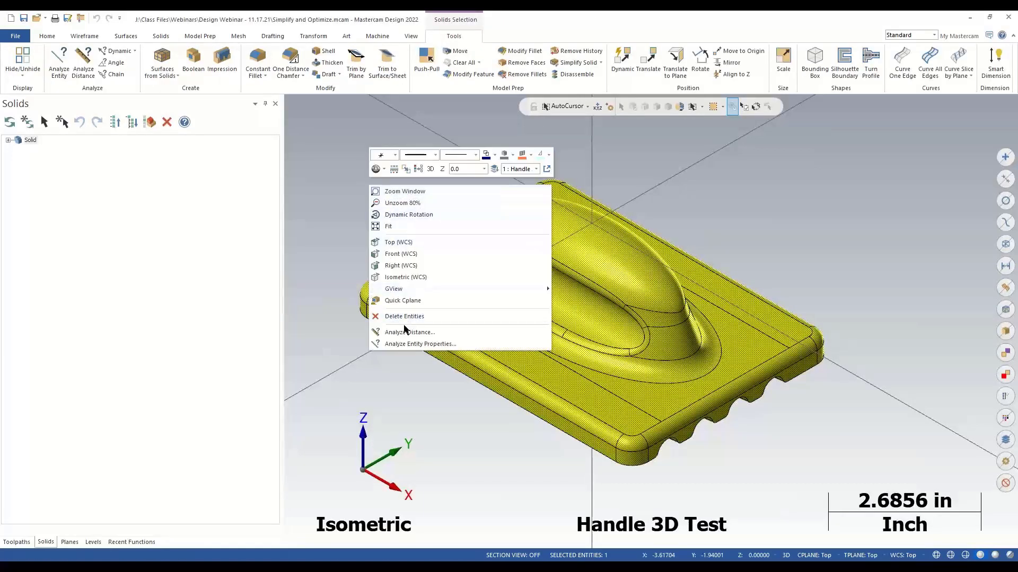
{"action": "left_click", "coordinate": [413, 345]}
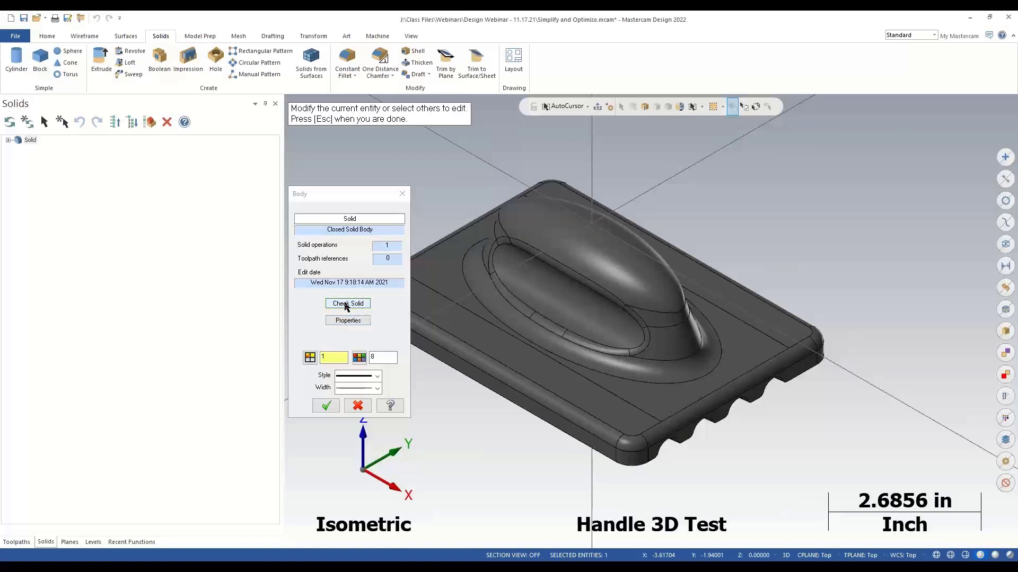
{"action": "left_click", "coordinate": [345, 304]}
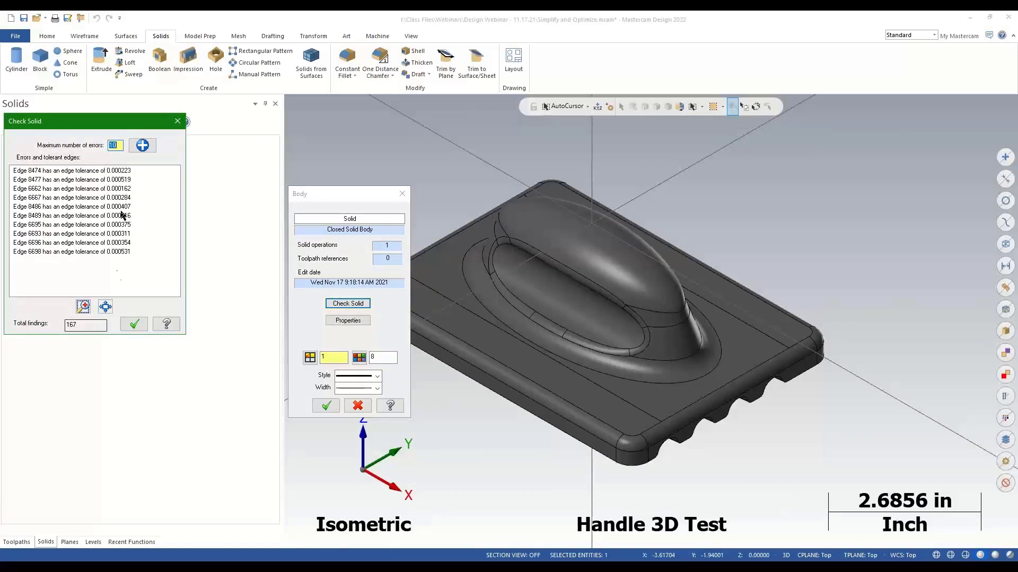
Step: Zoom to Edge 8486 from the Check Solid findings, examine it from several angles, and close the solid analysis
{"action": "left_click", "coordinate": [77, 210]}
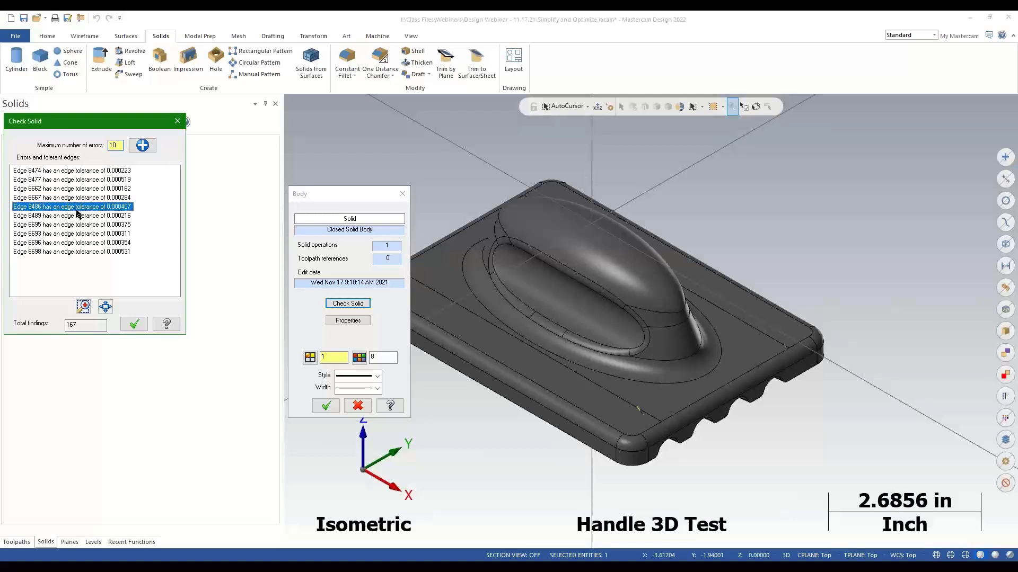
{"action": "left_click", "coordinate": [83, 306]}
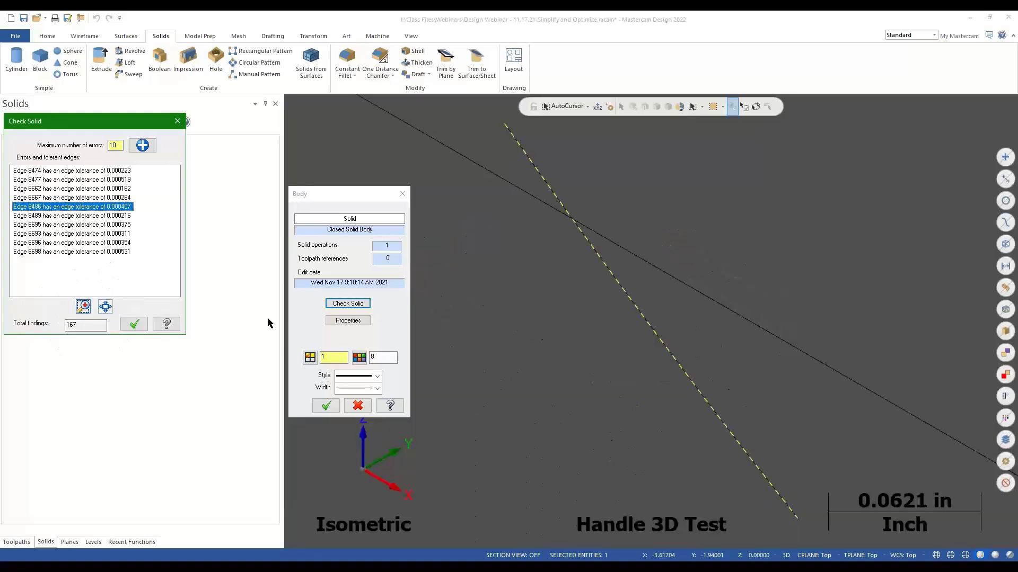
{"action": "scroll", "coordinate": [573, 299], "scroll_direction": "down", "scroll_amount": 1}
{"action": "scroll", "coordinate": [573, 299], "scroll_direction": "down", "scroll_amount": 10}
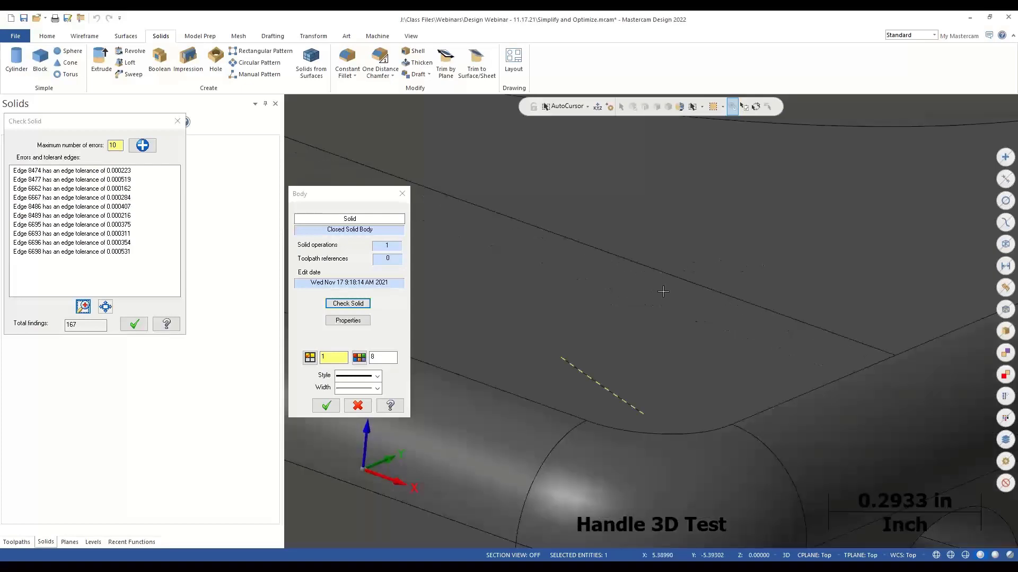
{"action": "middle_click_drag", "start_coordinate": [655, 229], "coordinate": [624, 449]}
{"action": "scroll", "coordinate": [625, 449], "scroll_direction": "up", "scroll_amount": 3}
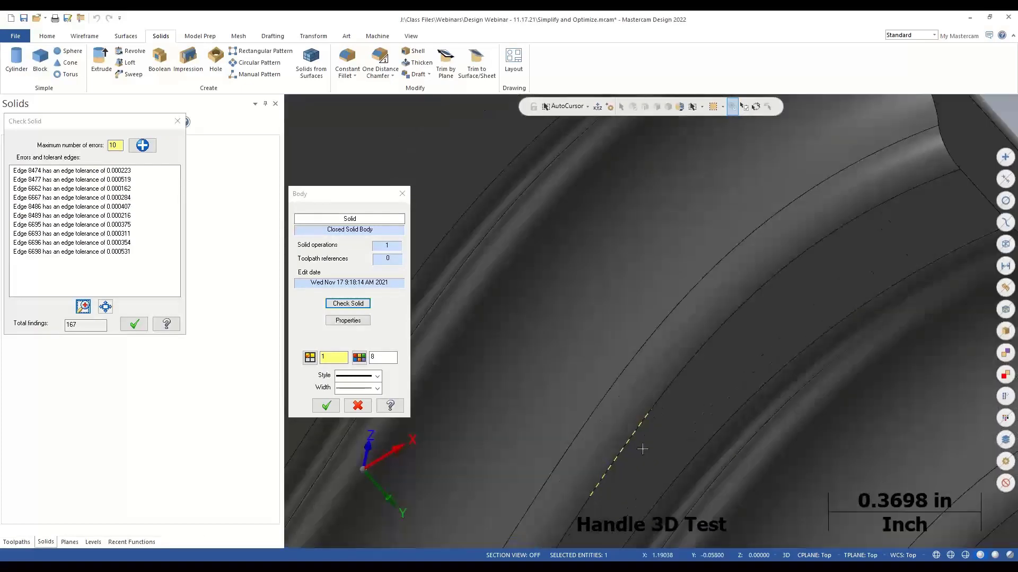
{"action": "scroll", "coordinate": [625, 450], "scroll_direction": "down", "scroll_amount": 7}
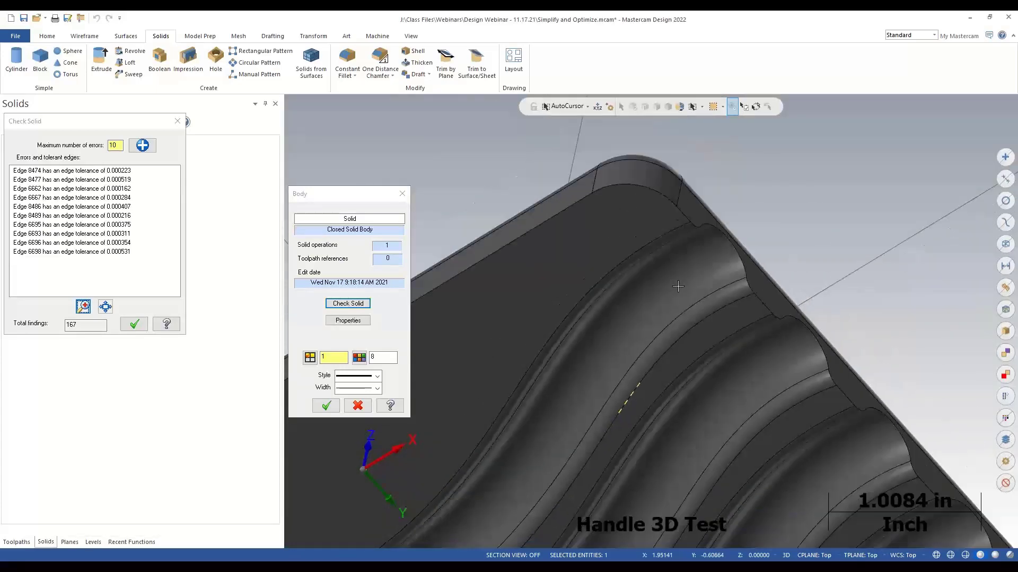
{"action": "right_click", "coordinate": [674, 281]}
{"action": "left_click", "coordinate": [686, 376]}
{"action": "scroll", "coordinate": [686, 375], "scroll_direction": "down", "scroll_amount": 3}
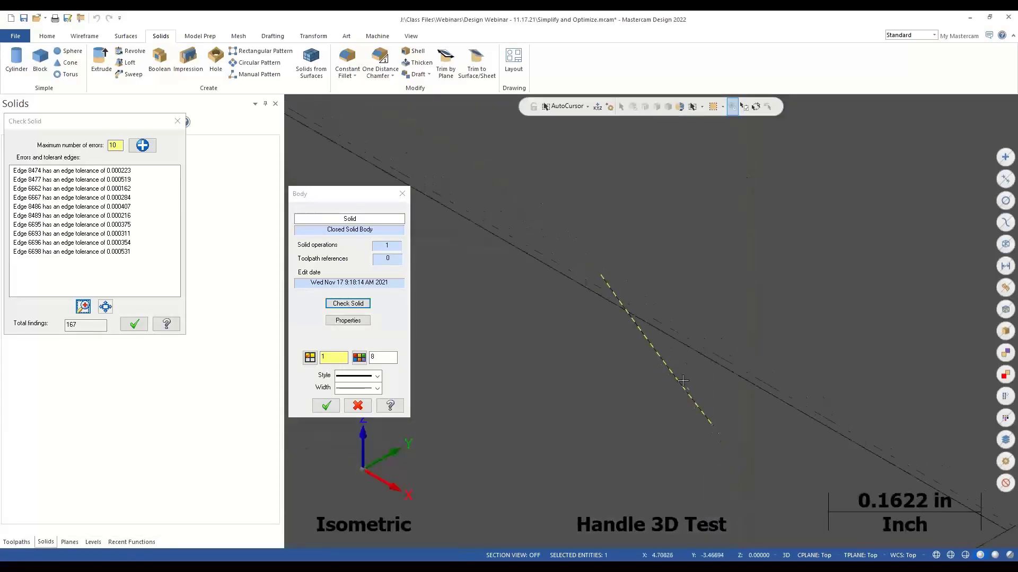
{"action": "left_click", "coordinate": [177, 122]}
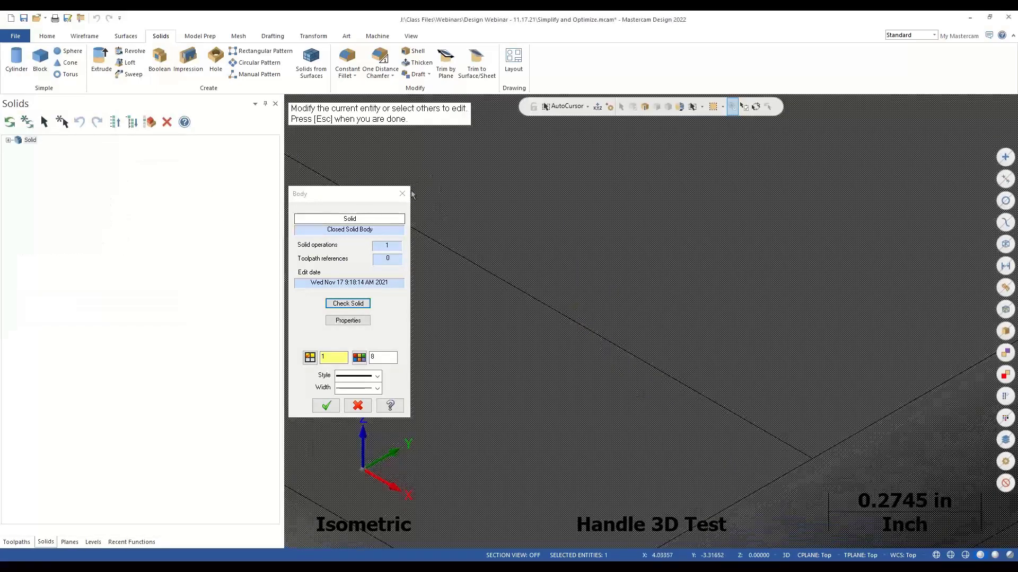
{"action": "key", "text": "Escape"}
{"action": "scroll", "coordinate": [683, 406], "scroll_direction": "down", "scroll_amount": 1}
{"action": "scroll", "coordinate": [683, 405], "scroll_direction": "down", "scroll_amount": 10}
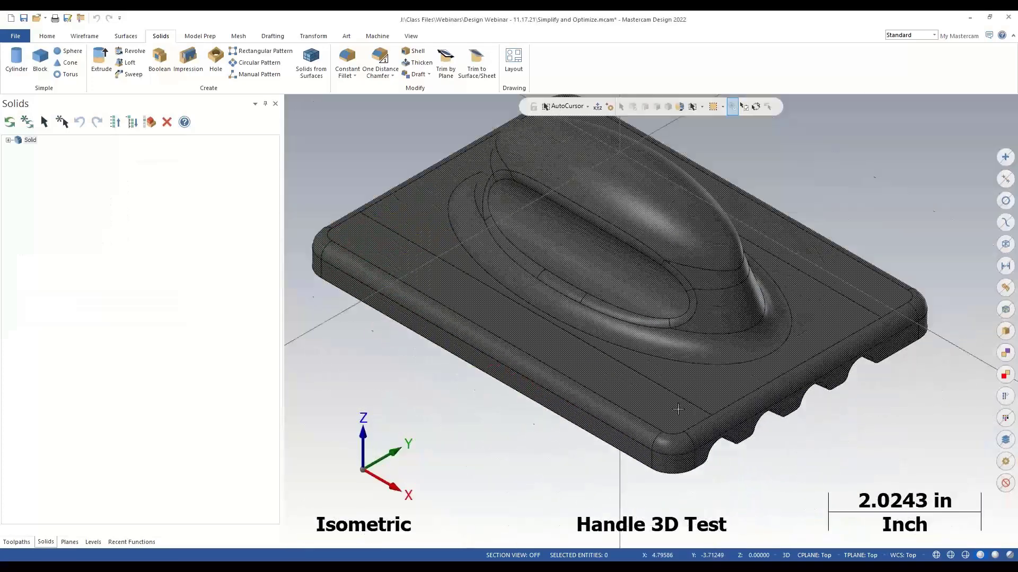
Step: Run Simplify Solid on the entire handle body, with body as the only selection method, to remove redundant faces and edges
{"action": "left_click", "coordinate": [196, 38]}
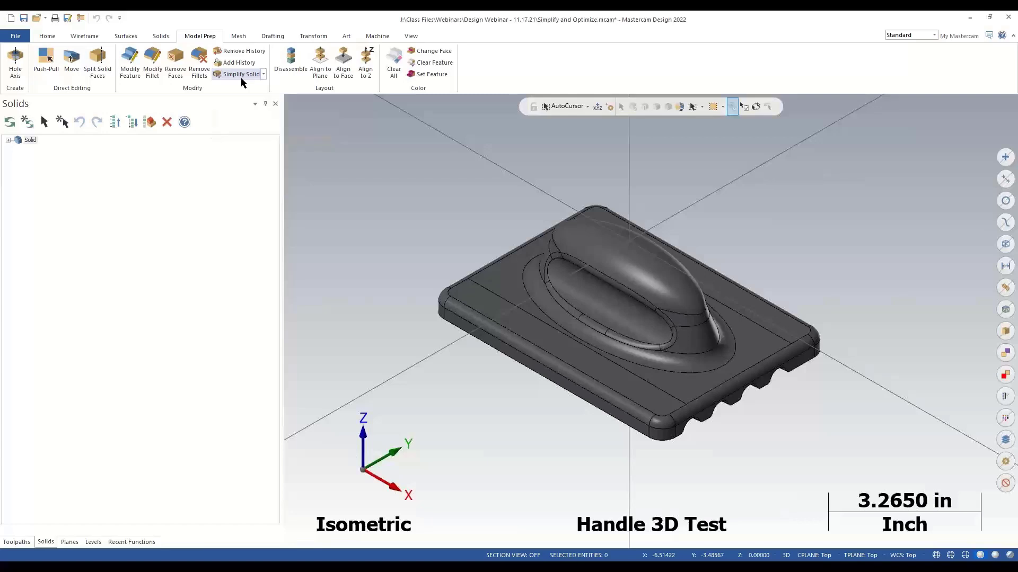
{"action": "left_click", "coordinate": [241, 74]}
{"action": "scroll", "coordinate": [809, 332], "scroll_direction": "up", "scroll_amount": 5}
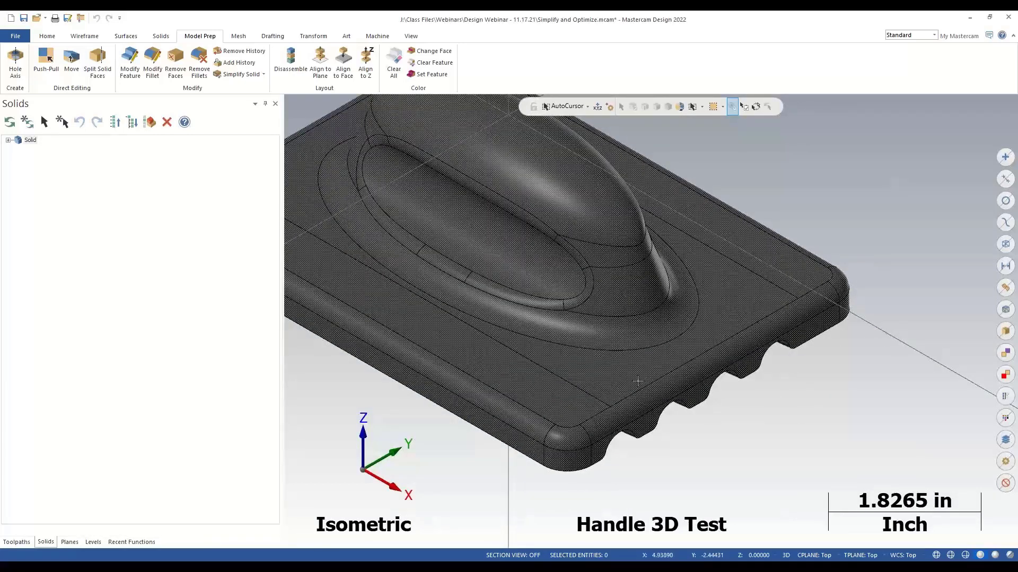
{"action": "right_click", "coordinate": [737, 298]}
{"action": "left_click", "coordinate": [772, 355]}
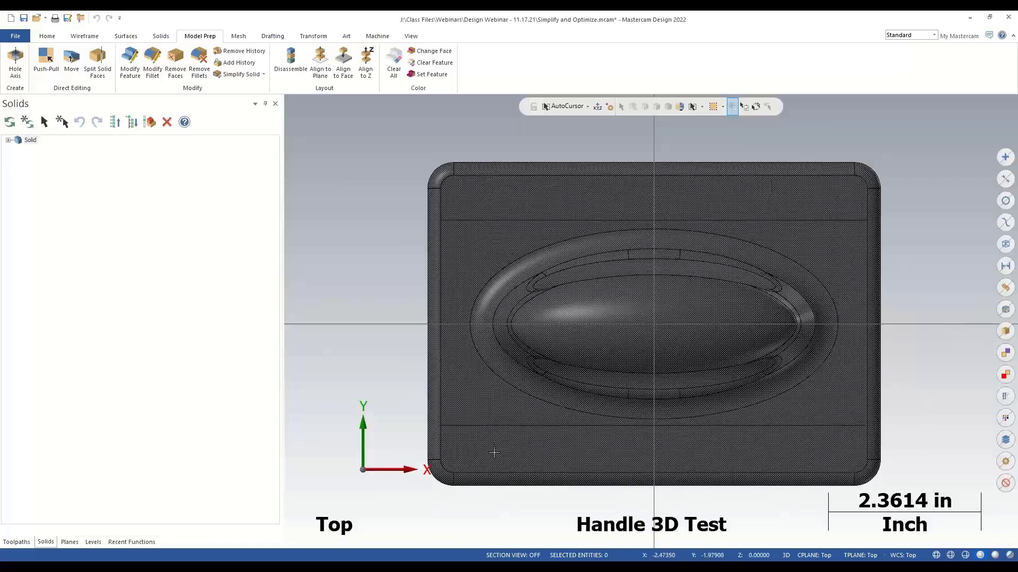
{"action": "mouse_move", "coordinate": [484, 411]}
{"action": "middle_mouse_down"}
{"action": "mouse_move", "coordinate": [474, 284]}
{"action": "mouse_move", "coordinate": [356, 332]}
{"action": "mouse_move", "coordinate": [441, 202]}
{"action": "middle_mouse_up"}
{"action": "left_click", "coordinate": [235, 75]}
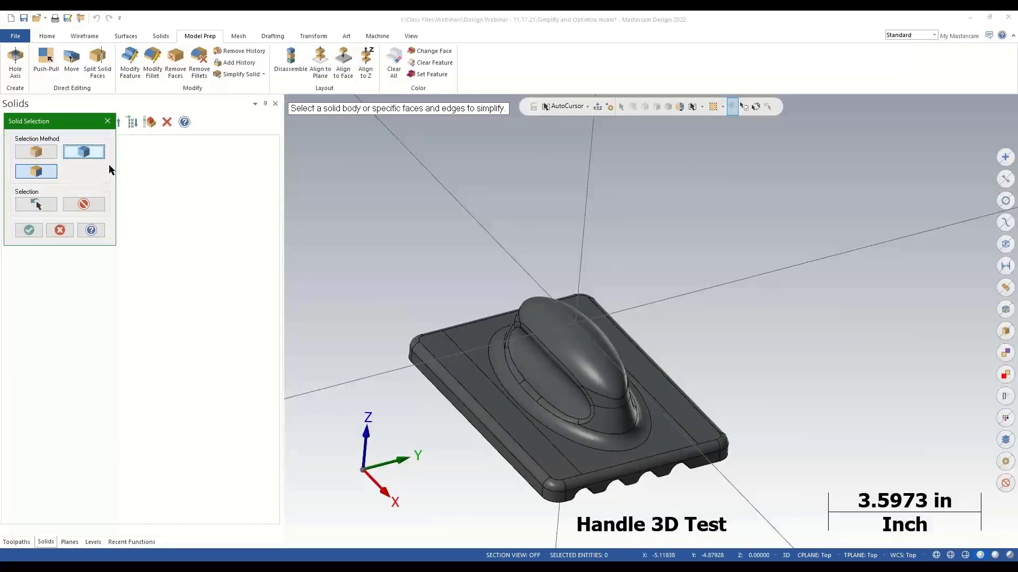
{"action": "left_click", "coordinate": [79, 152]}
{"action": "left_click", "coordinate": [551, 329]}
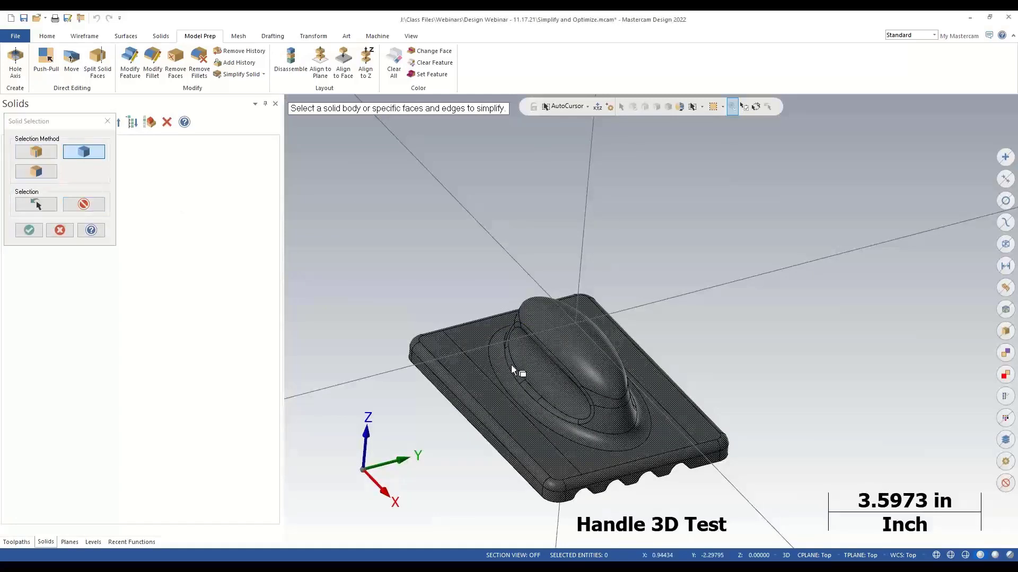
{"action": "left_click", "coordinate": [27, 230]}
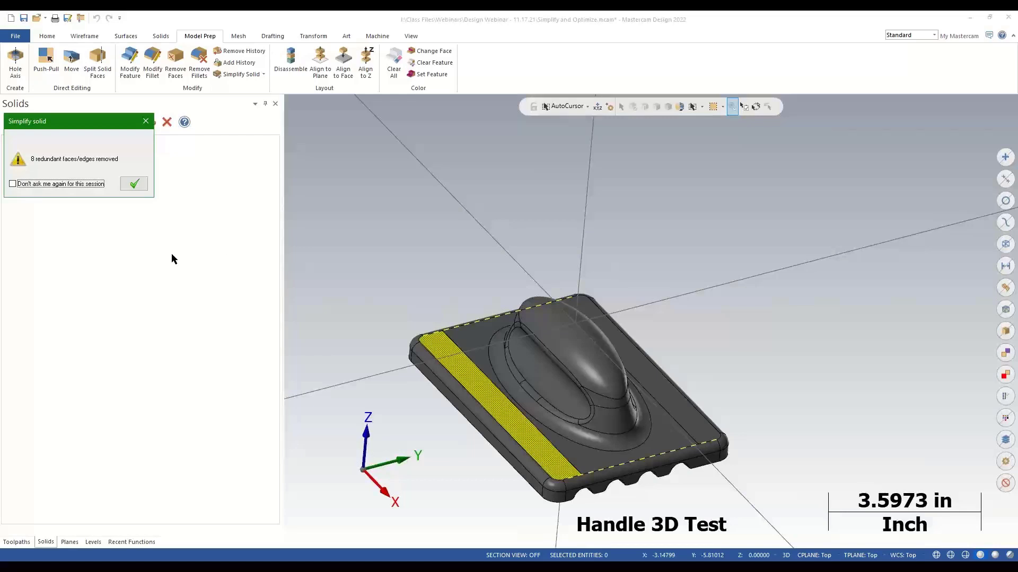
{"action": "left_click", "coordinate": [125, 186]}
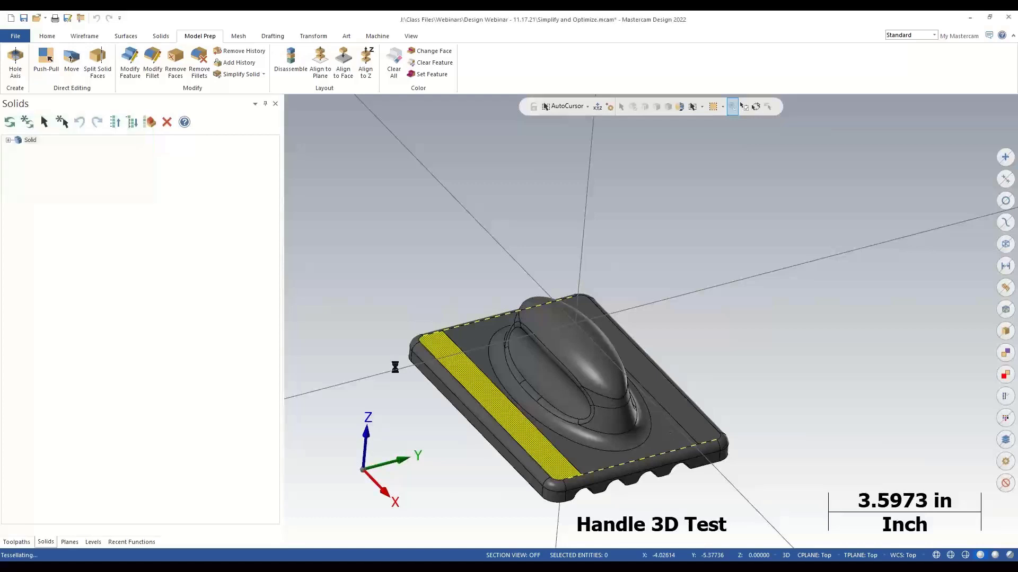
Step: Examine the simplified base face of the handle in the Top view and in the Isometric view
{"action": "scroll", "coordinate": [662, 470], "scroll_direction": "up", "scroll_amount": 3}
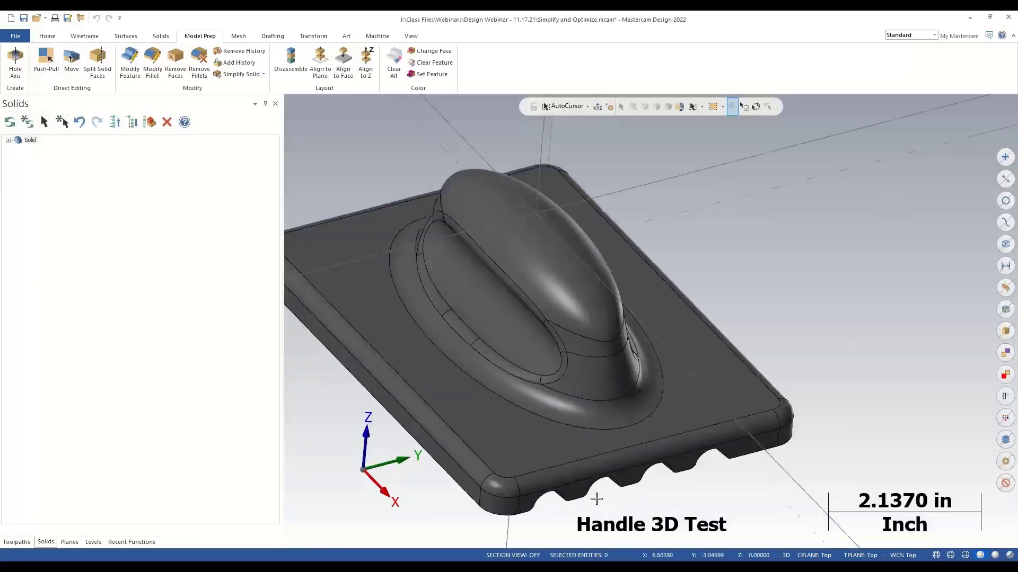
{"action": "right_click", "coordinate": [602, 511]}
{"action": "left_click", "coordinate": [647, 392]}
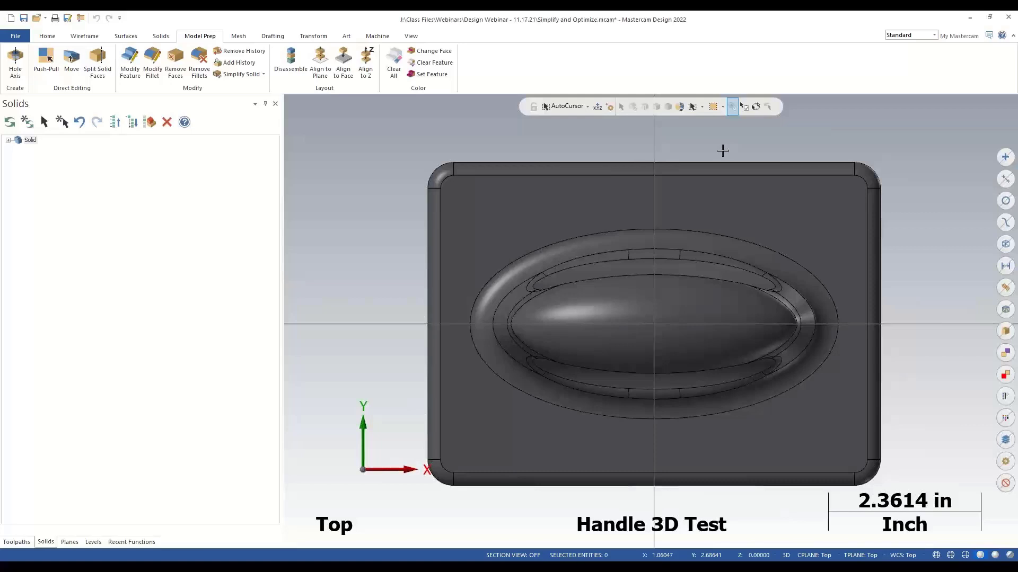
{"action": "mouse_move", "coordinate": [686, 136]}
{"action": "middle_mouse_down"}
{"action": "mouse_move", "coordinate": [509, 205]}
{"action": "mouse_move", "coordinate": [333, 221]}
{"action": "mouse_move", "coordinate": [376, 225]}
{"action": "middle_mouse_up"}
{"action": "right_click", "coordinate": [353, 186]}
{"action": "left_click", "coordinate": [408, 280]}
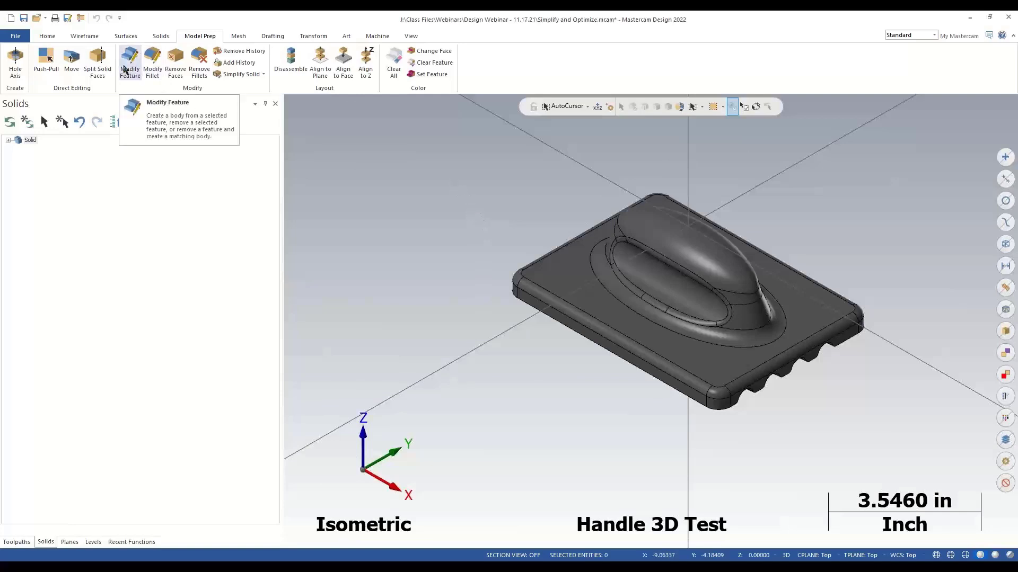
Step: Run Optimize on the entire handle solid, inspect the highlighted blends and edges, and accept the report
{"action": "left_click", "coordinate": [263, 75]}
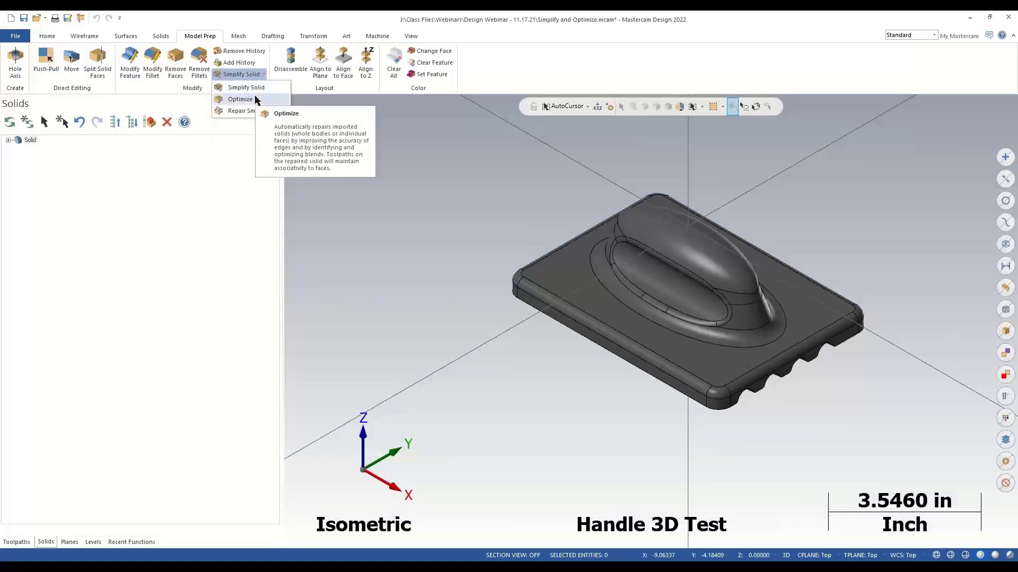
{"action": "left_click", "coordinate": [241, 100]}
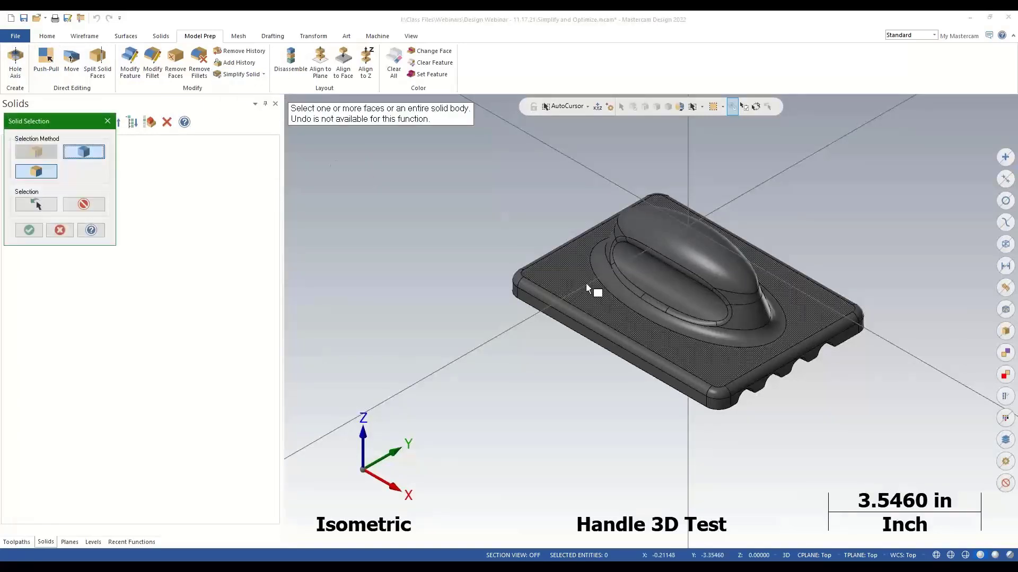
{"action": "left_click", "coordinate": [596, 301]}
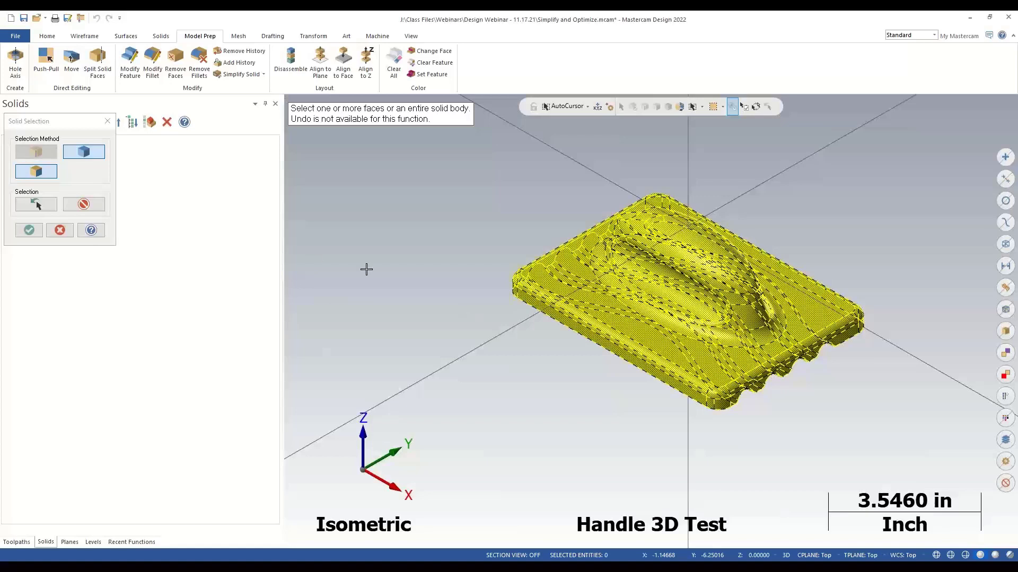
{"action": "left_click", "coordinate": [29, 230]}
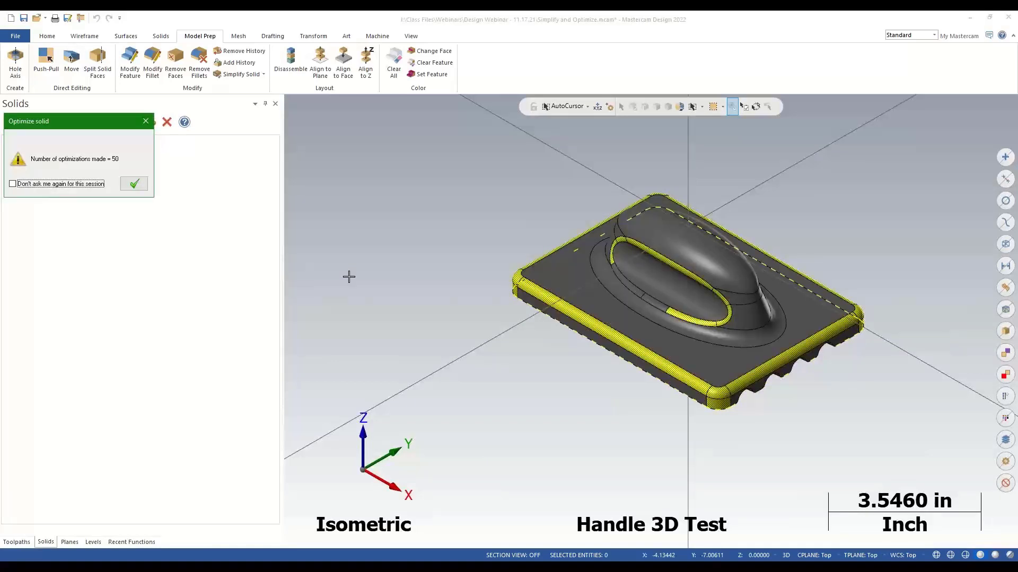
{"action": "scroll", "coordinate": [703, 337], "scroll_direction": "up", "scroll_amount": 3}
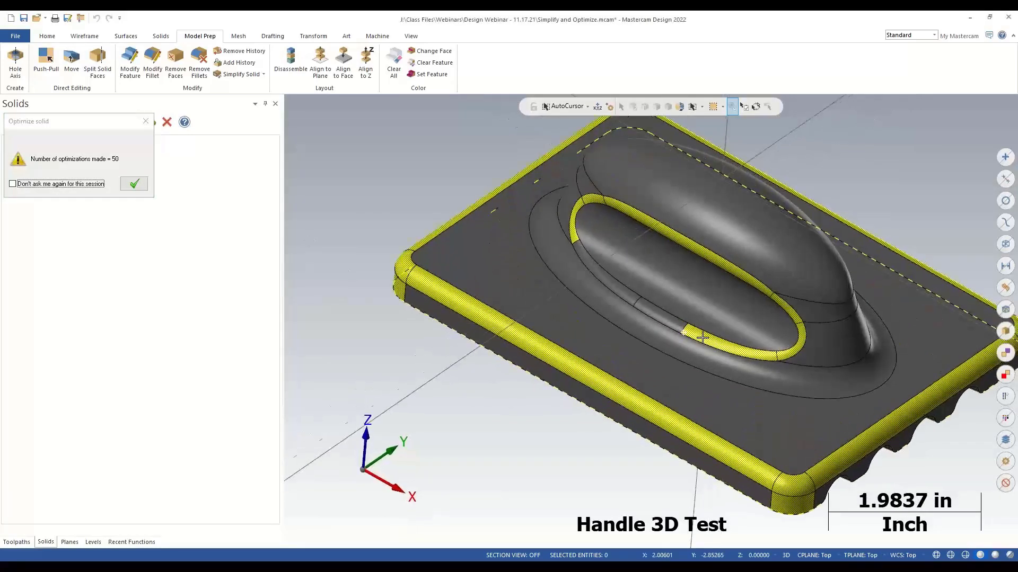
{"action": "middle_click_drag", "start_coordinate": [702, 338], "coordinate": [680, 350]}
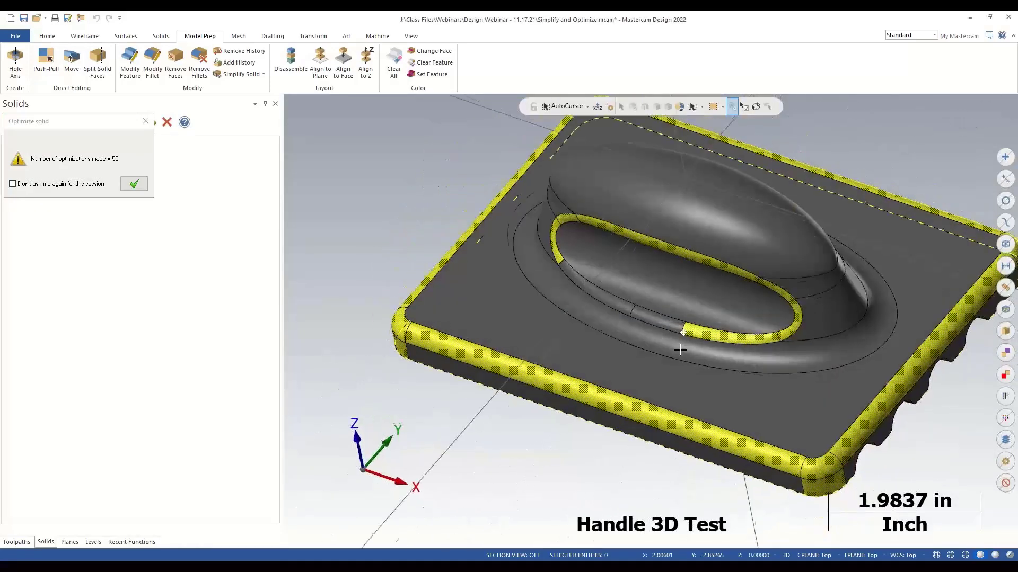
{"action": "scroll", "coordinate": [680, 350], "scroll_direction": "down", "scroll_amount": 2}
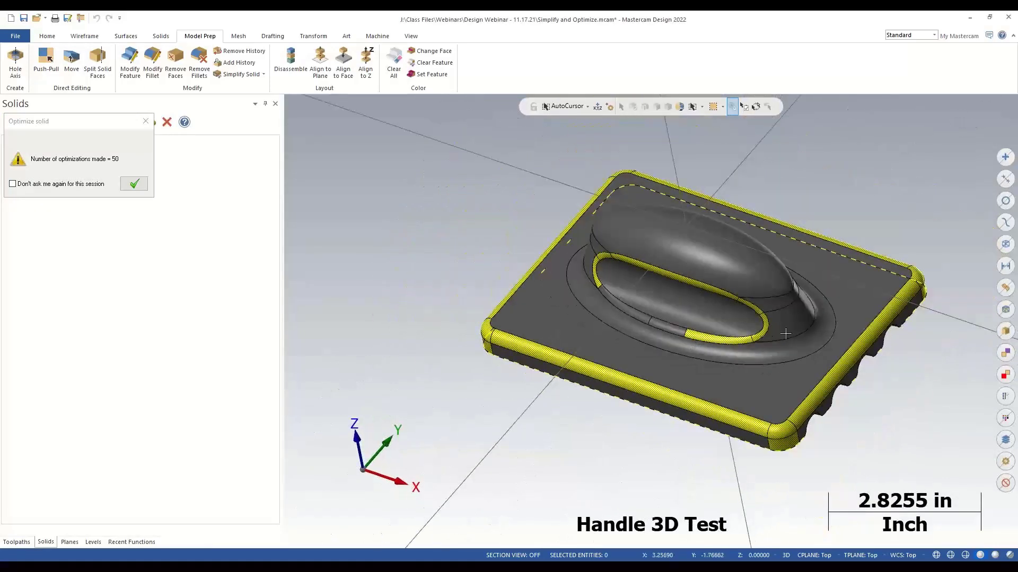
{"action": "left_click", "coordinate": [133, 184]}
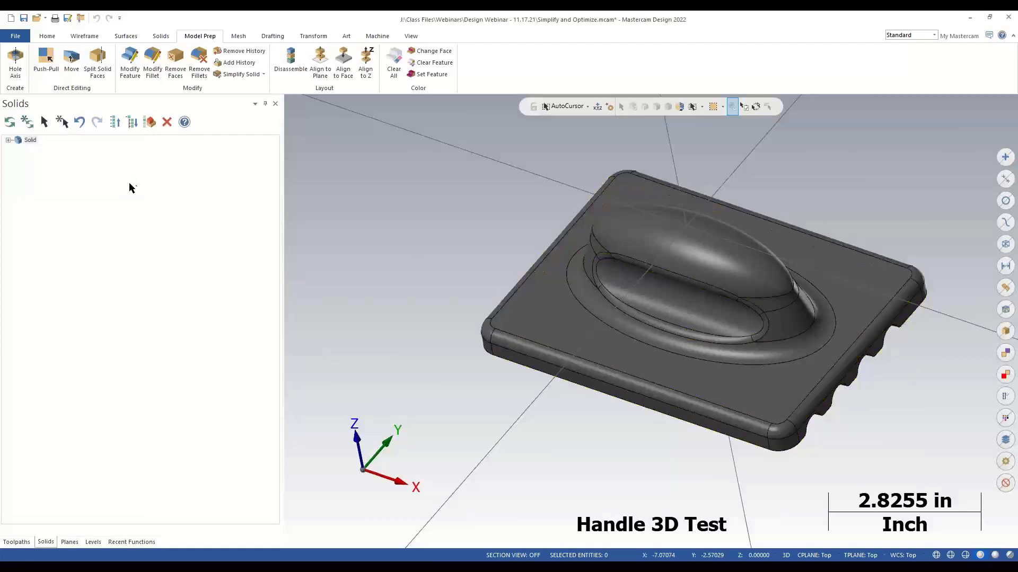
Step: Analyze the entity properties of the optimized handle solid, run Check Solid again, and close the analysis
{"action": "left_click", "coordinate": [592, 279]}
{"action": "right_click", "coordinate": [359, 221]}
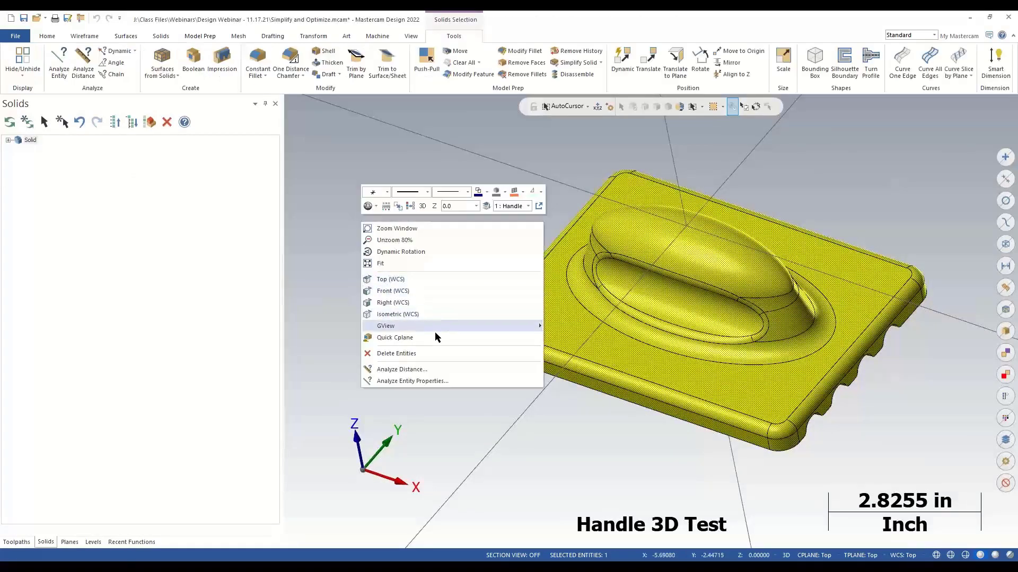
{"action": "left_click", "coordinate": [410, 381]}
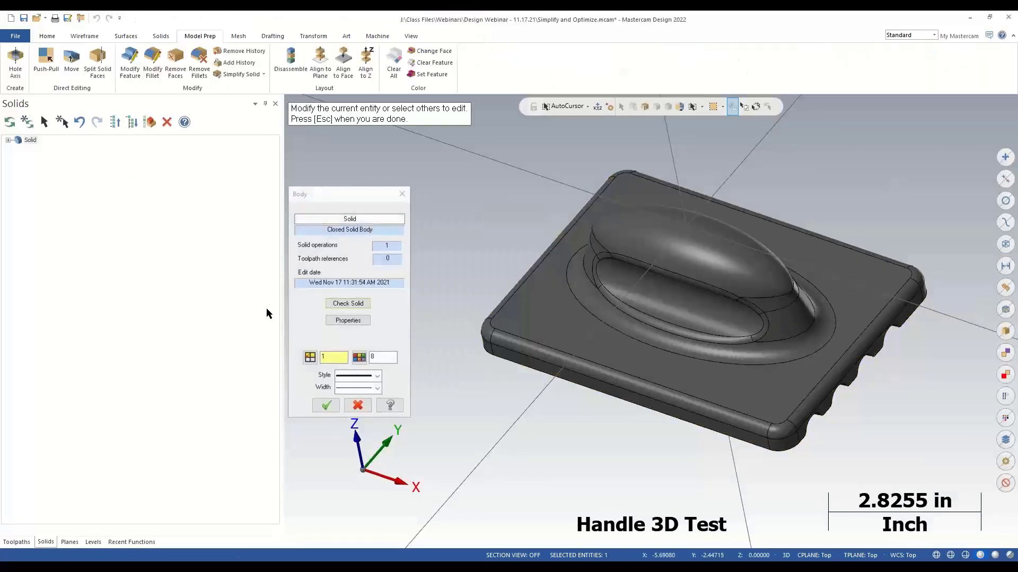
{"action": "left_click", "coordinate": [348, 304]}
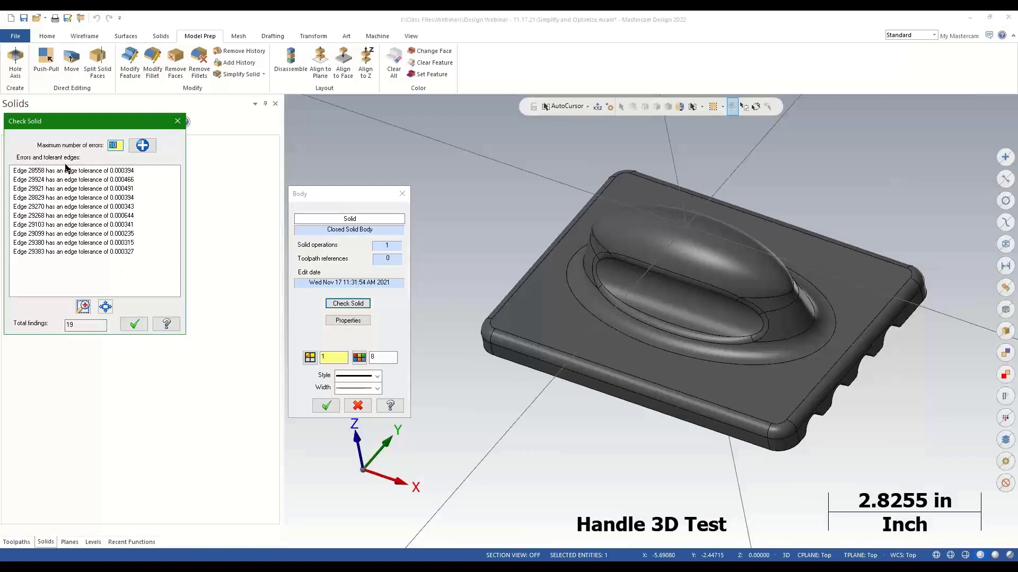
{"action": "left_click", "coordinate": [136, 324]}
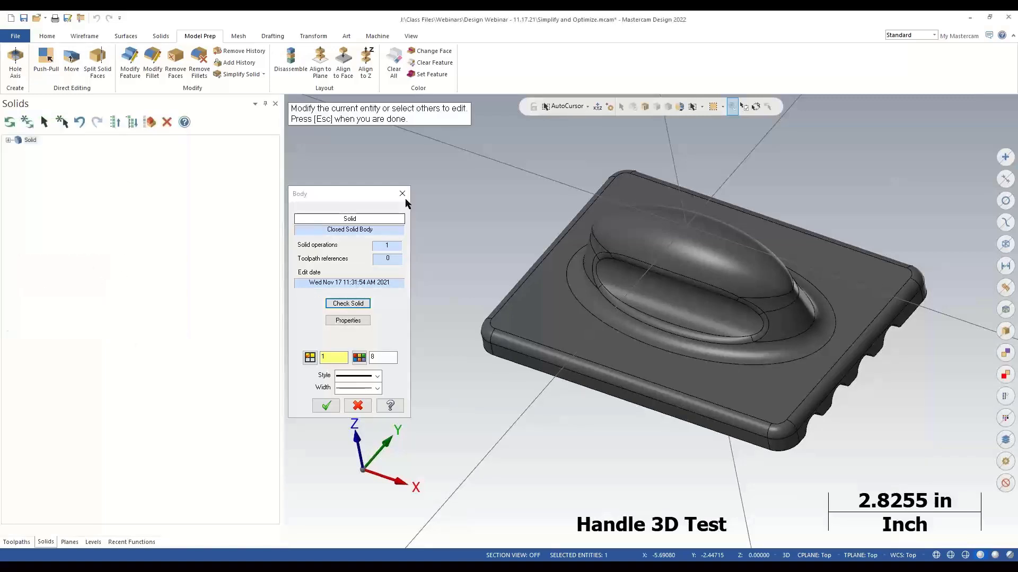
{"action": "left_click", "coordinate": [402, 194]}
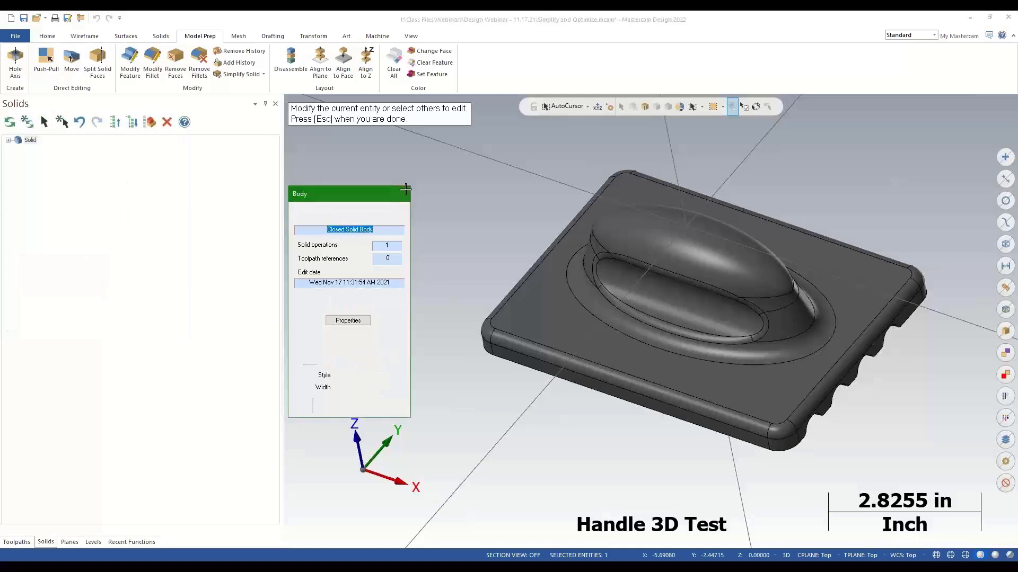
Step: Start Repair Small Faces on the handle solid, set the small edges tolerance to 0.0011, and preview the results
{"action": "left_click", "coordinate": [264, 74]}
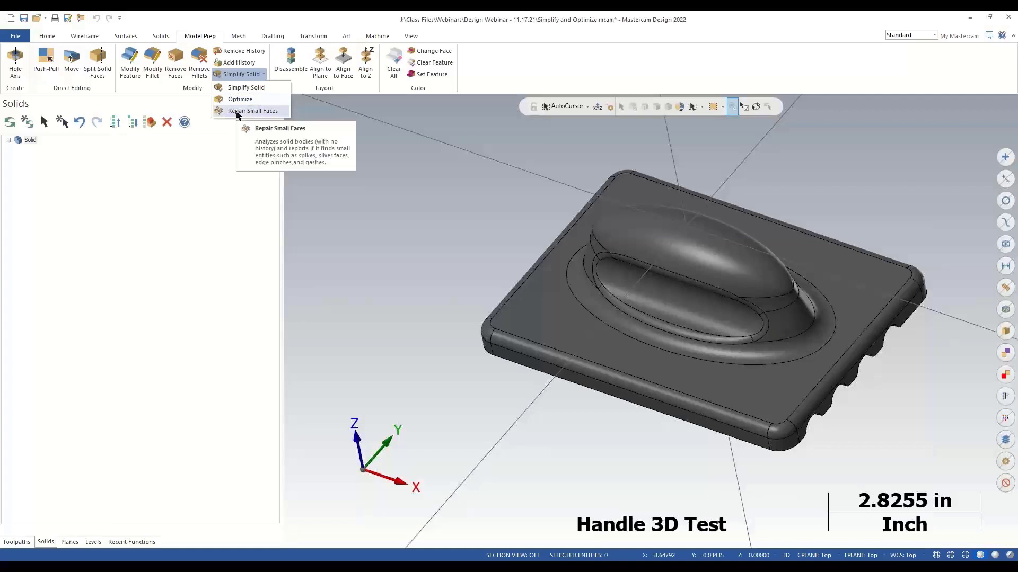
{"action": "left_click", "coordinate": [237, 113]}
{"action": "left_click", "coordinate": [566, 324]}
{"action": "left_click", "coordinate": [588, 128]}
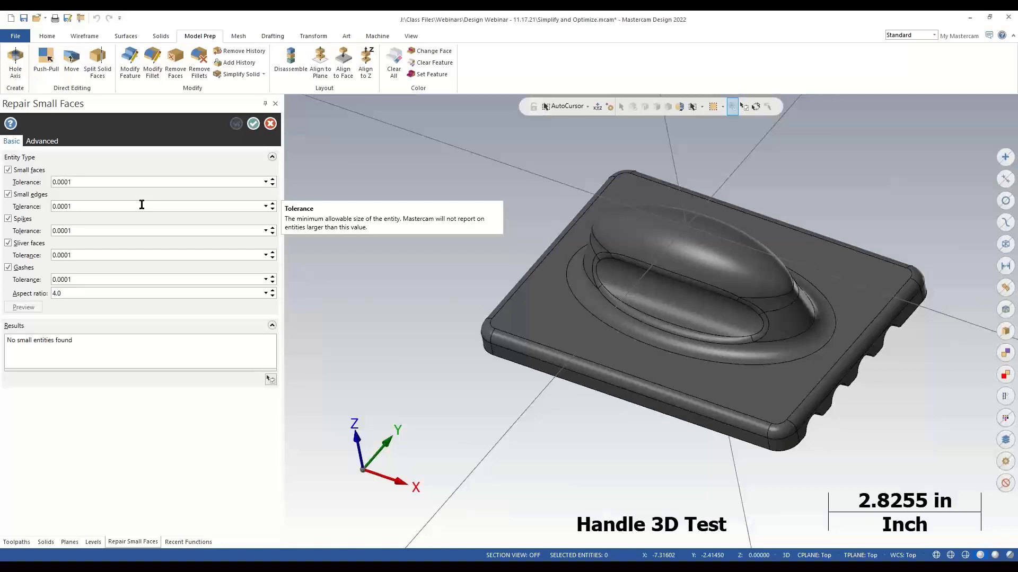
{"action": "left_click", "coordinate": [273, 204]}
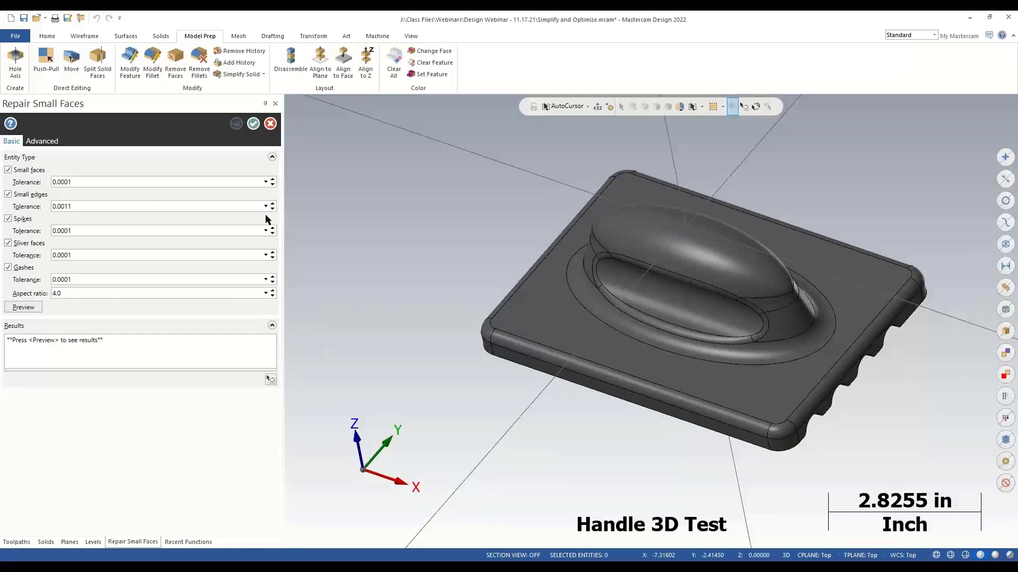
{"action": "left_click", "coordinate": [23, 308]}
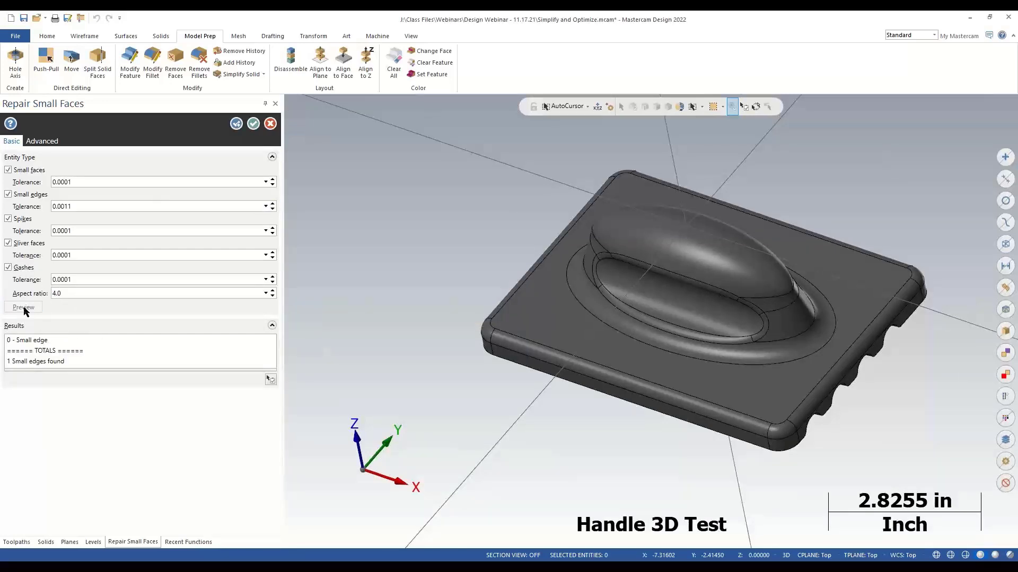
Step: Zoom to the small edge listed in the preview results and examine where it lies on the handle's blend
{"action": "left_click", "coordinate": [47, 342]}
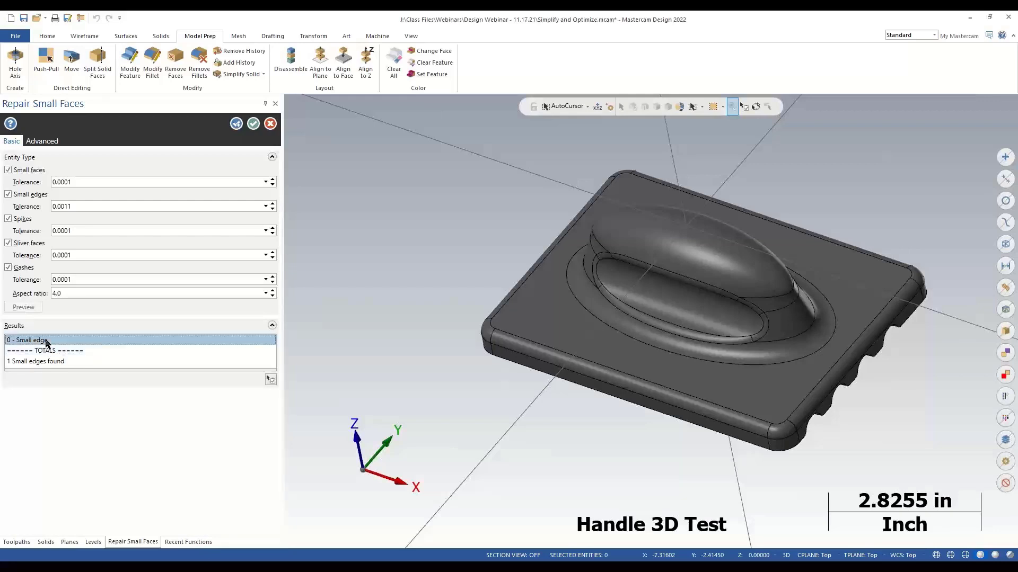
{"action": "left_click", "coordinate": [42, 361]}
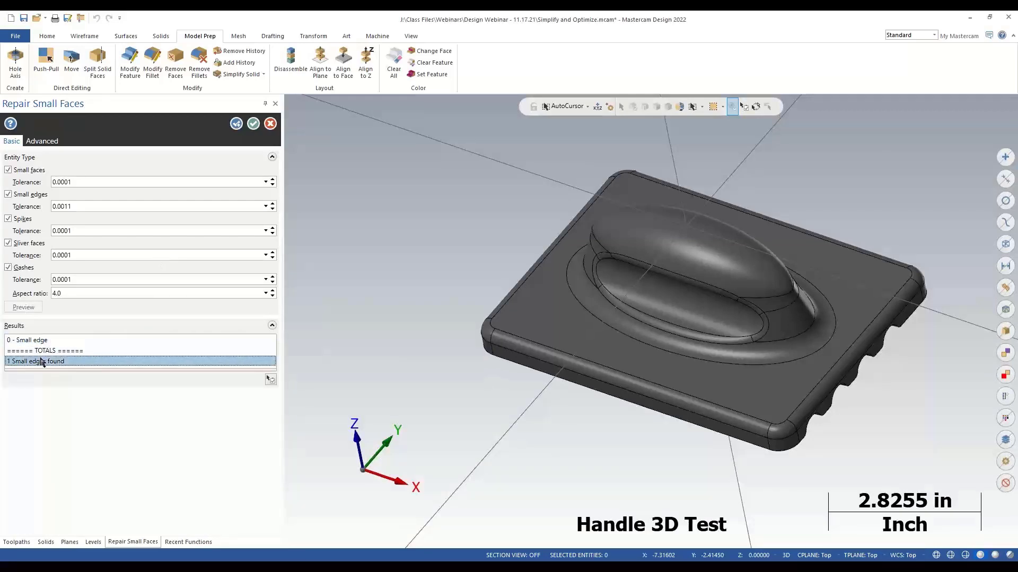
{"action": "left_click", "coordinate": [45, 340]}
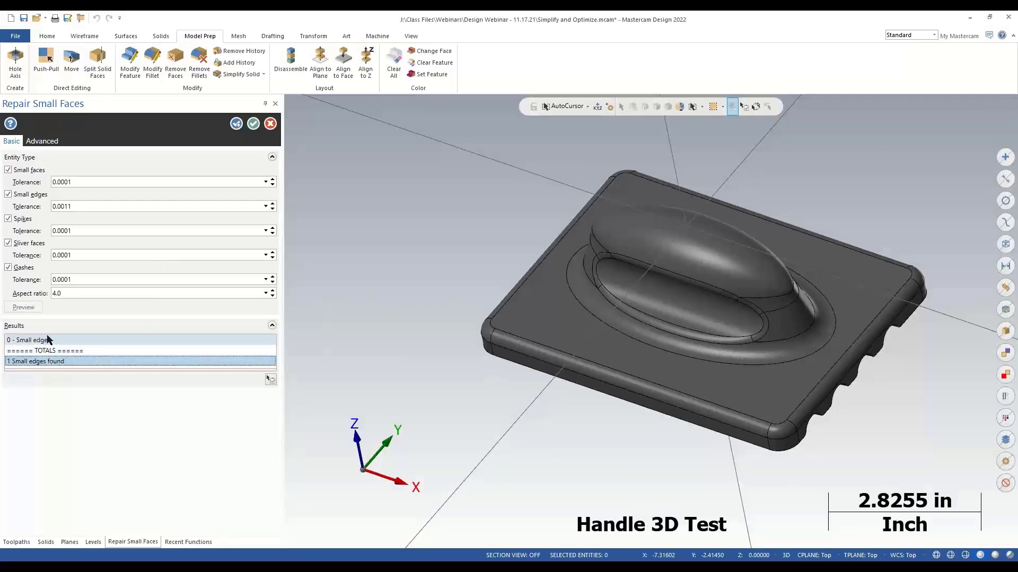
{"action": "left_click", "coordinate": [271, 379]}
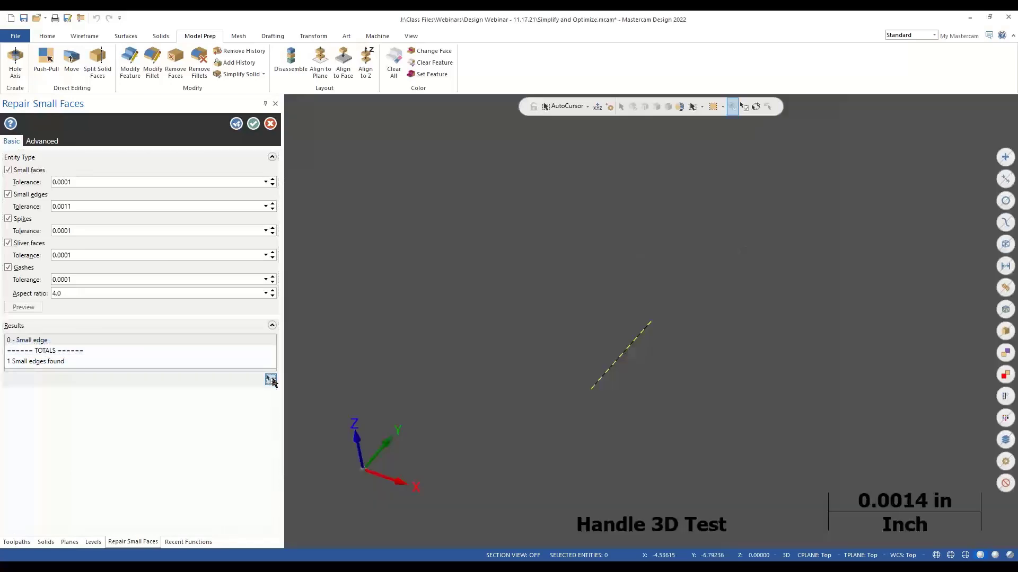
{"action": "scroll", "coordinate": [631, 340], "scroll_direction": "down", "scroll_amount": 6}
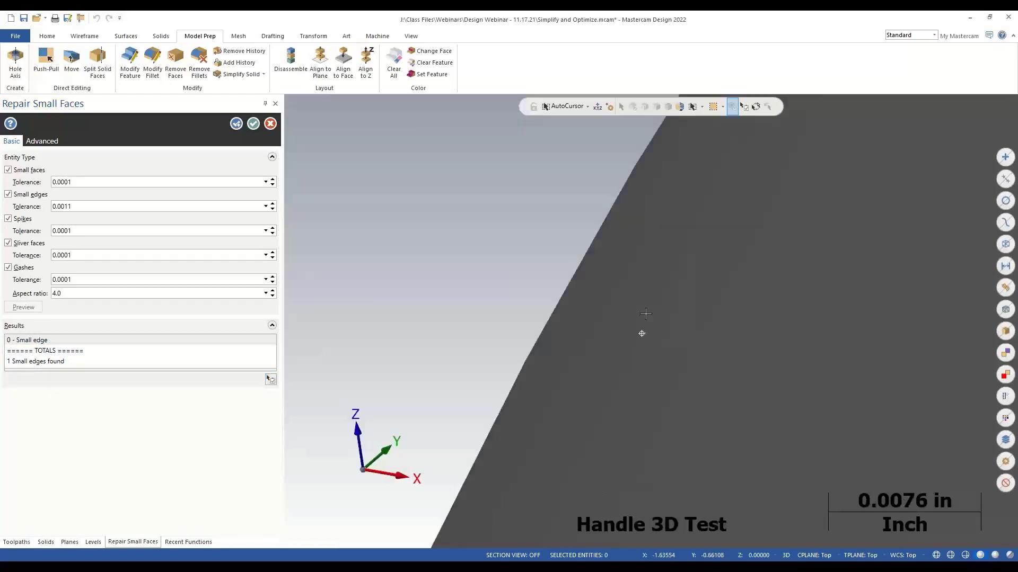
{"action": "scroll", "coordinate": [641, 333], "scroll_direction": "down", "scroll_amount": 5}
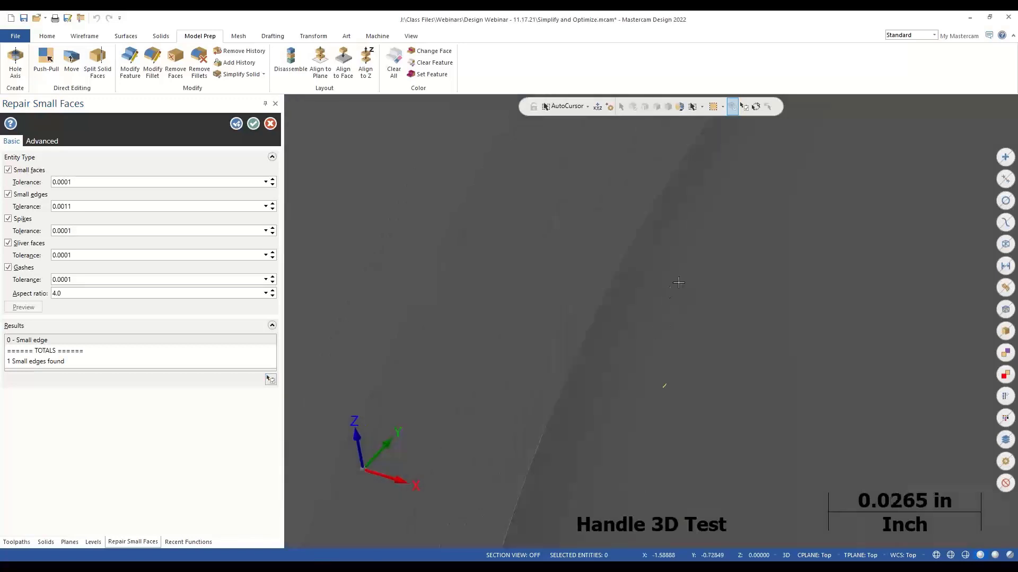
{"action": "scroll", "coordinate": [676, 318], "scroll_direction": "down", "scroll_amount": 7}
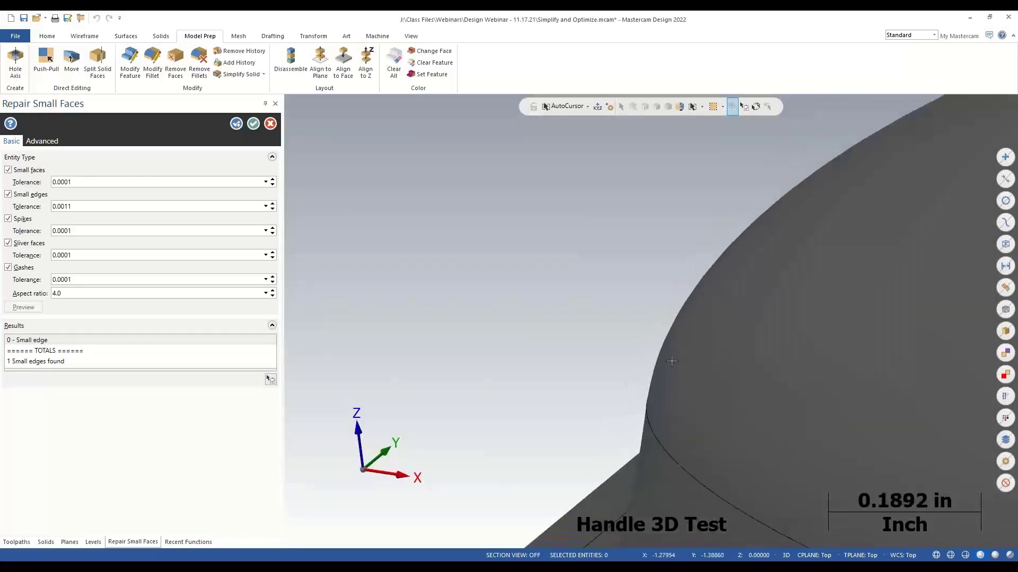
{"action": "middle_click_drag", "start_coordinate": [671, 361], "coordinate": [707, 358]}
{"action": "scroll", "coordinate": [527, 345], "scroll_direction": "up", "scroll_amount": 4}
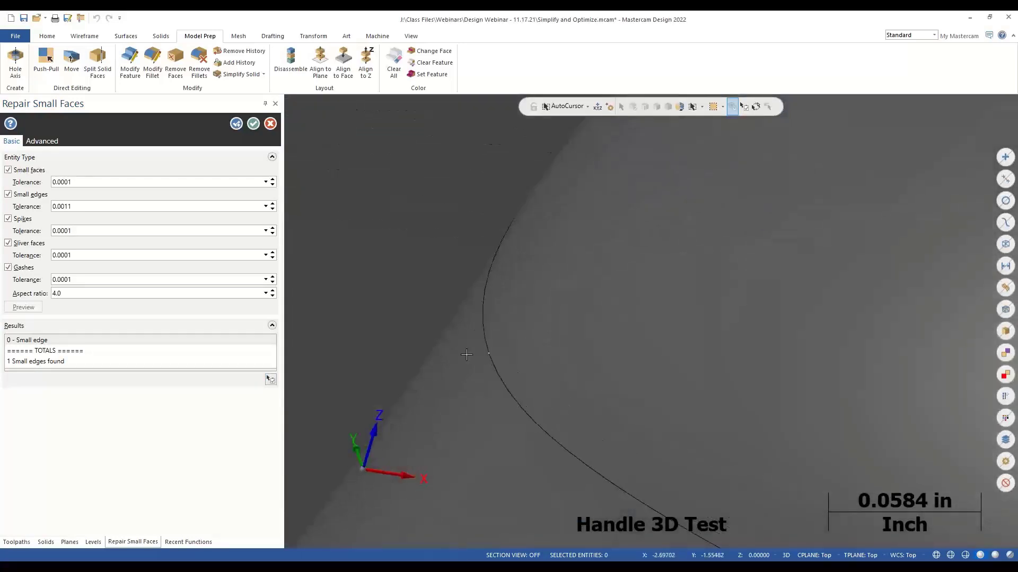
{"action": "scroll", "coordinate": [467, 355], "scroll_direction": "up", "scroll_amount": 10}
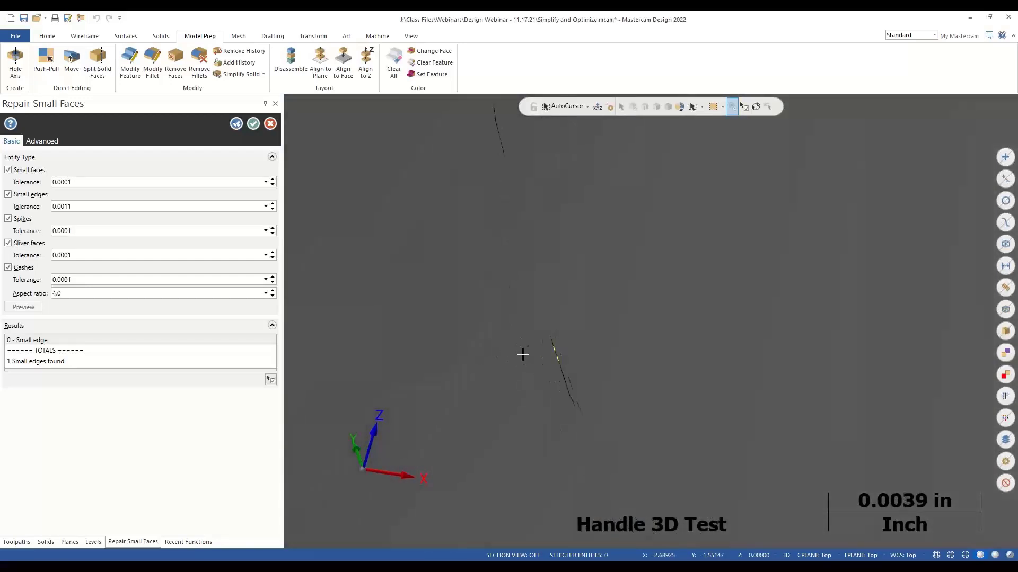
{"action": "scroll", "coordinate": [522, 355], "scroll_direction": "up", "scroll_amount": 3}
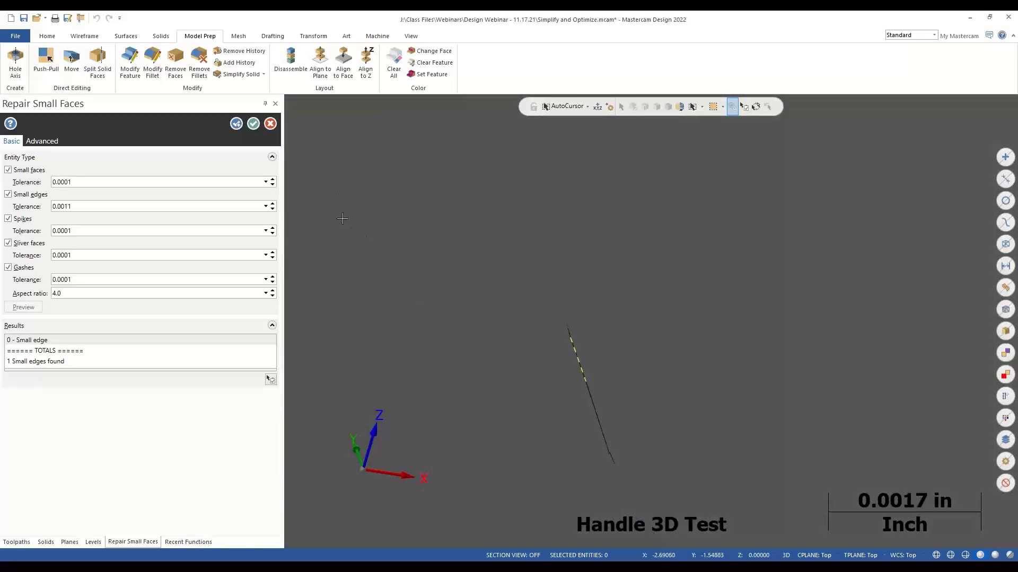
Step: Set the small edges tolerance to 0.0021, preview and inspect the detected edges, and apply the repair to the handle solid
{"action": "left_click", "coordinate": [272, 204]}
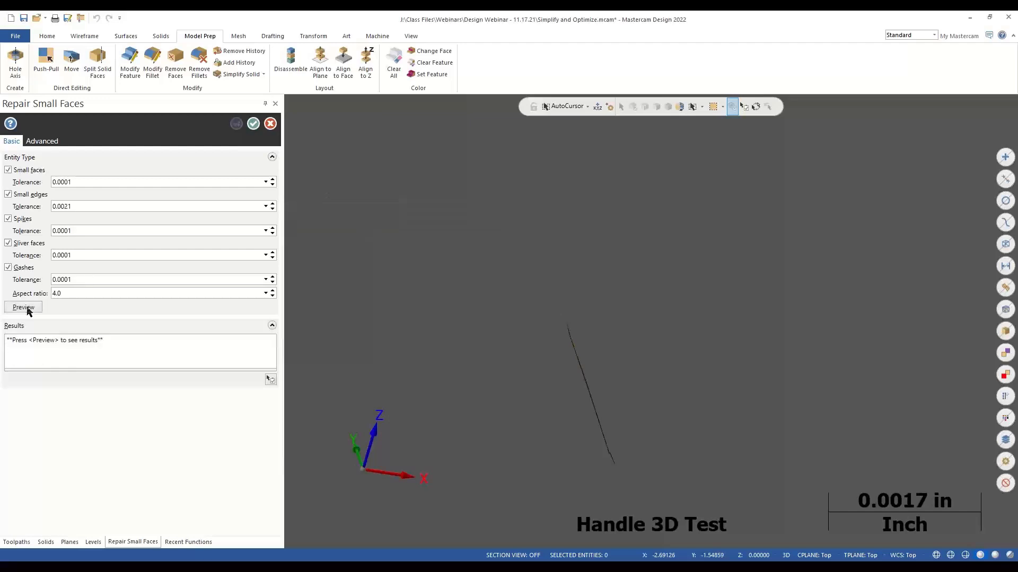
{"action": "left_click", "coordinate": [23, 307]}
{"action": "scroll", "coordinate": [588, 315], "scroll_direction": "down", "scroll_amount": 3}
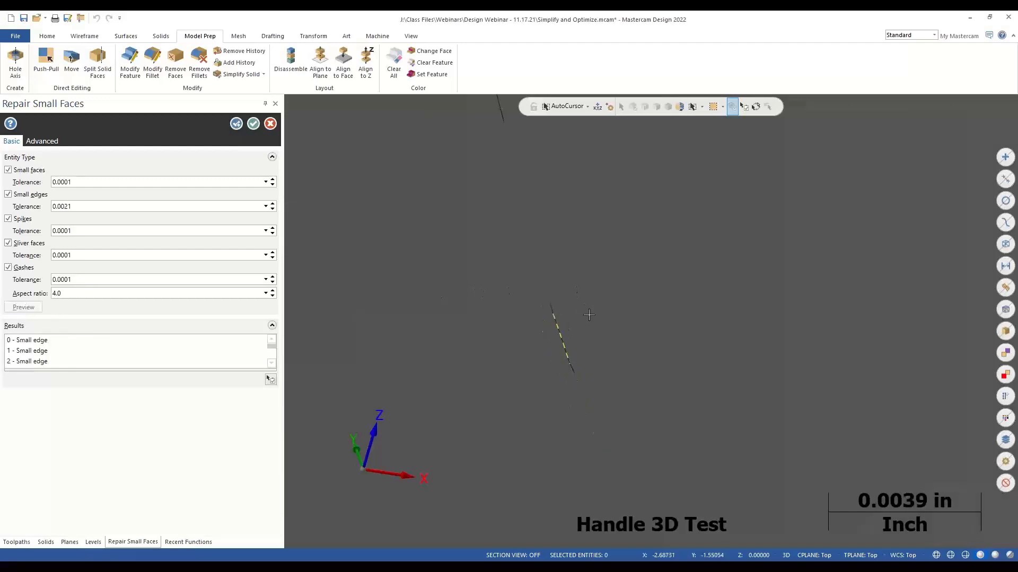
{"action": "scroll", "coordinate": [588, 314], "scroll_direction": "down", "scroll_amount": 7}
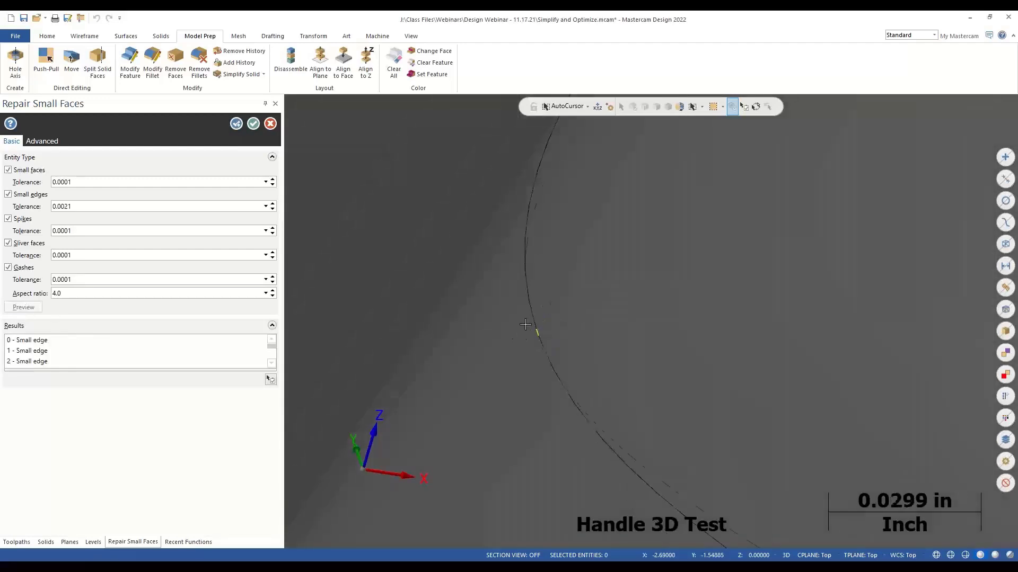
{"action": "scroll", "coordinate": [525, 324], "scroll_direction": "down", "scroll_amount": 2}
{"action": "scroll", "coordinate": [495, 330], "scroll_direction": "up", "scroll_amount": 4}
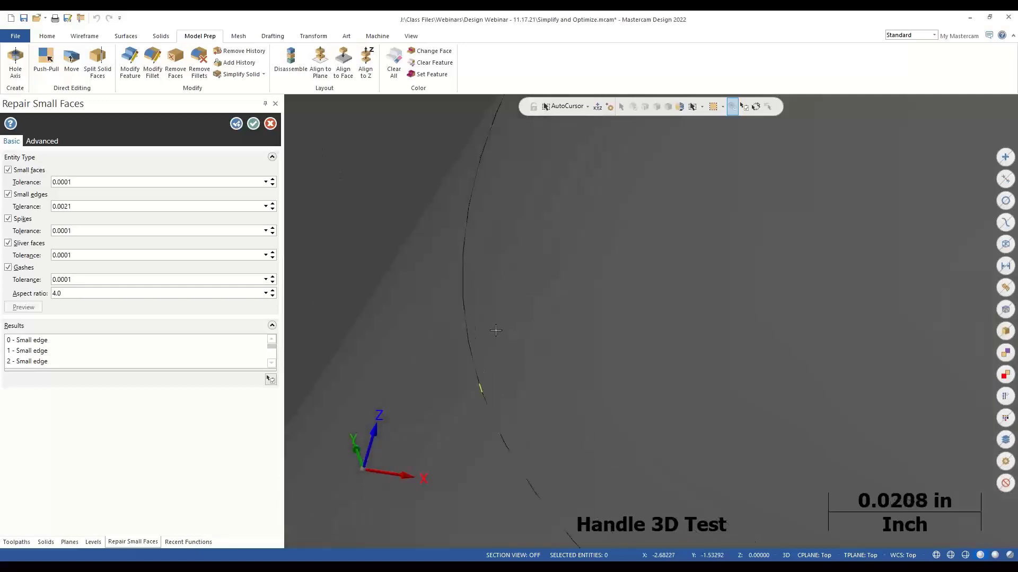
{"action": "scroll", "coordinate": [496, 330], "scroll_direction": "up", "scroll_amount": 2}
{"action": "left_click", "coordinate": [254, 124]}
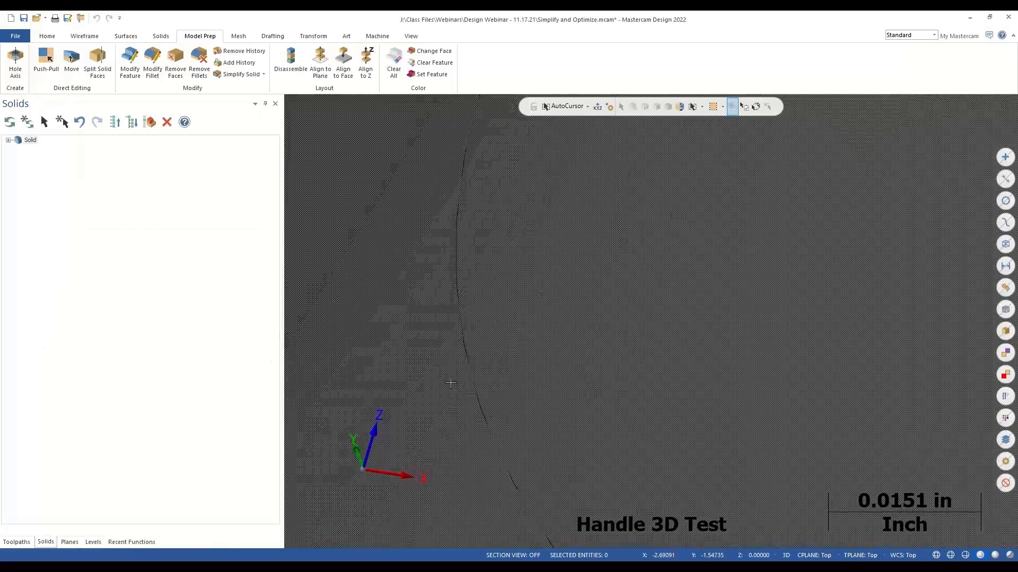
Step: Analyze the entity properties of the repaired handle solid, run Check Solid on it, and close the analysis
{"action": "scroll", "coordinate": [479, 404], "scroll_direction": "down", "scroll_amount": 3}
{"action": "left_click", "coordinate": [410, 239]}
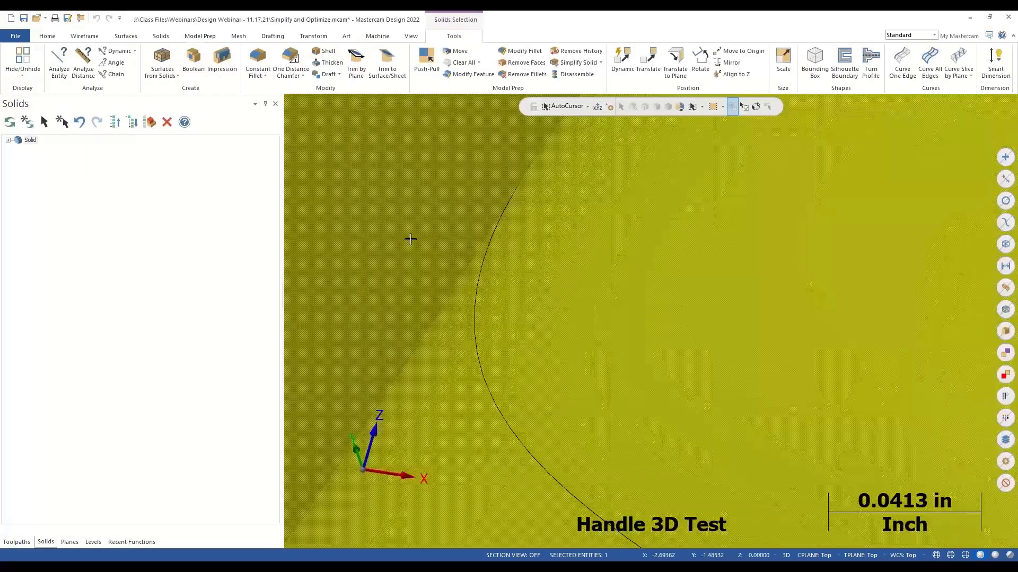
{"action": "right_click", "coordinate": [410, 240]}
{"action": "left_click", "coordinate": [445, 387]}
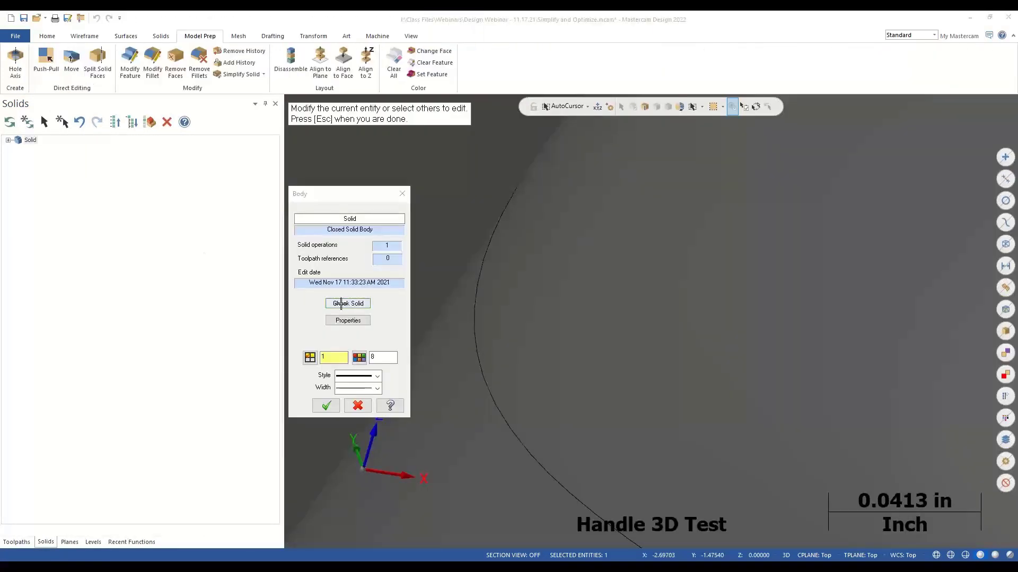
{"action": "left_click", "coordinate": [342, 304]}
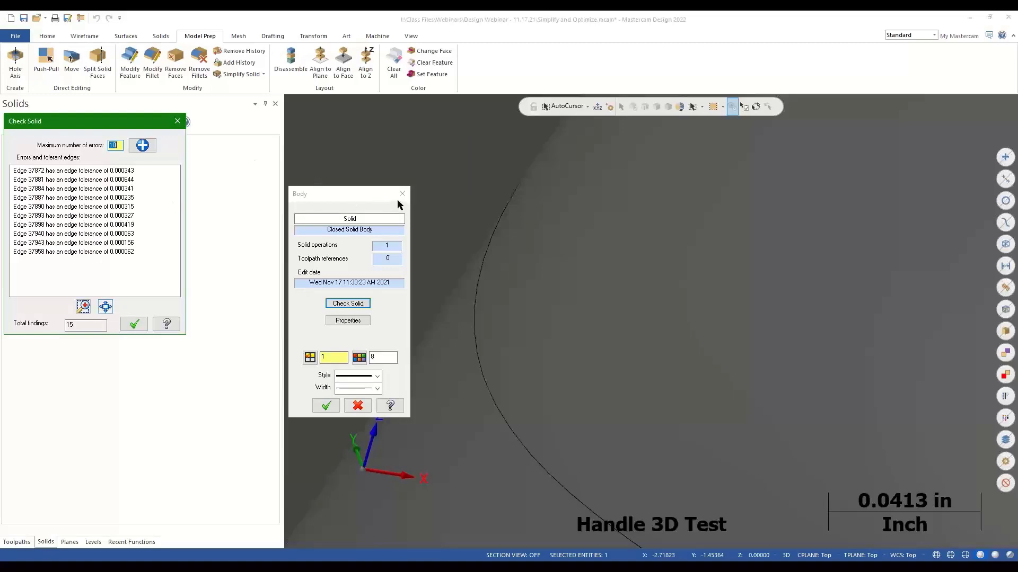
{"action": "left_click", "coordinate": [134, 324]}
{"action": "key", "text": "Escape"}
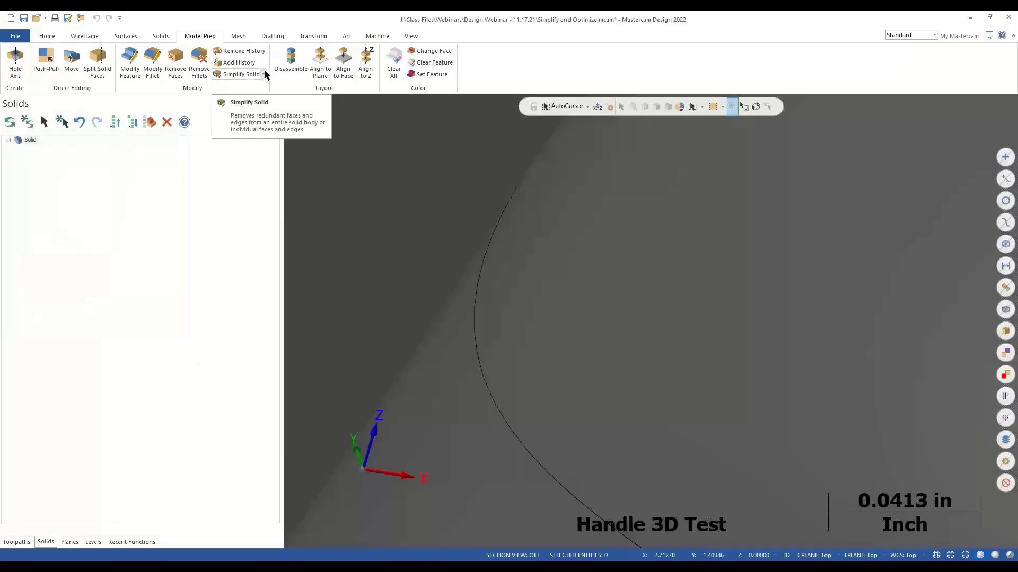
Step: Run Repair Small Faces on the handle solid again with a small edges tolerance of 0.1, previewing the results before applying
{"action": "left_click", "coordinate": [263, 74]}
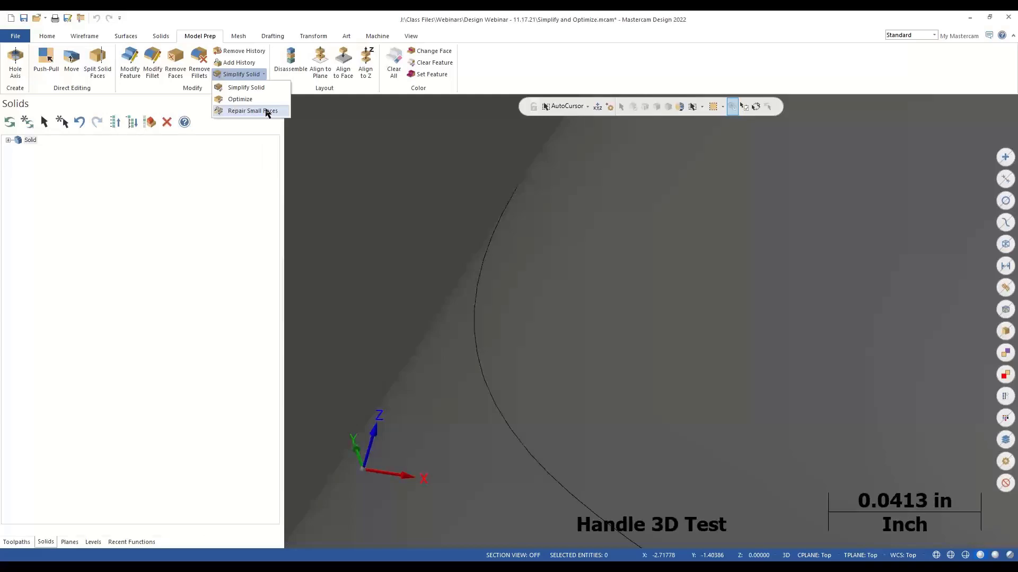
{"action": "left_click", "coordinate": [267, 113]}
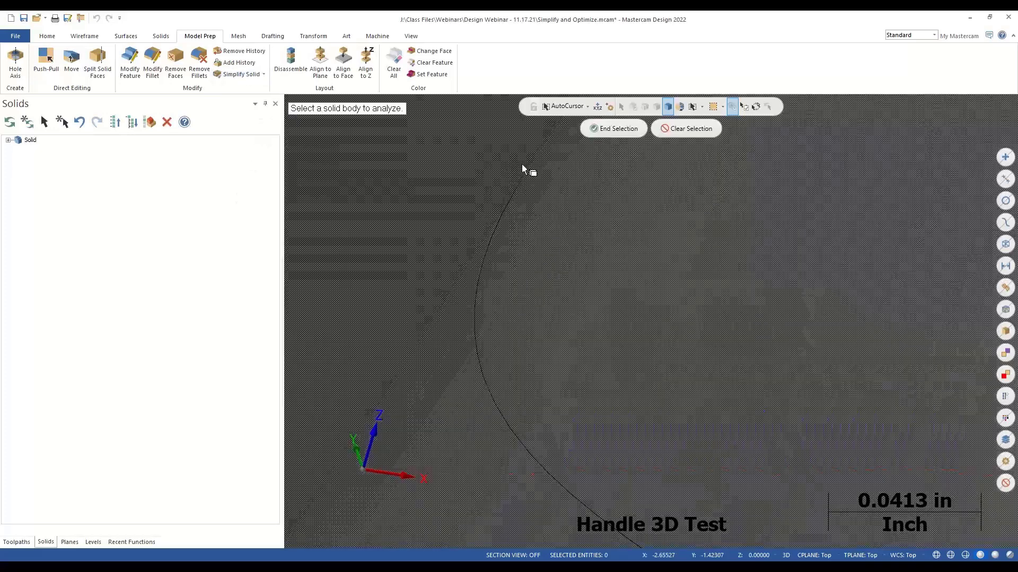
{"action": "left_click", "coordinate": [523, 170]}
{"action": "left_click_drag", "start_coordinate": [84, 207], "coordinate": [5, 214]}
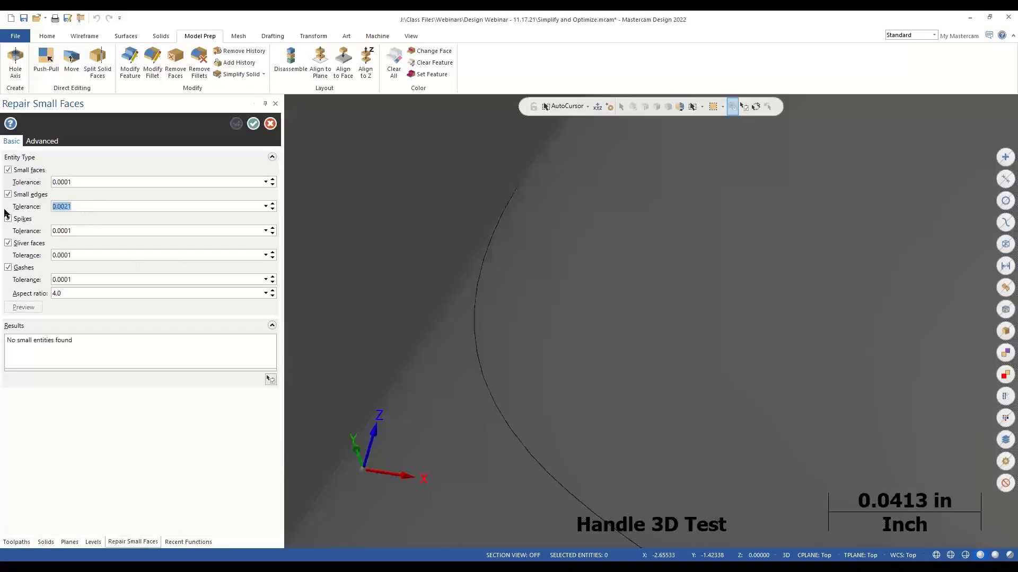
{"action": "type", "text": "0.1"}
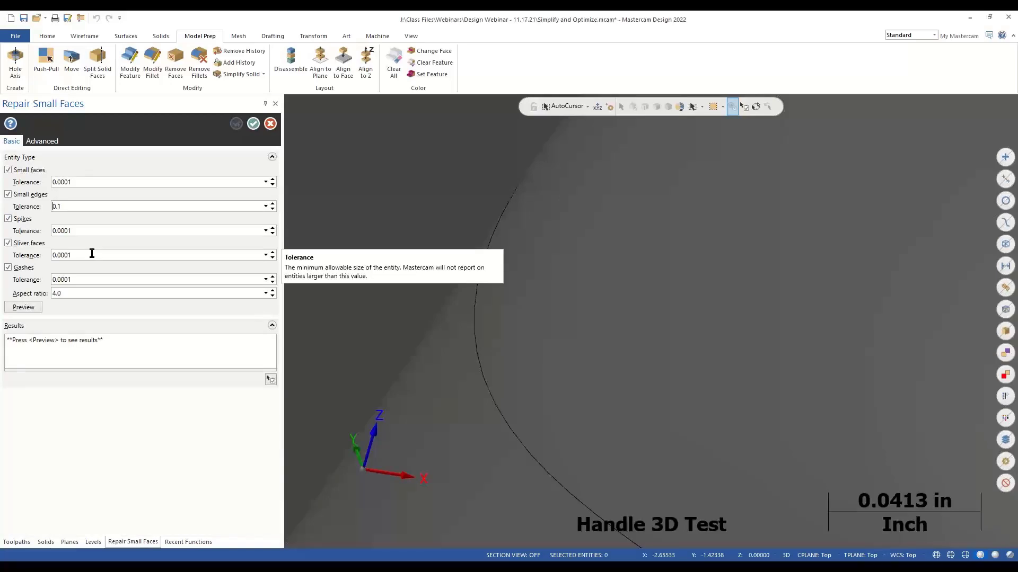
{"action": "left_click", "coordinate": [23, 307]}
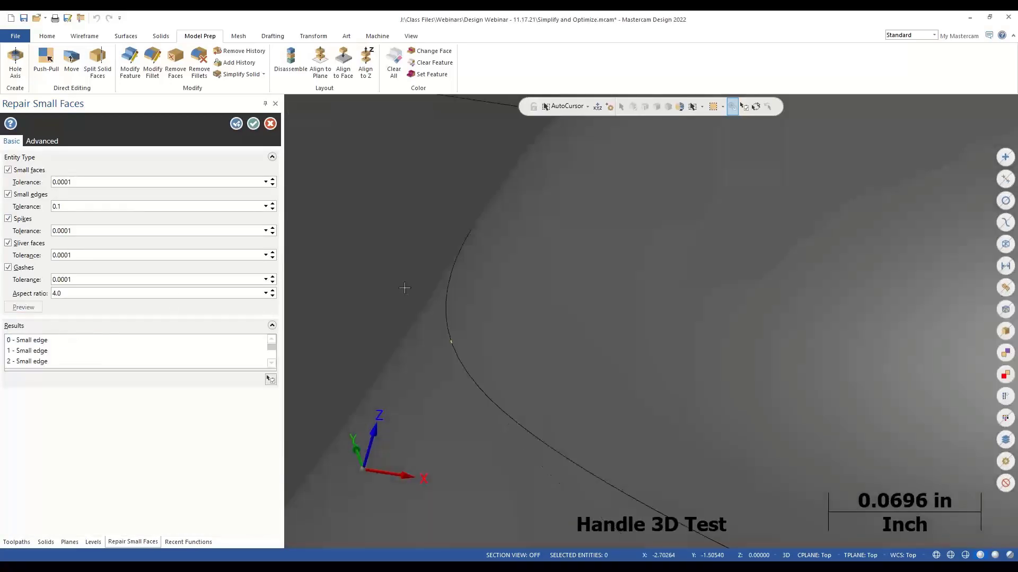
{"action": "scroll", "coordinate": [223, 339], "scroll_direction": "down", "scroll_amount": 2}
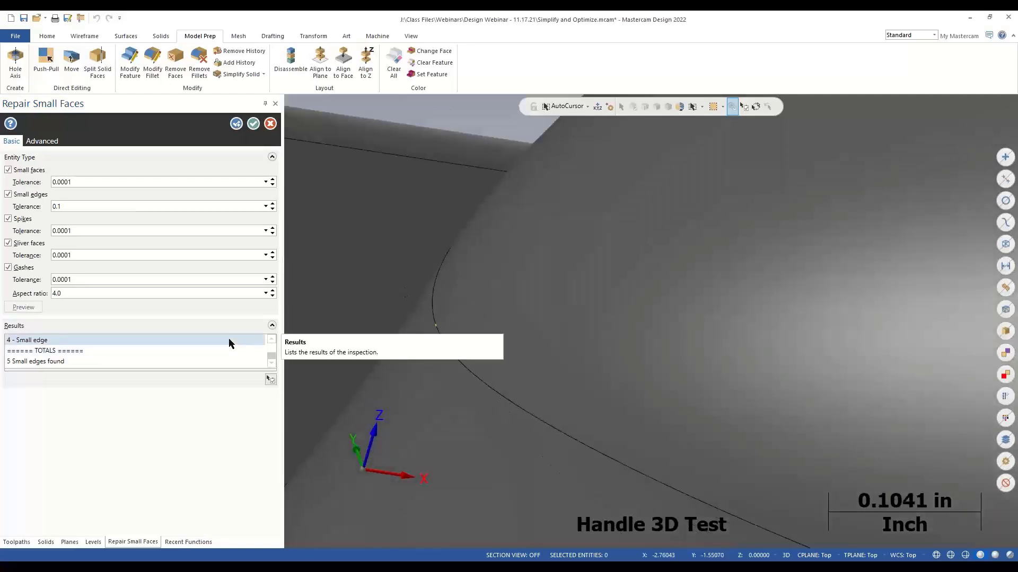
{"action": "scroll", "coordinate": [205, 351], "scroll_direction": "up", "scroll_amount": 2}
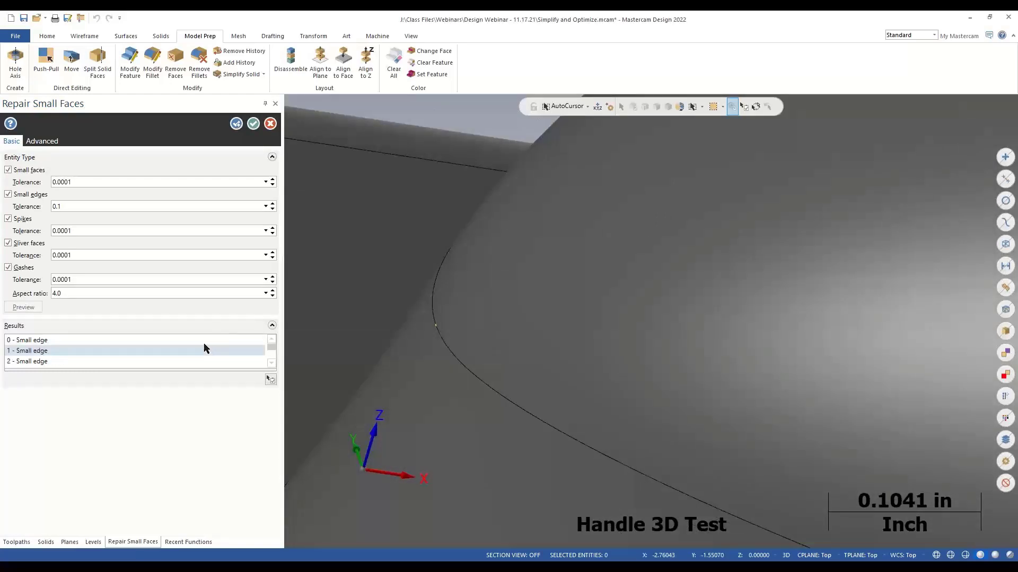
{"action": "left_click", "coordinate": [254, 125]}
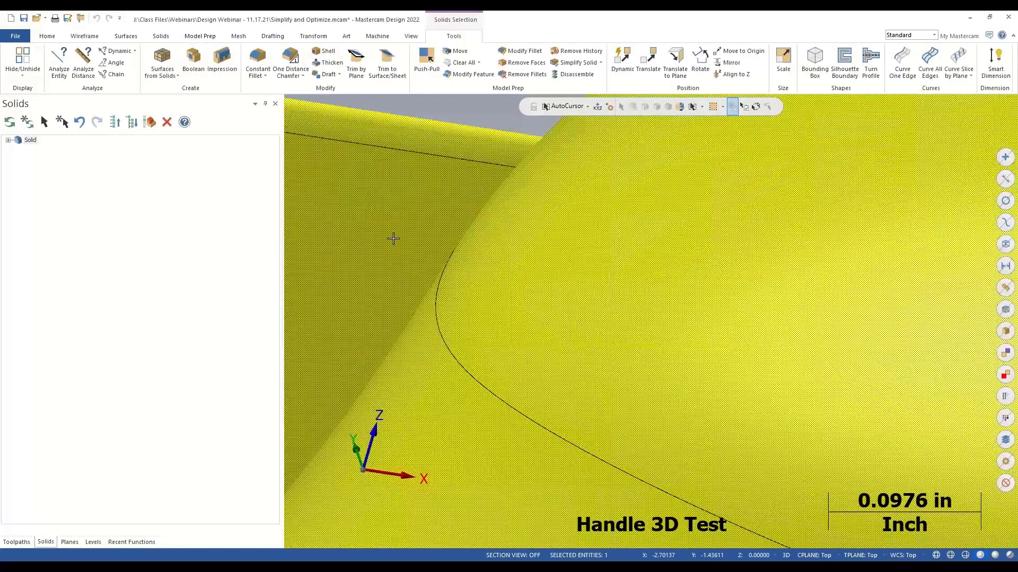
Step: Recheck the handle solid for tolerant edges with Check Solid after the second repair and close the analysis
{"action": "right_click", "coordinate": [394, 238]}
{"action": "left_click", "coordinate": [439, 400]}
{"action": "left_click", "coordinate": [347, 303]}
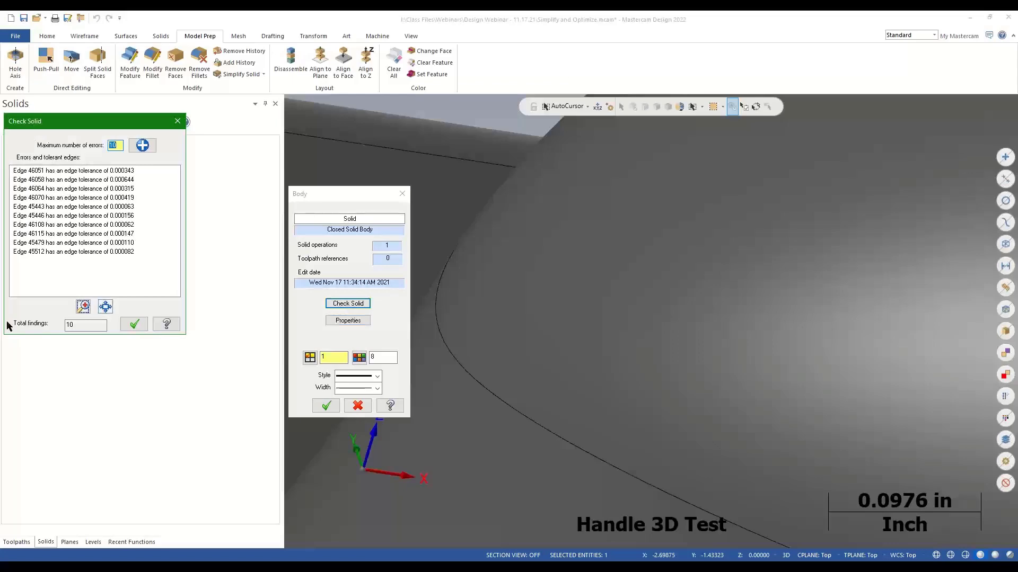
{"action": "left_click", "coordinate": [134, 324]}
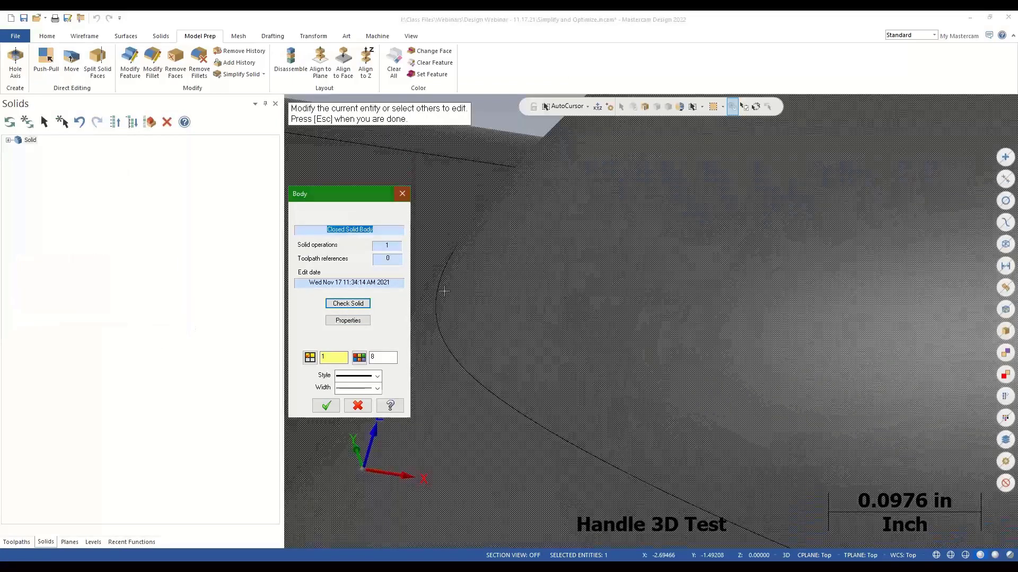
{"action": "key", "text": "Escape"}
{"action": "scroll", "coordinate": [443, 291], "scroll_direction": "down", "scroll_amount": 8}
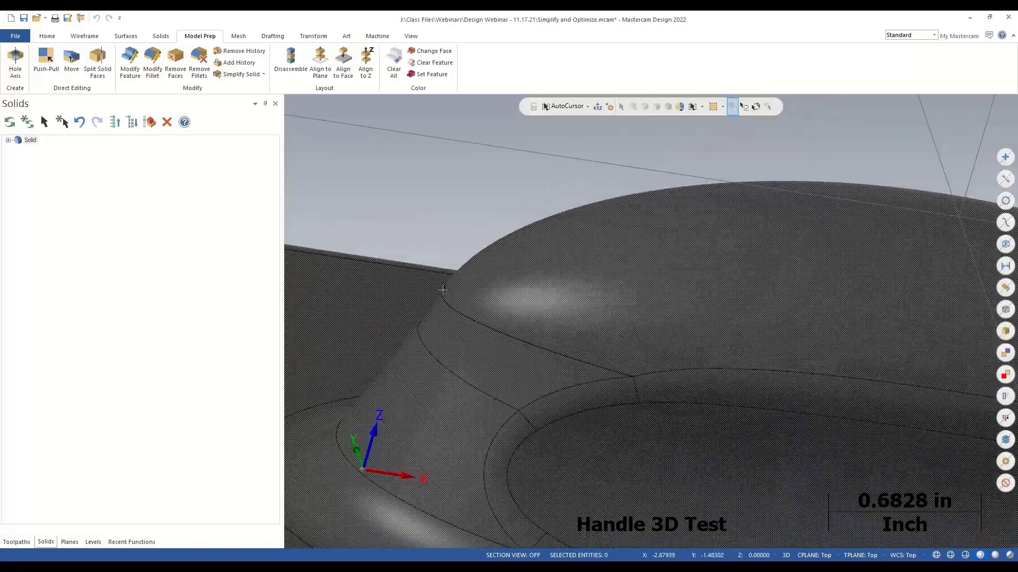
{"action": "scroll", "coordinate": [442, 290], "scroll_direction": "down", "scroll_amount": 5}
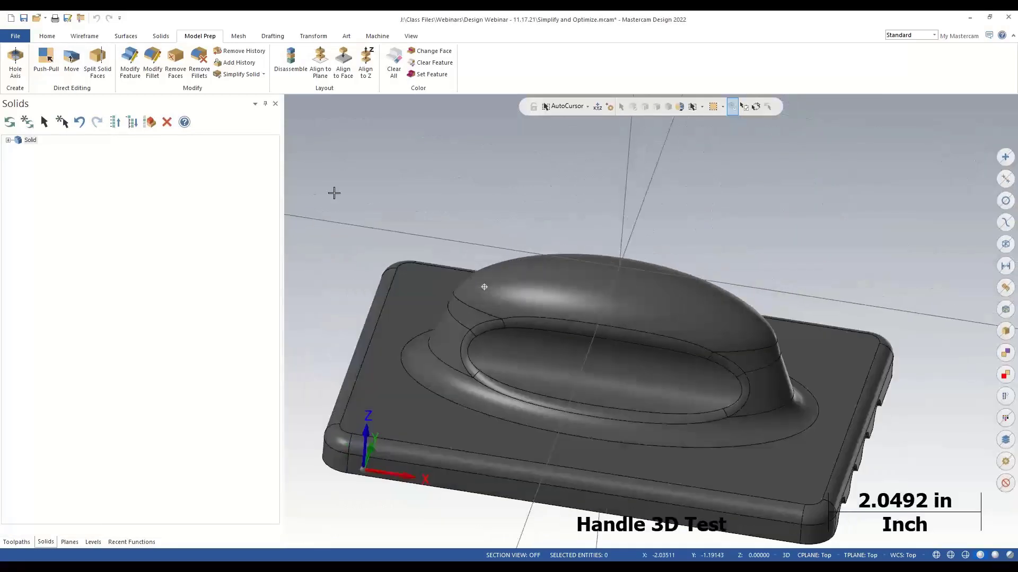
{"action": "left_click", "coordinate": [264, 74]}
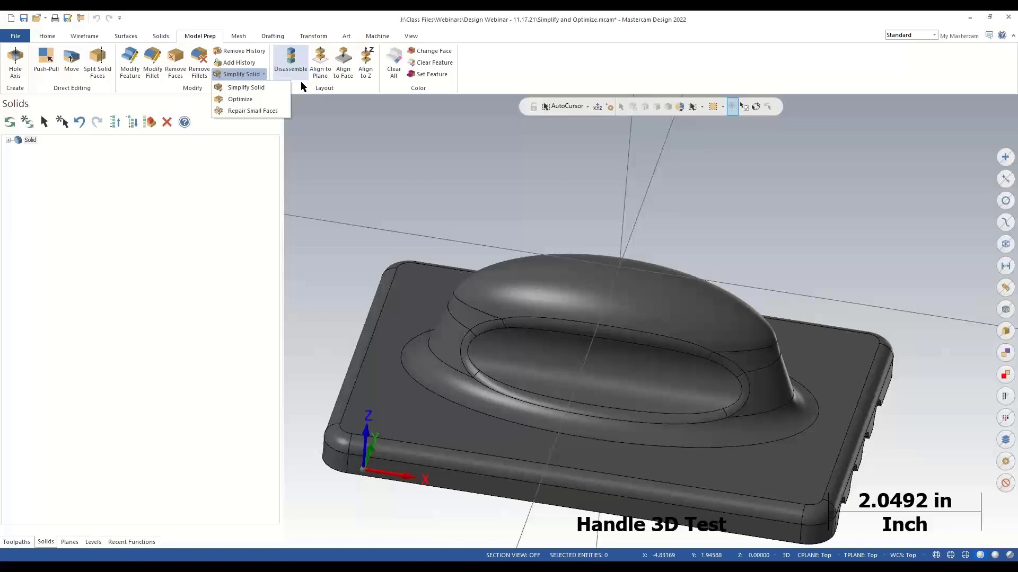
{"action": "left_click", "coordinate": [433, 160]}
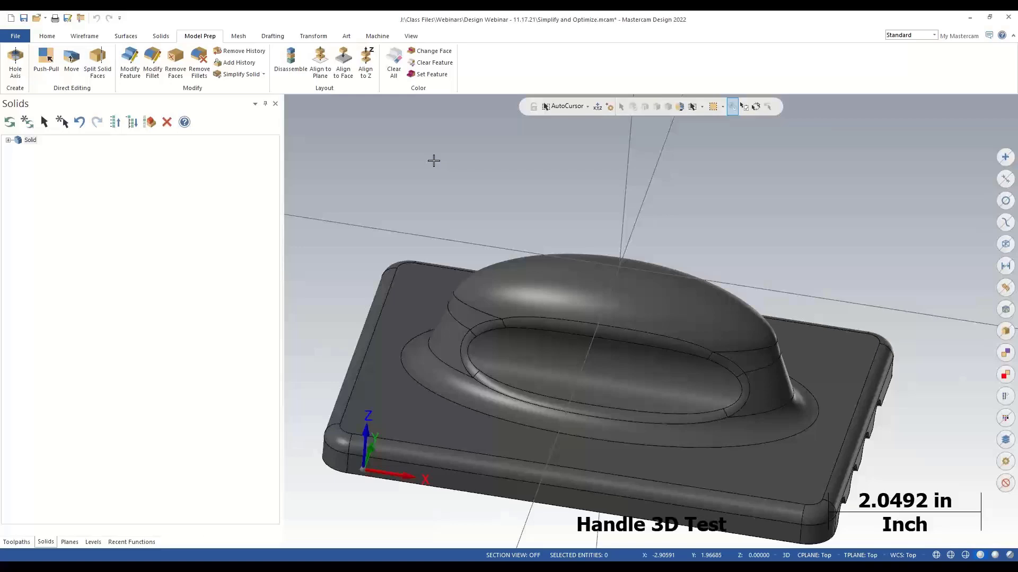
Step: Open the recent file Edit UV.mcam and accept switching only the system units from inch to metric
{"action": "left_click", "coordinate": [45, 18]}
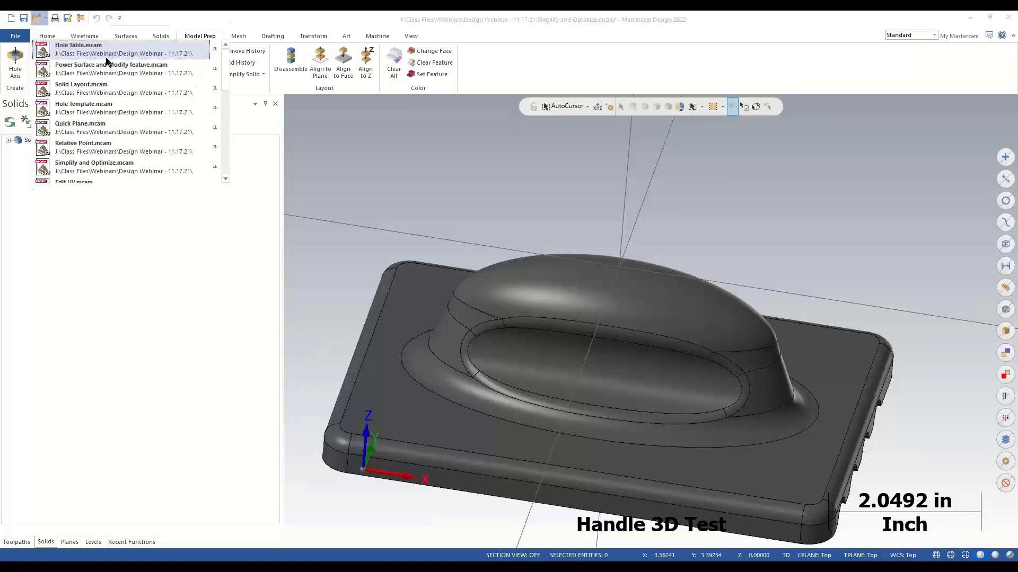
{"action": "scroll", "coordinate": [107, 61], "scroll_direction": "down", "scroll_amount": 1}
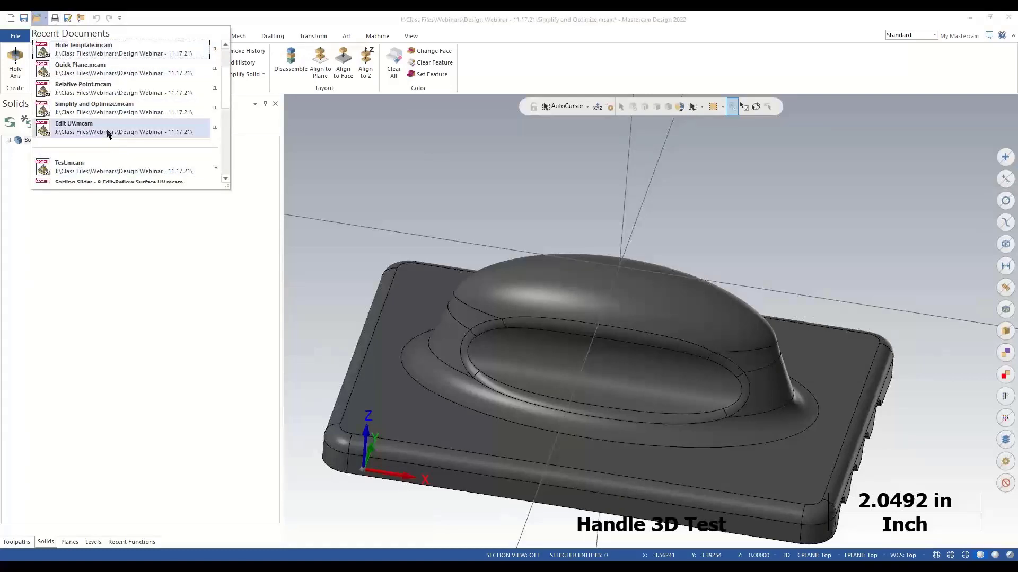
{"action": "left_click", "coordinate": [106, 130]}
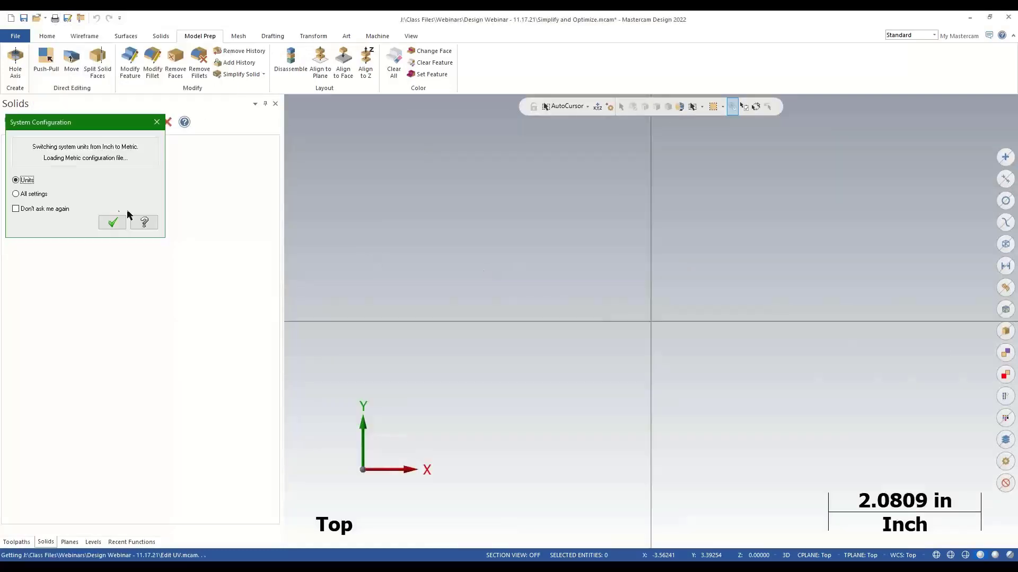
{"action": "left_click", "coordinate": [112, 221]}
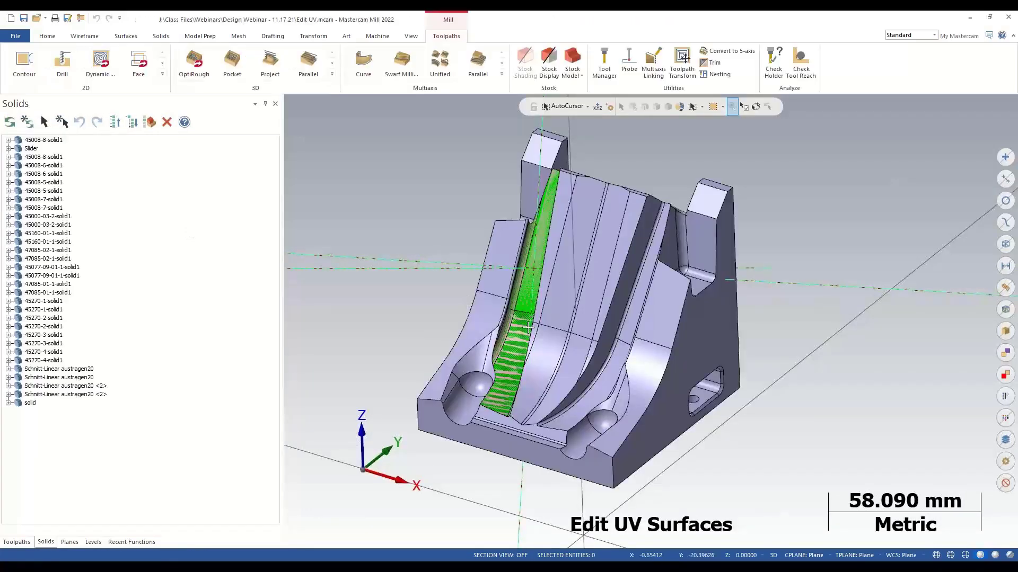
Step: Hide the Mold level to isolate the surfaces on the Edit UV Surfaces level
{"action": "left_click", "coordinate": [93, 542]}
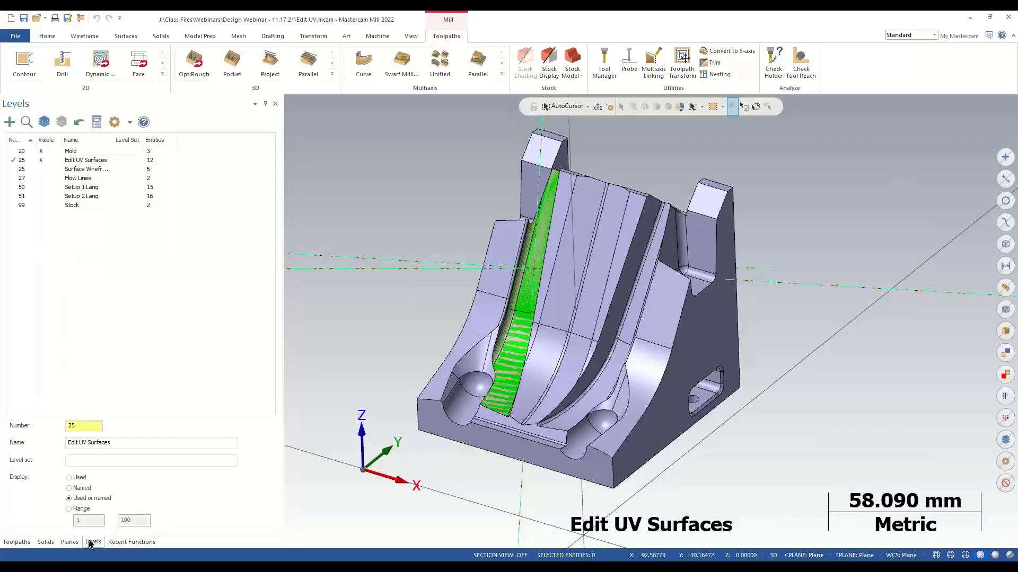
{"action": "left_click", "coordinate": [46, 153]}
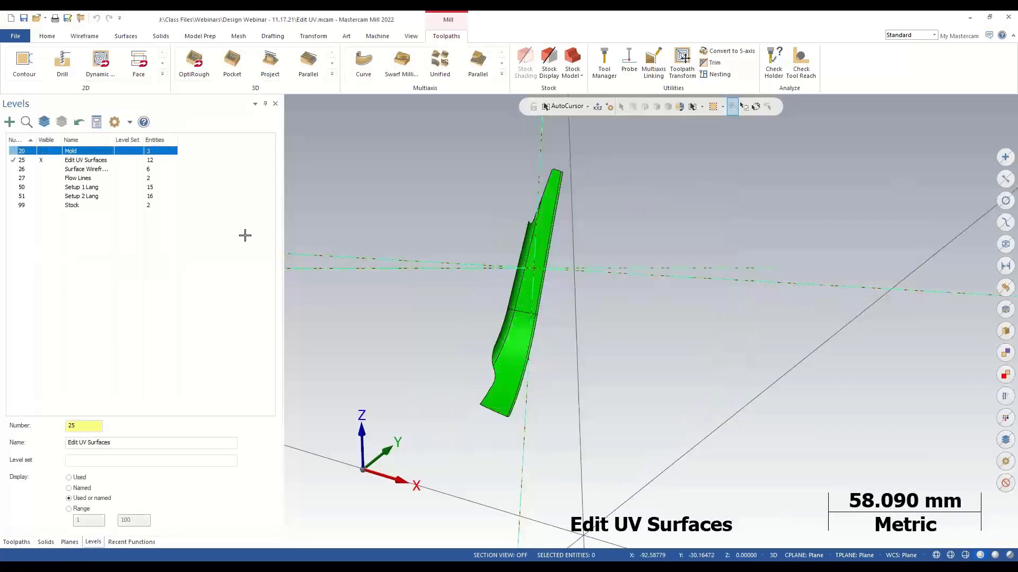
{"action": "scroll", "coordinate": [583, 238], "scroll_direction": "up", "scroll_amount": 3}
{"action": "middle_click_drag", "start_coordinate": [583, 239], "coordinate": [595, 159]}
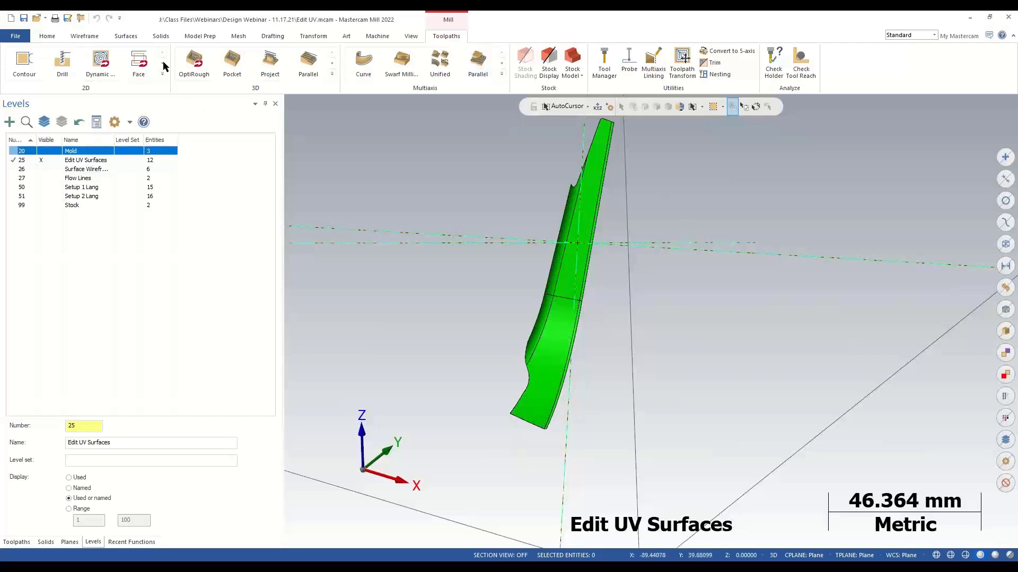
Step: Run Edit UV on all the isolated surfaces, propagating the flow direction from the lower wide face as seed surface, and accept
{"action": "left_click", "coordinate": [123, 36]}
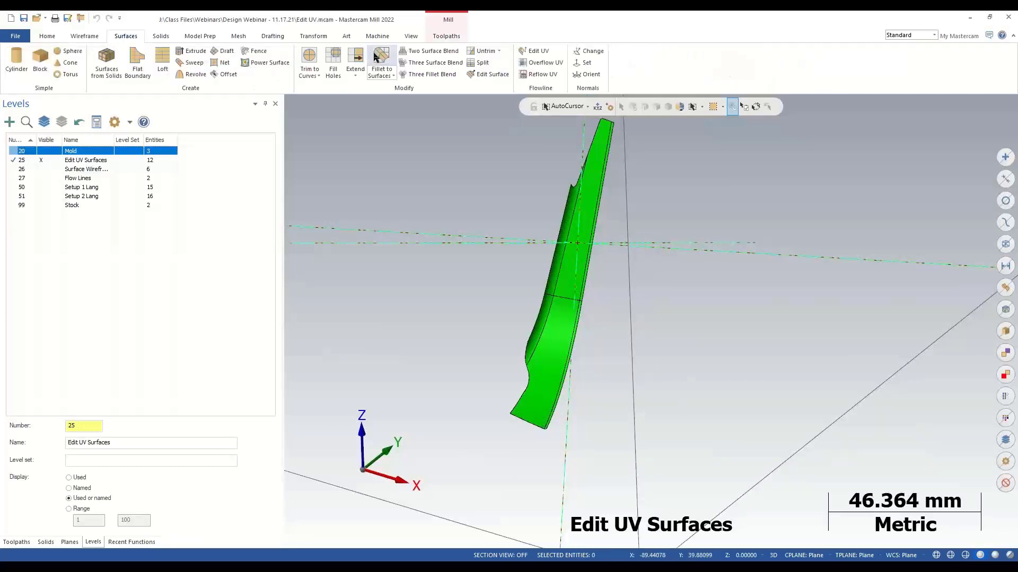
{"action": "left_click", "coordinate": [545, 53]}
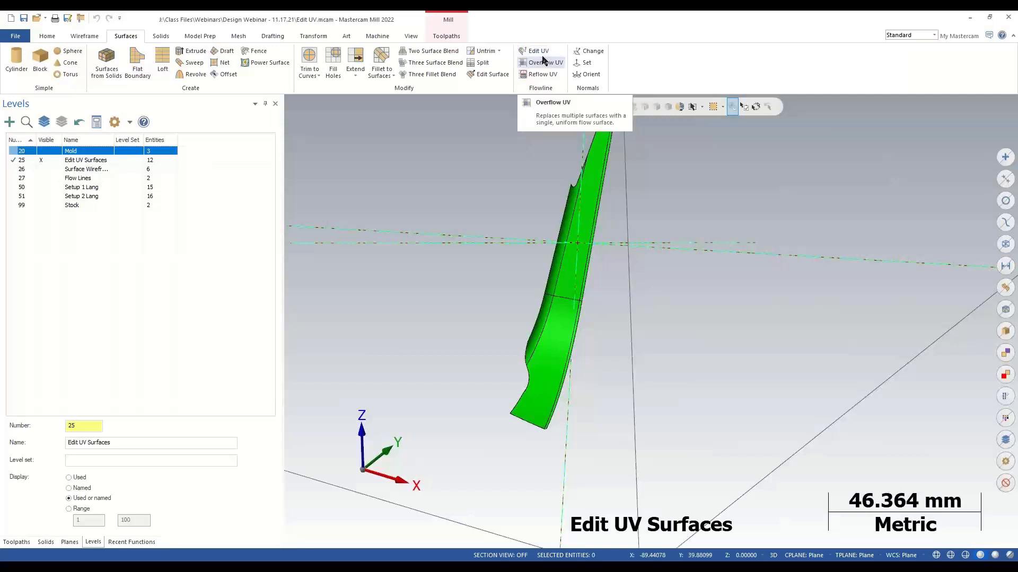
{"action": "scroll", "coordinate": [627, 288], "scroll_direction": "down", "scroll_amount": 3}
{"action": "left_click_drag", "start_coordinate": [525, 148], "coordinate": [708, 412]}
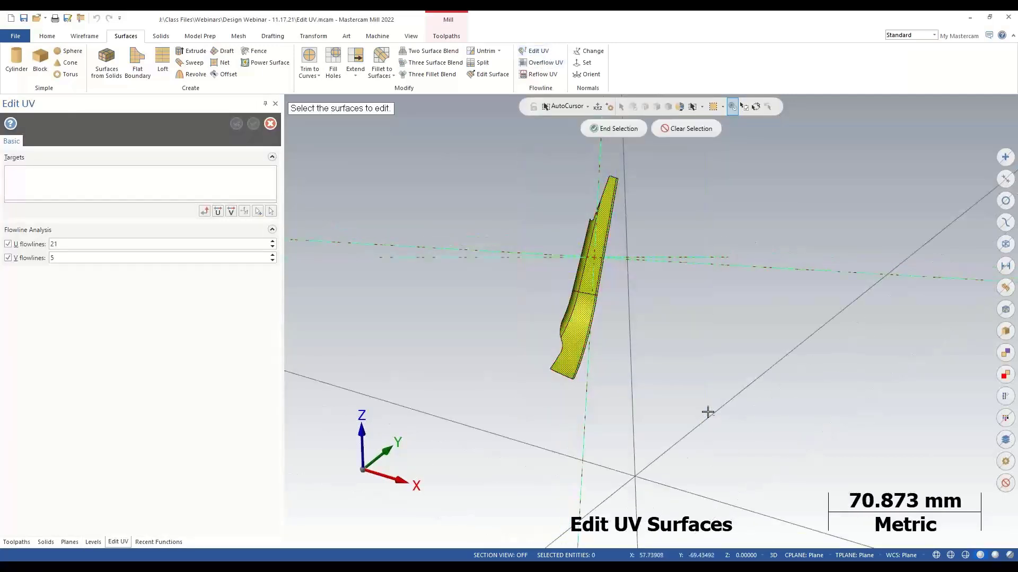
{"action": "left_click", "coordinate": [614, 129]}
{"action": "scroll", "coordinate": [625, 173], "scroll_direction": "up", "scroll_amount": 4}
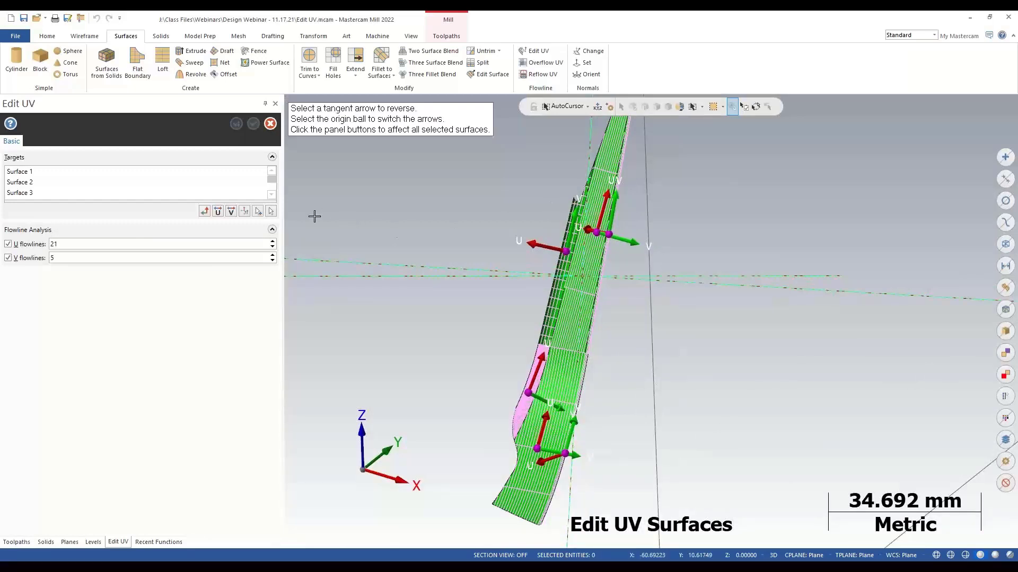
{"action": "left_click", "coordinate": [259, 211]}
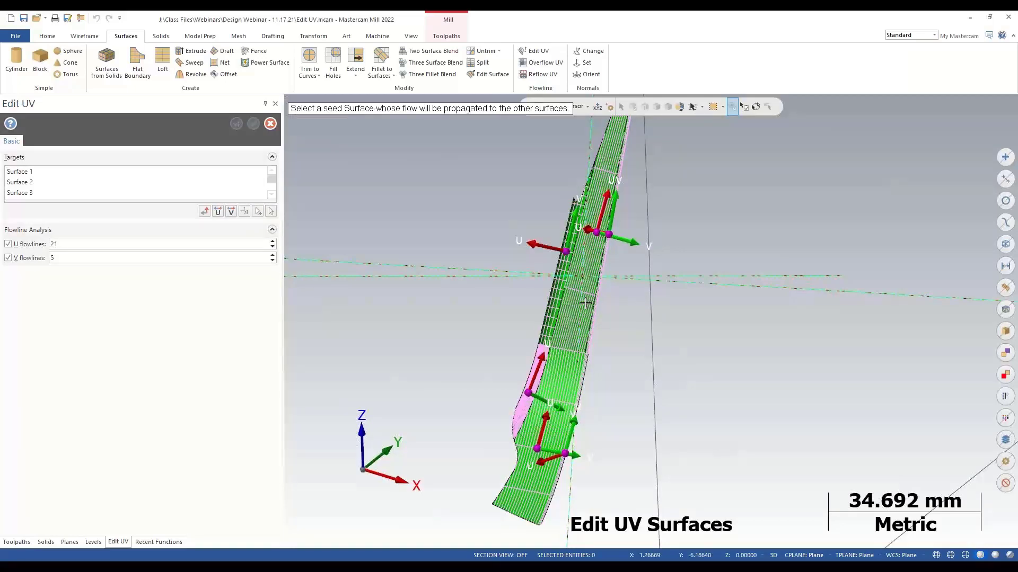
{"action": "left_click", "coordinate": [556, 381]}
{"action": "middle_click_drag", "start_coordinate": [555, 380], "coordinate": [628, 384]}
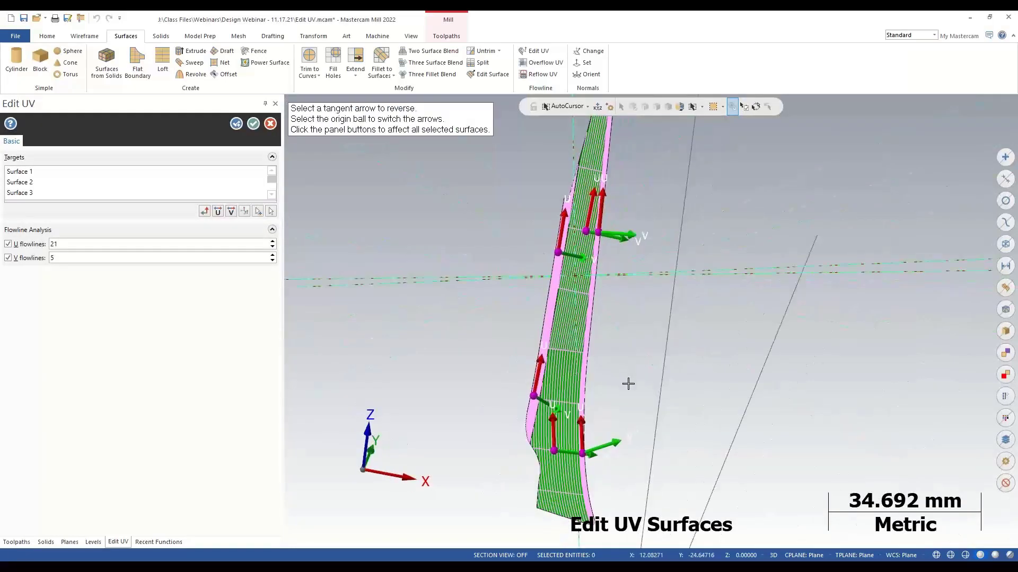
{"action": "left_click", "coordinate": [254, 124]}
{"action": "left_click", "coordinate": [532, 63]}
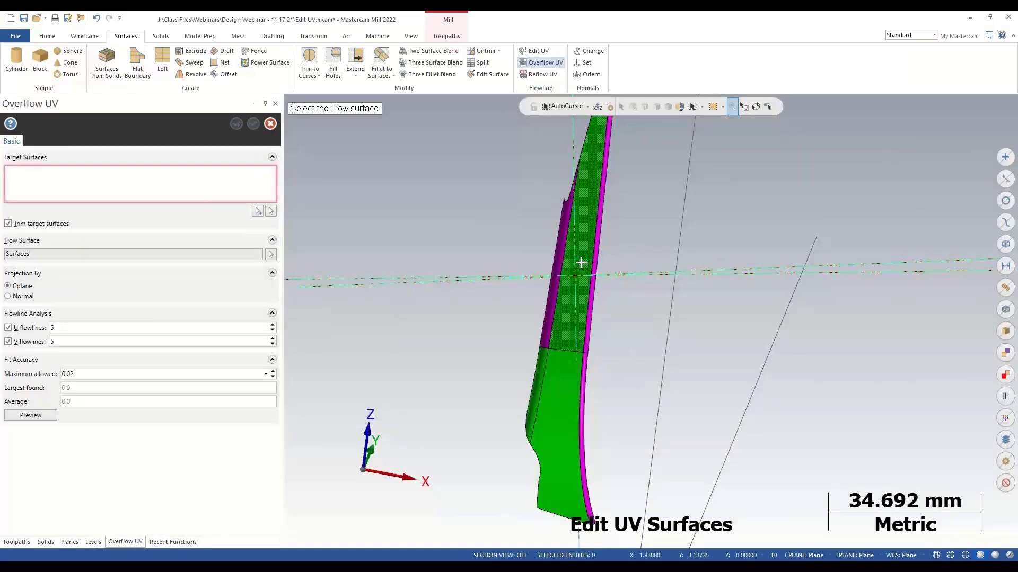
{"action": "left_click", "coordinate": [595, 274]}
{"action": "left_click", "coordinate": [583, 173]}
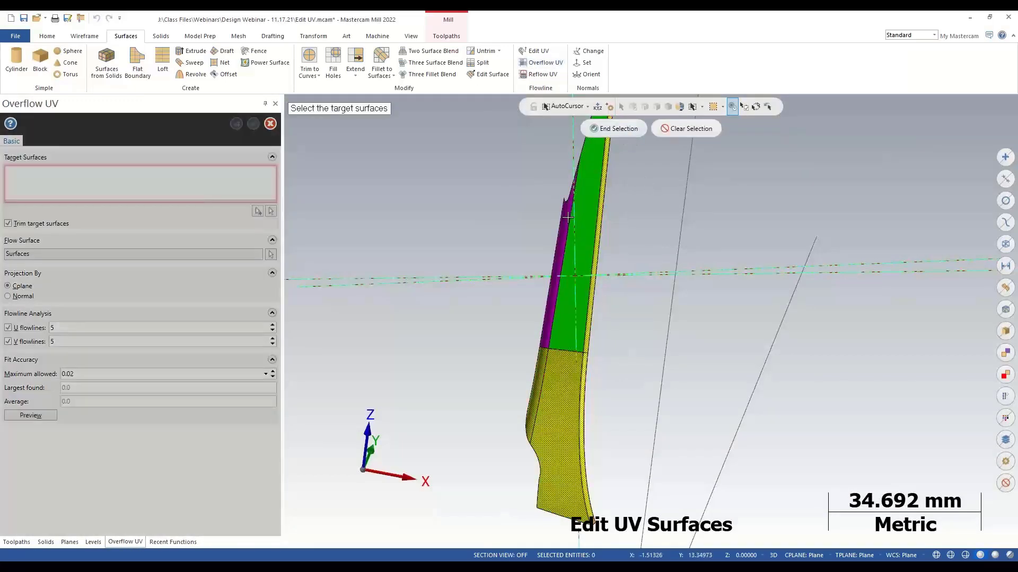
{"action": "key", "text": "Return"}
Step: Run Reflow UV on the upper long face with the Modify method, aim the compass arrow along the face's length, and finish
{"action": "left_click_drag", "start_coordinate": [598, 168], "coordinate": [636, 228]}
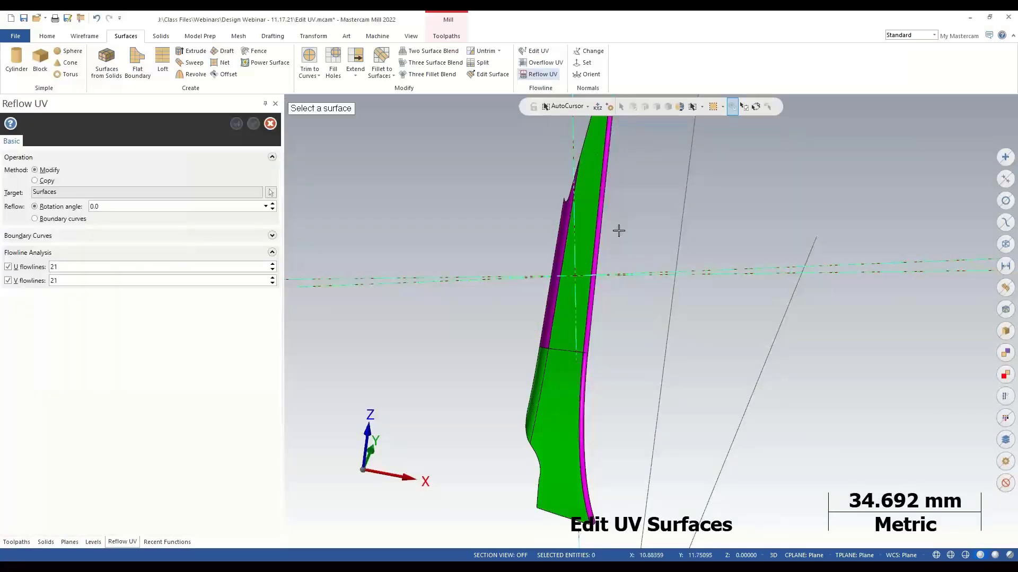
{"action": "left_click", "coordinate": [585, 225]}
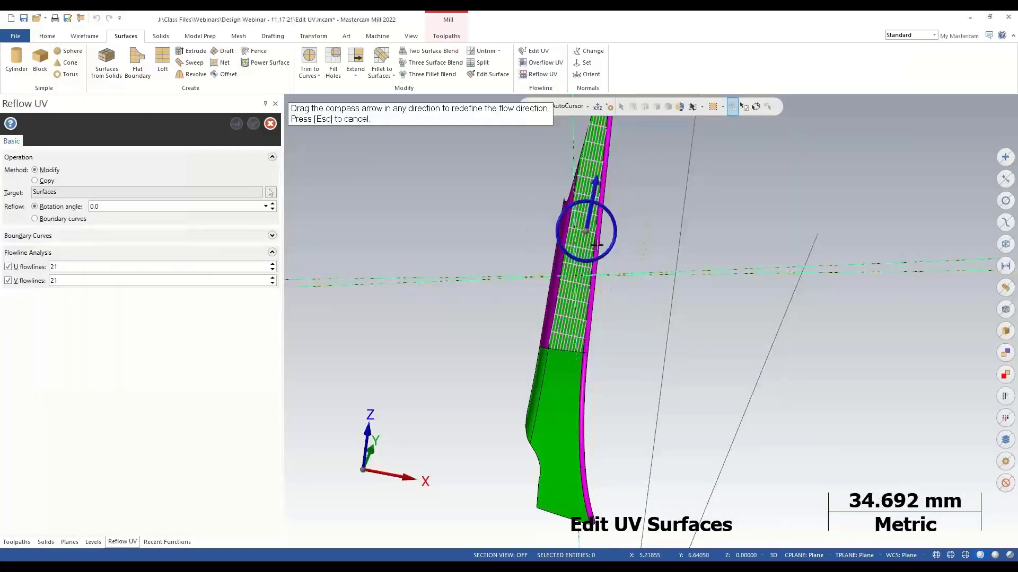
{"action": "left_click_drag", "start_coordinate": [593, 204], "coordinate": [597, 181]}
{"action": "key", "text": "Return"}
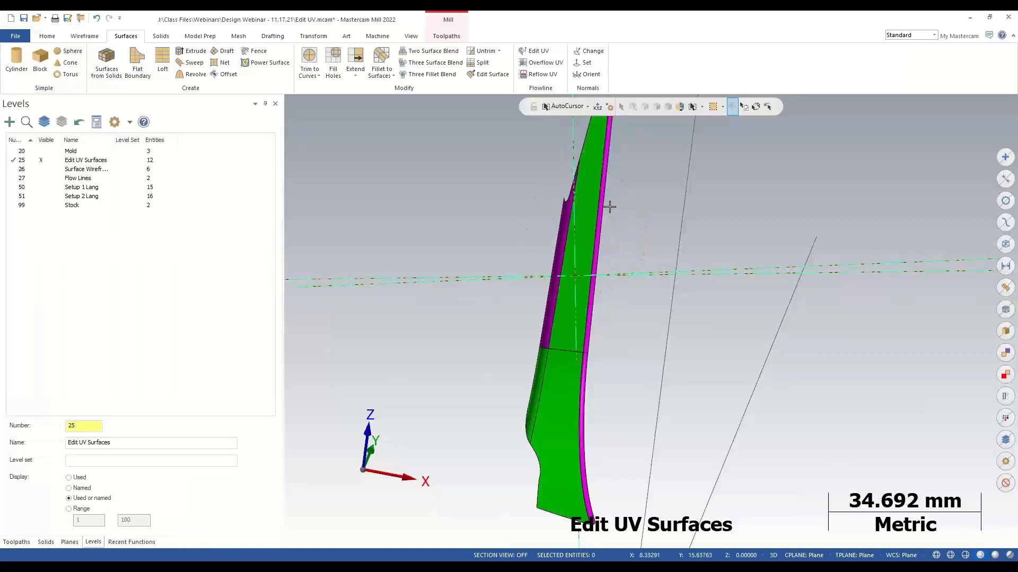